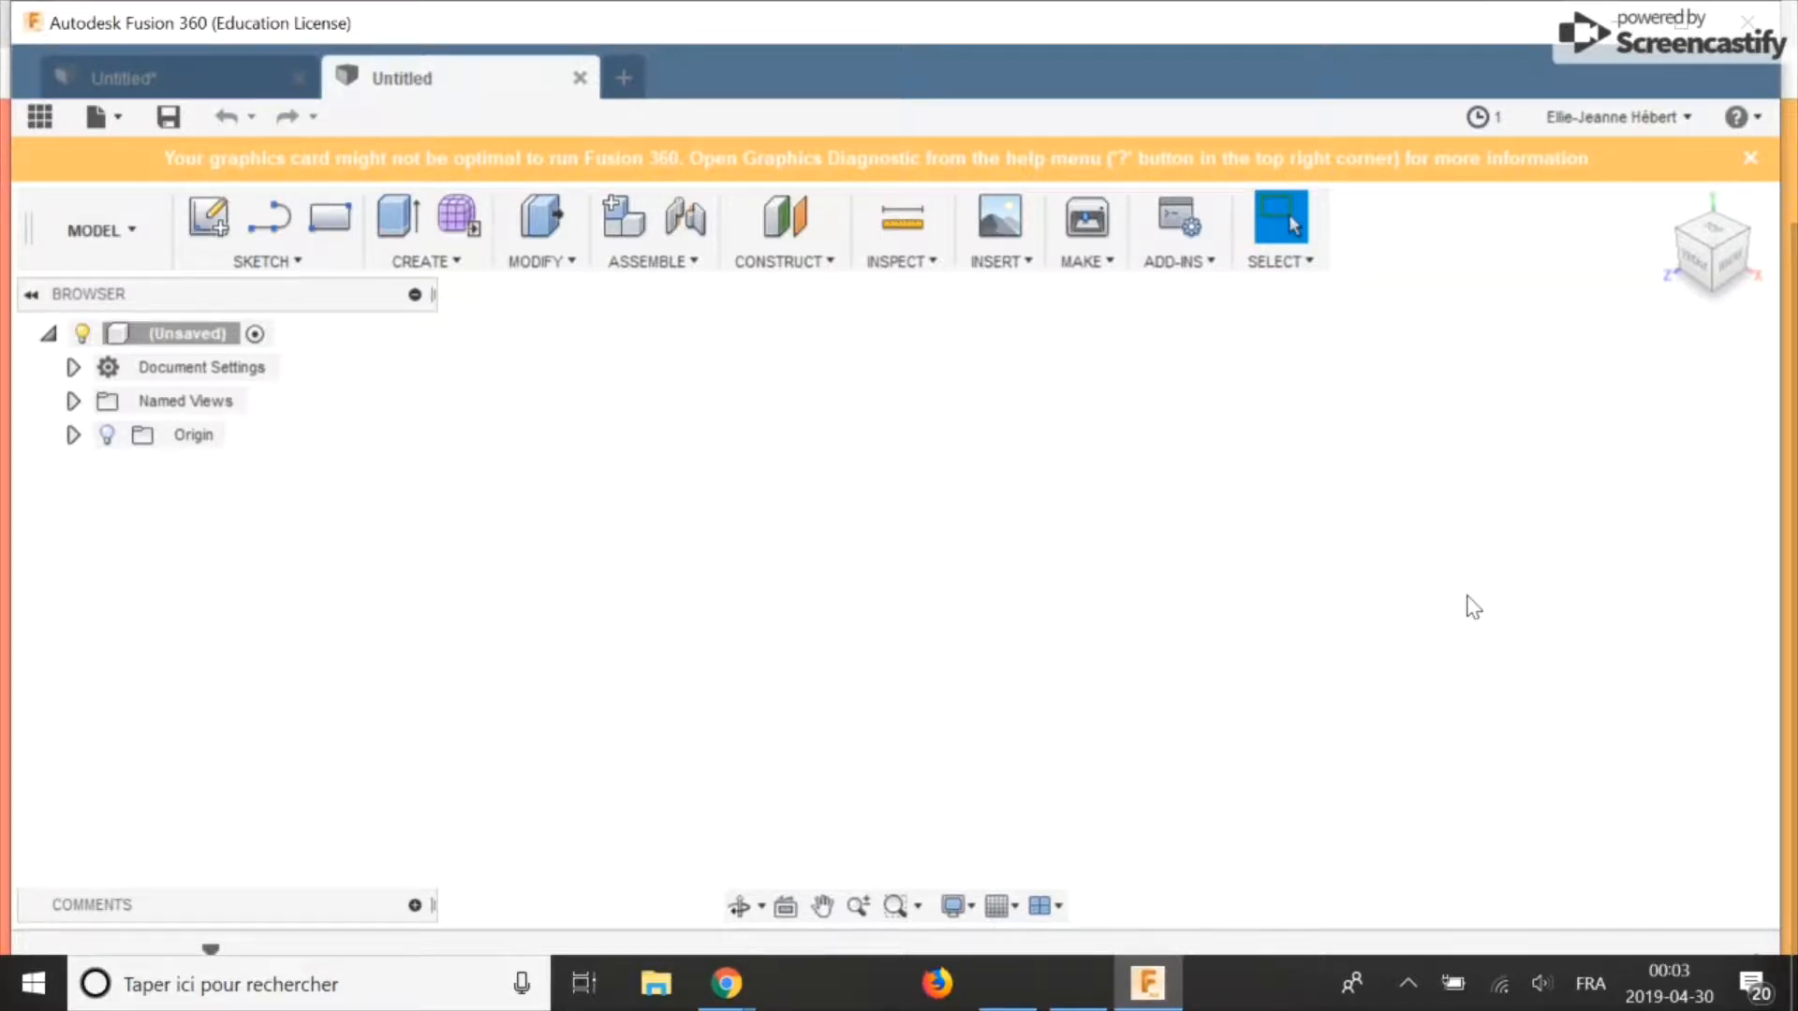
Step: Display the layout grid and apply a fixed major grid spacing of 50 mm in the grid settings
click(1004, 907)
click(998, 728)
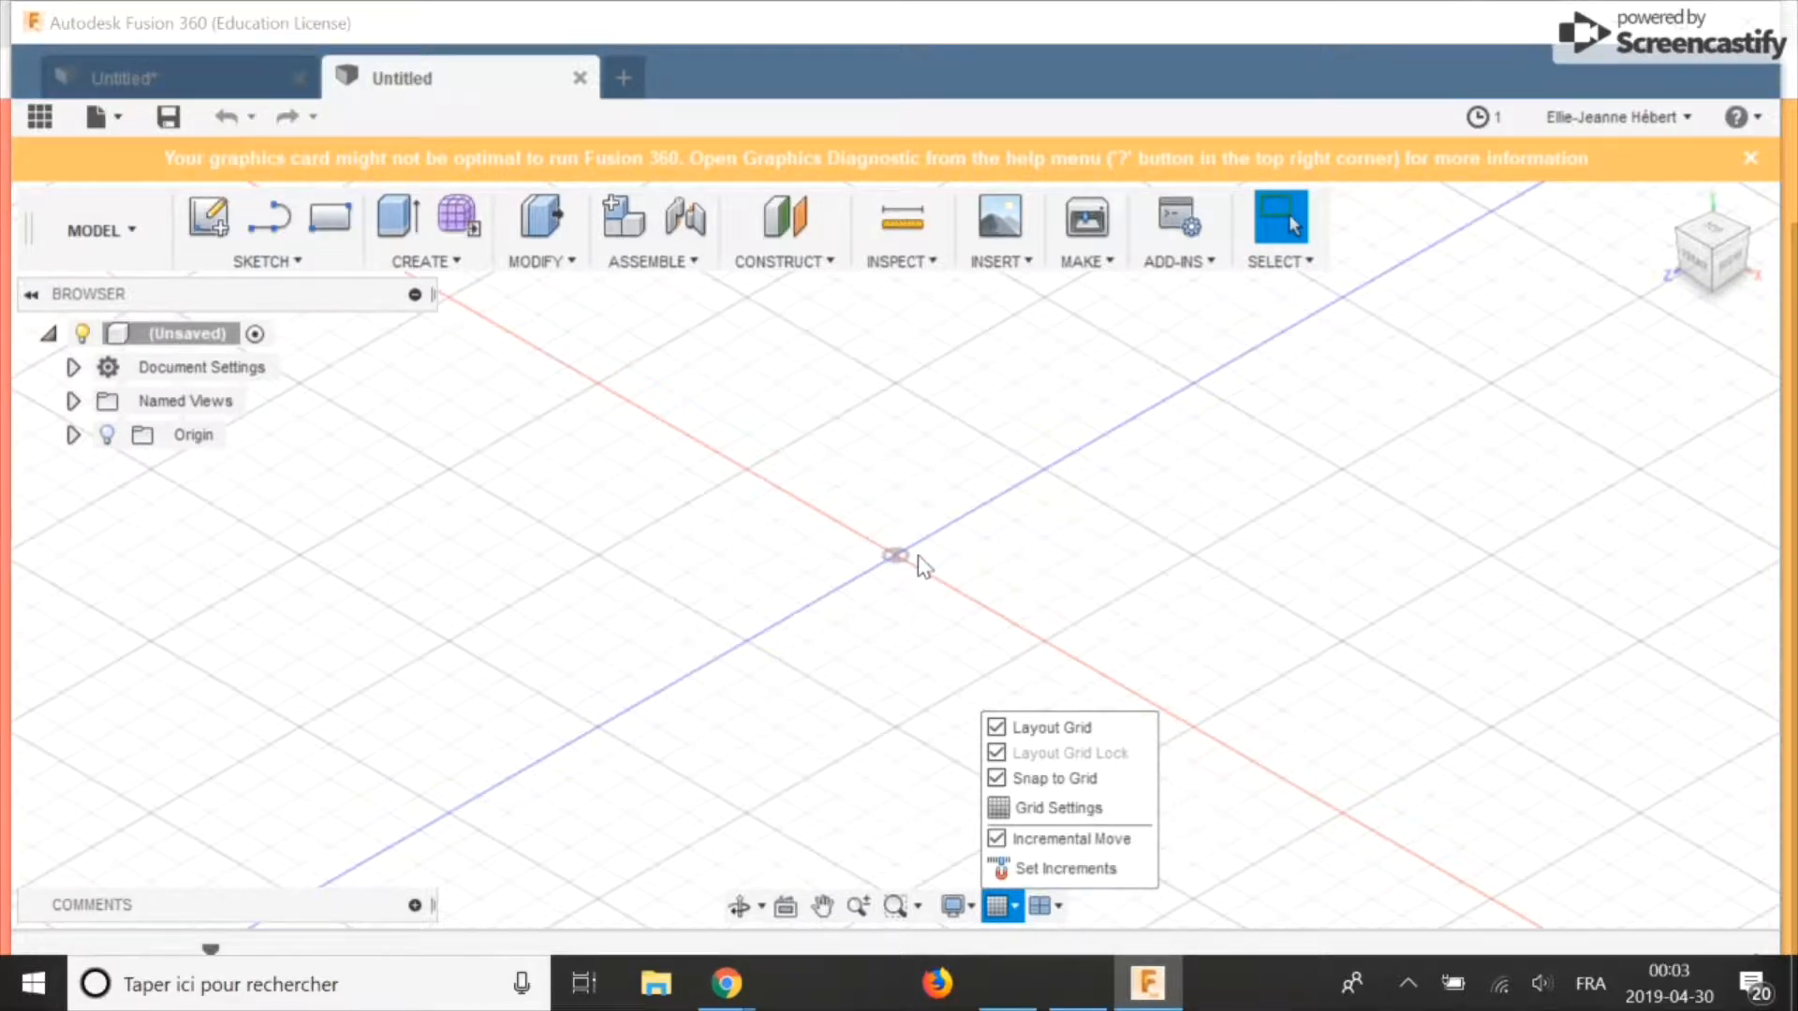
click(1030, 811)
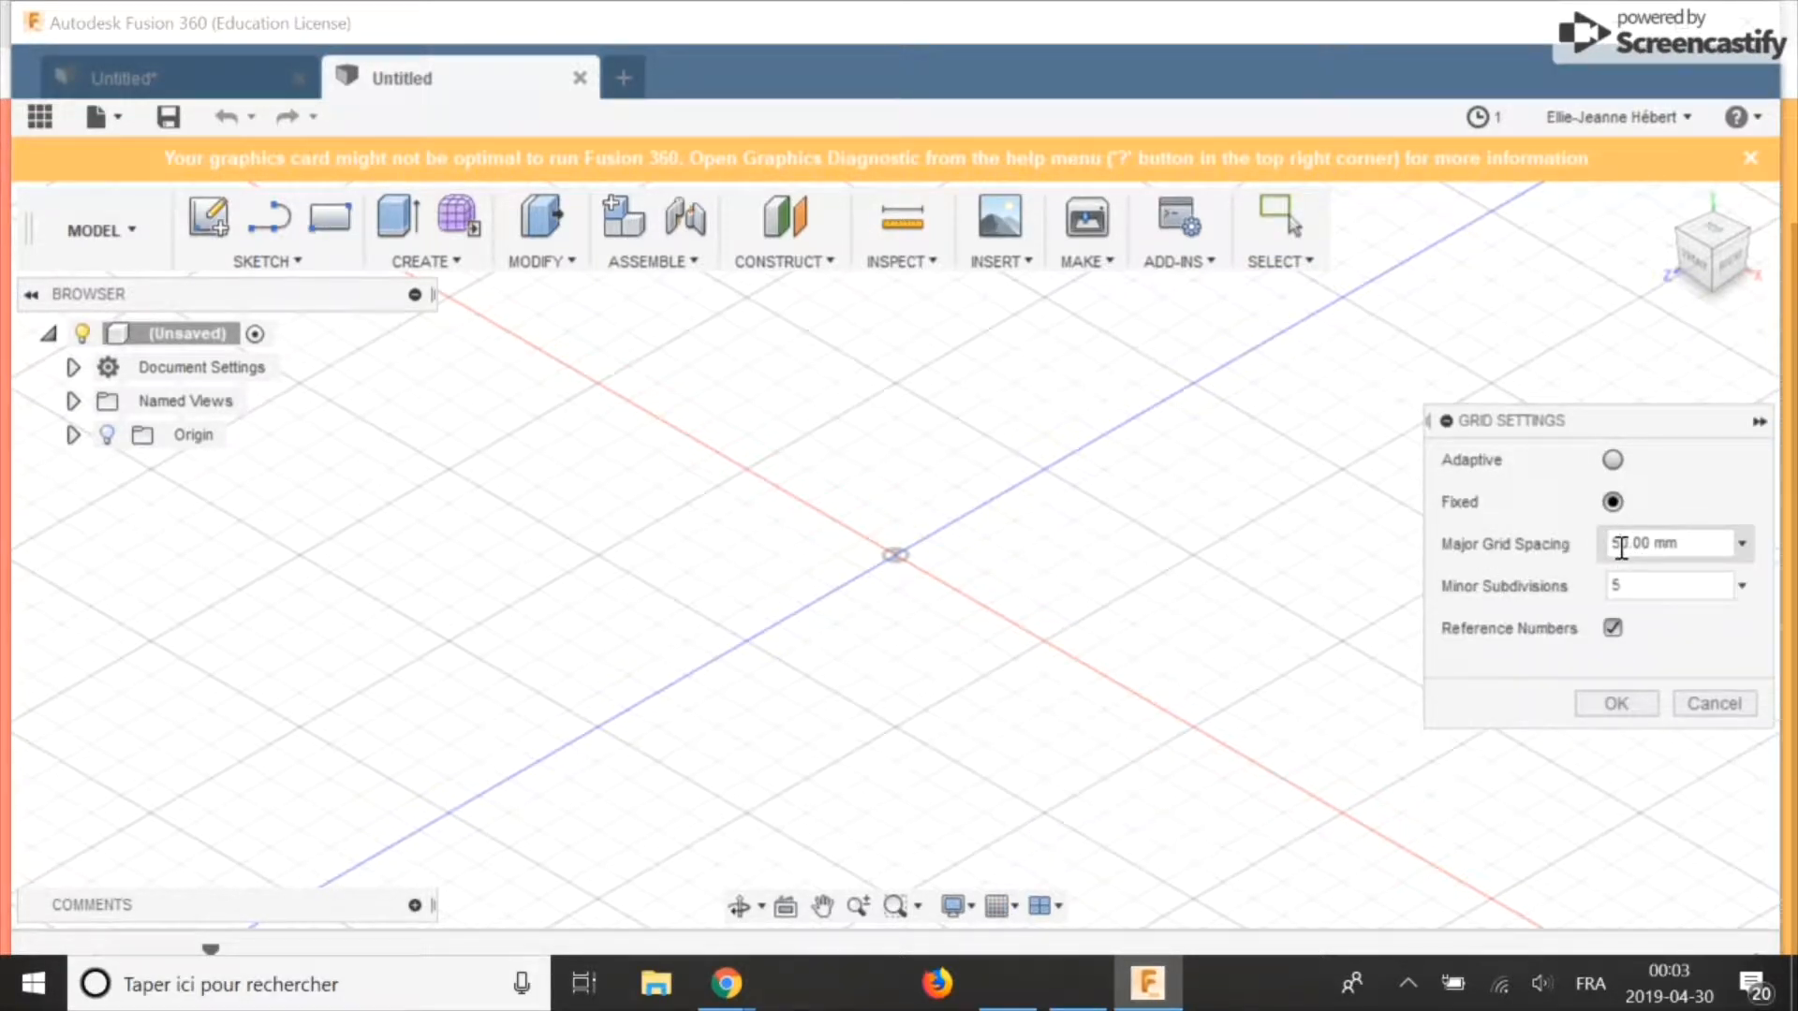
key(BackSpace)
text(1)
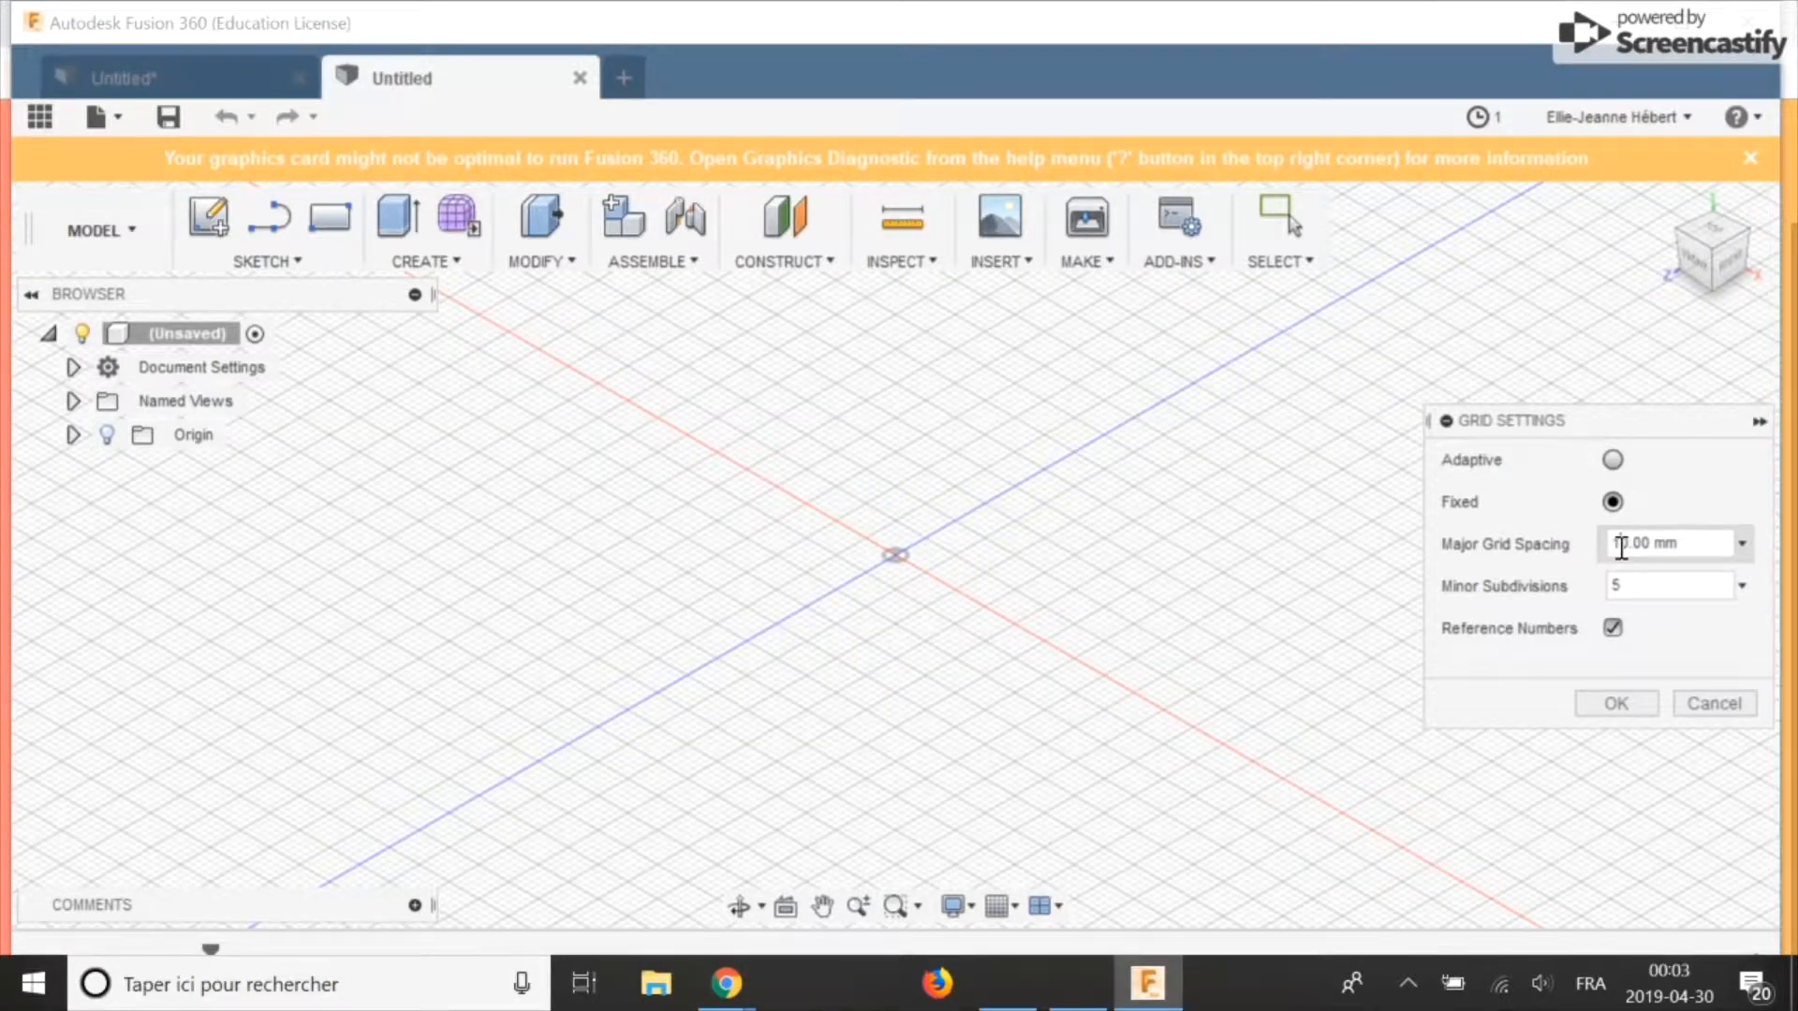
key(BackSpace)
text(5)
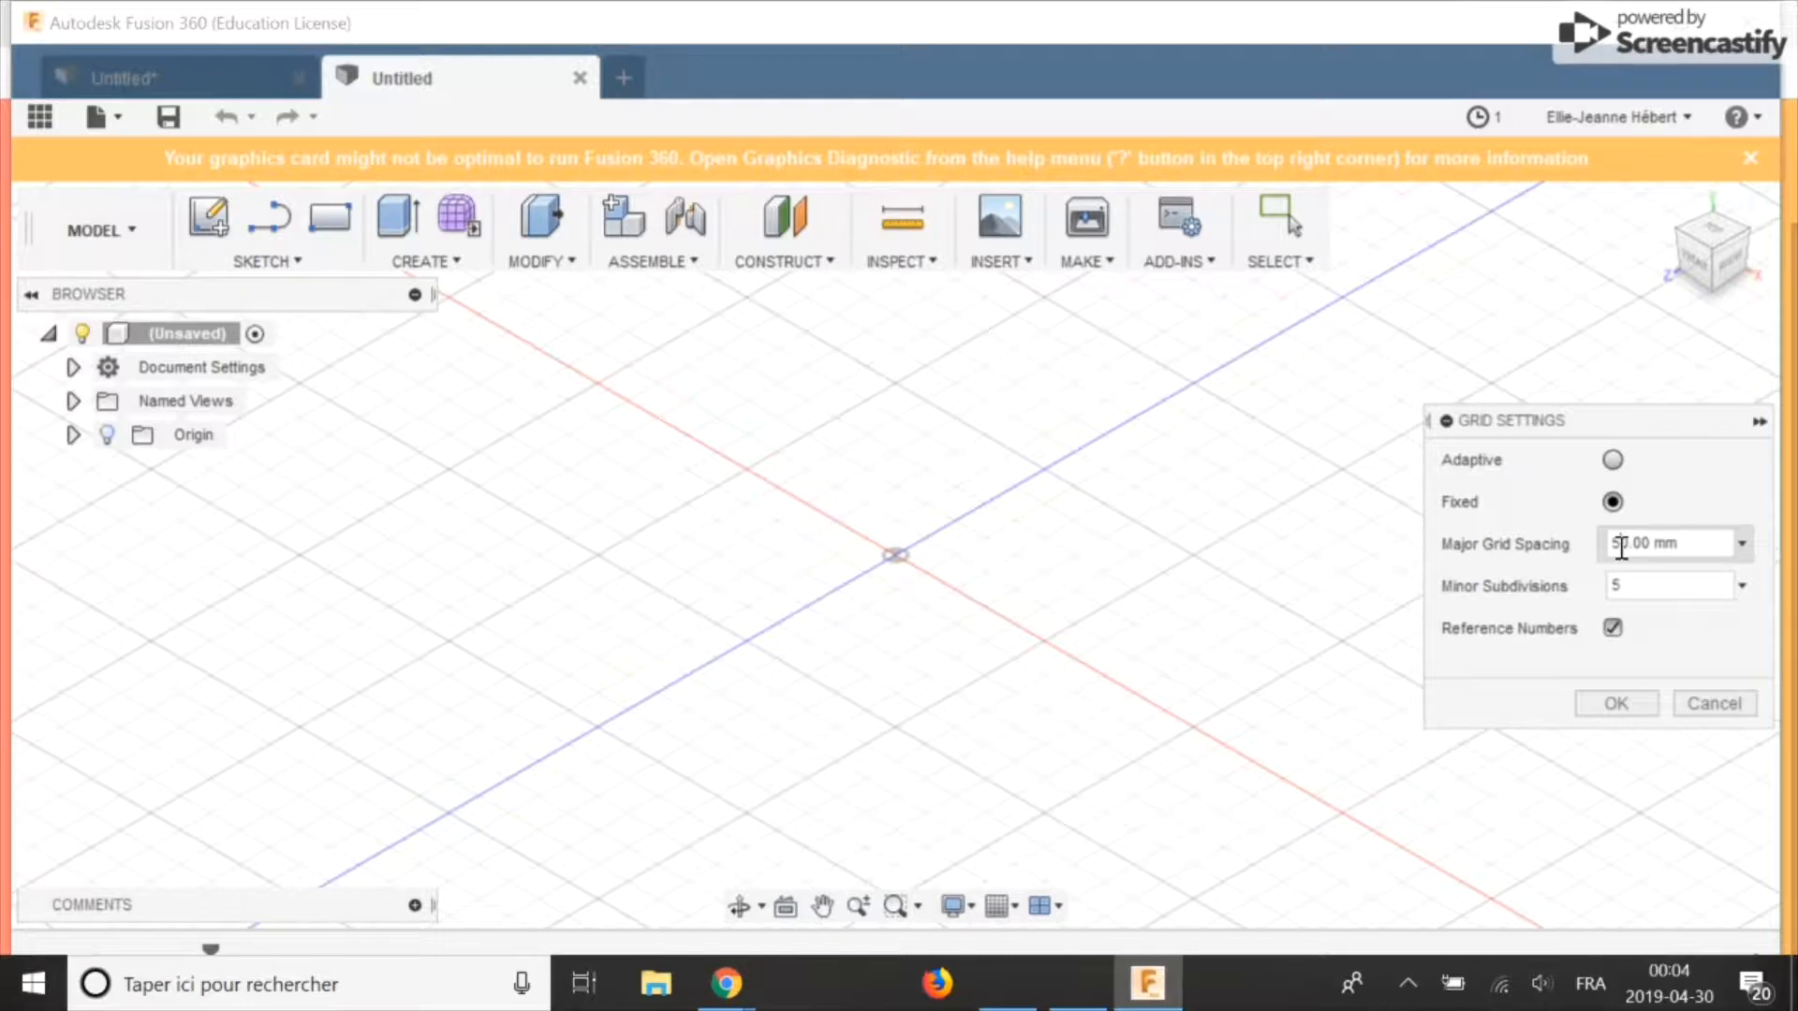
key(Return)
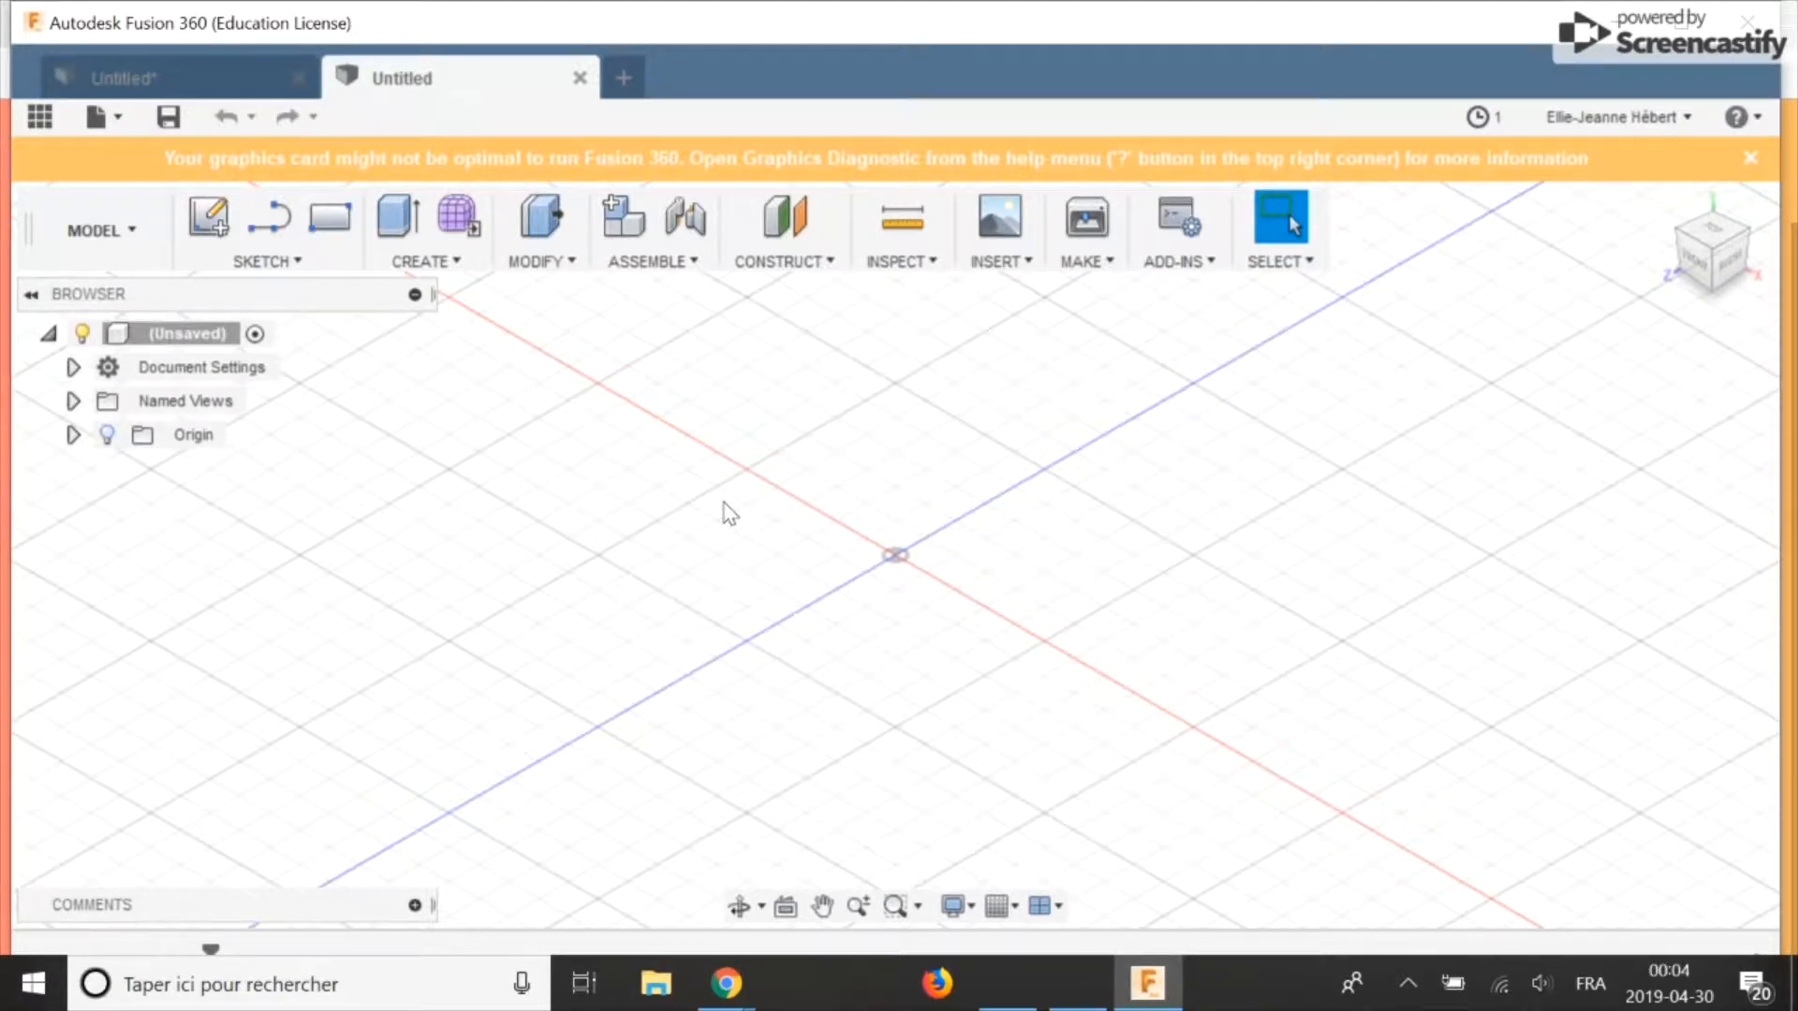
Step: Create a new component under the root of the design and rename it Cadre
double_click(223, 334)
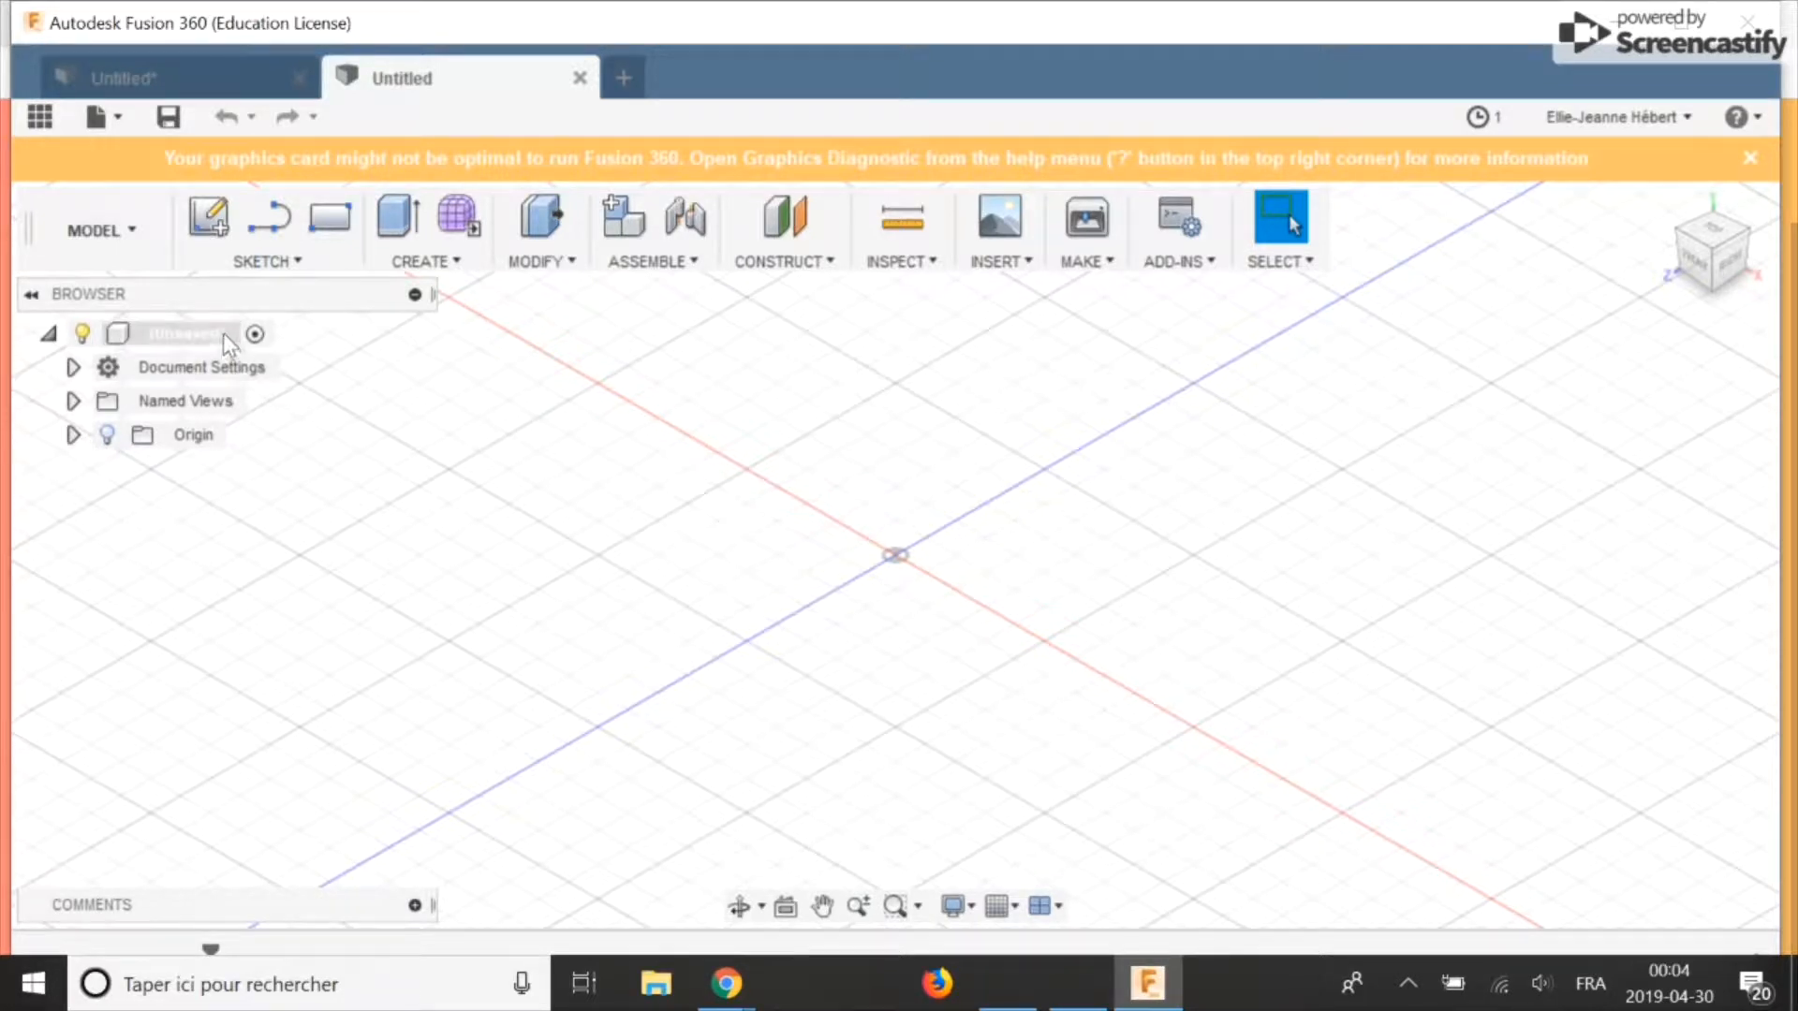
right_click(223, 333)
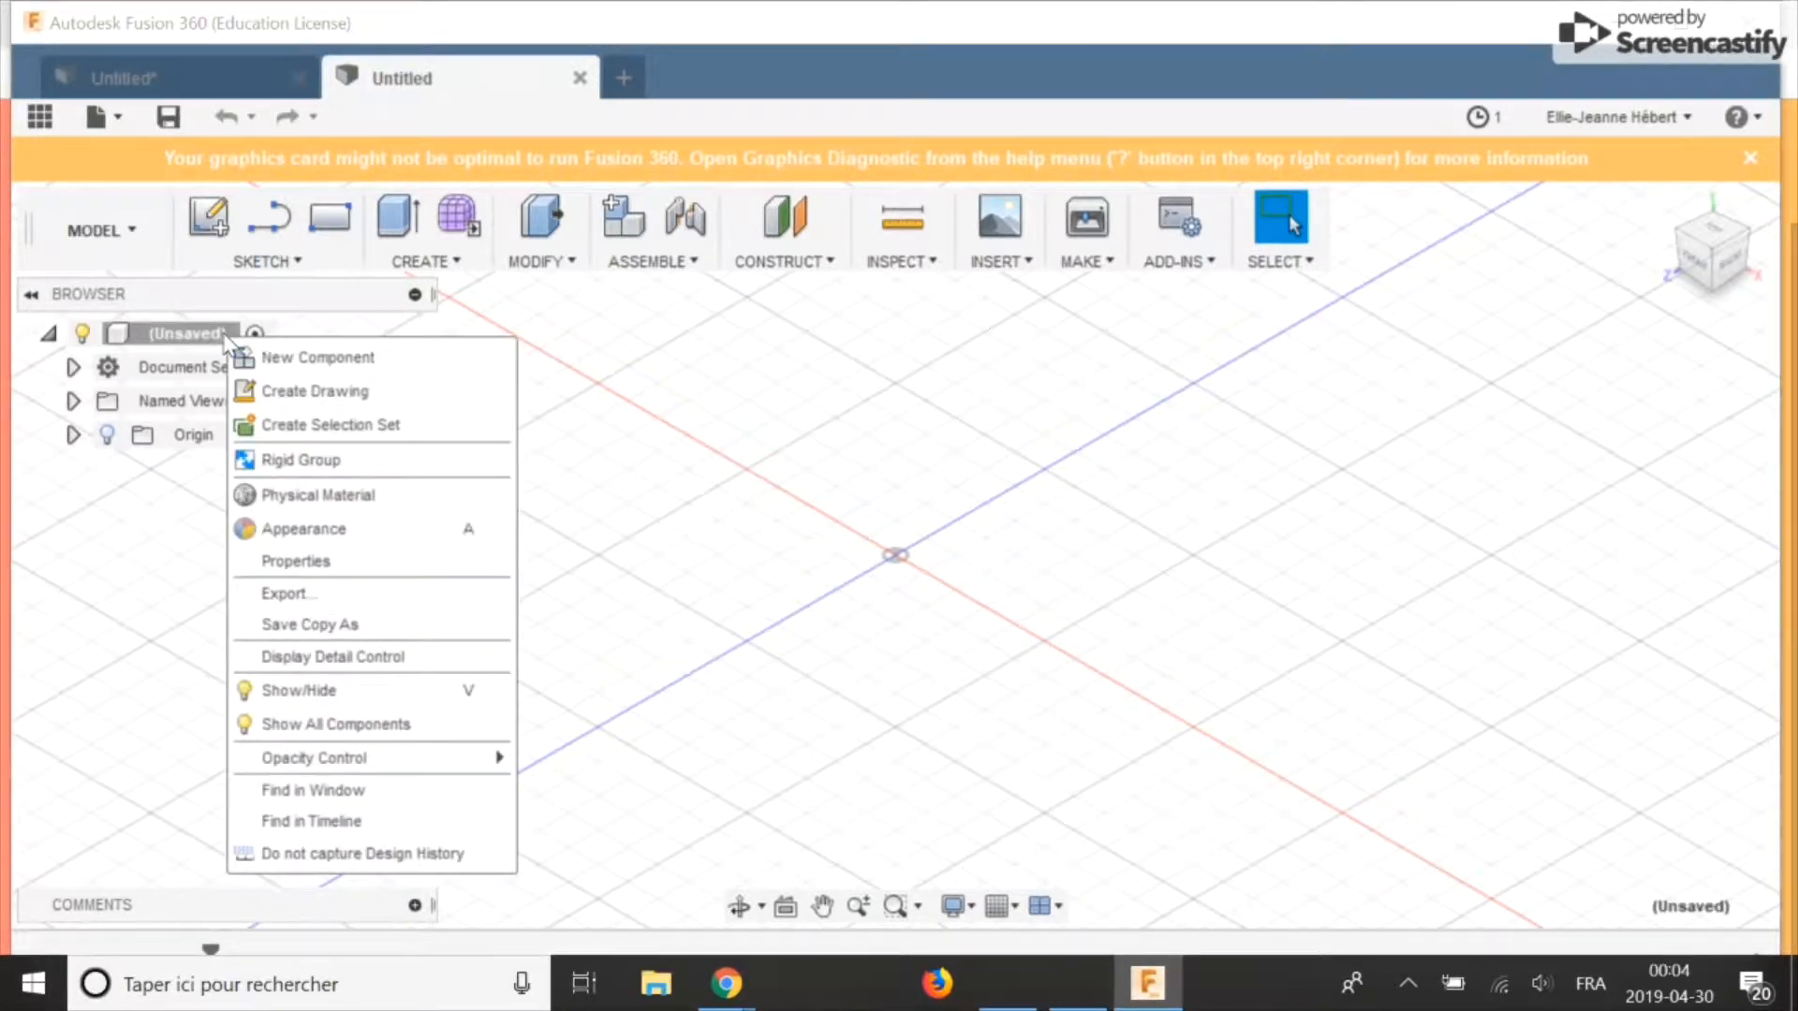
click(311, 360)
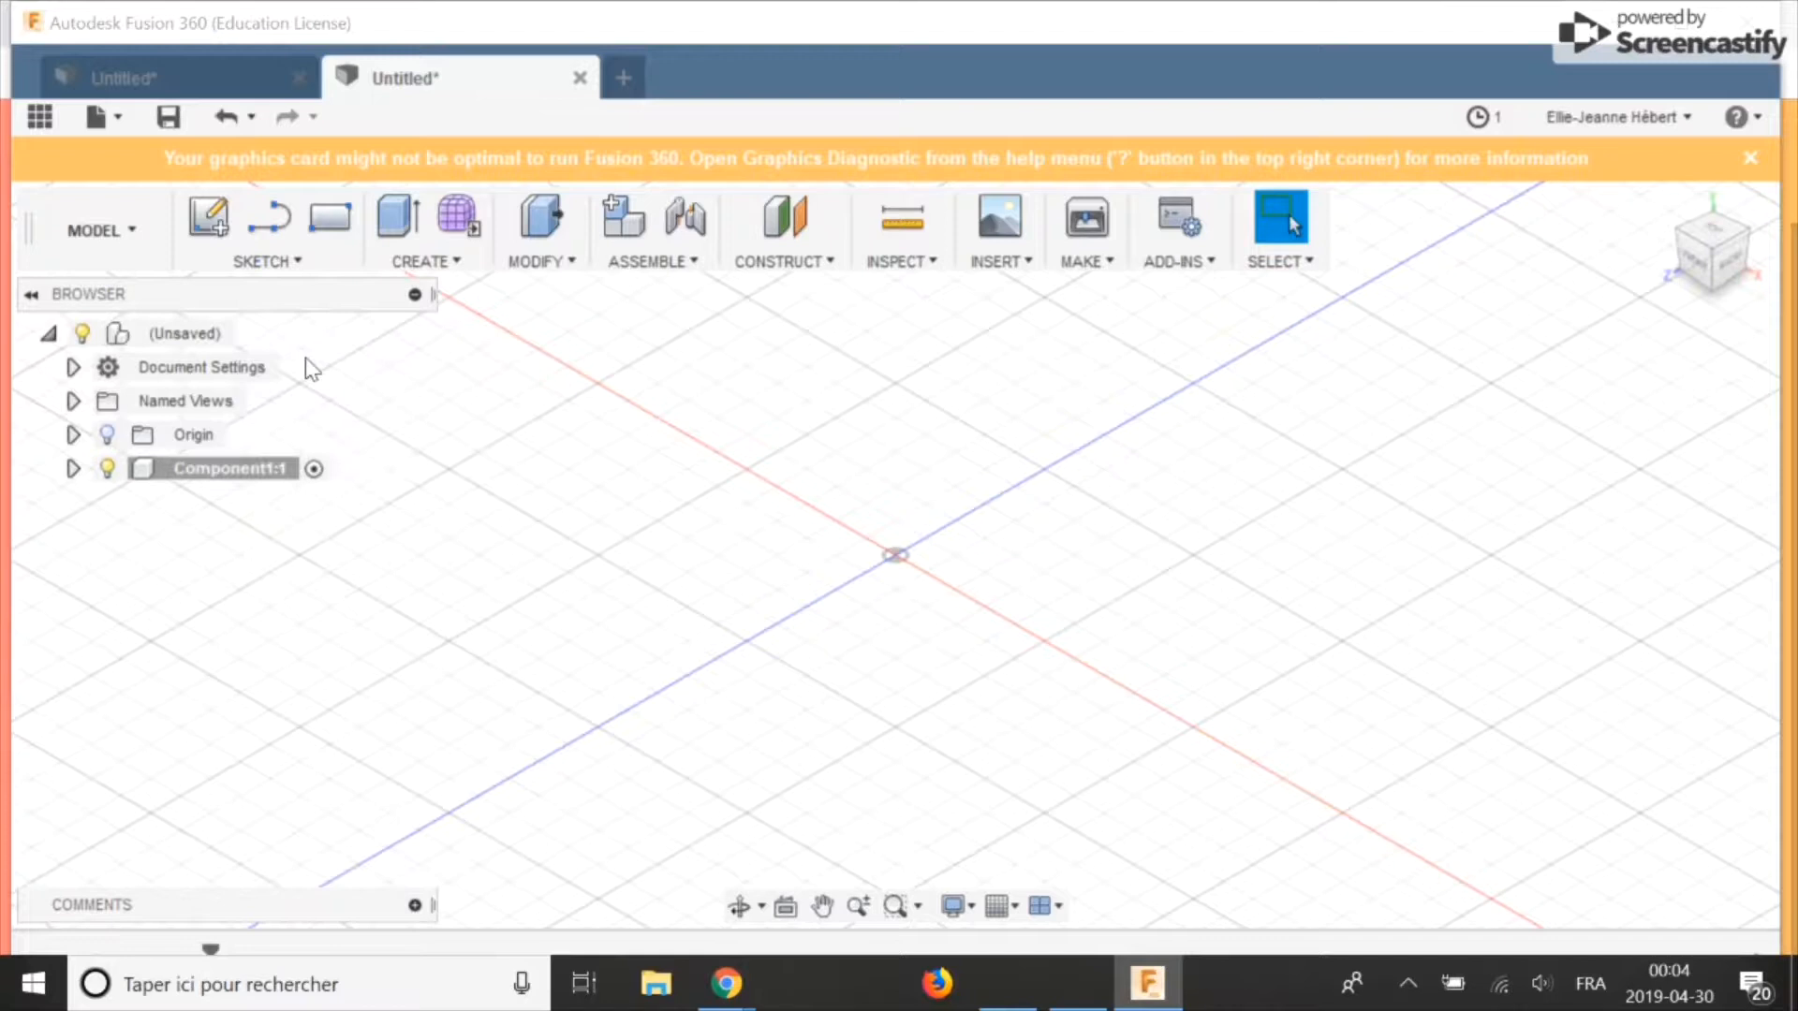
click(239, 472)
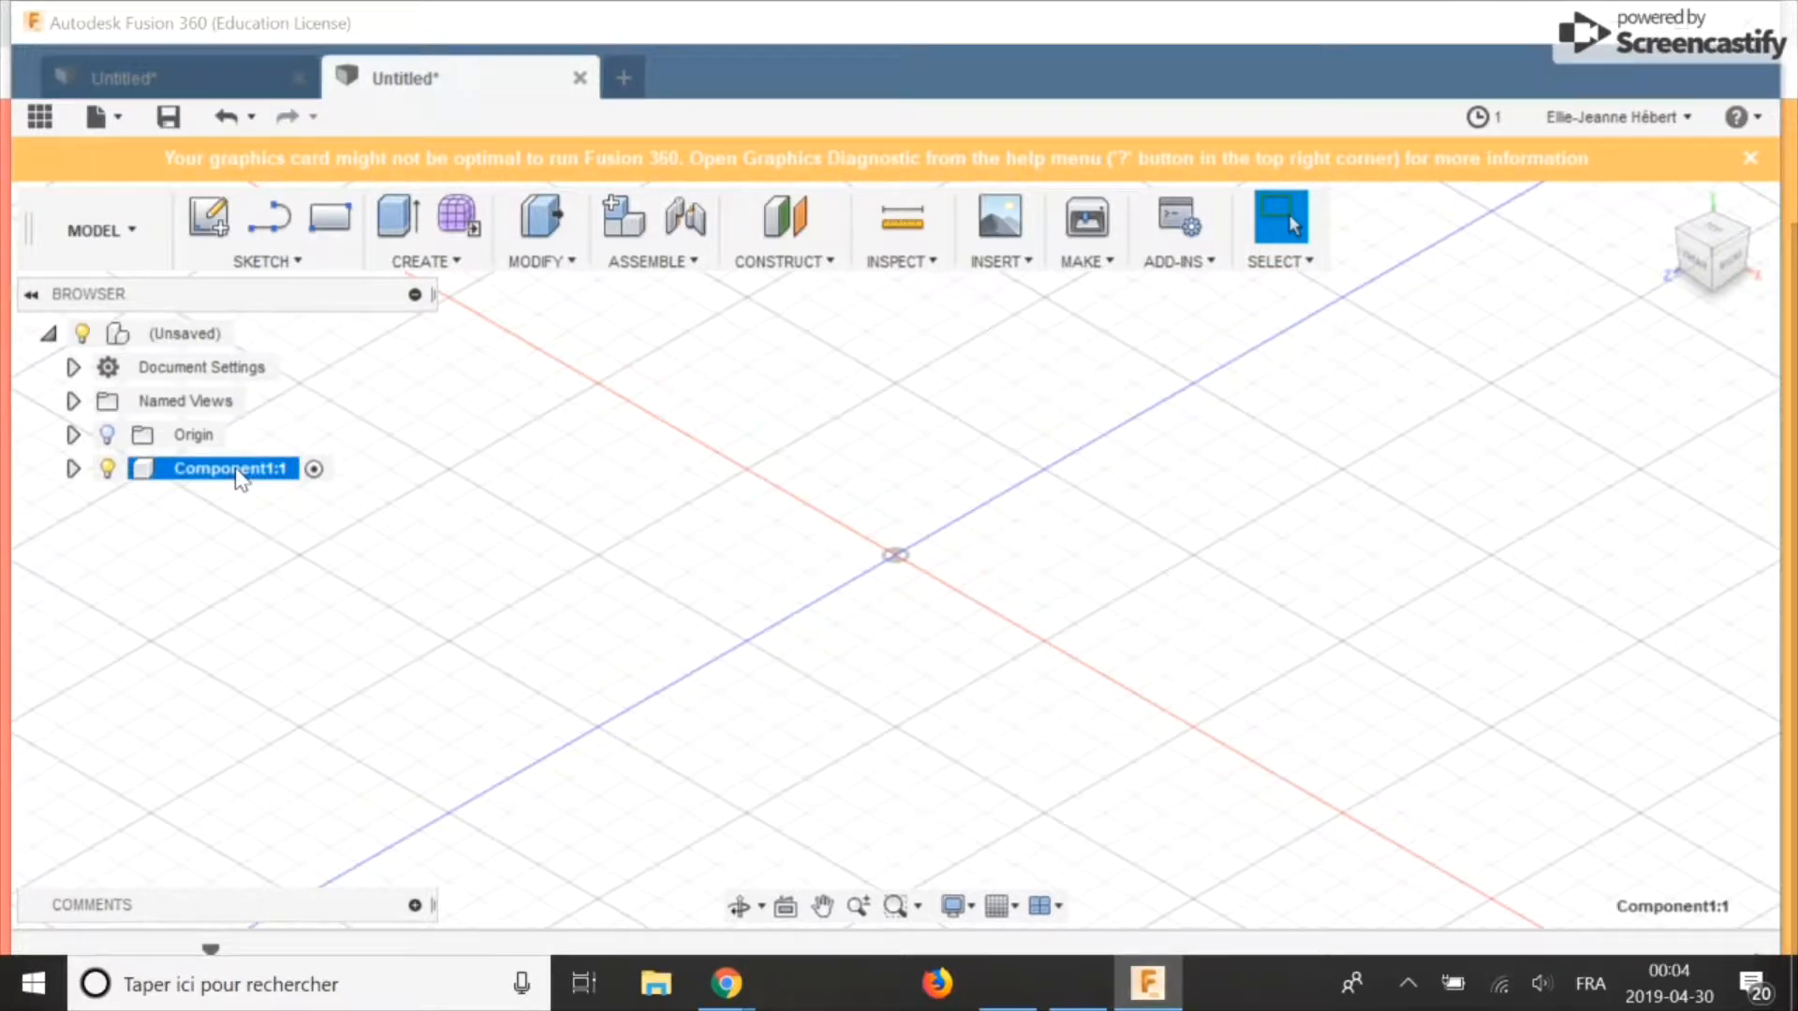
click(237, 470)
text(Cadre)
key(Return)
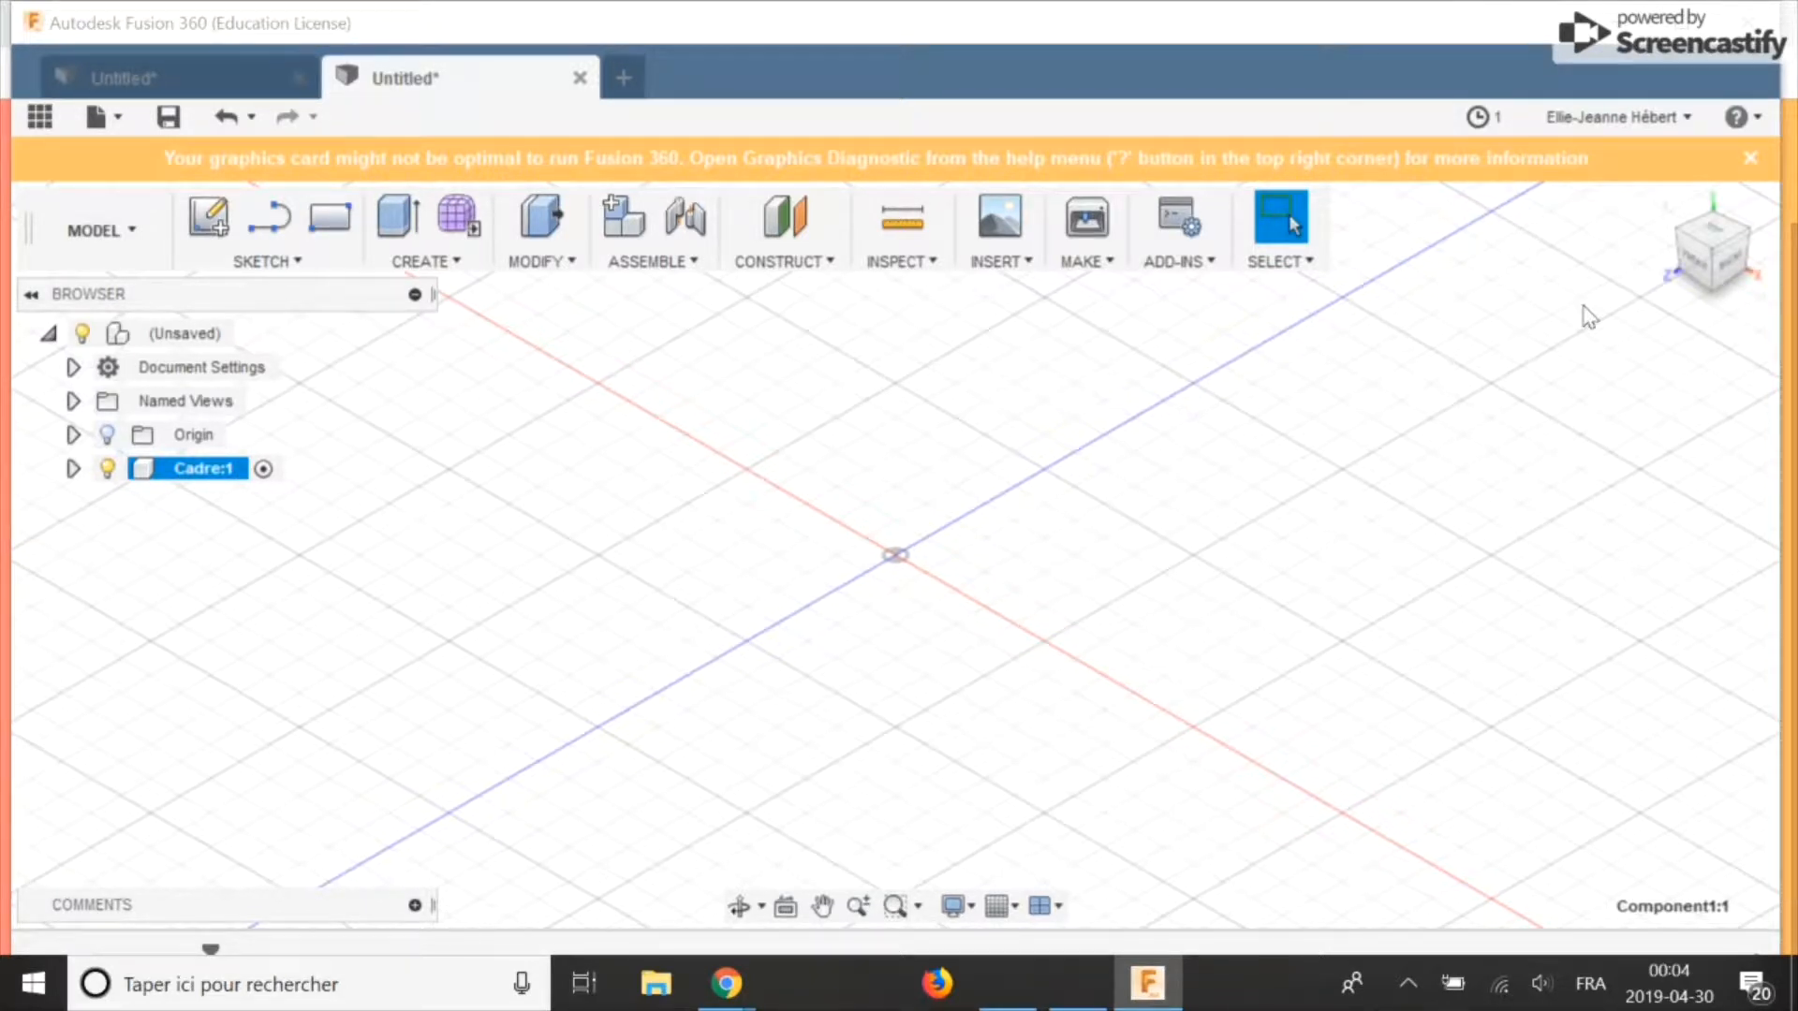
Step: Start a new sketch on the horizontal origin plane
click(270, 217)
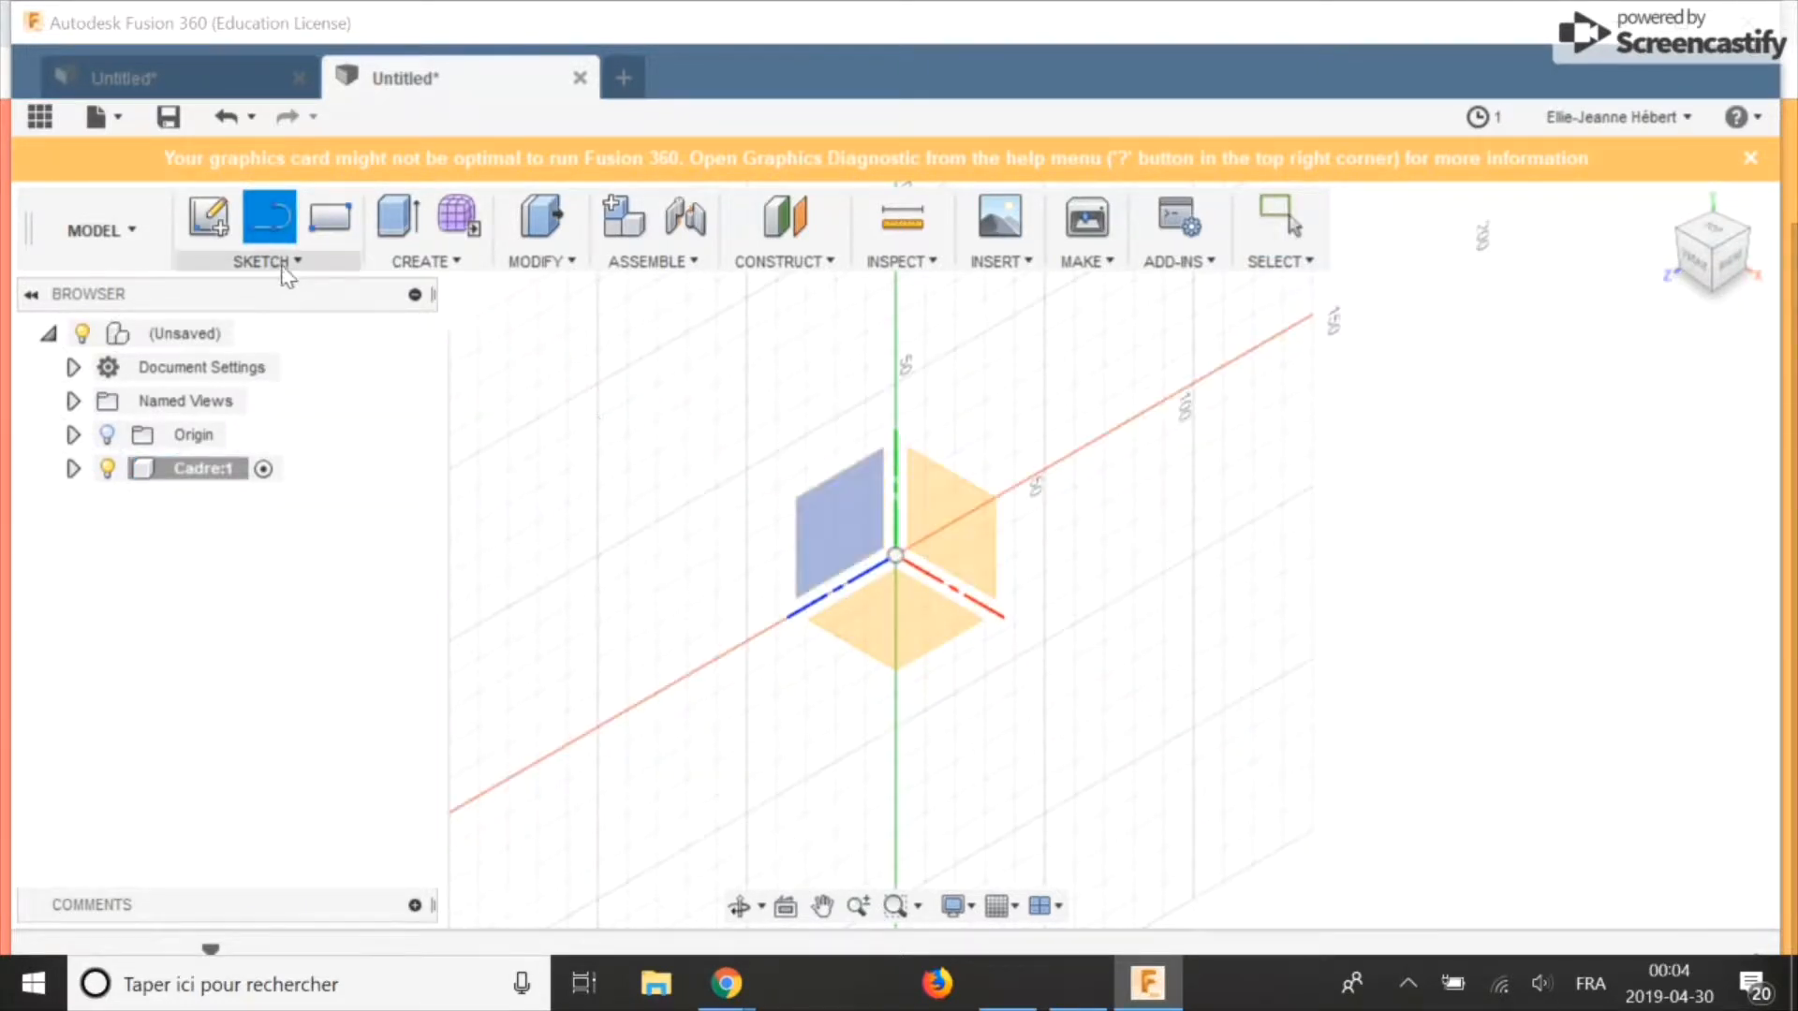
click(234, 242)
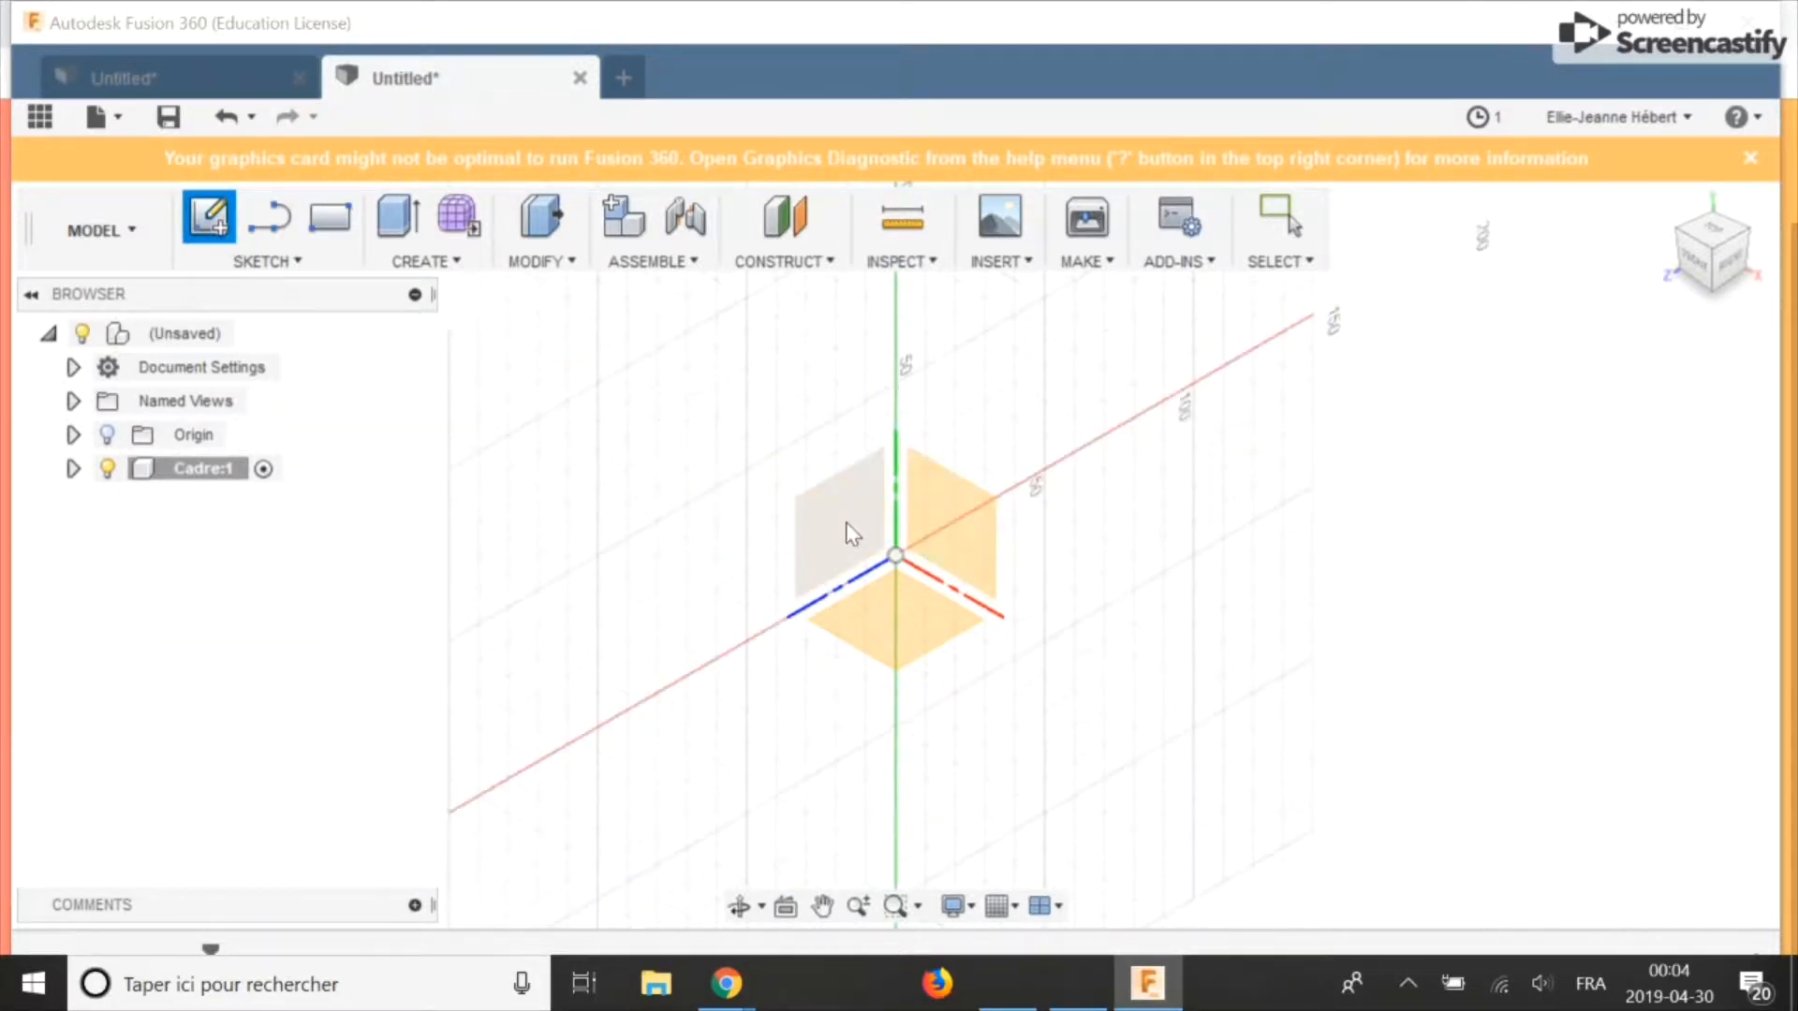
click(880, 599)
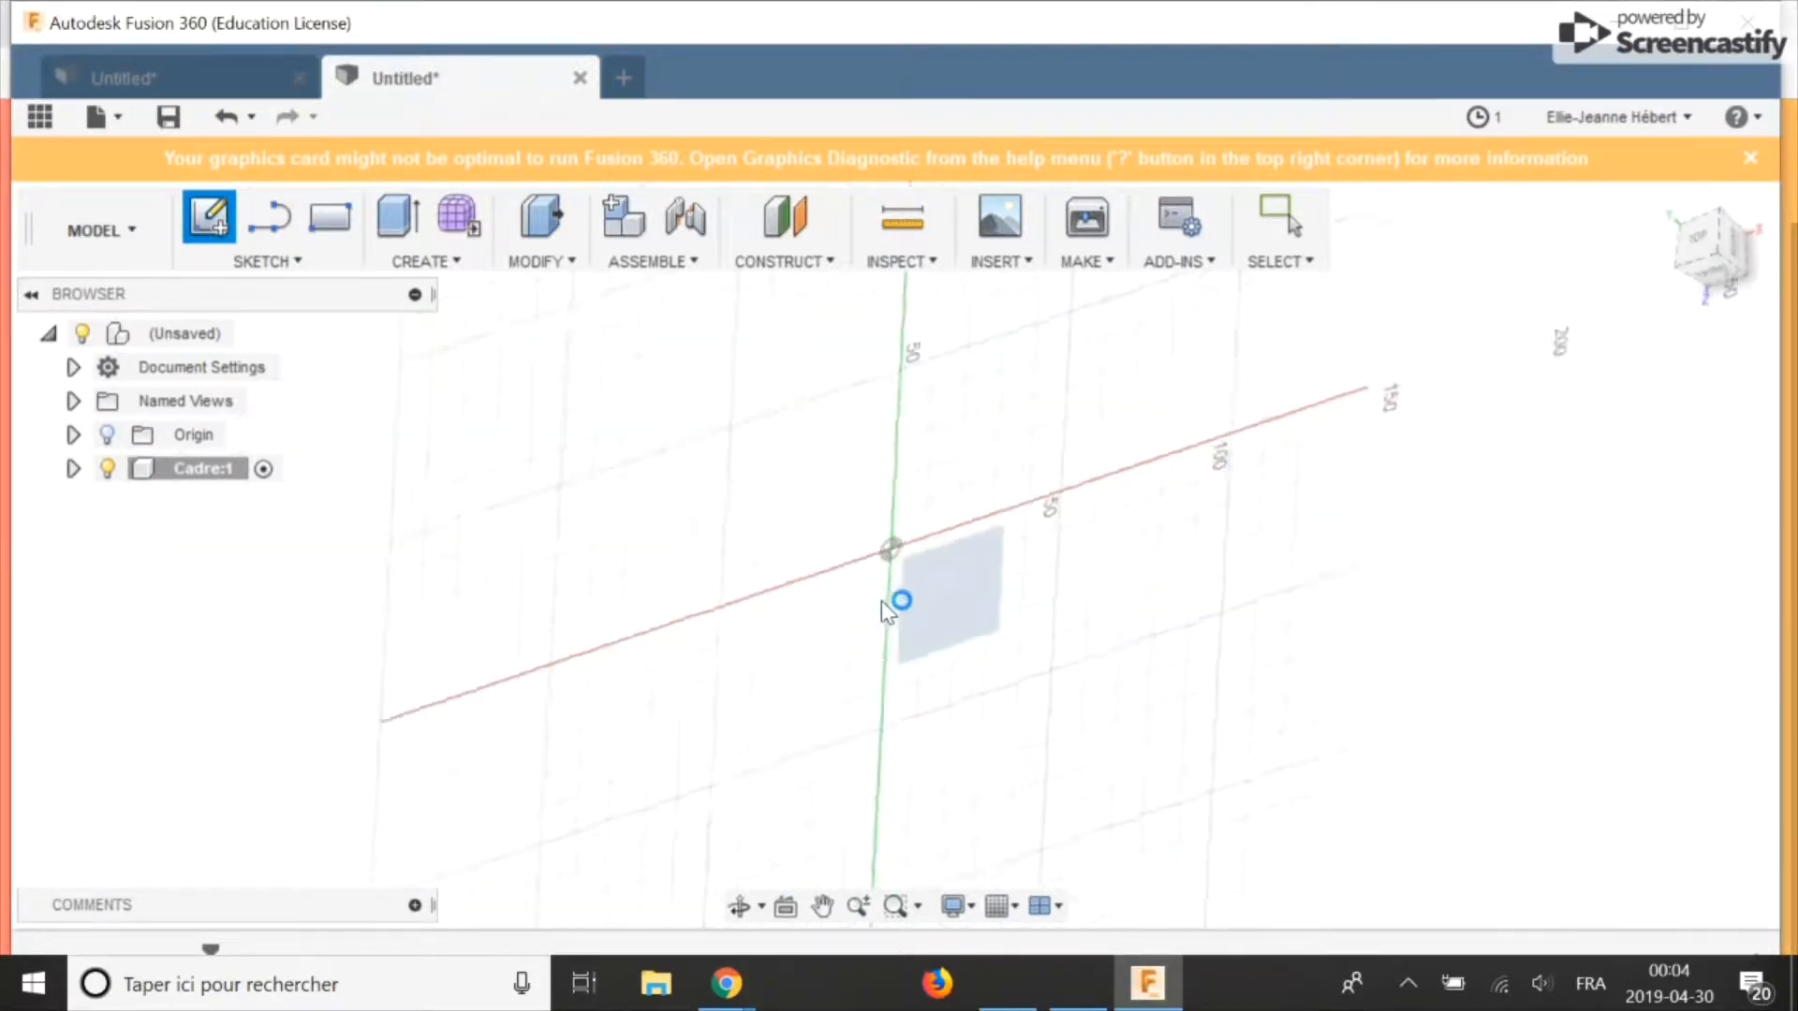
Step: Sketch a closed, irregular four-sided outline with the Line tool, starting and ending at the origin
click(270, 217)
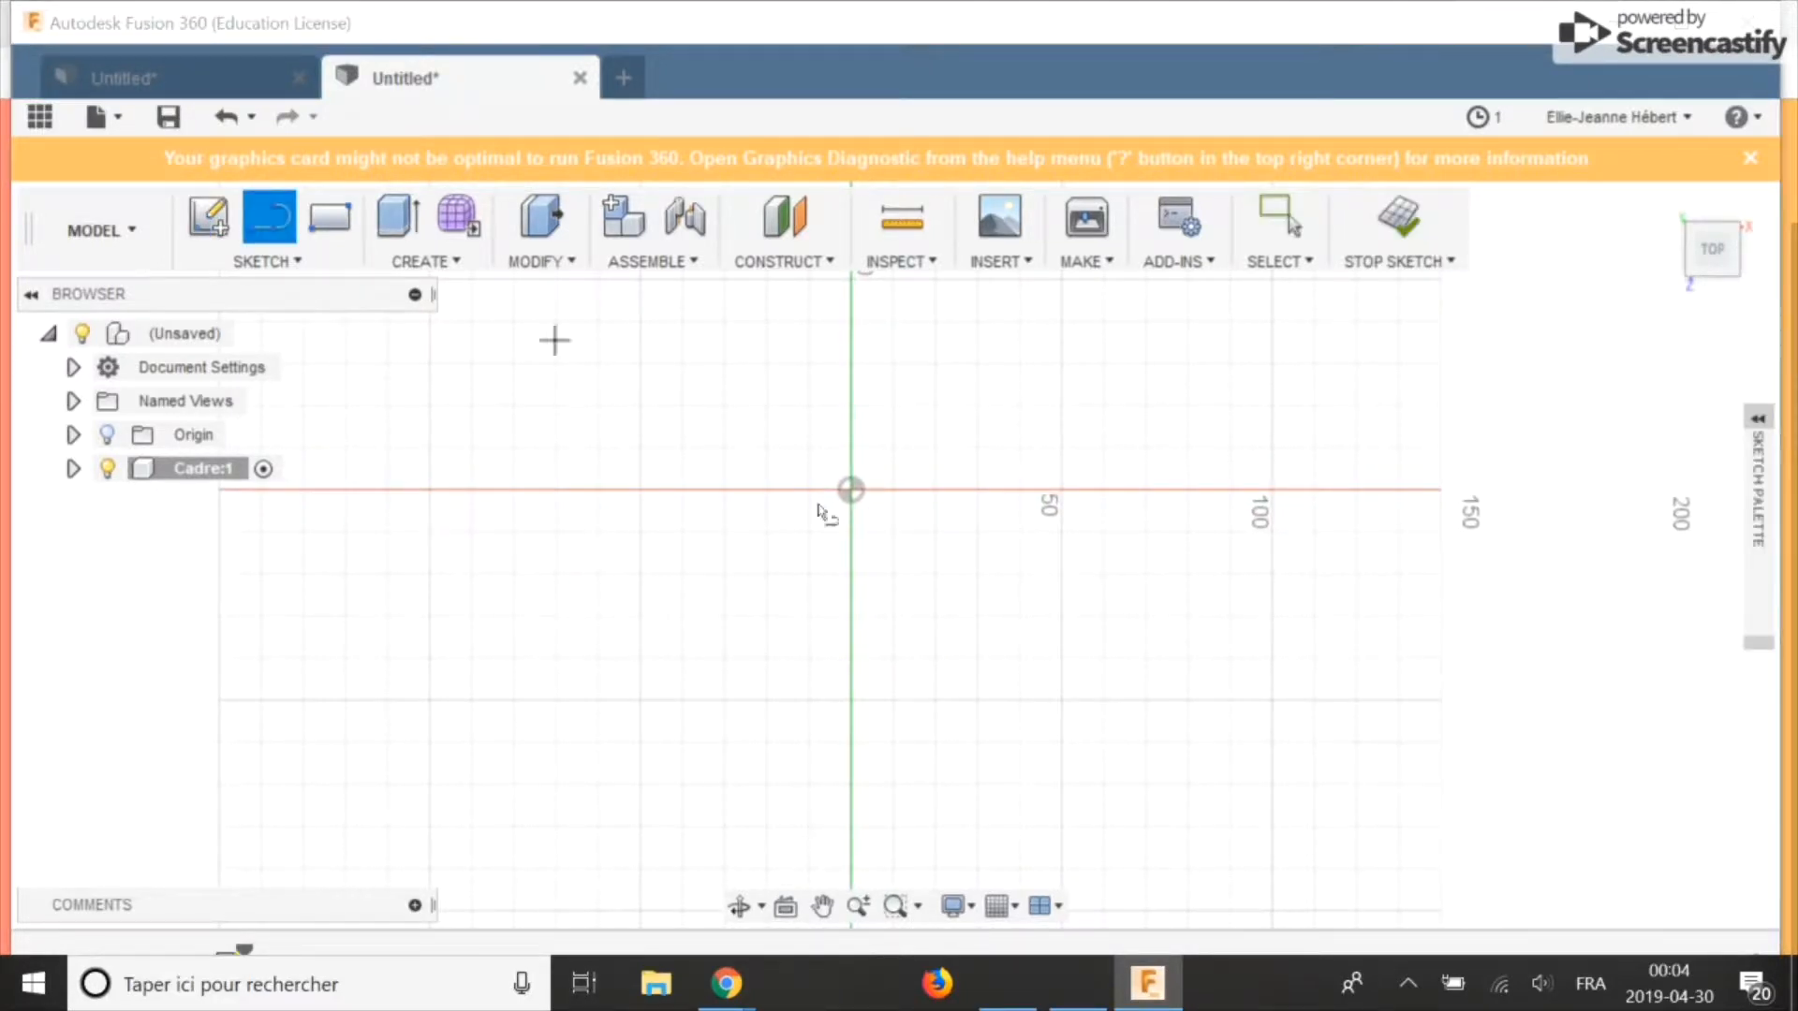
click(850, 489)
click(1000, 489)
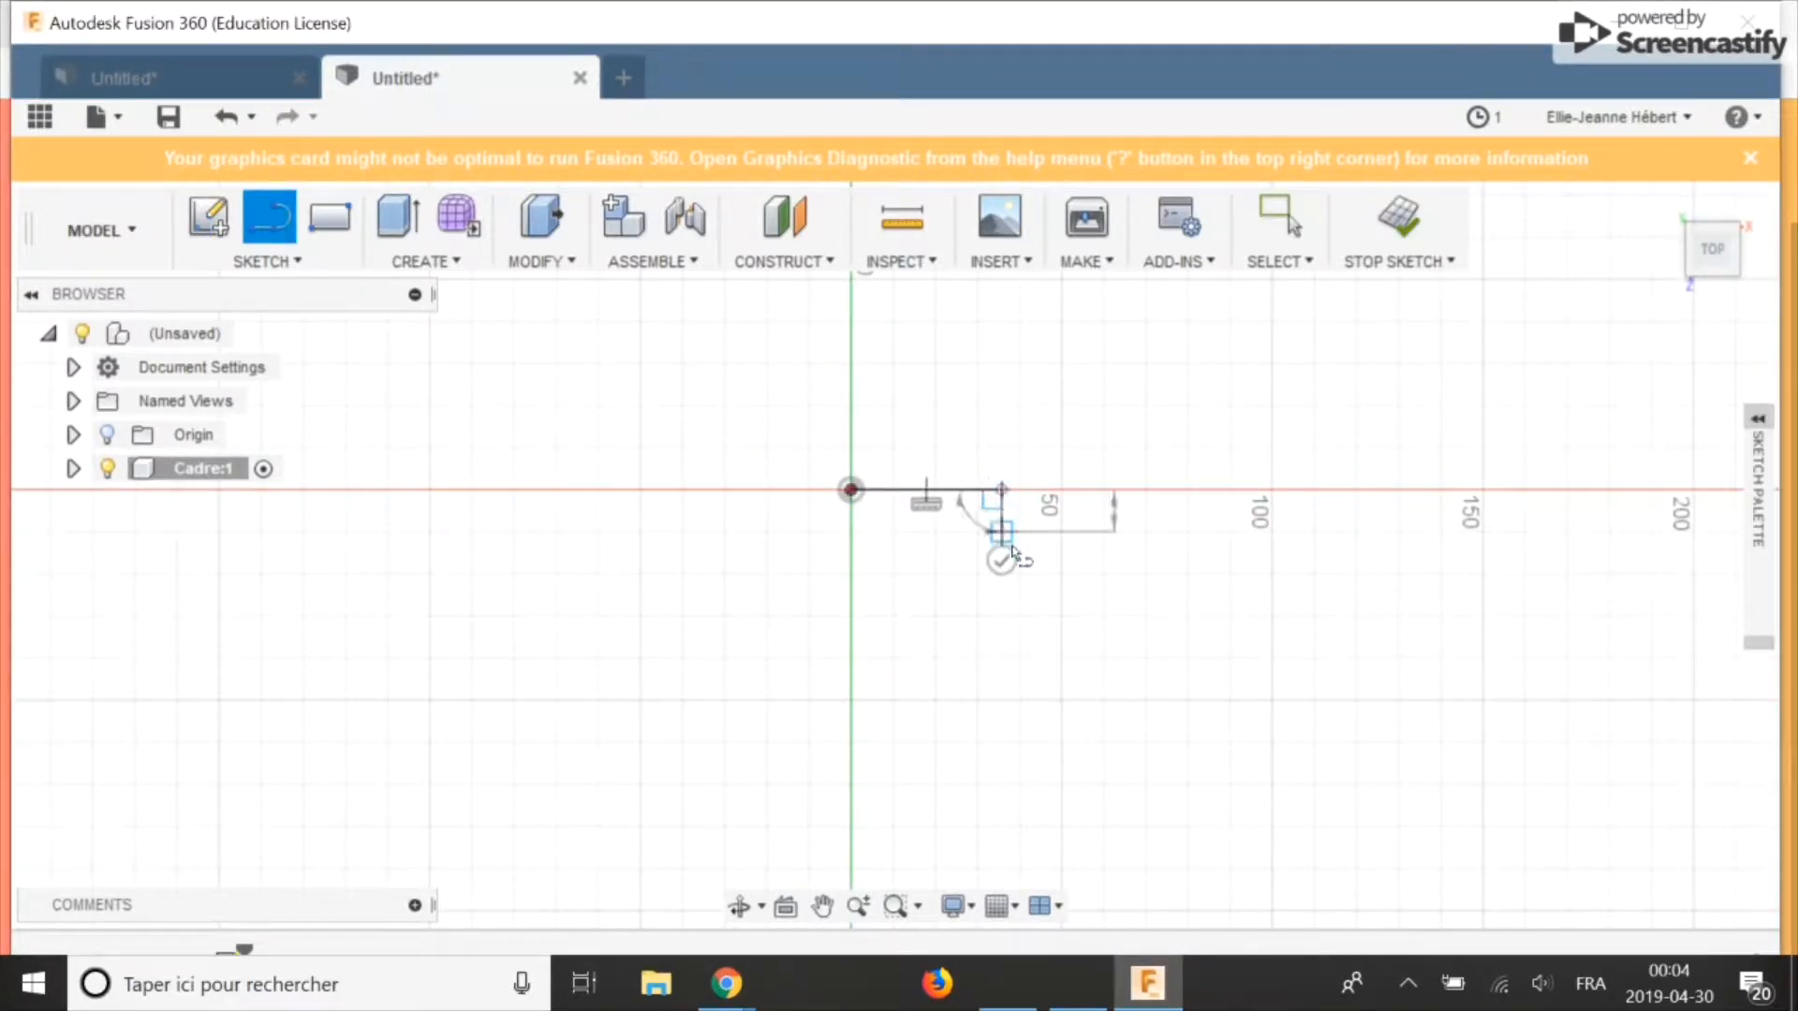
click(1002, 590)
click(869, 575)
click(851, 489)
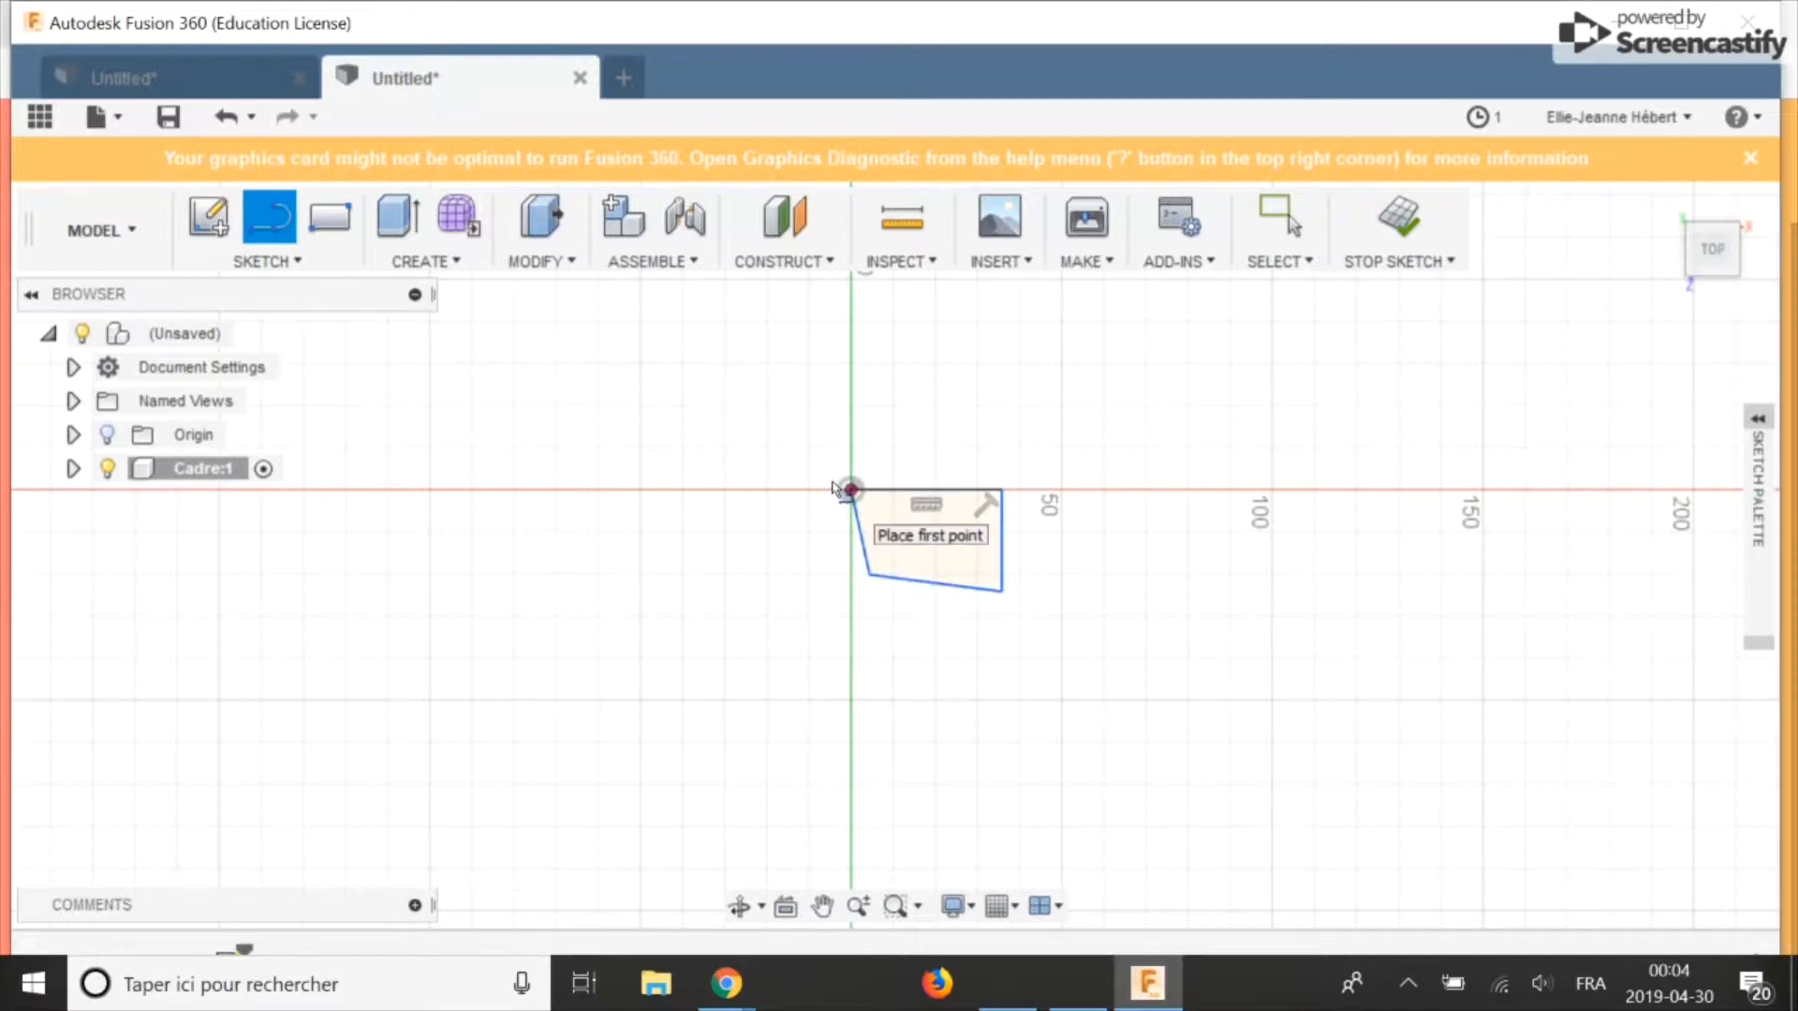
key(Escape)
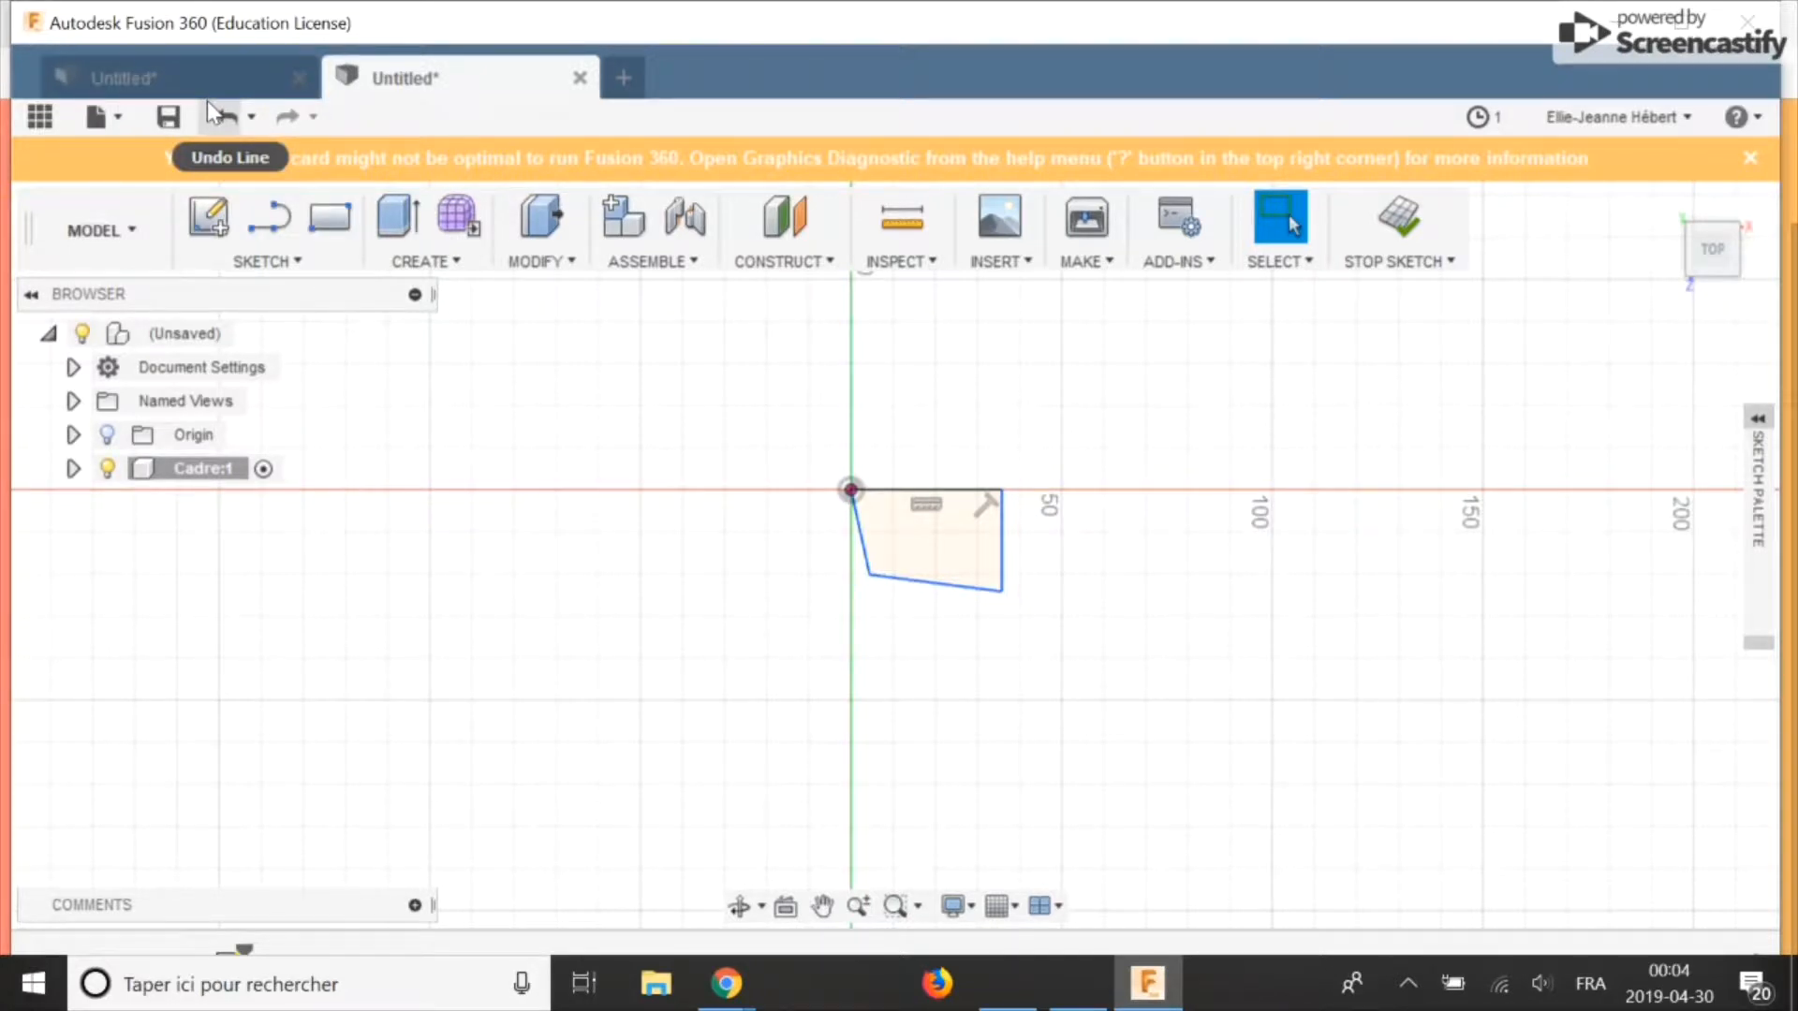
Step: Undo the four lines of the freehand outline
click(217, 117)
click(221, 120)
click(221, 120)
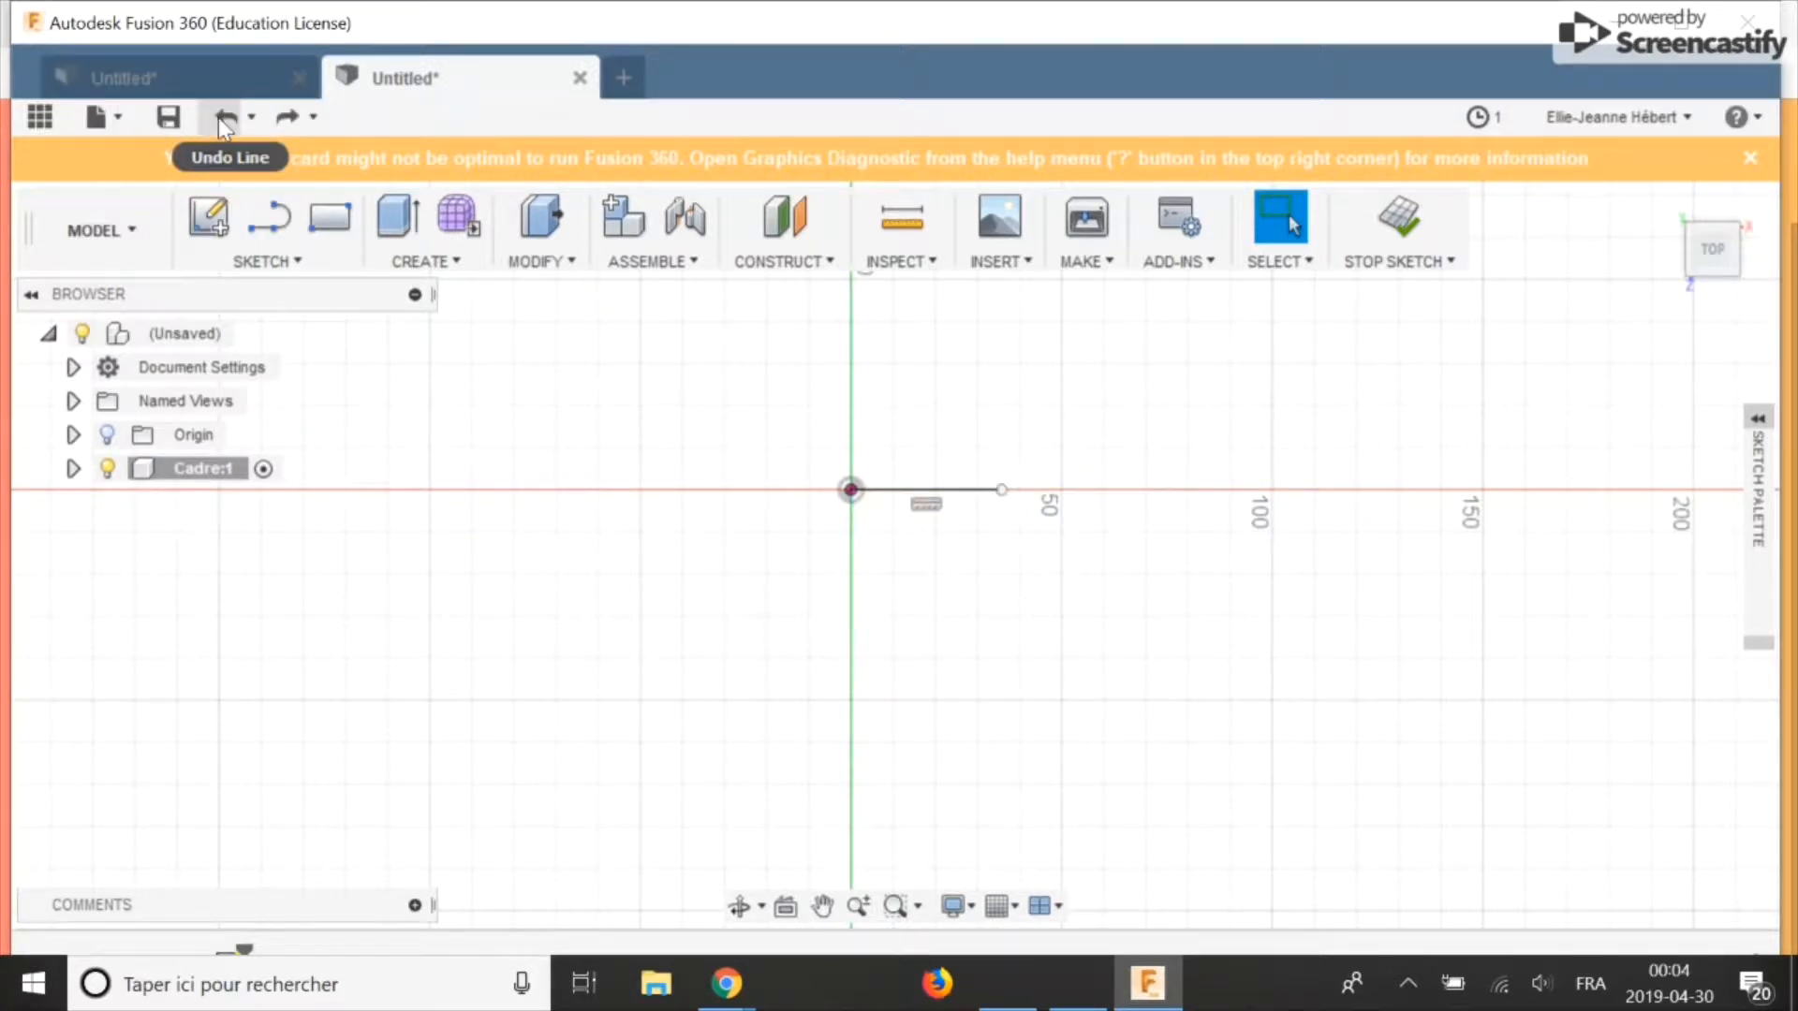
click(221, 119)
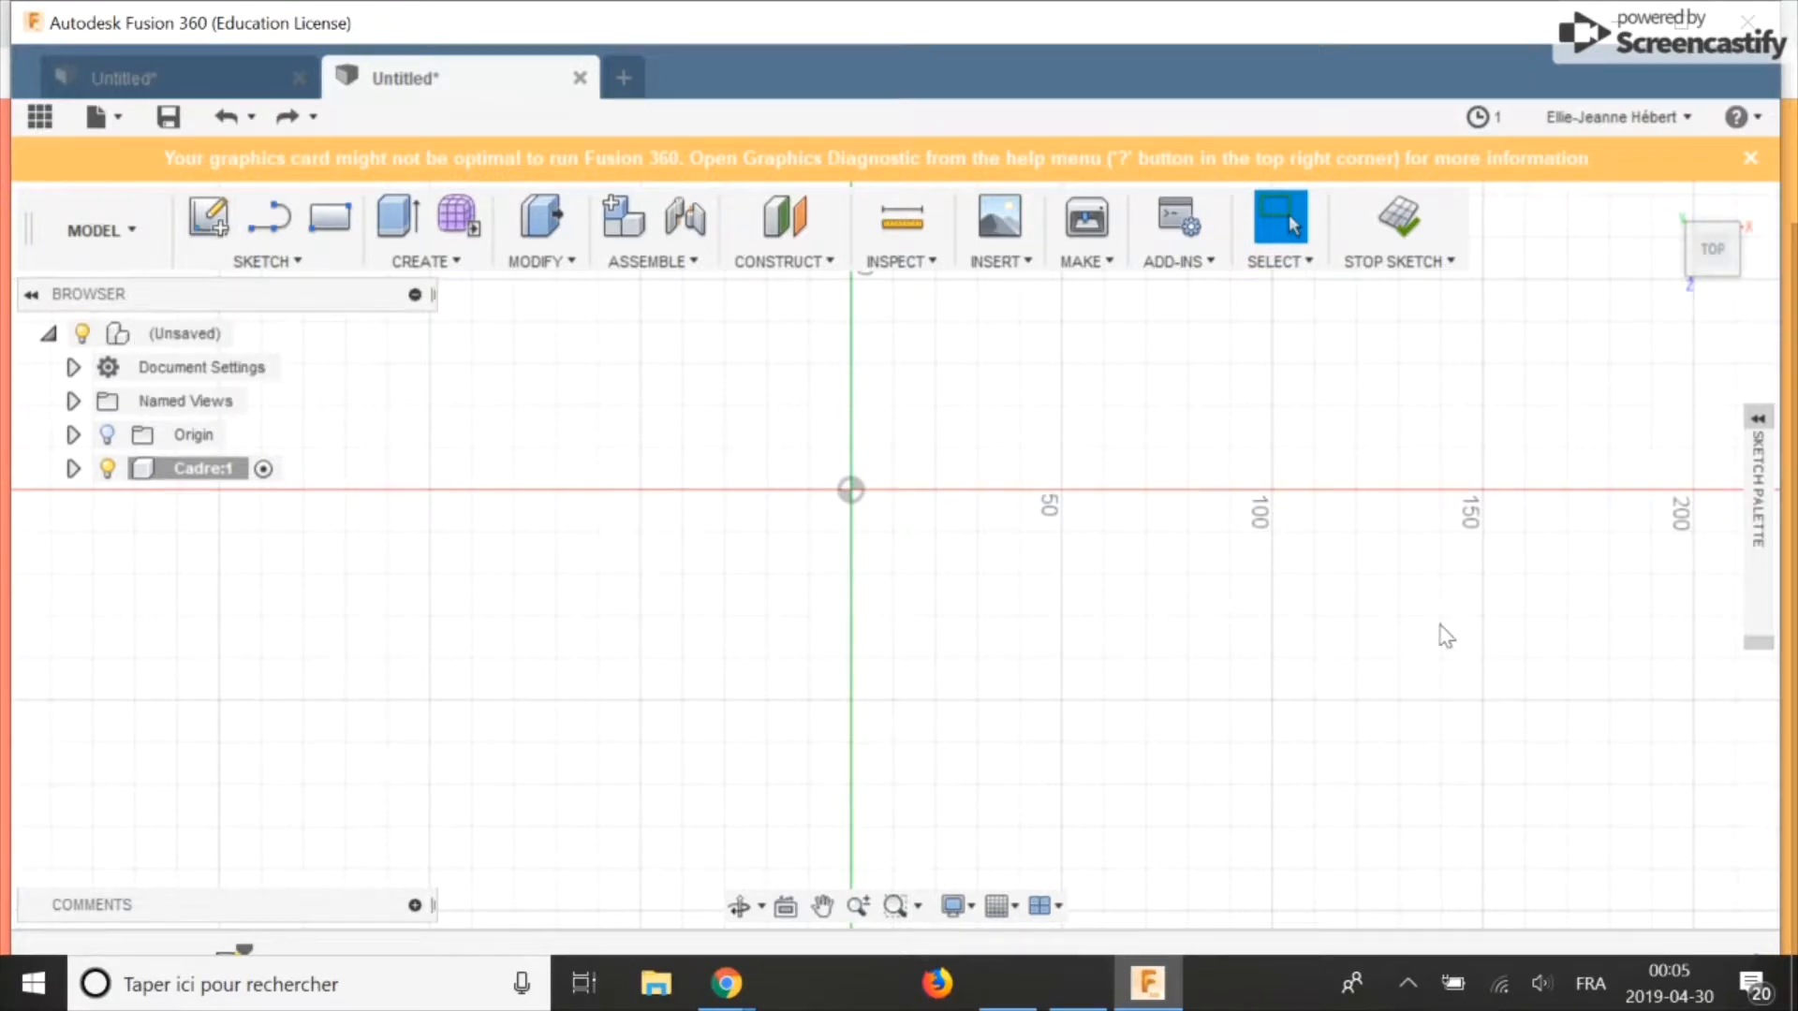
Step: Sketch a rectangle 200 mm long and 20 mm wide with its first corner at the origin
click(1760, 571)
key(r)
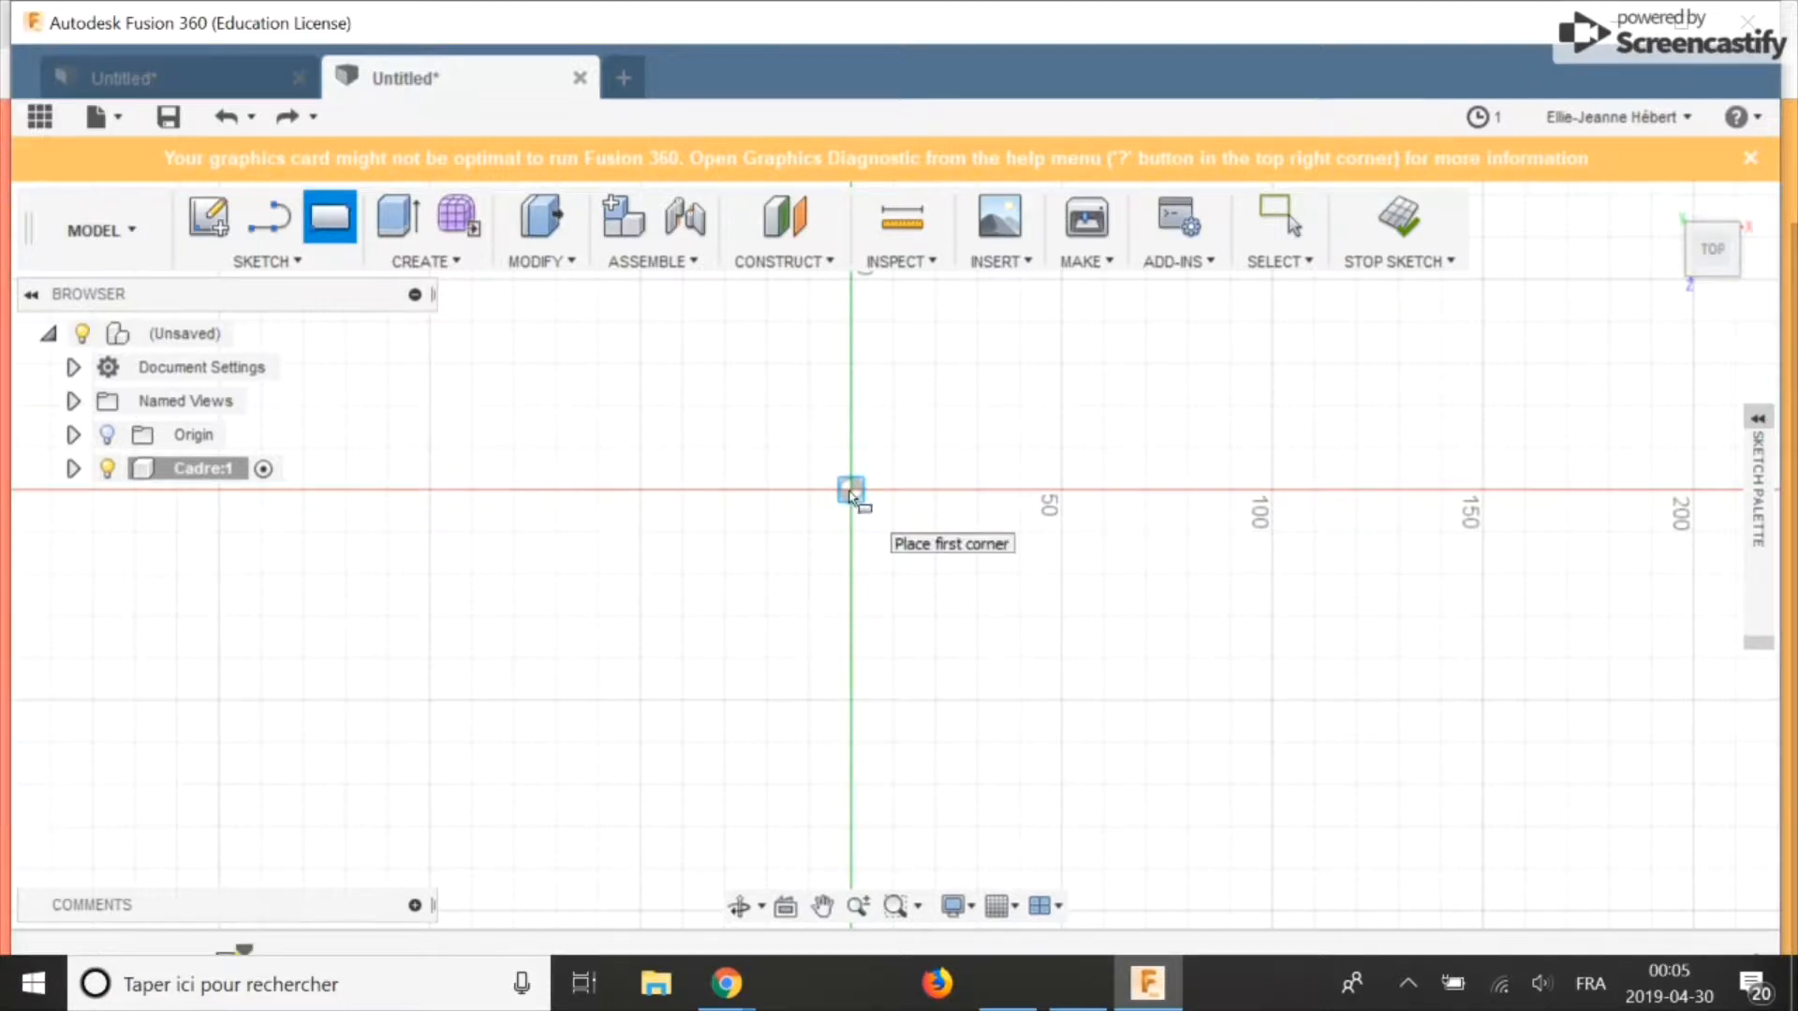
click(850, 490)
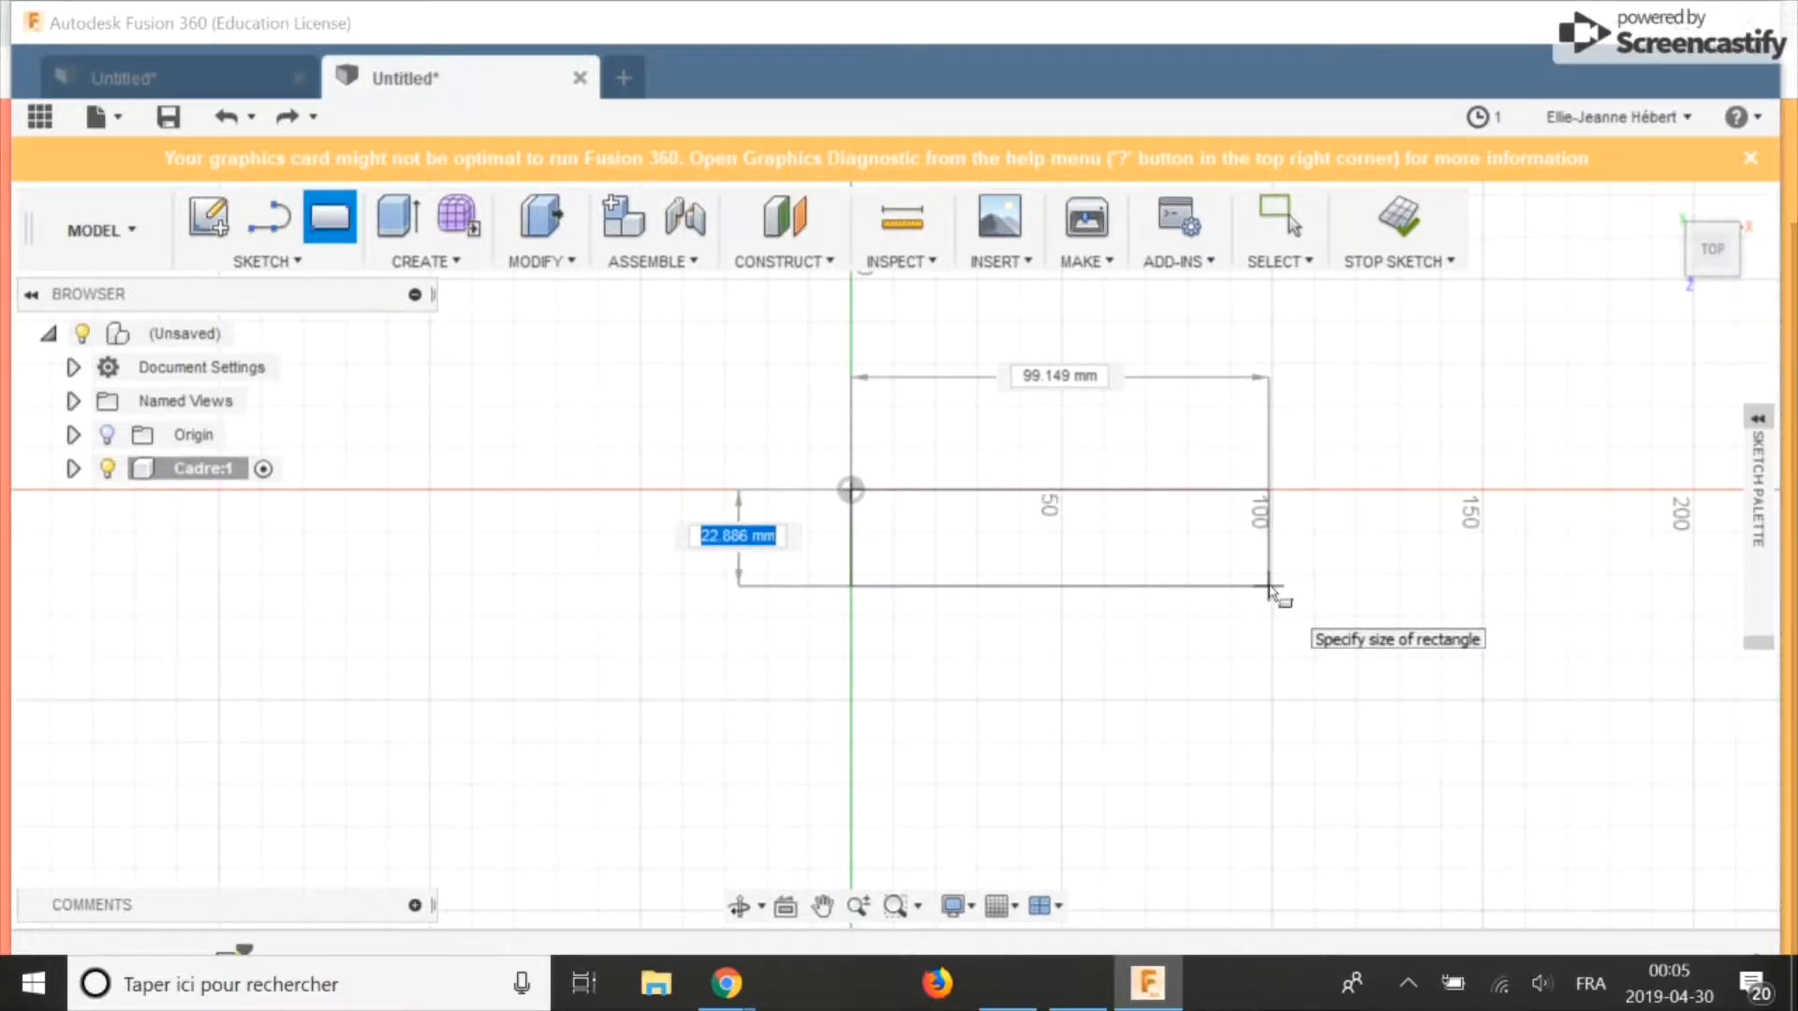
text(20)
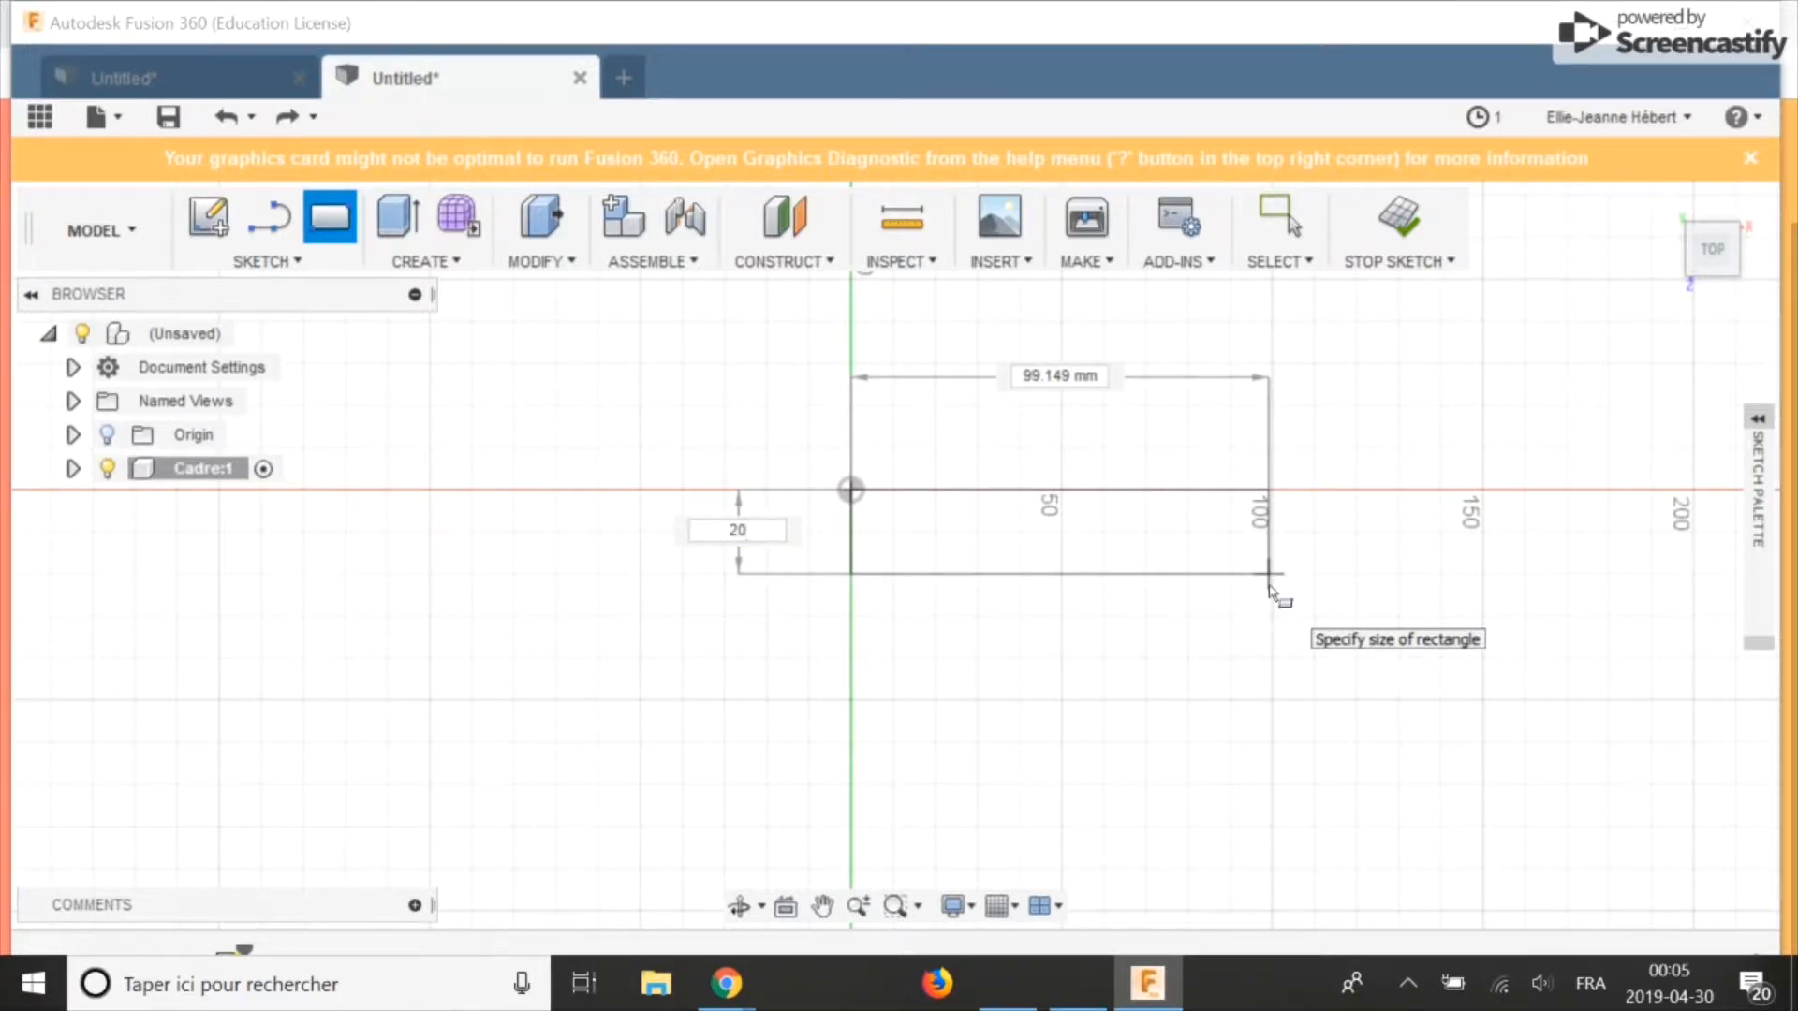
key(Tab)
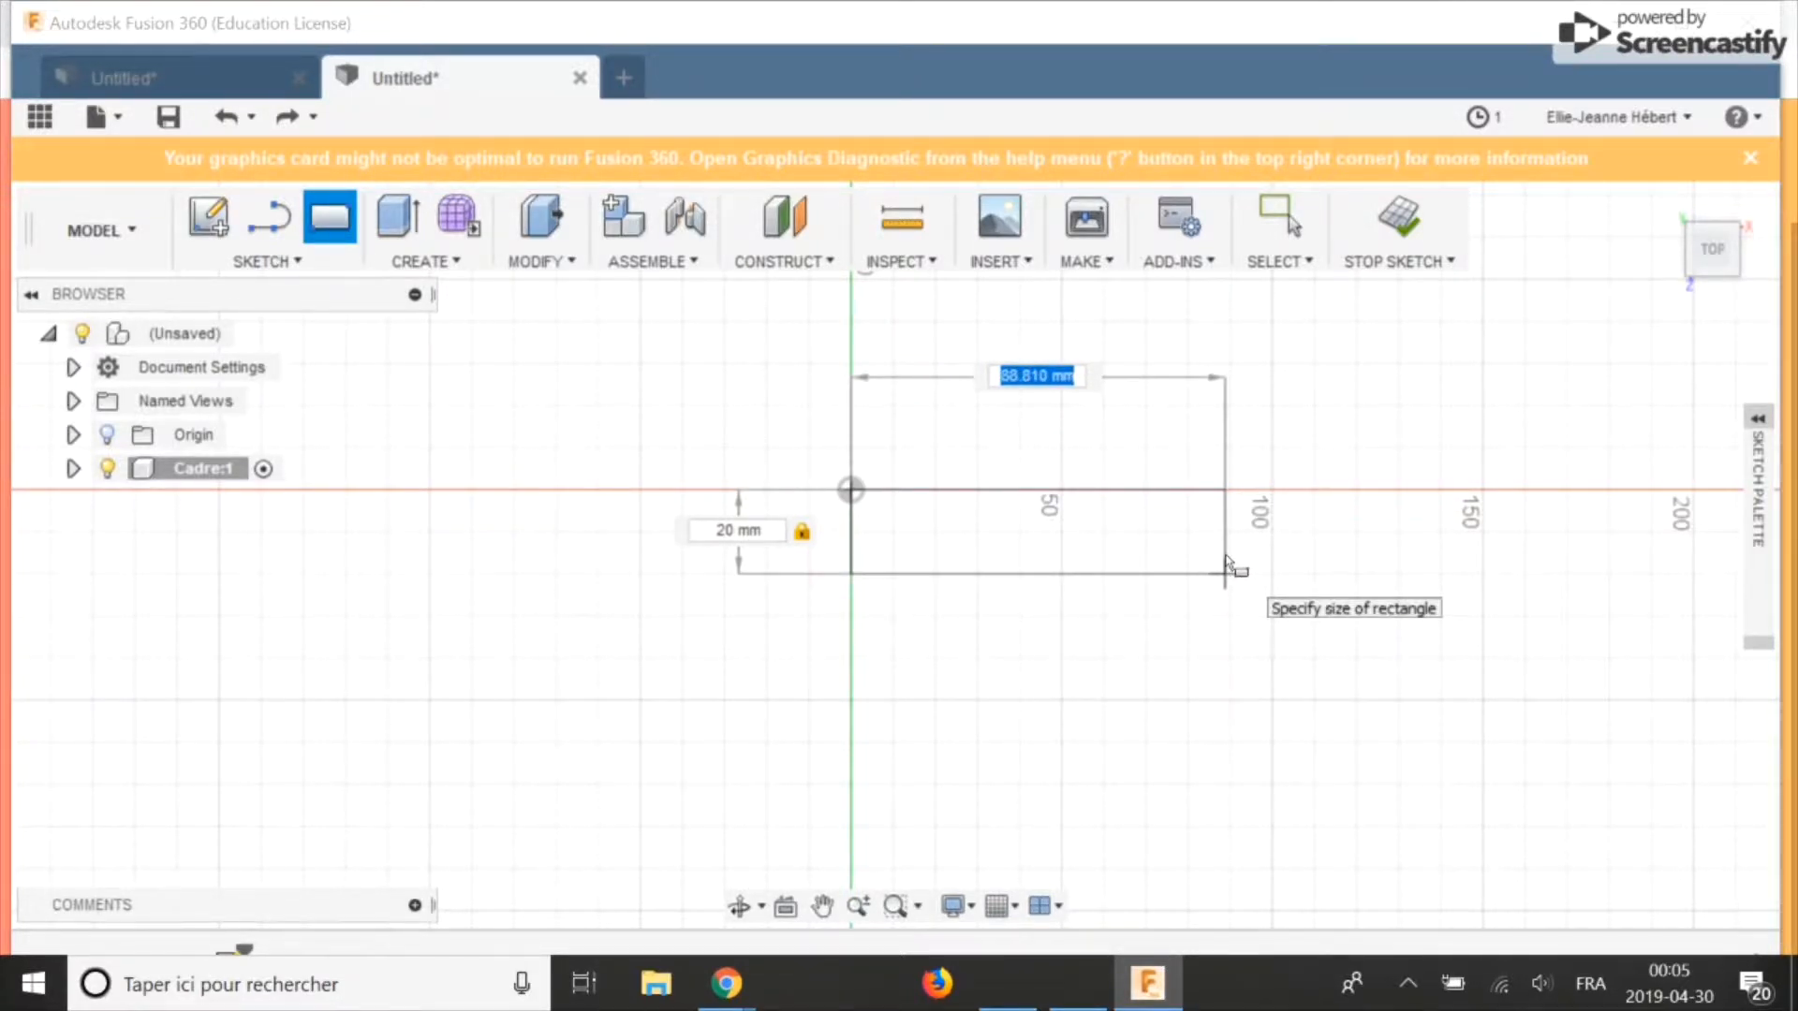
text(20)
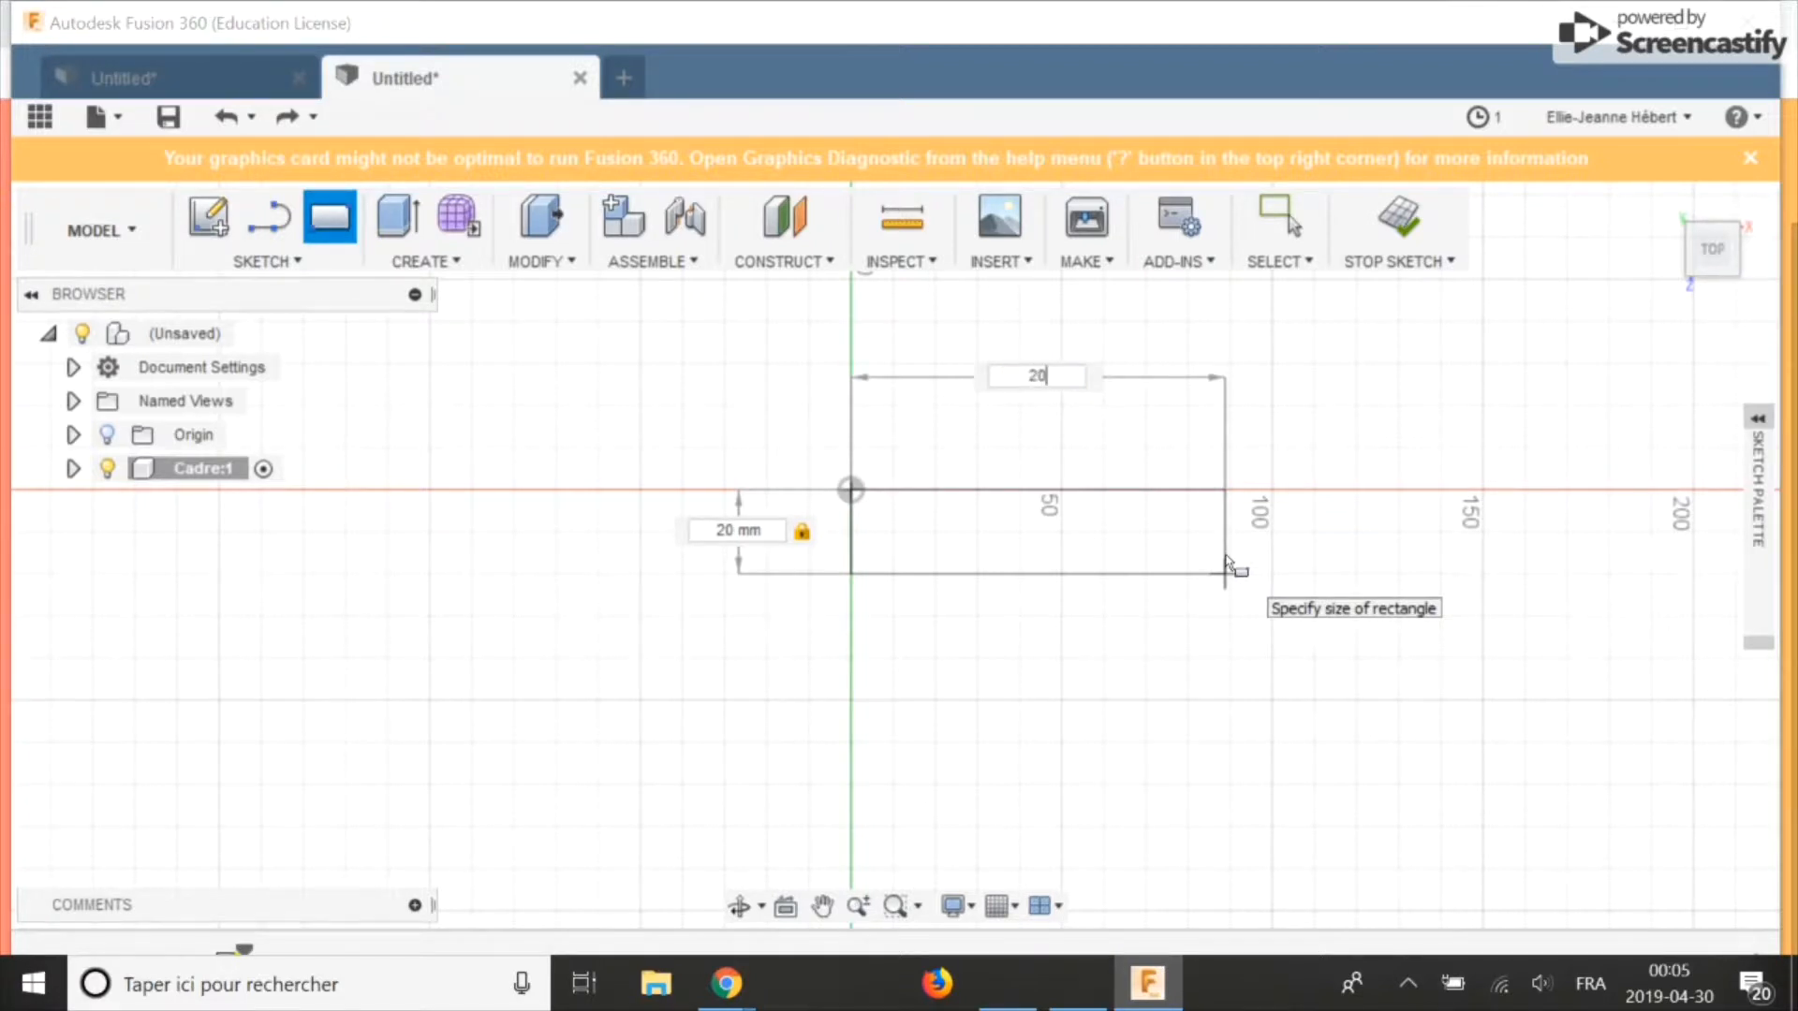
text(0)
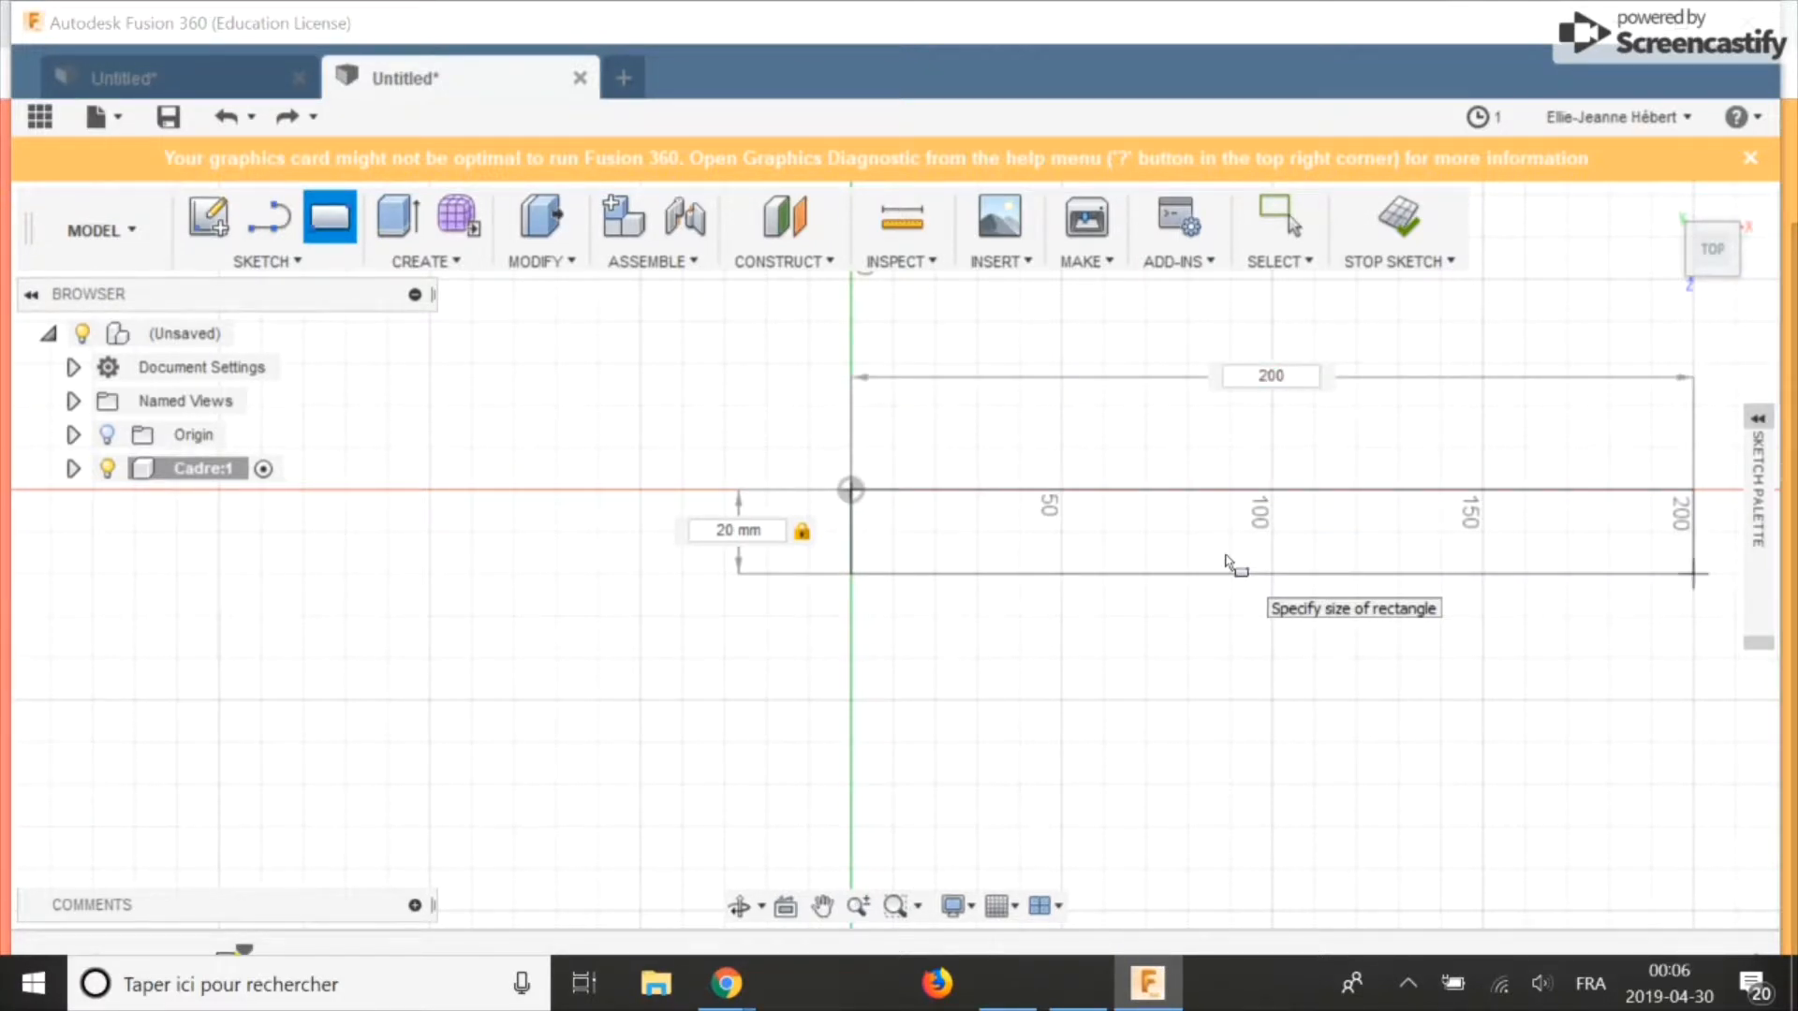
key(Return)
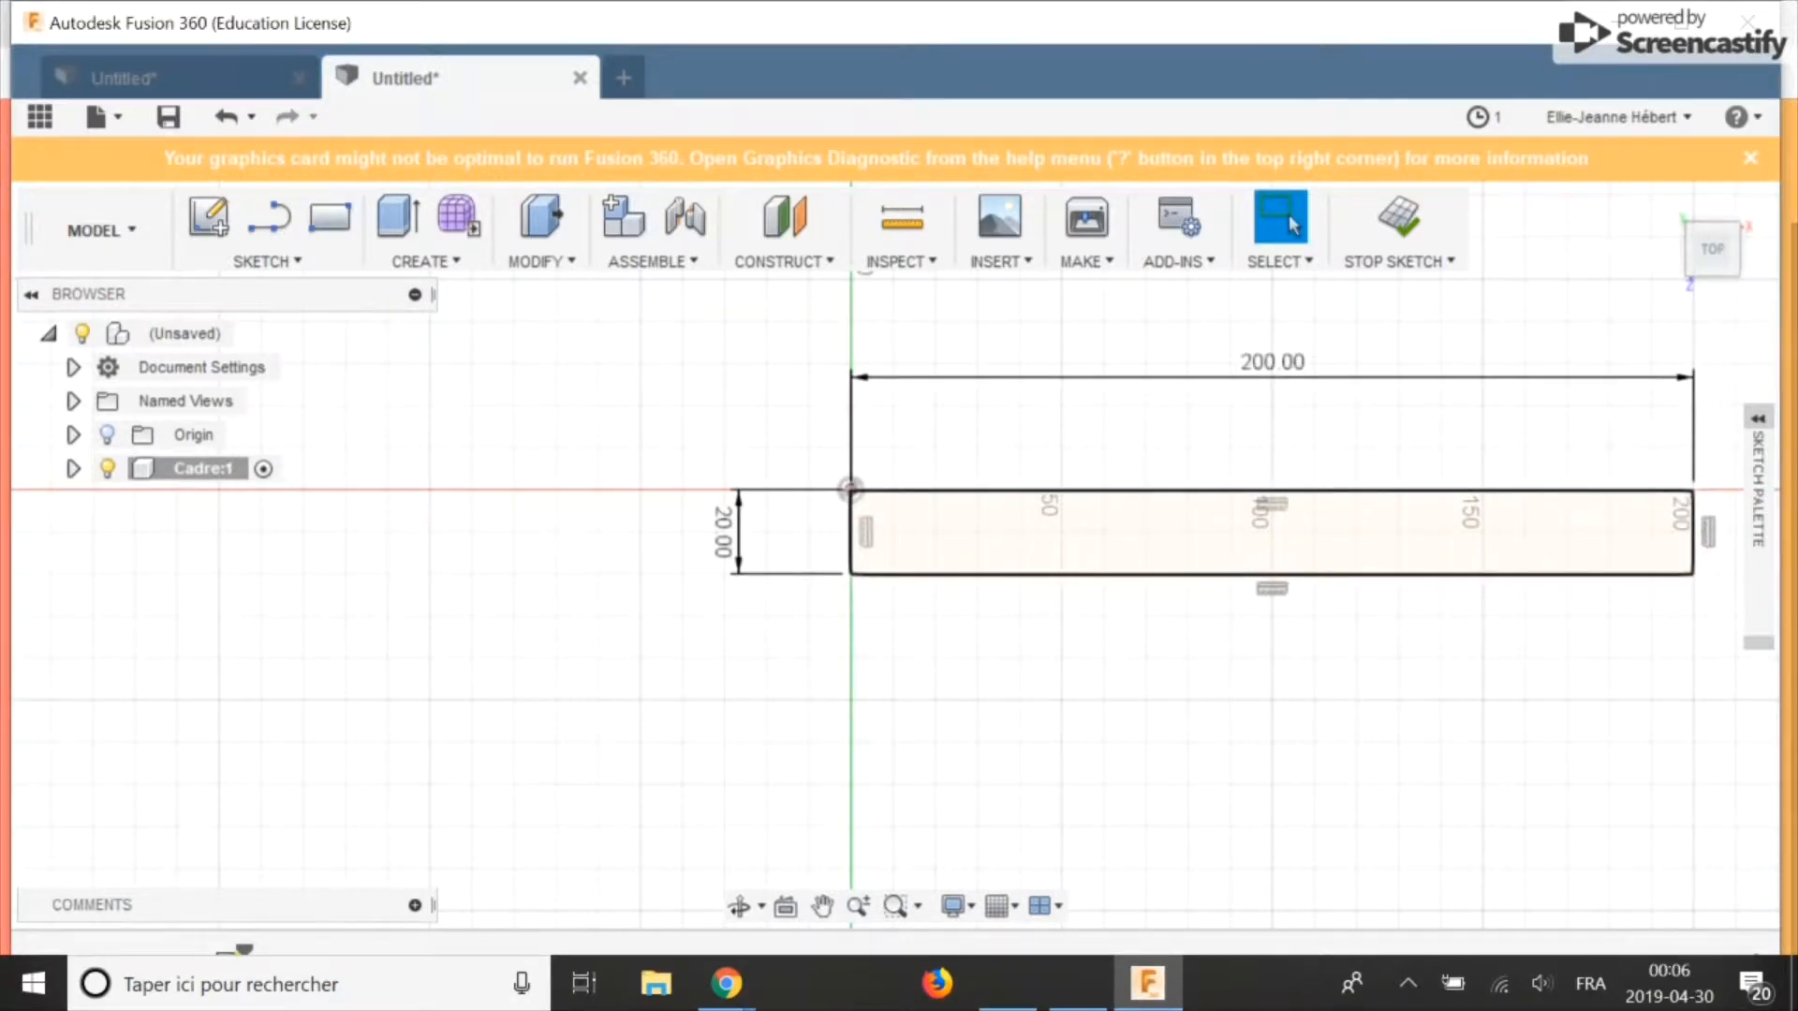
Step: Start an Extrude of the rectangle and select it as the profile
shift+middle_drag(1217, 475, 1199, 304)
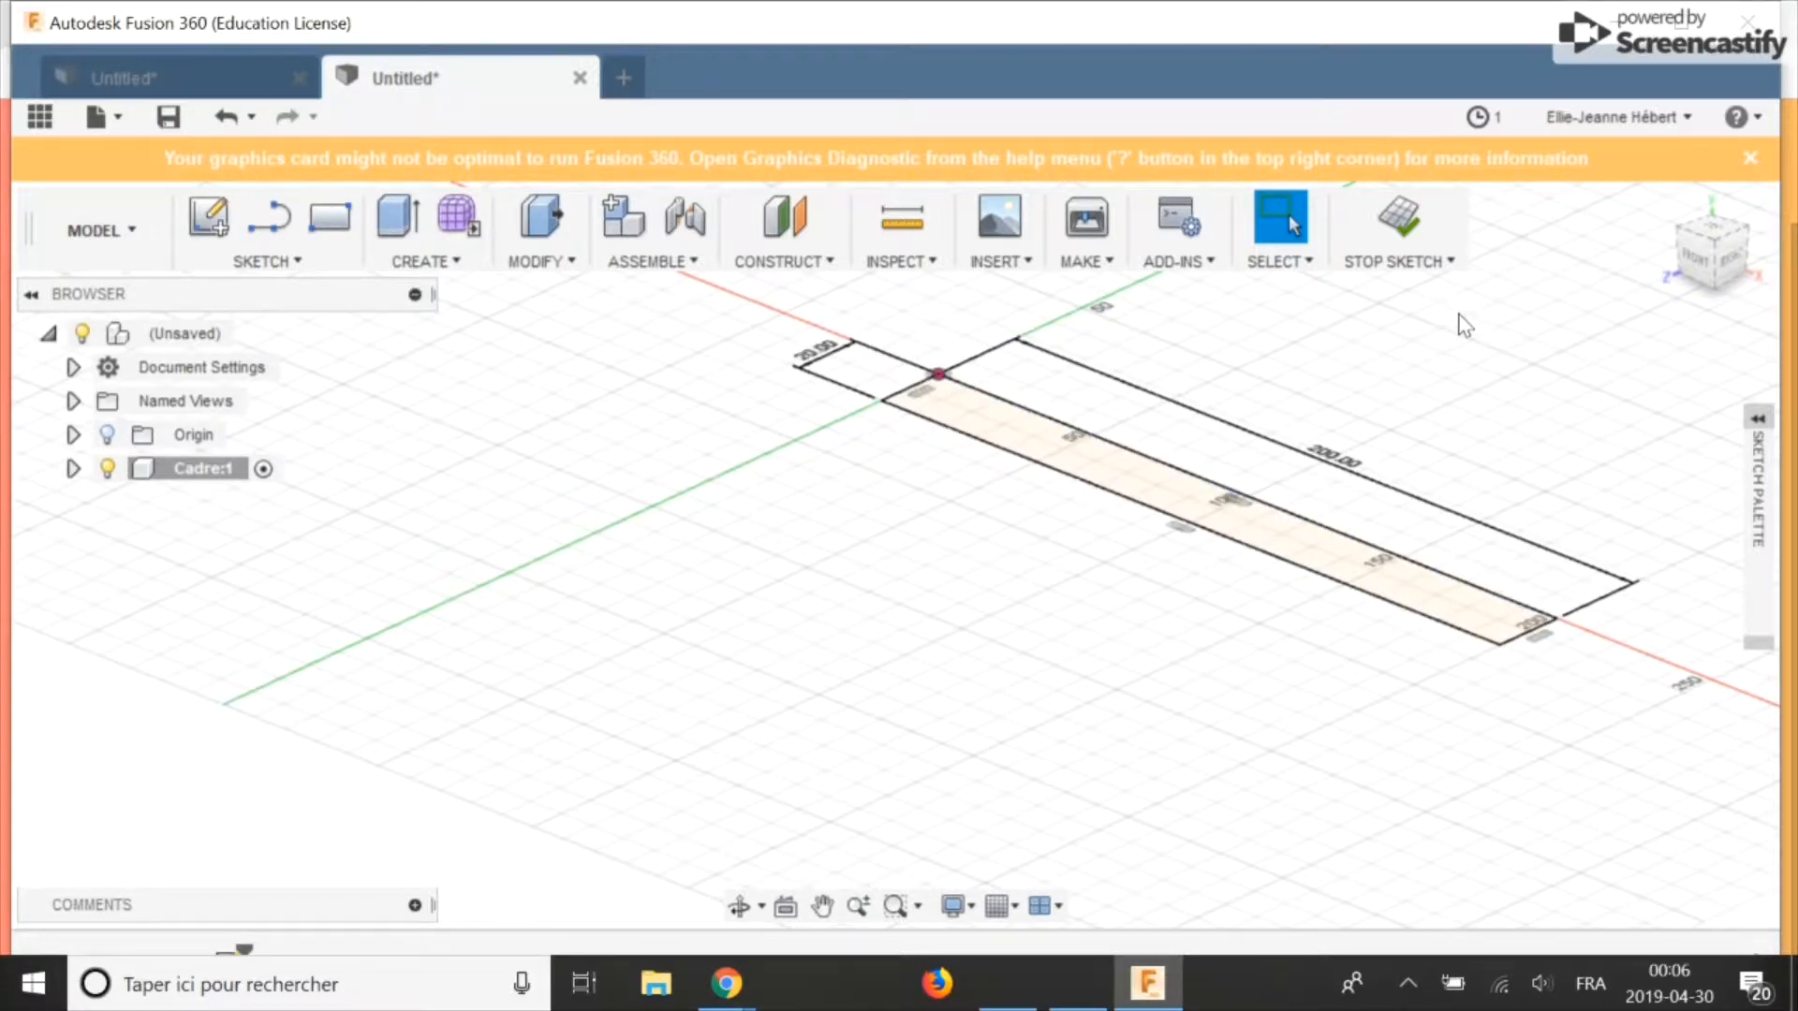
key(e)
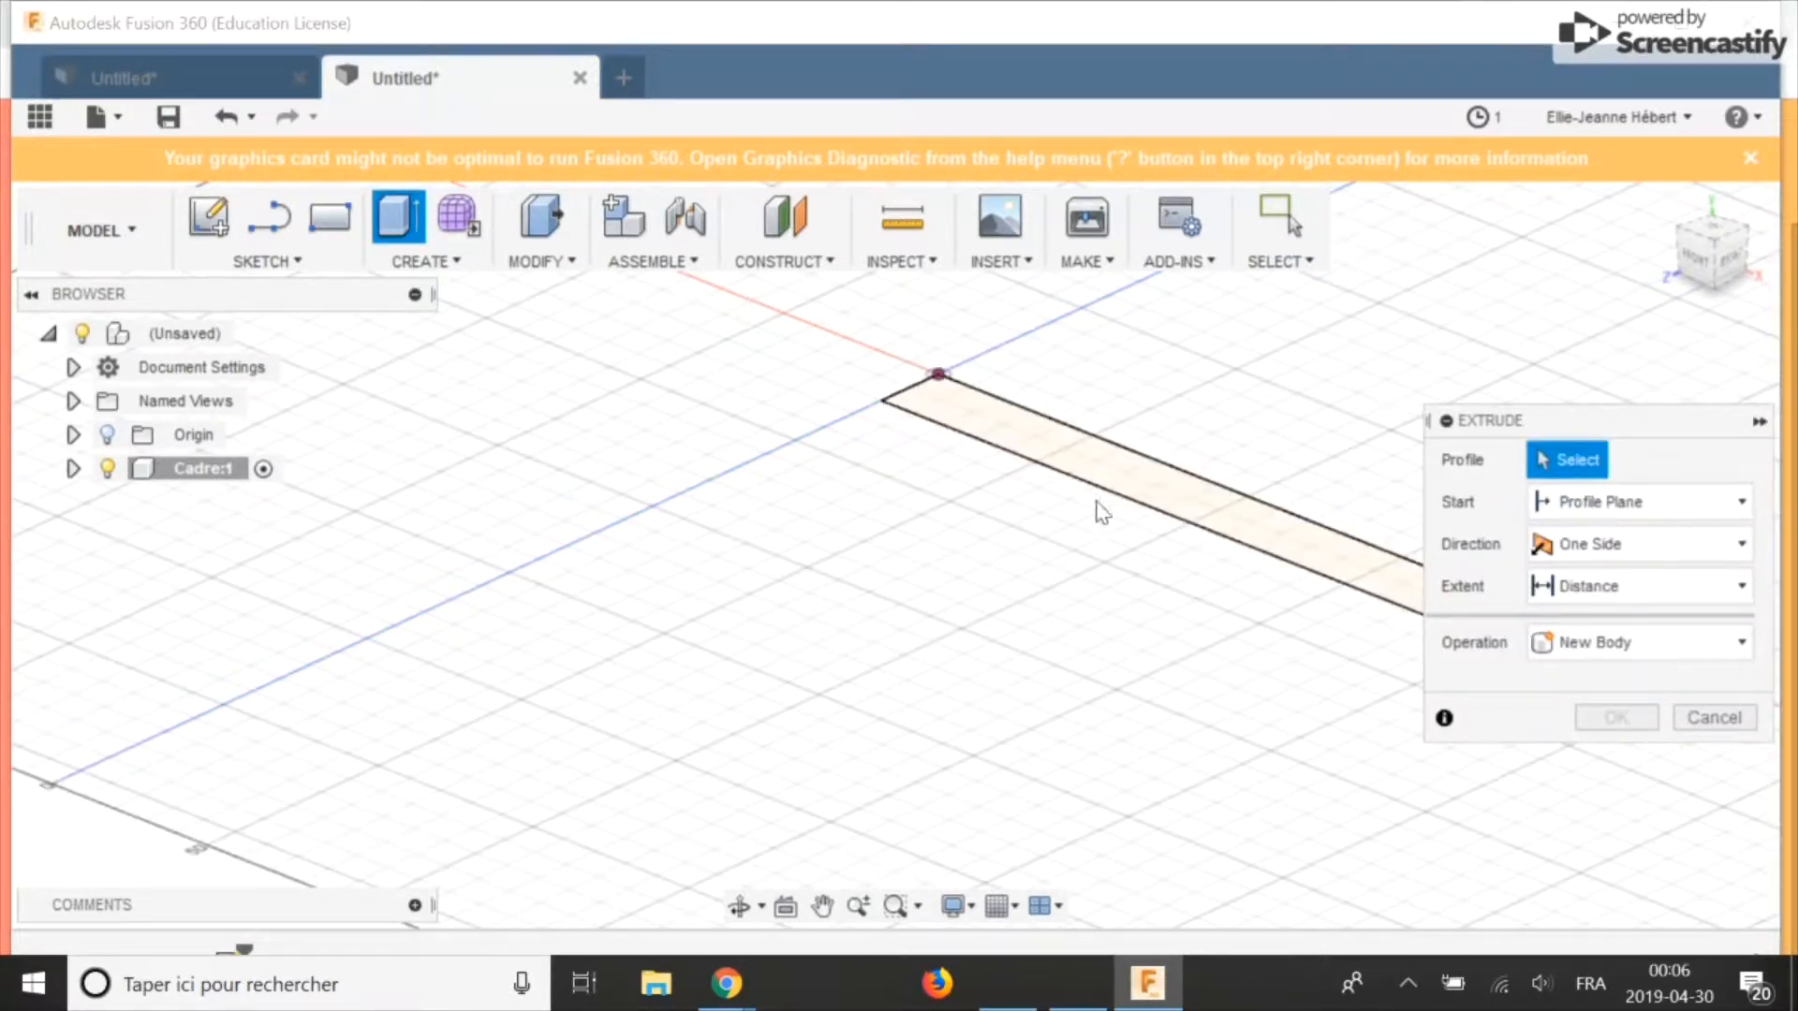
click(981, 437)
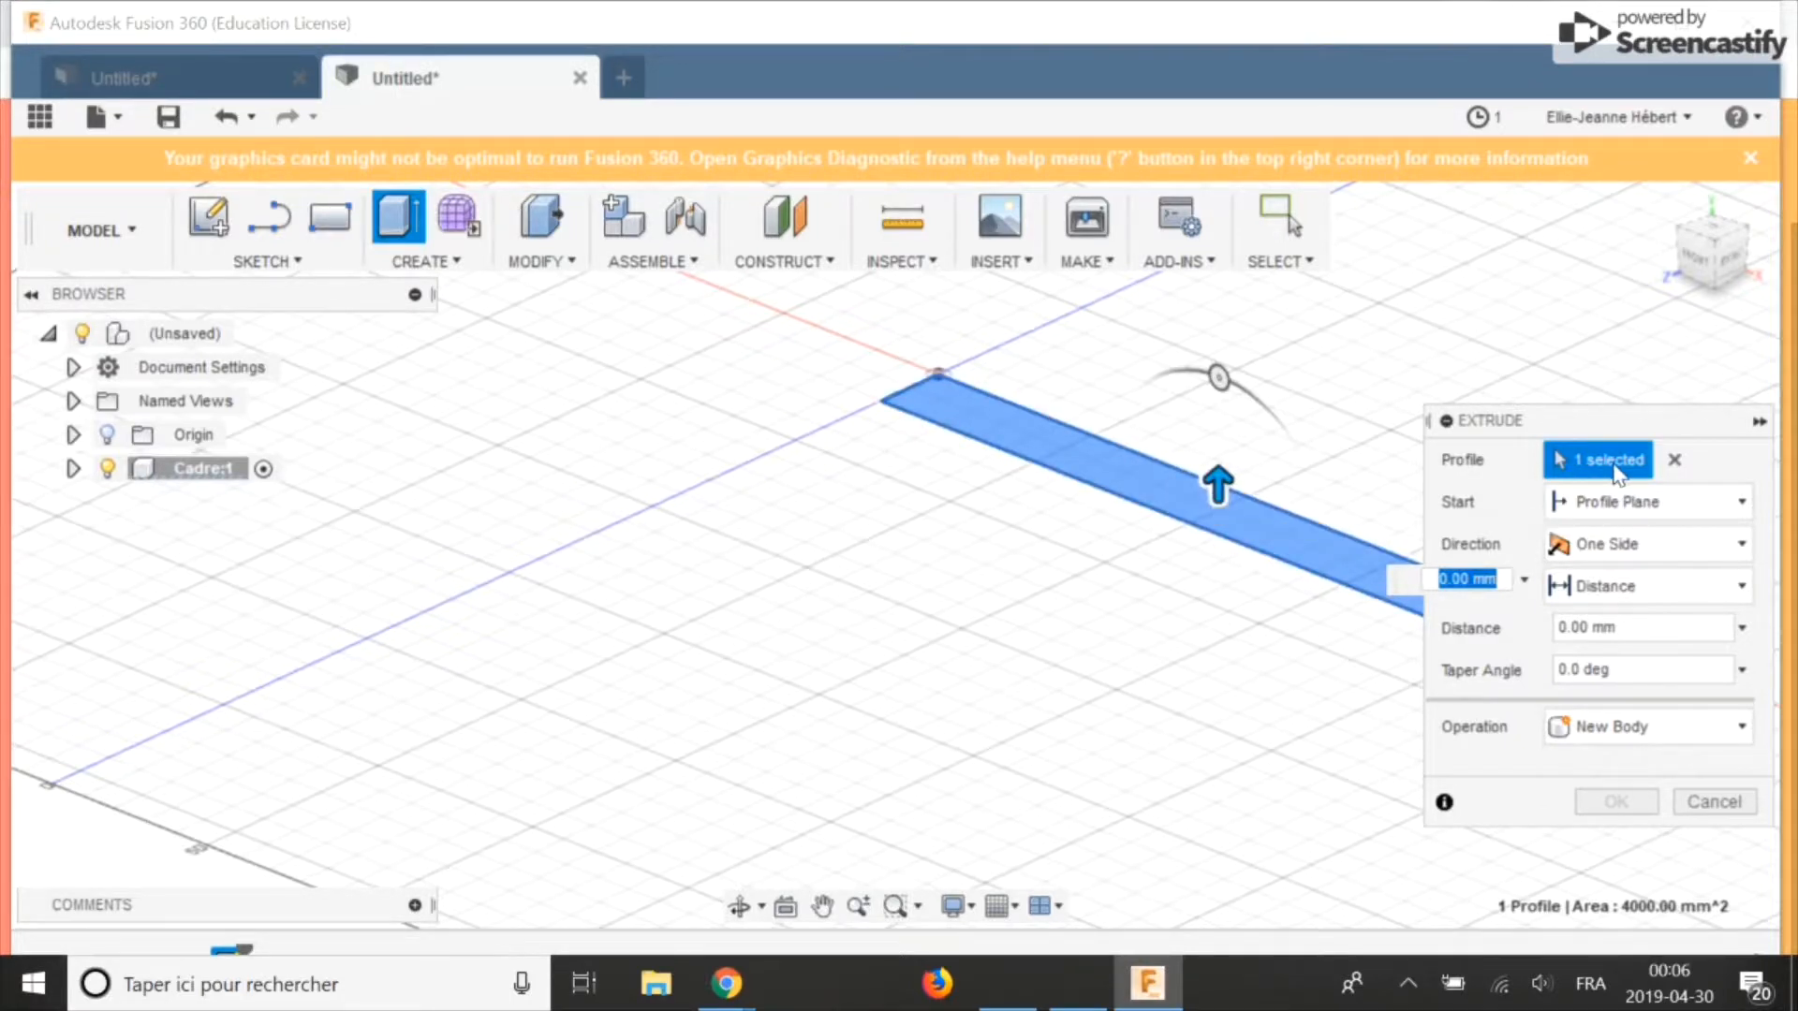
mouse_move(1216, 483)
mouse_down()
mouse_move(1212, 341)
mouse_move(1217, 493)
mouse_up()
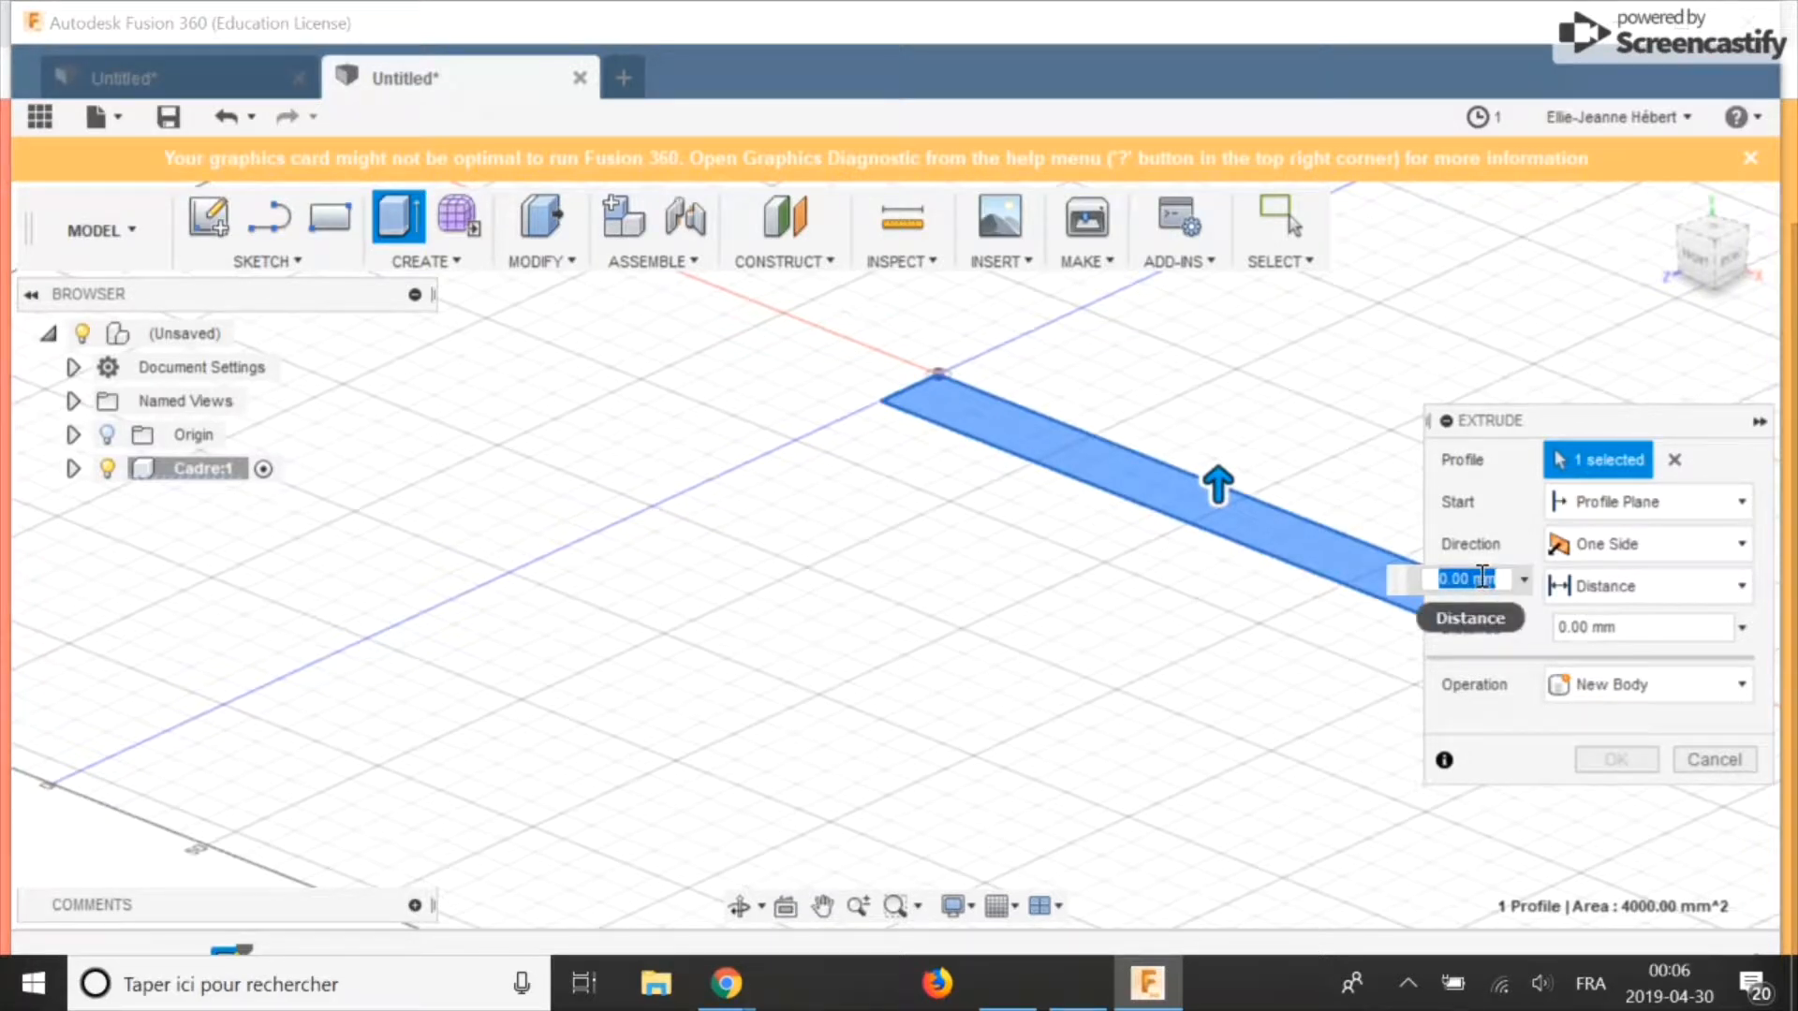
Step: Try the Symmetric and Two Sides extrude directions and set the direction back to One Side
click(1691, 547)
click(1618, 651)
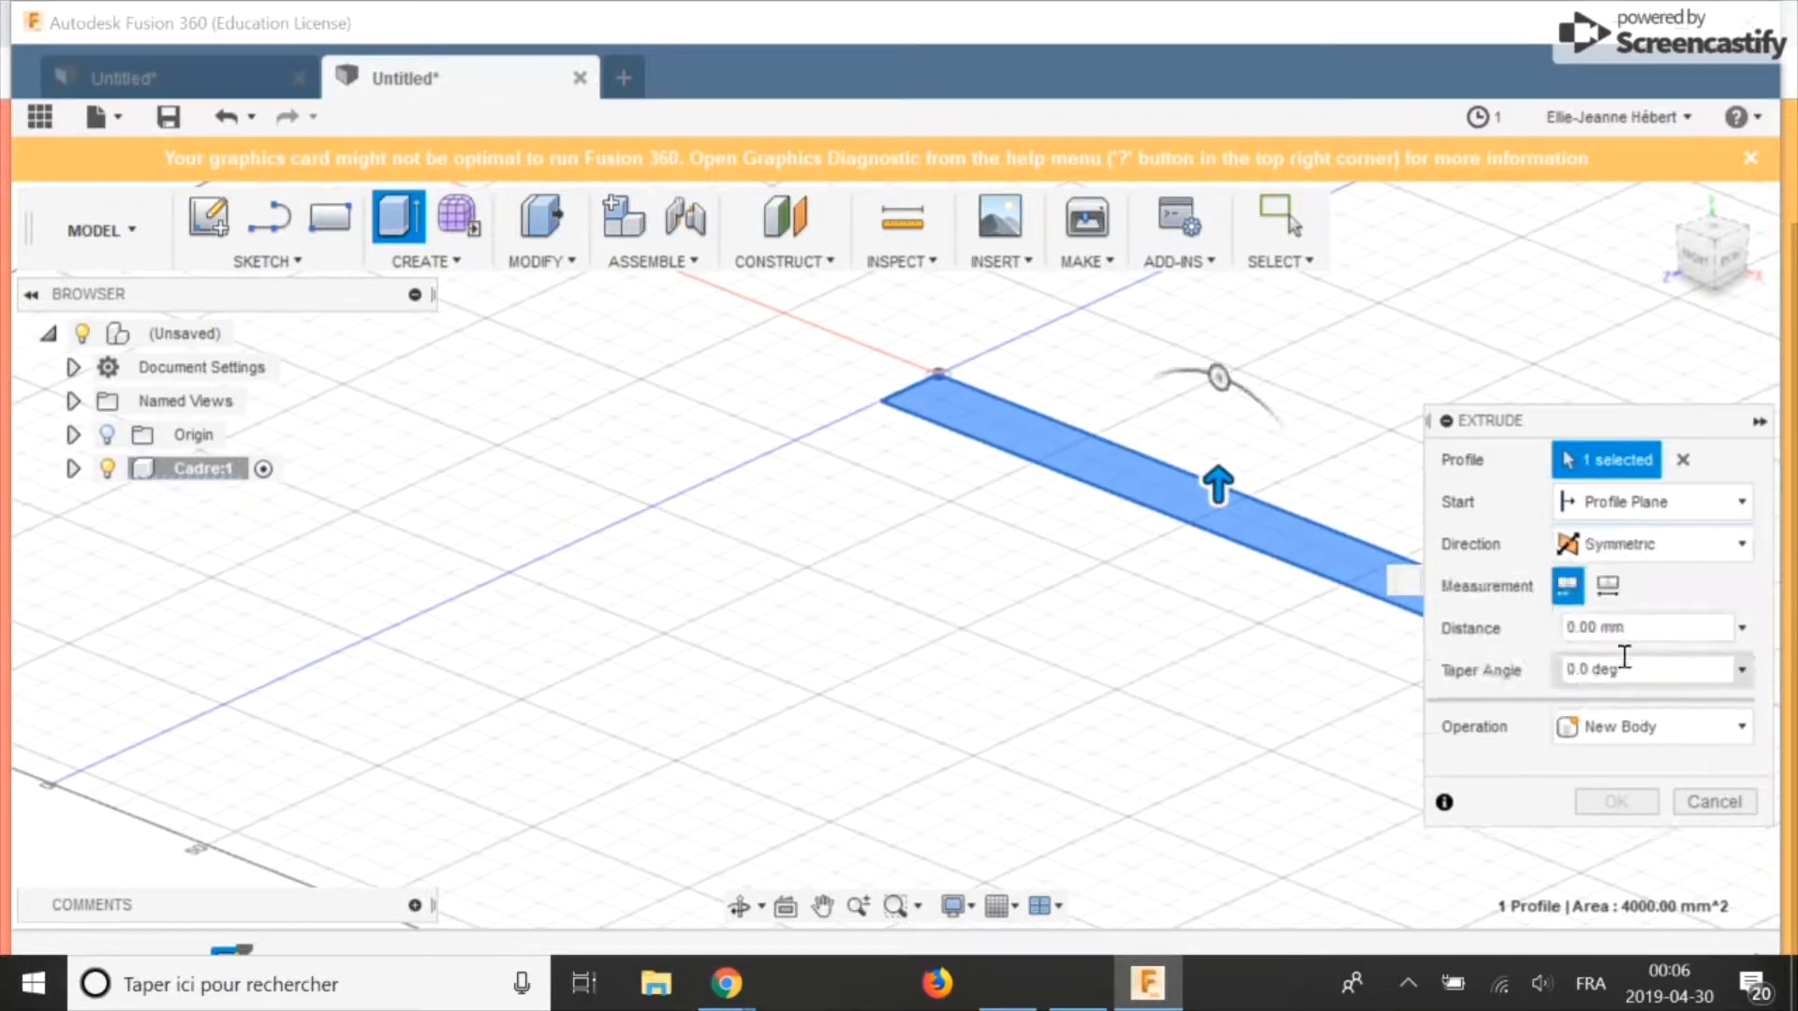
mouse_move(1226, 487)
mouse_down()
mouse_move(1222, 404)
mouse_move(1217, 475)
mouse_up()
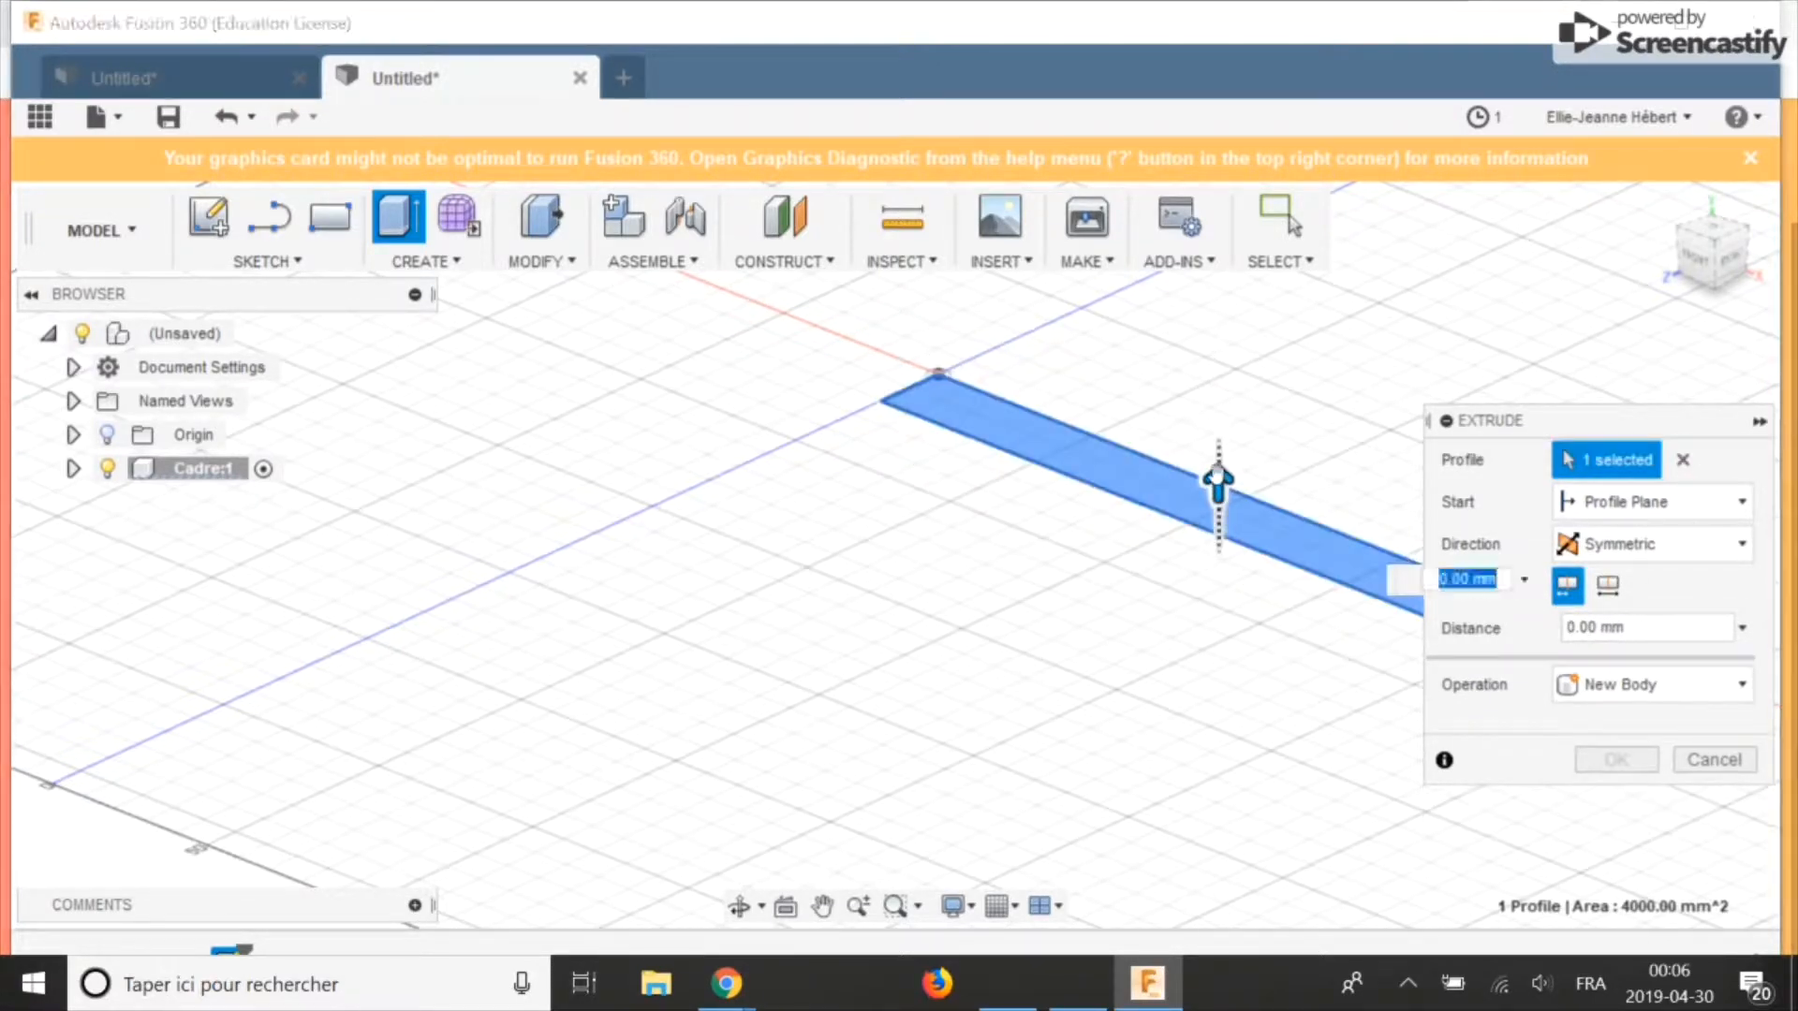
click(1592, 544)
click(1634, 616)
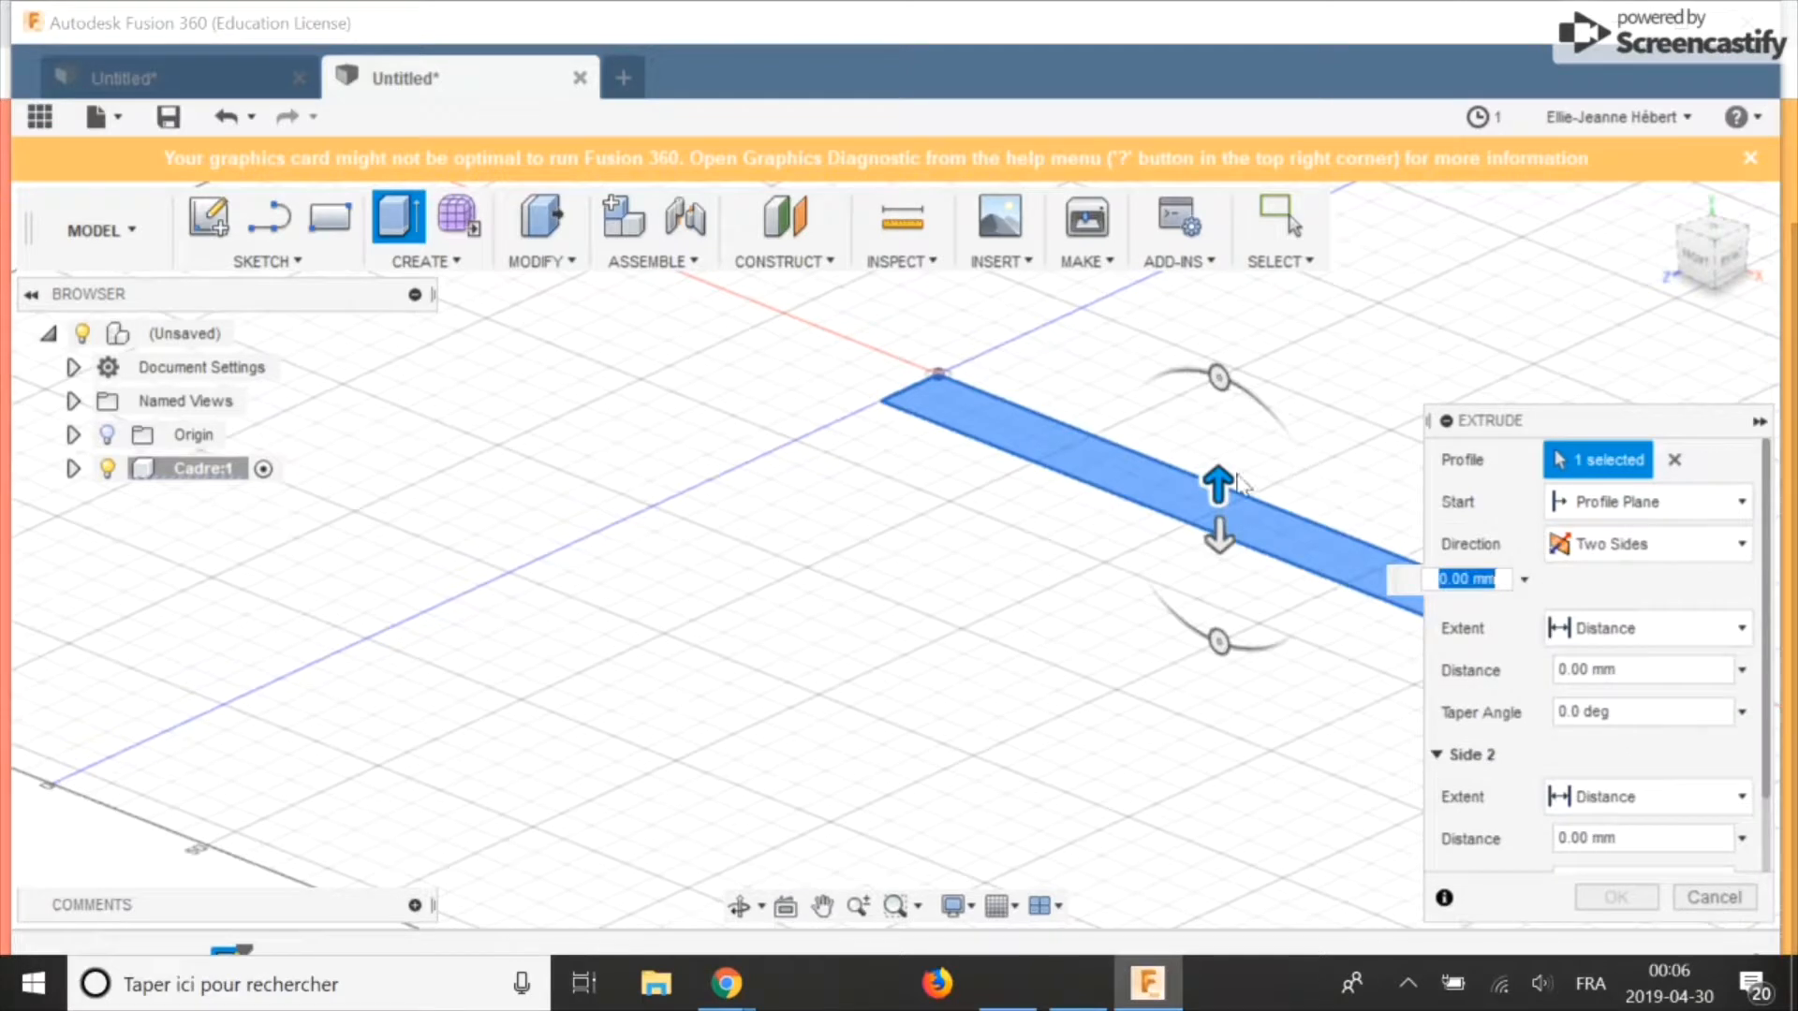
drag(1218, 486, 1219, 529)
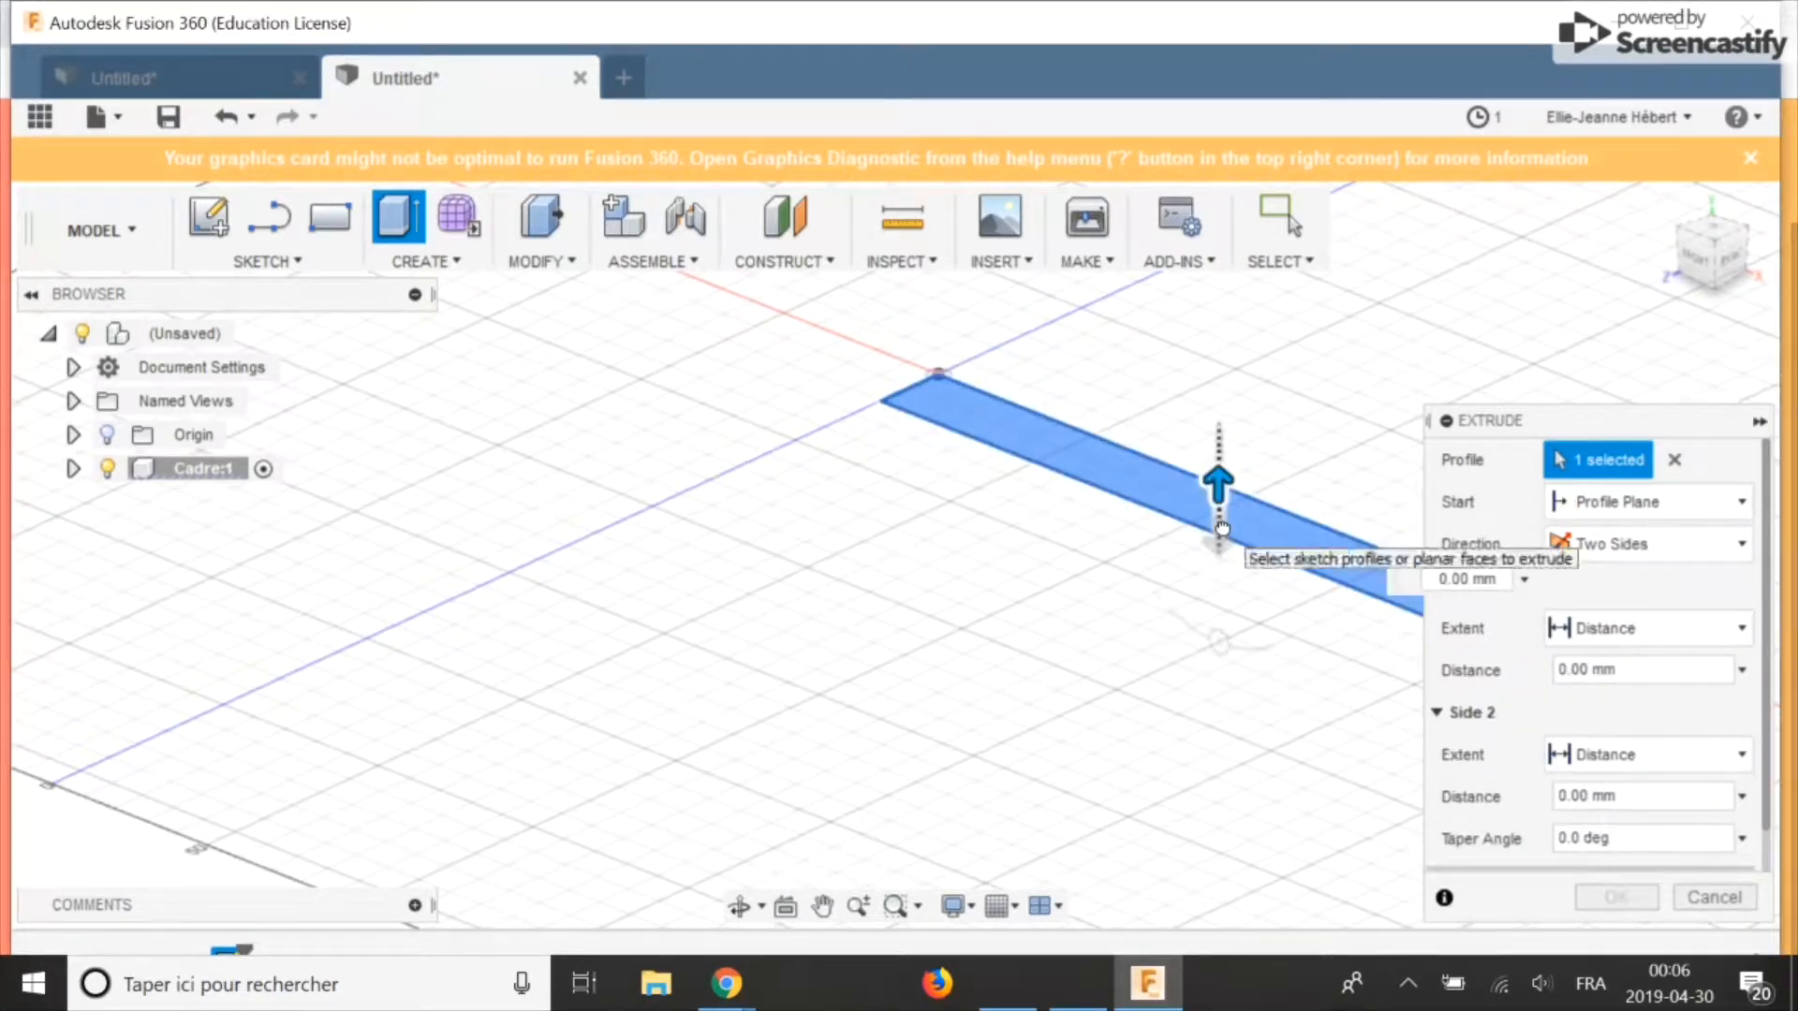
click(1604, 559)
click(1603, 585)
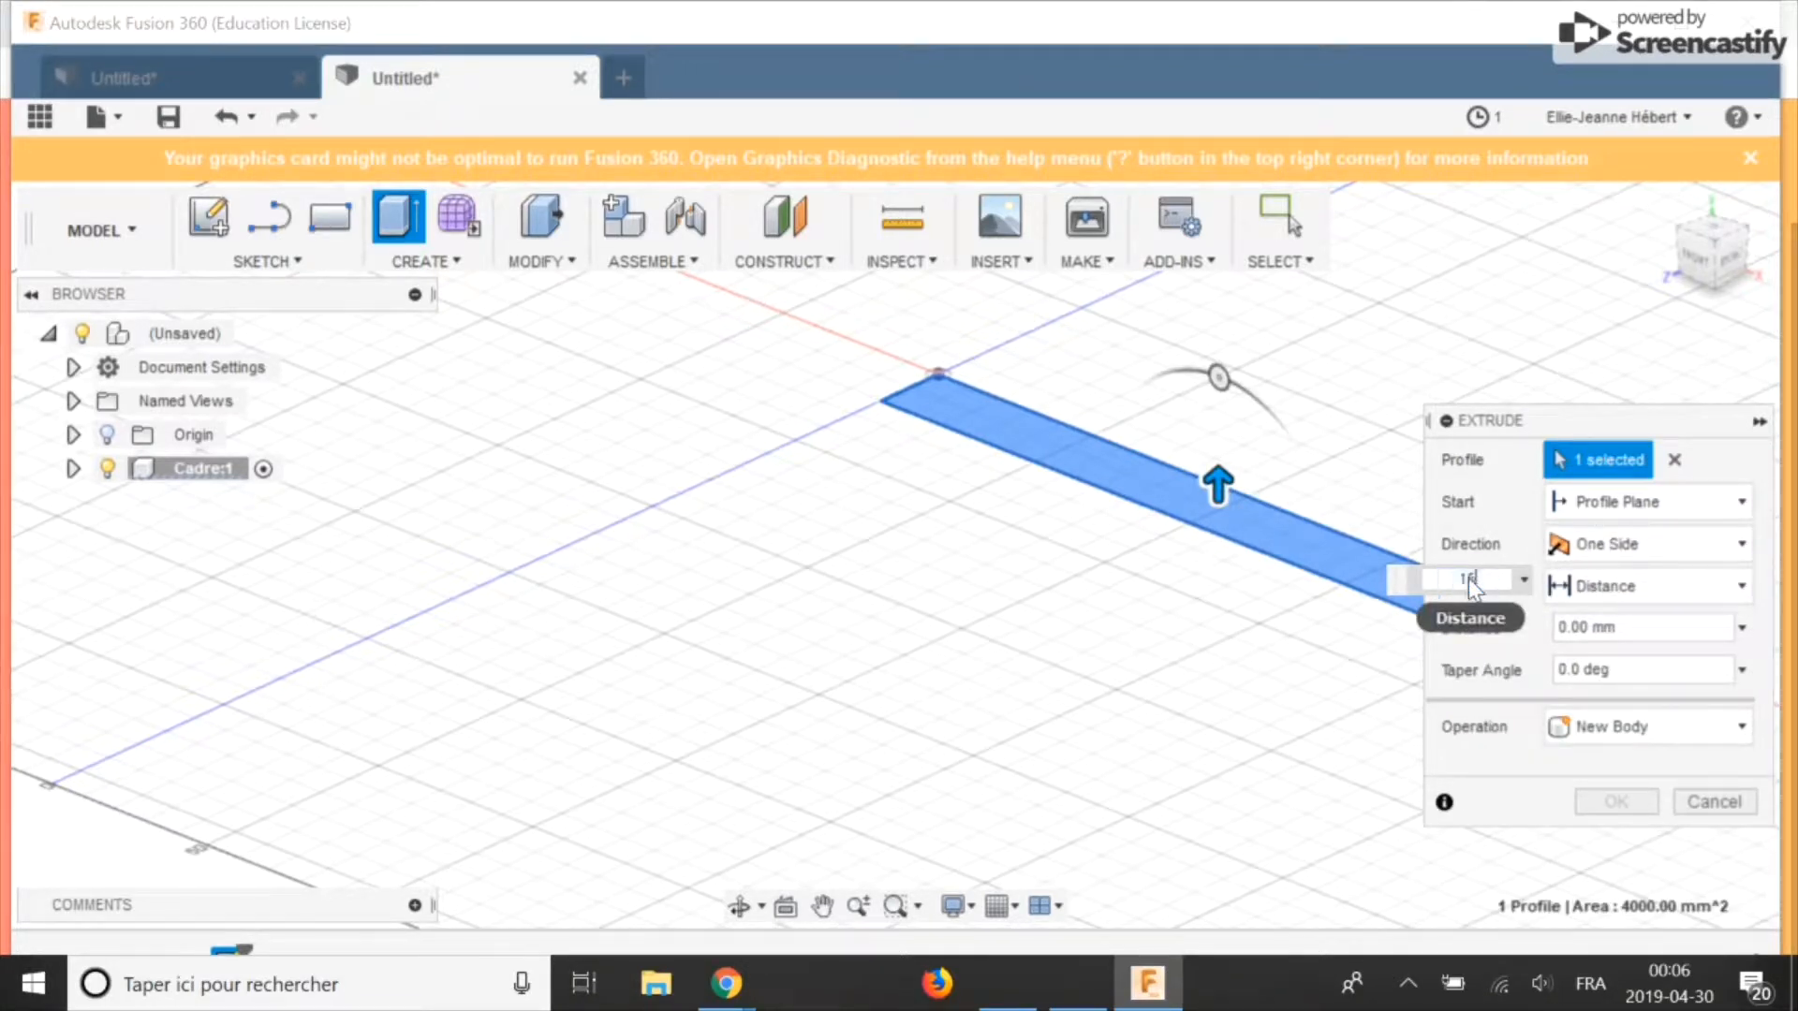
Step: Extrude the rectangle profile 15 cm to one side as a new body
text(15cm)
key(Return)
key(Return)
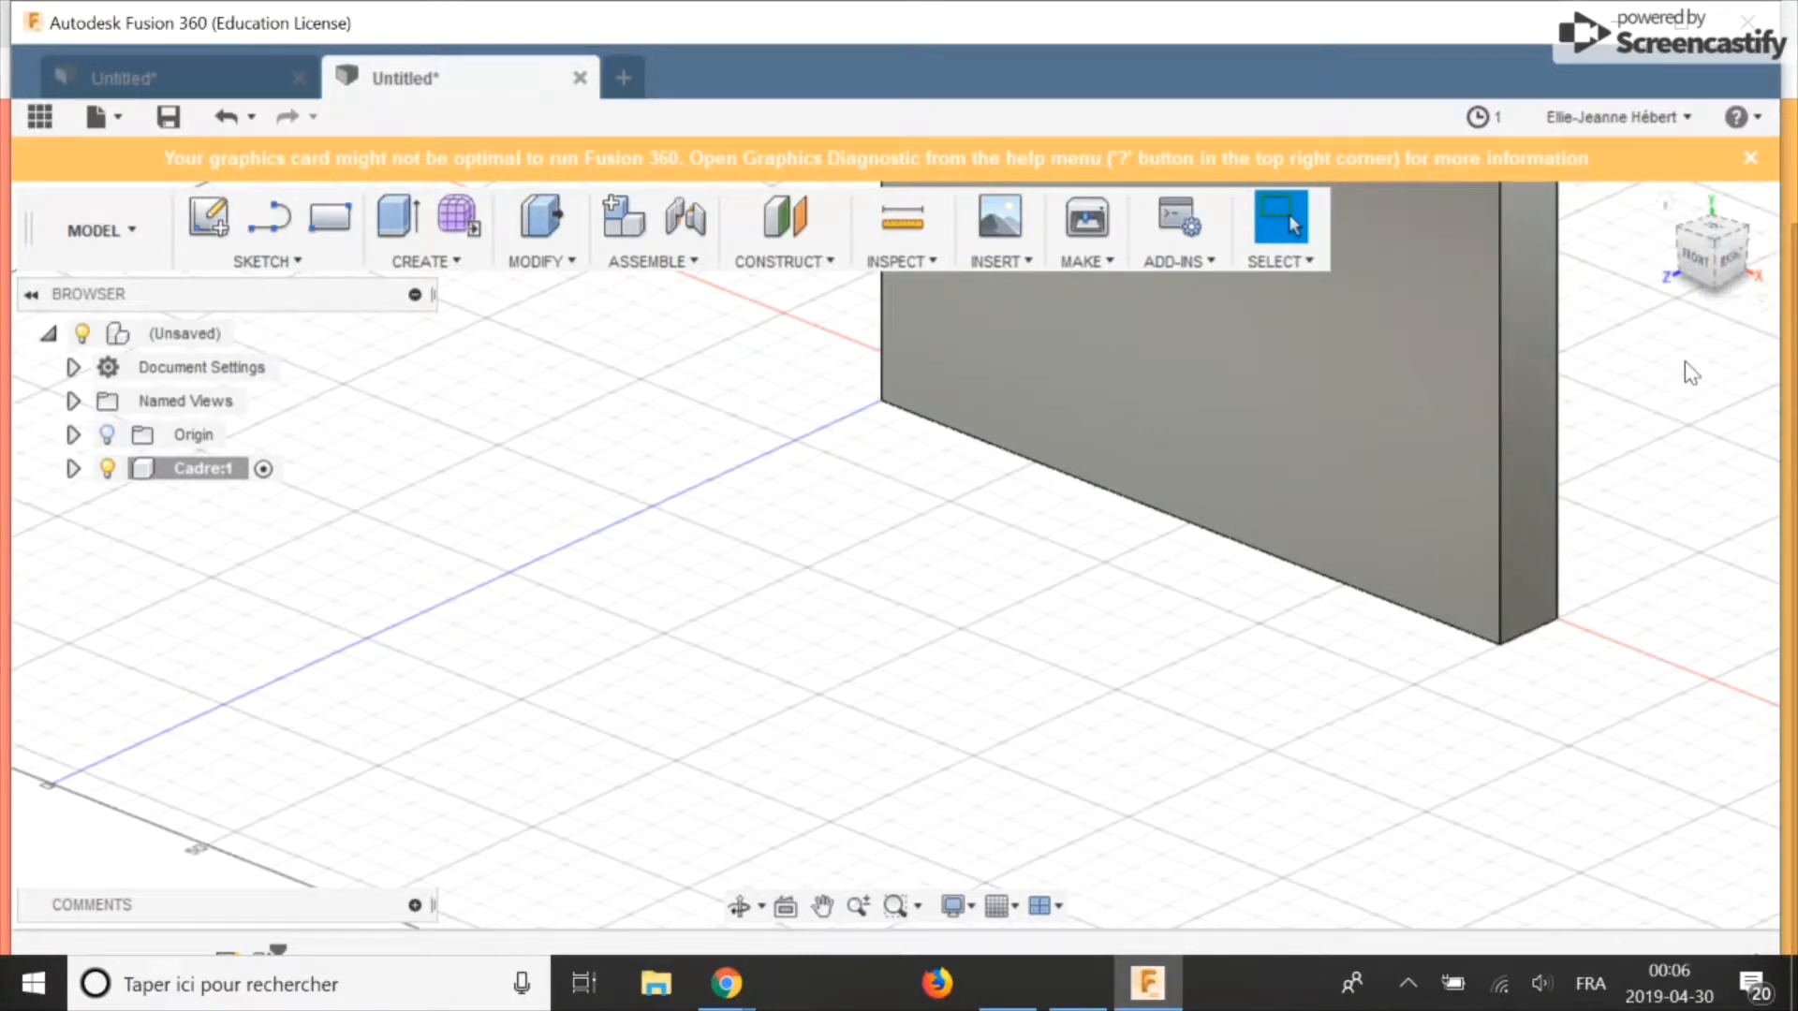
Step: Sketch a vertical line about 120 mm long on the block's front face, rising from the bottom edge about 30 mm from the left edge
click(1697, 262)
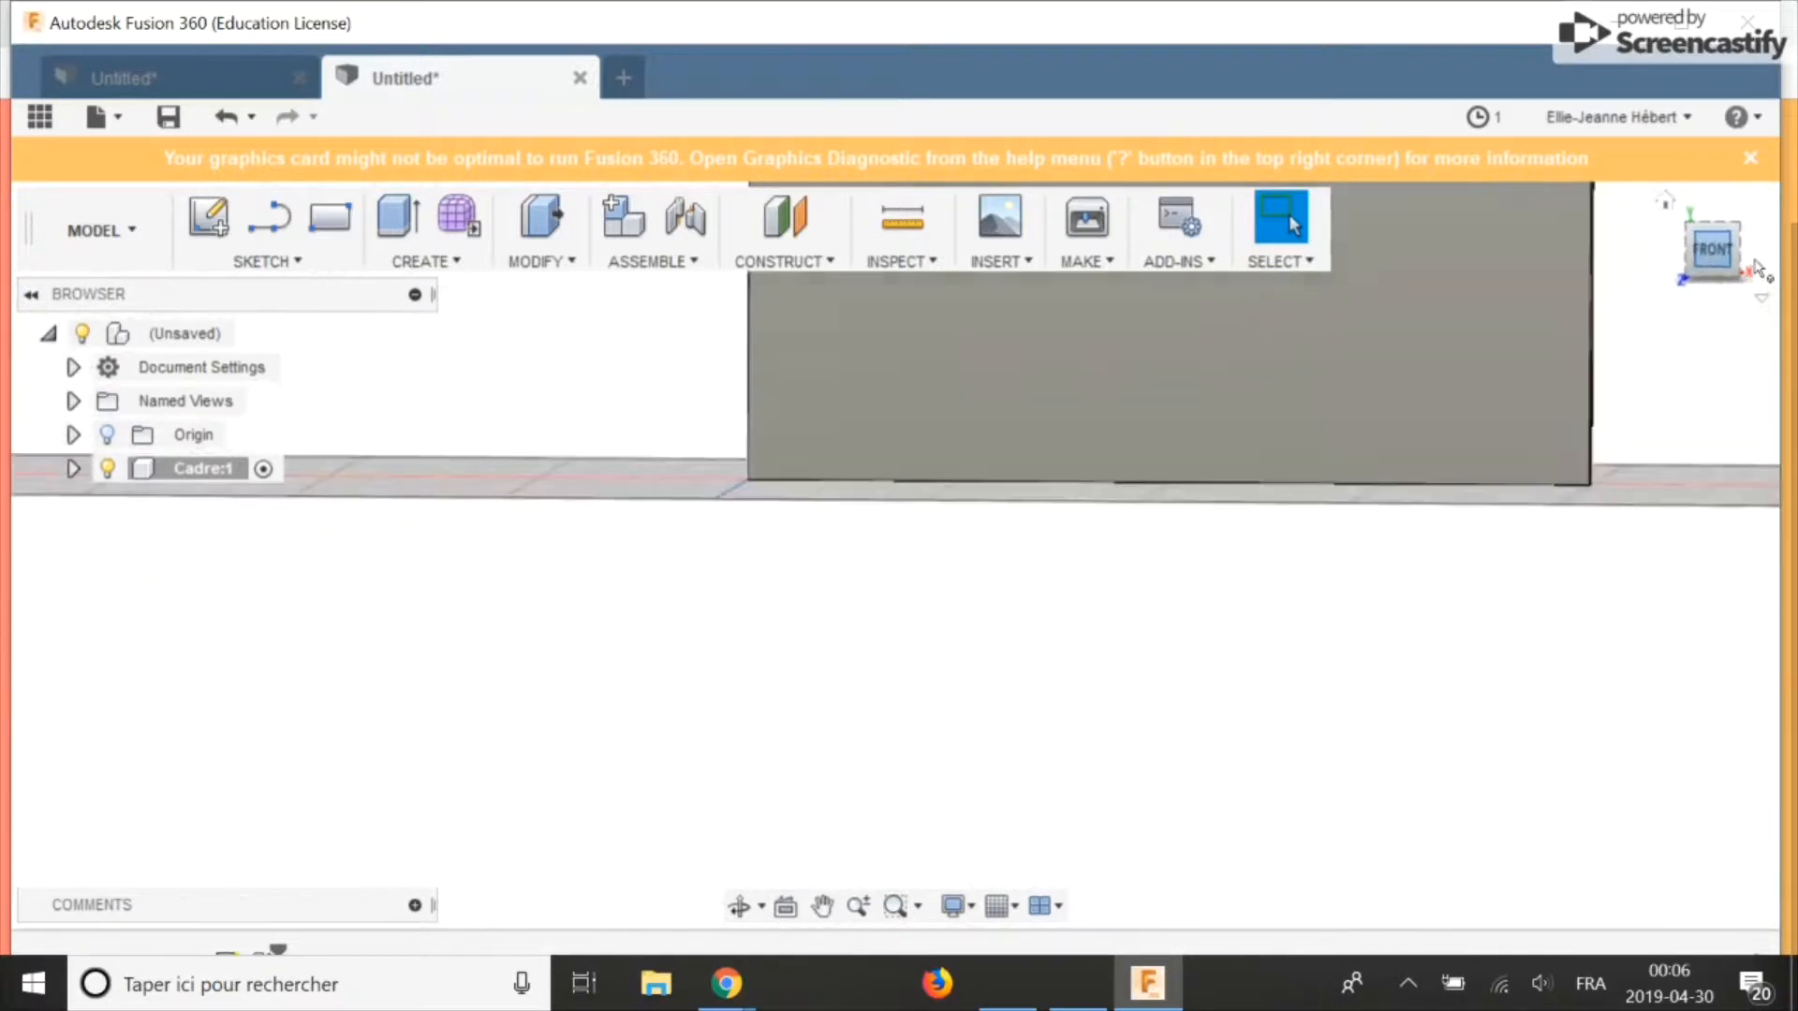
click(1678, 251)
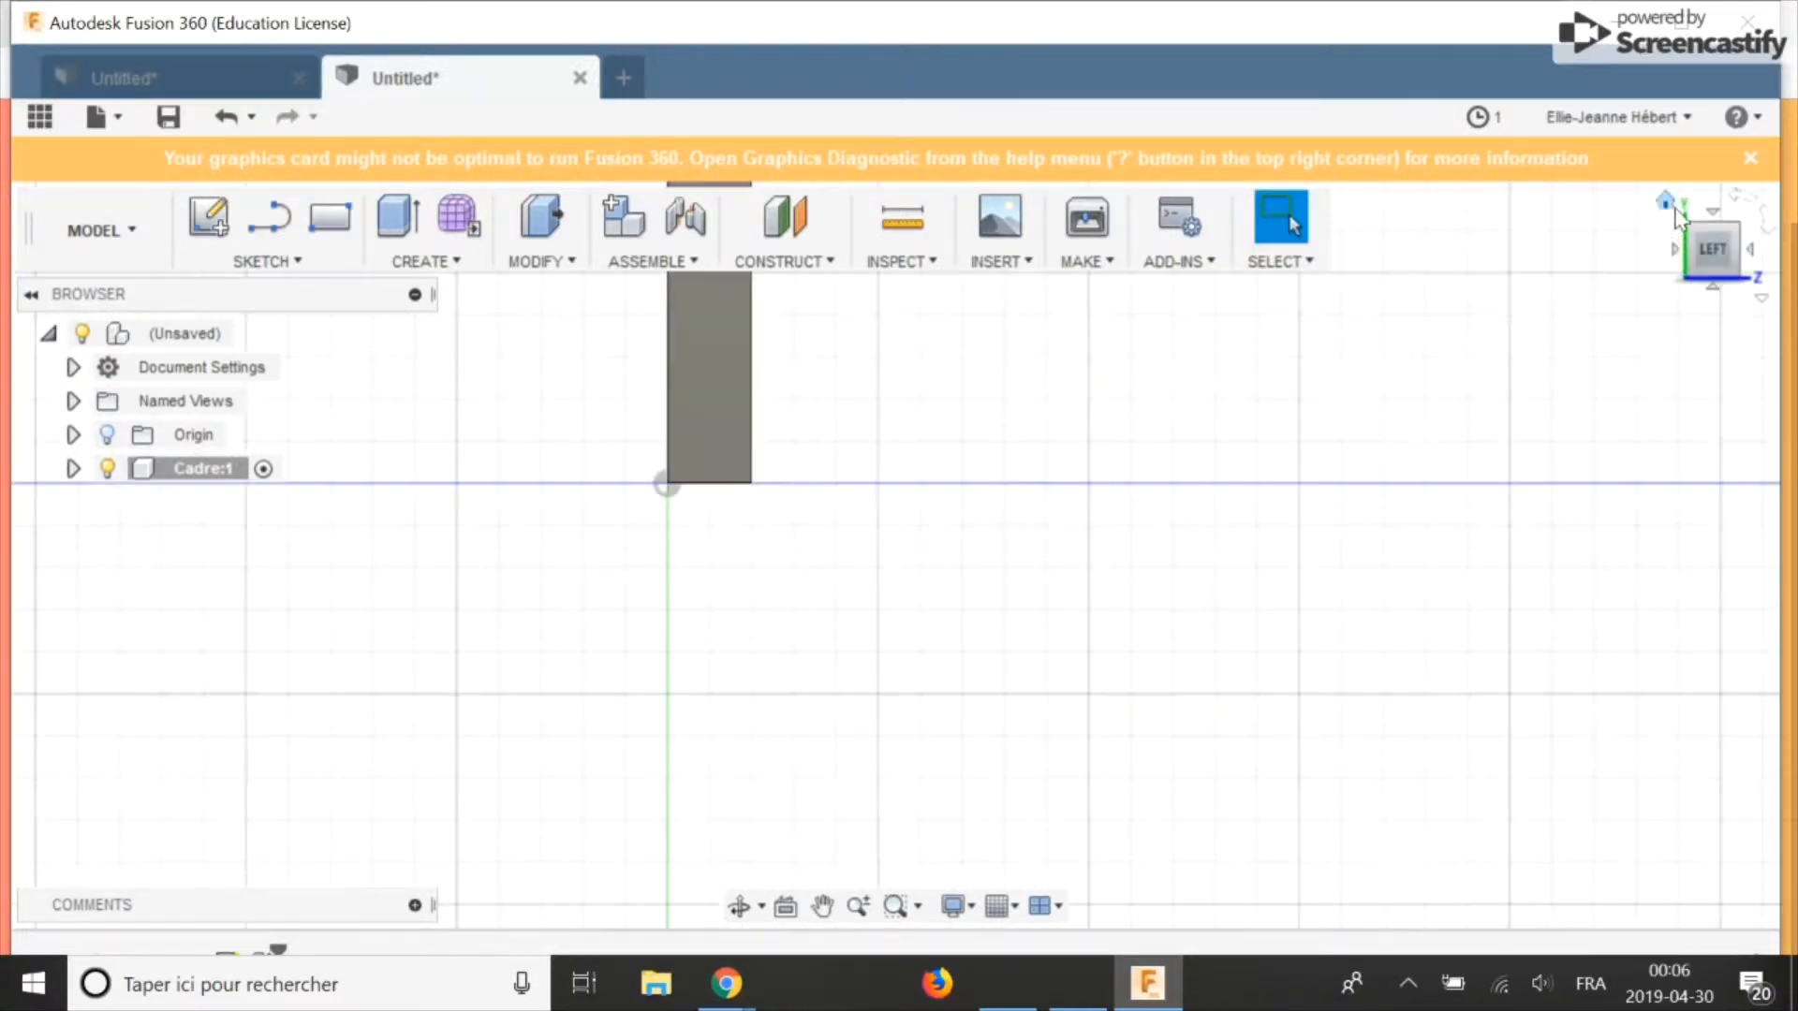
right_click(1671, 210)
click(1668, 207)
click(1667, 204)
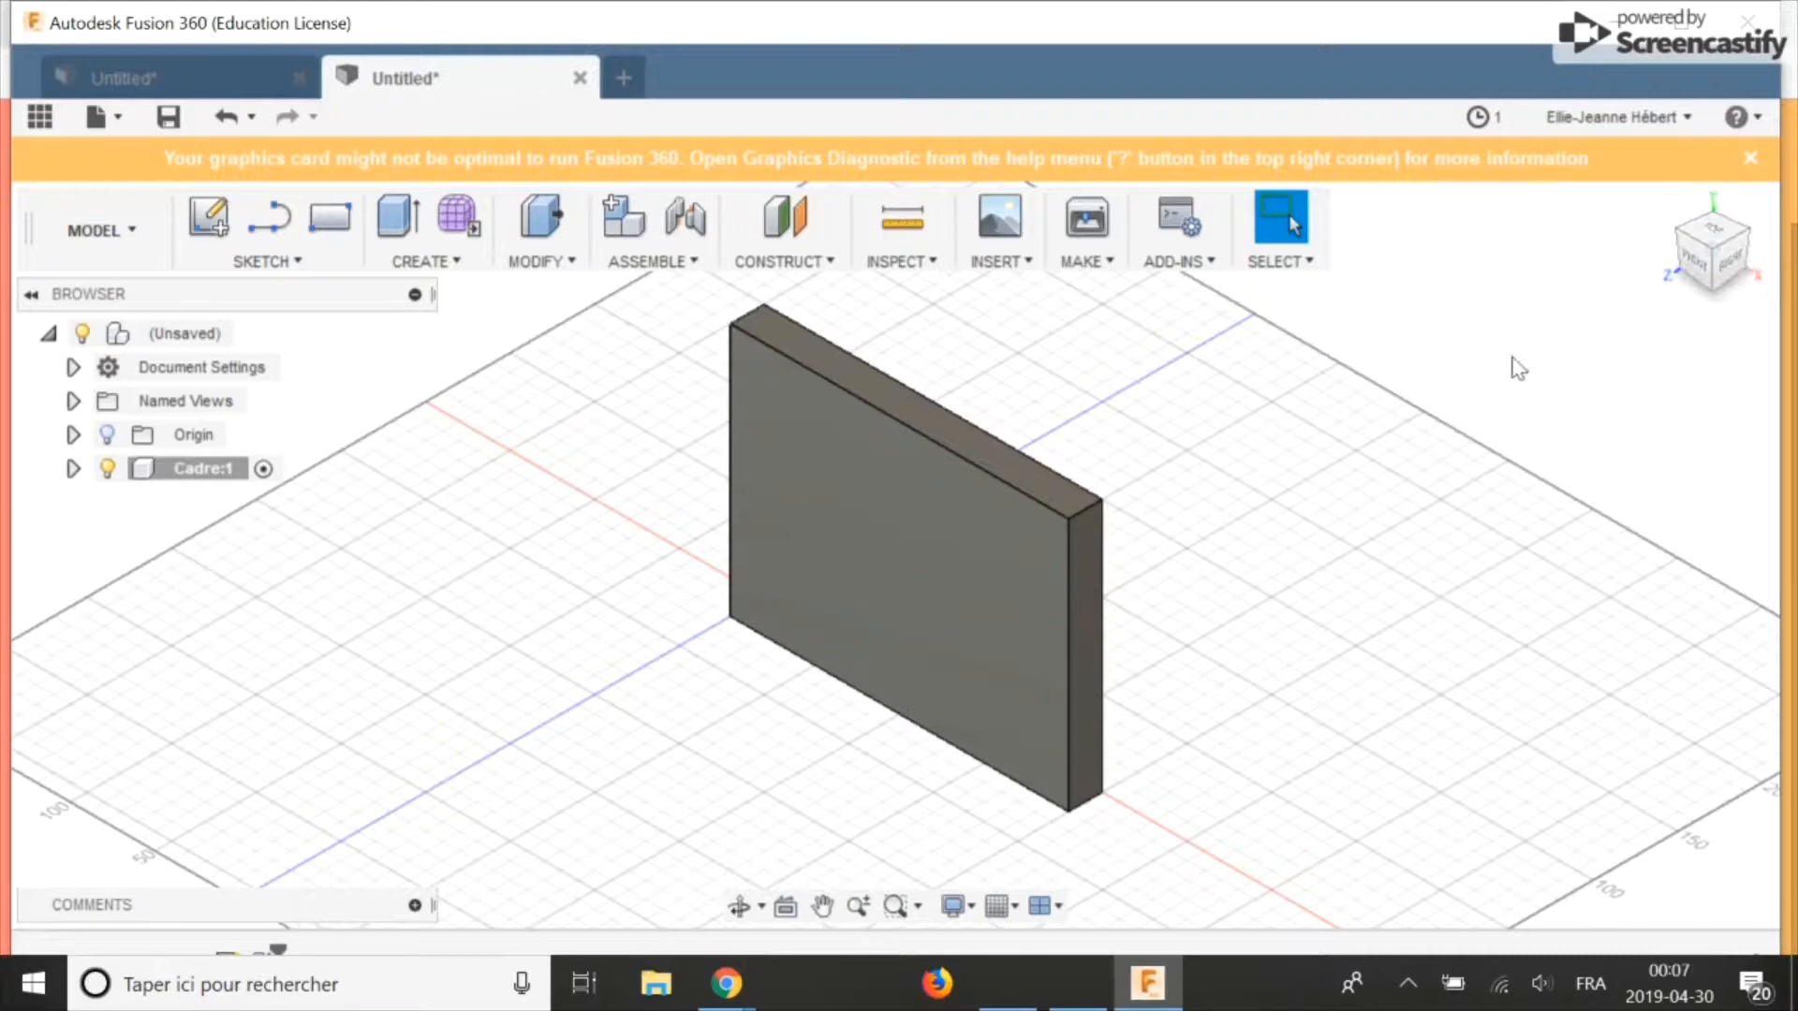
key(l)
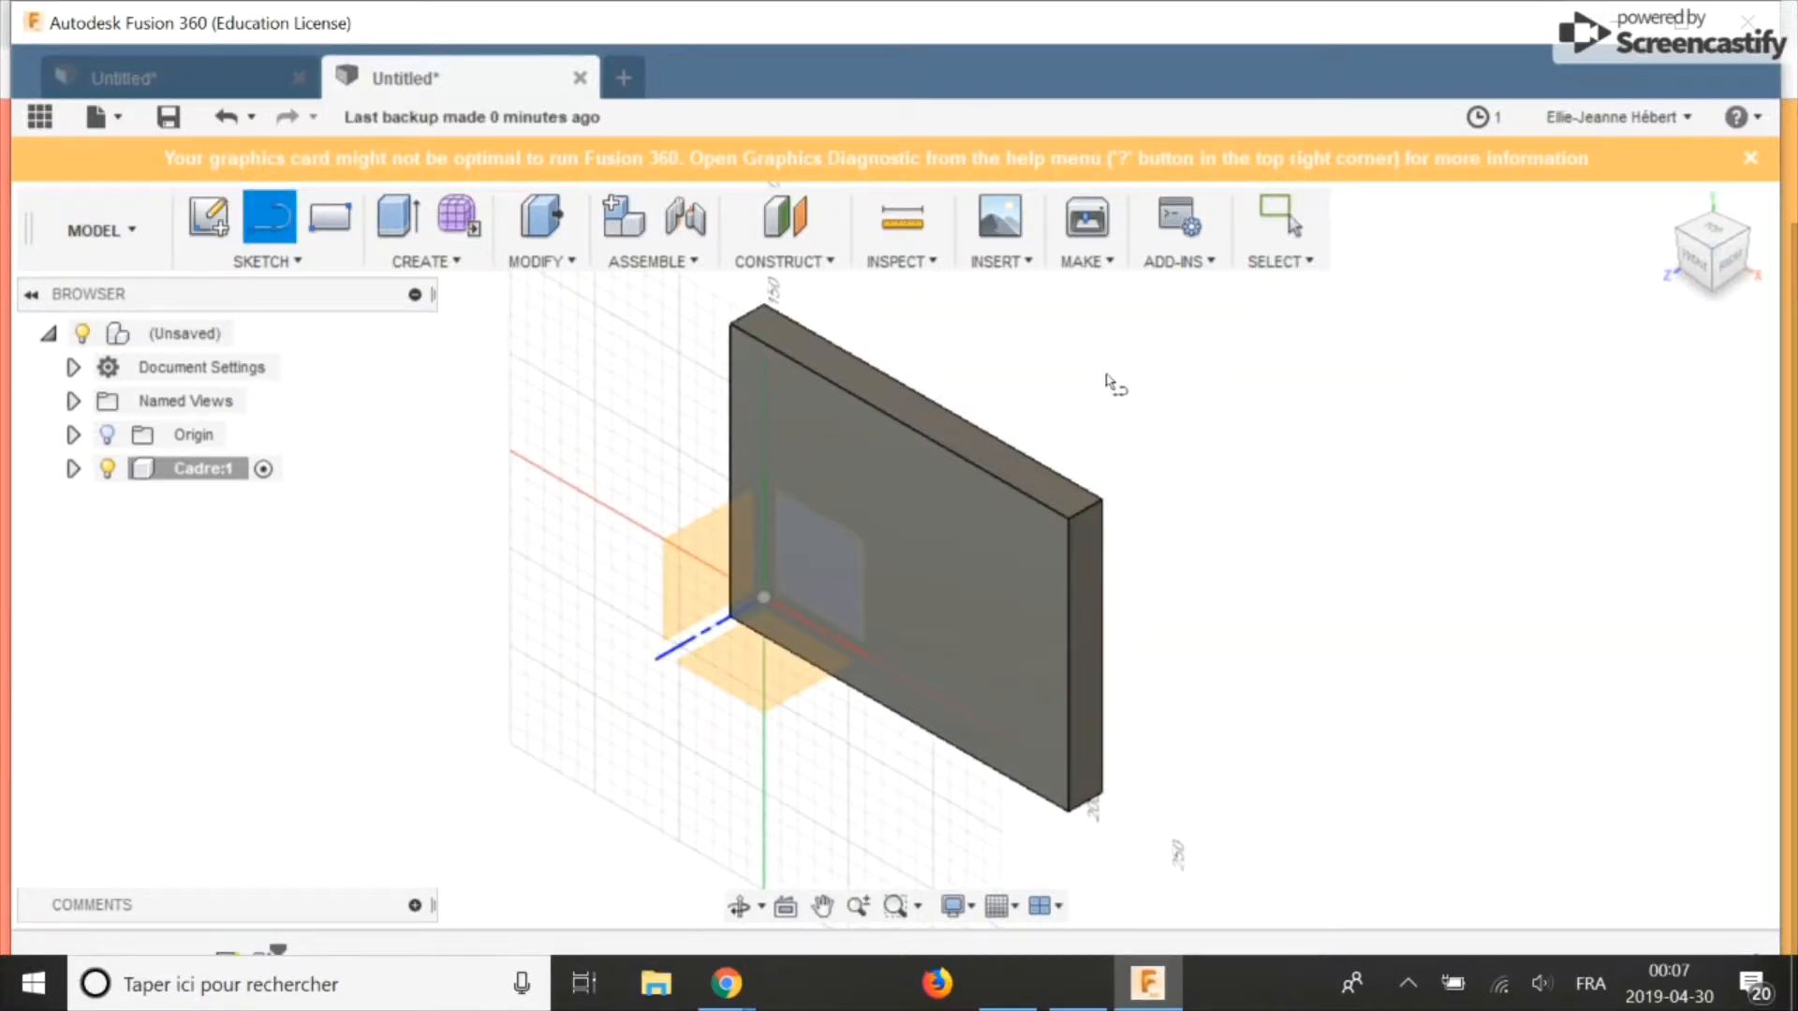
click(949, 561)
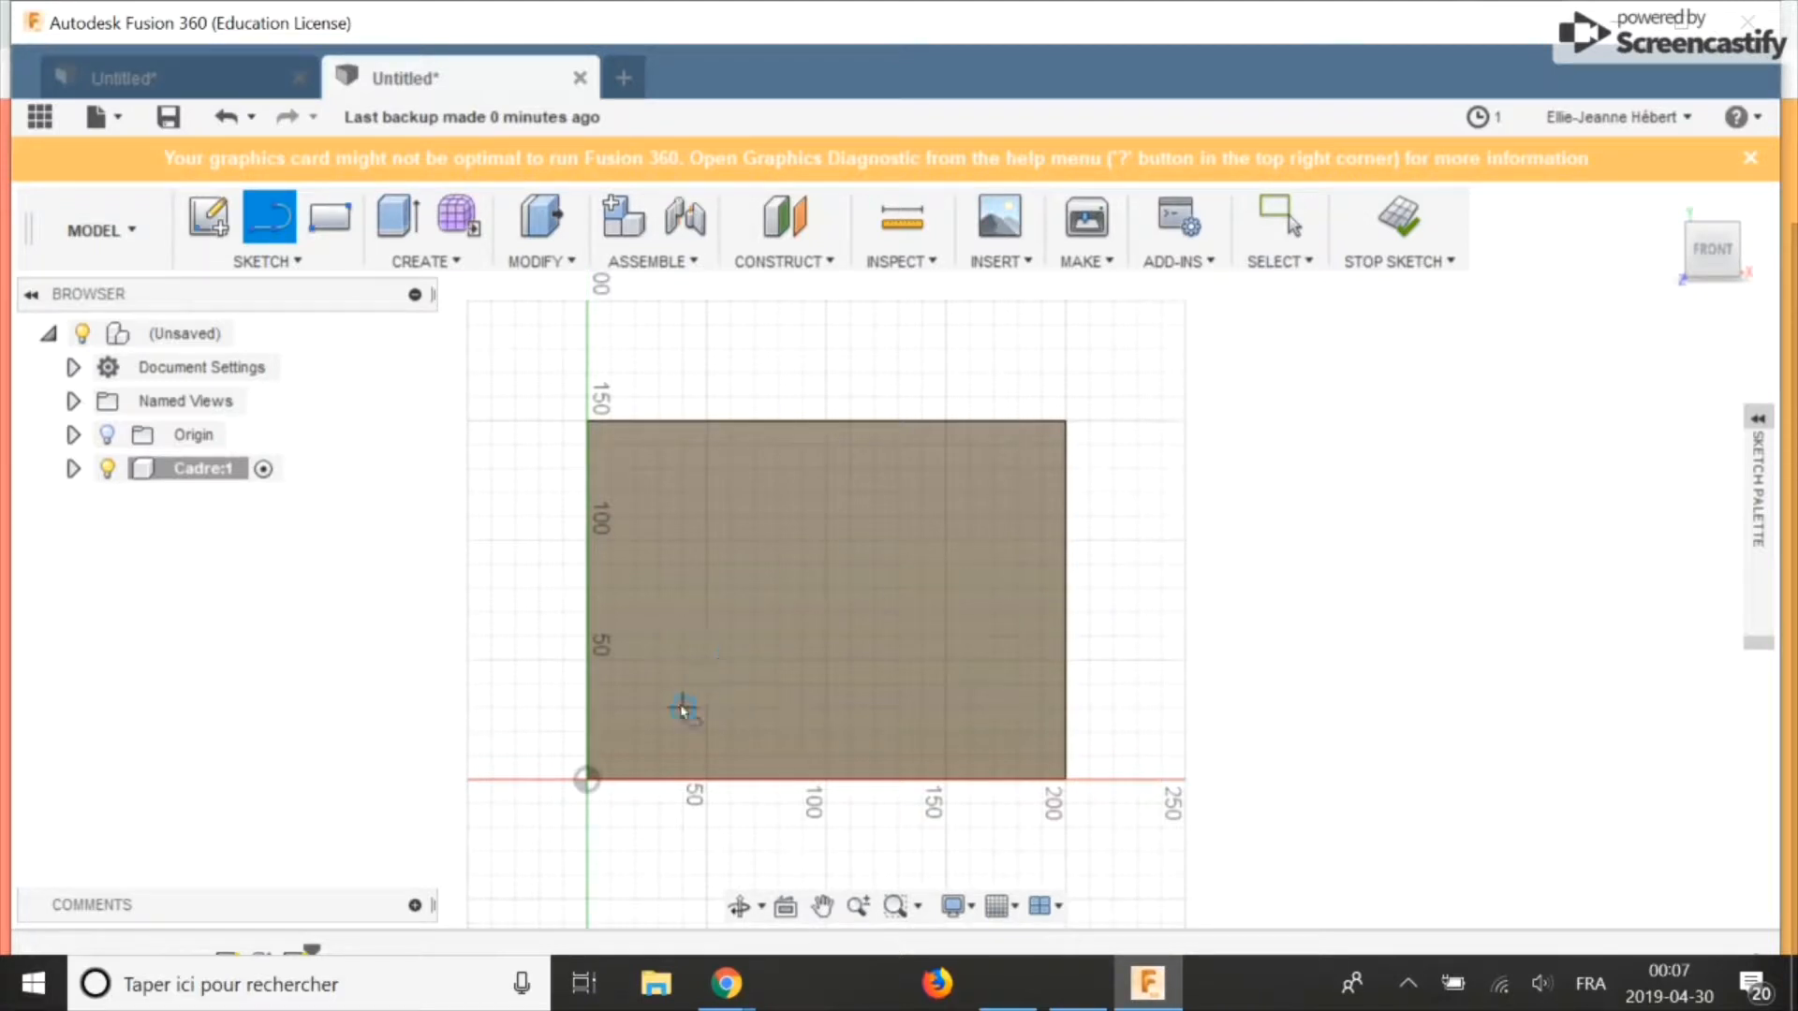
click(659, 779)
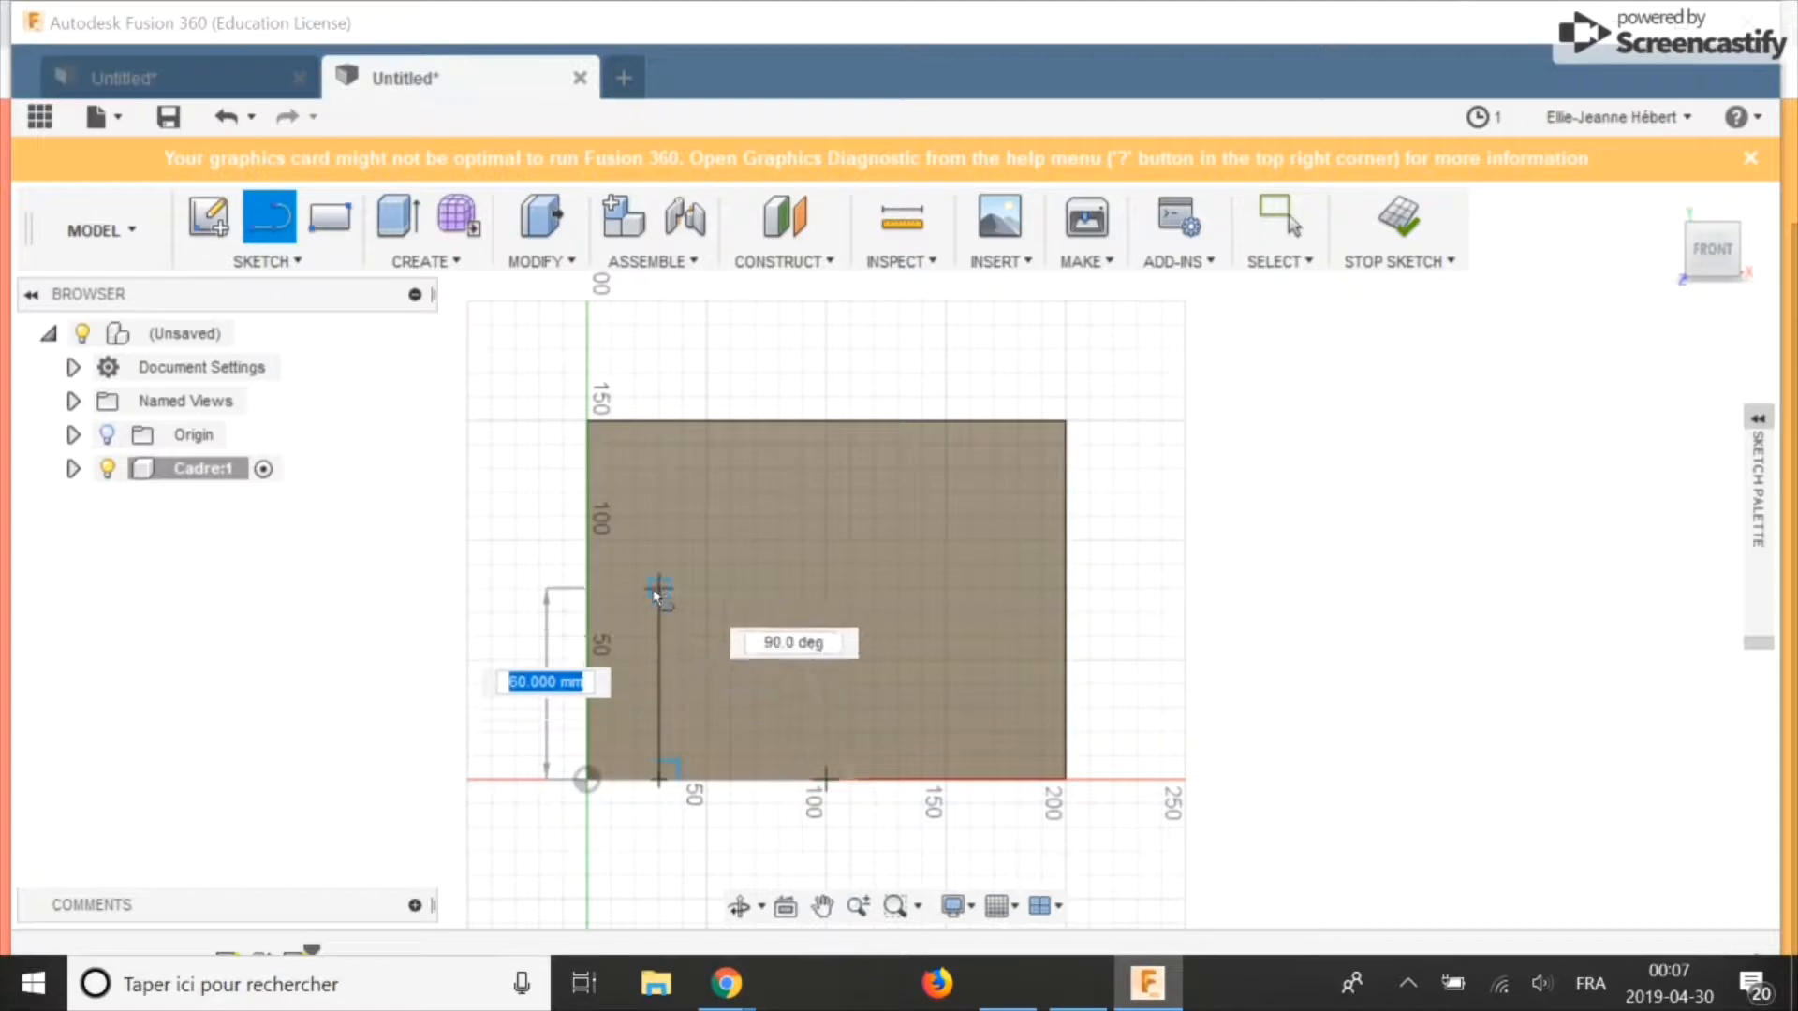
click(655, 497)
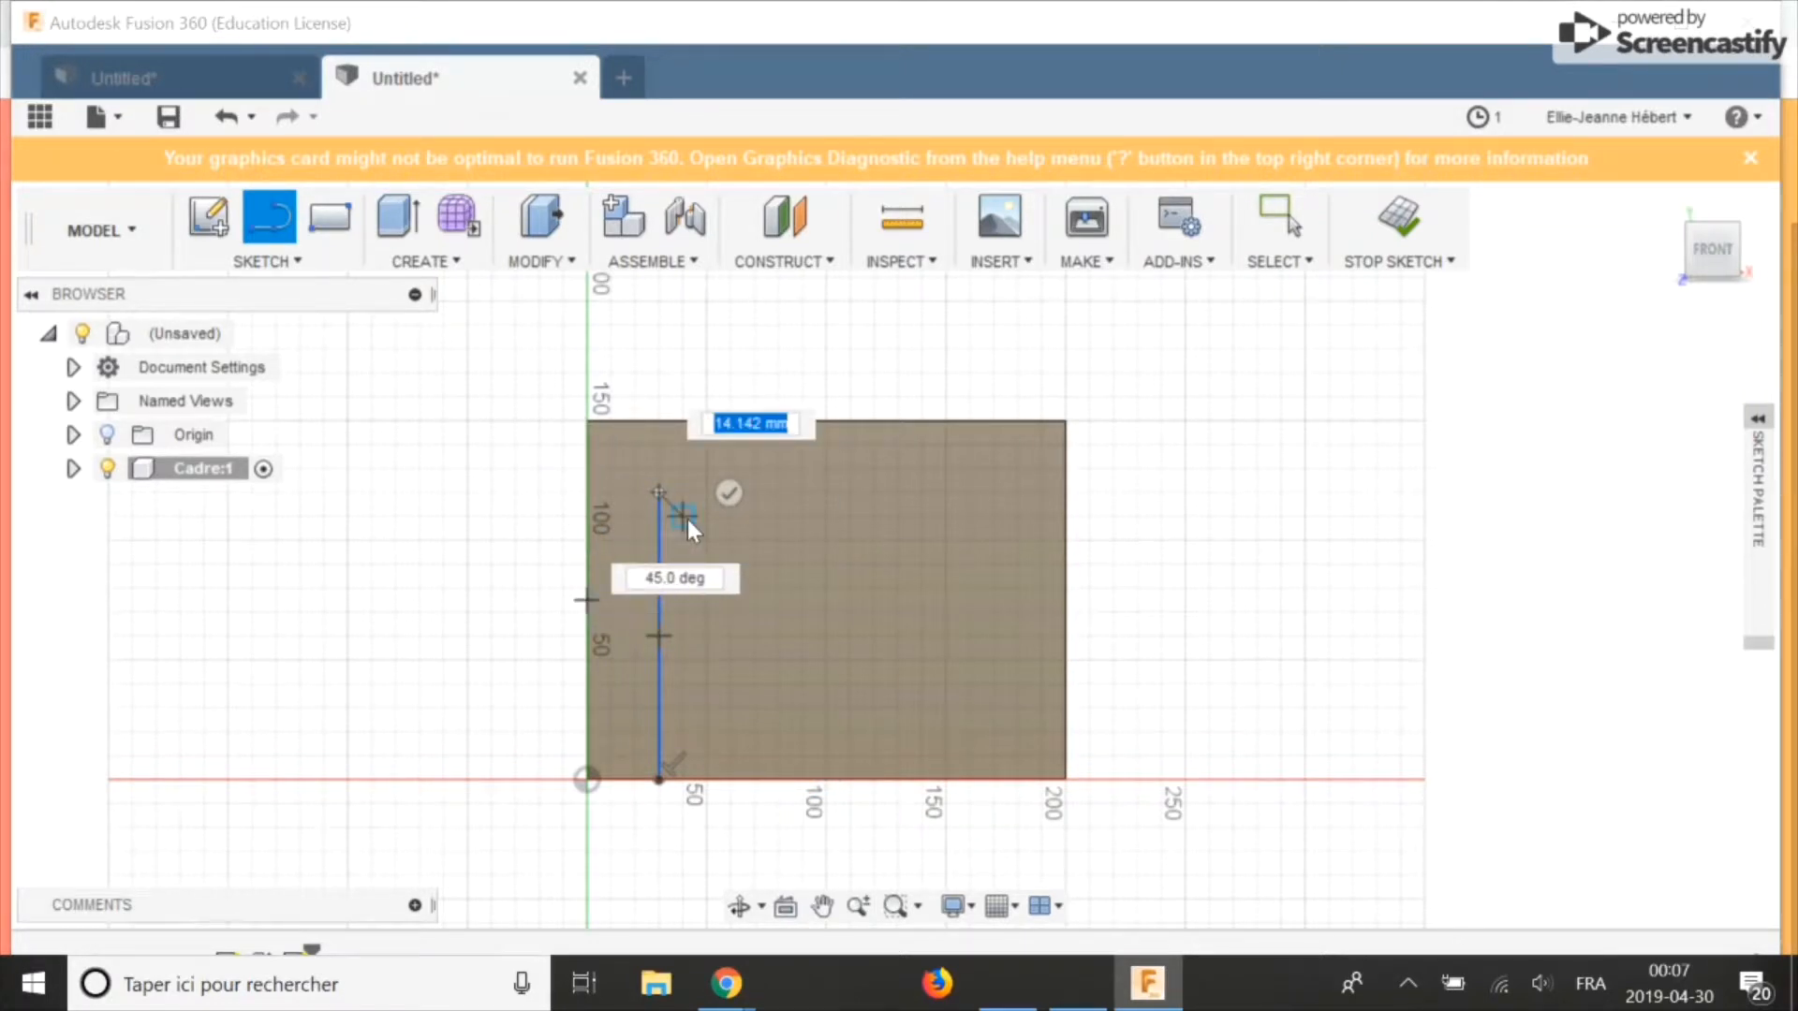
click(659, 436)
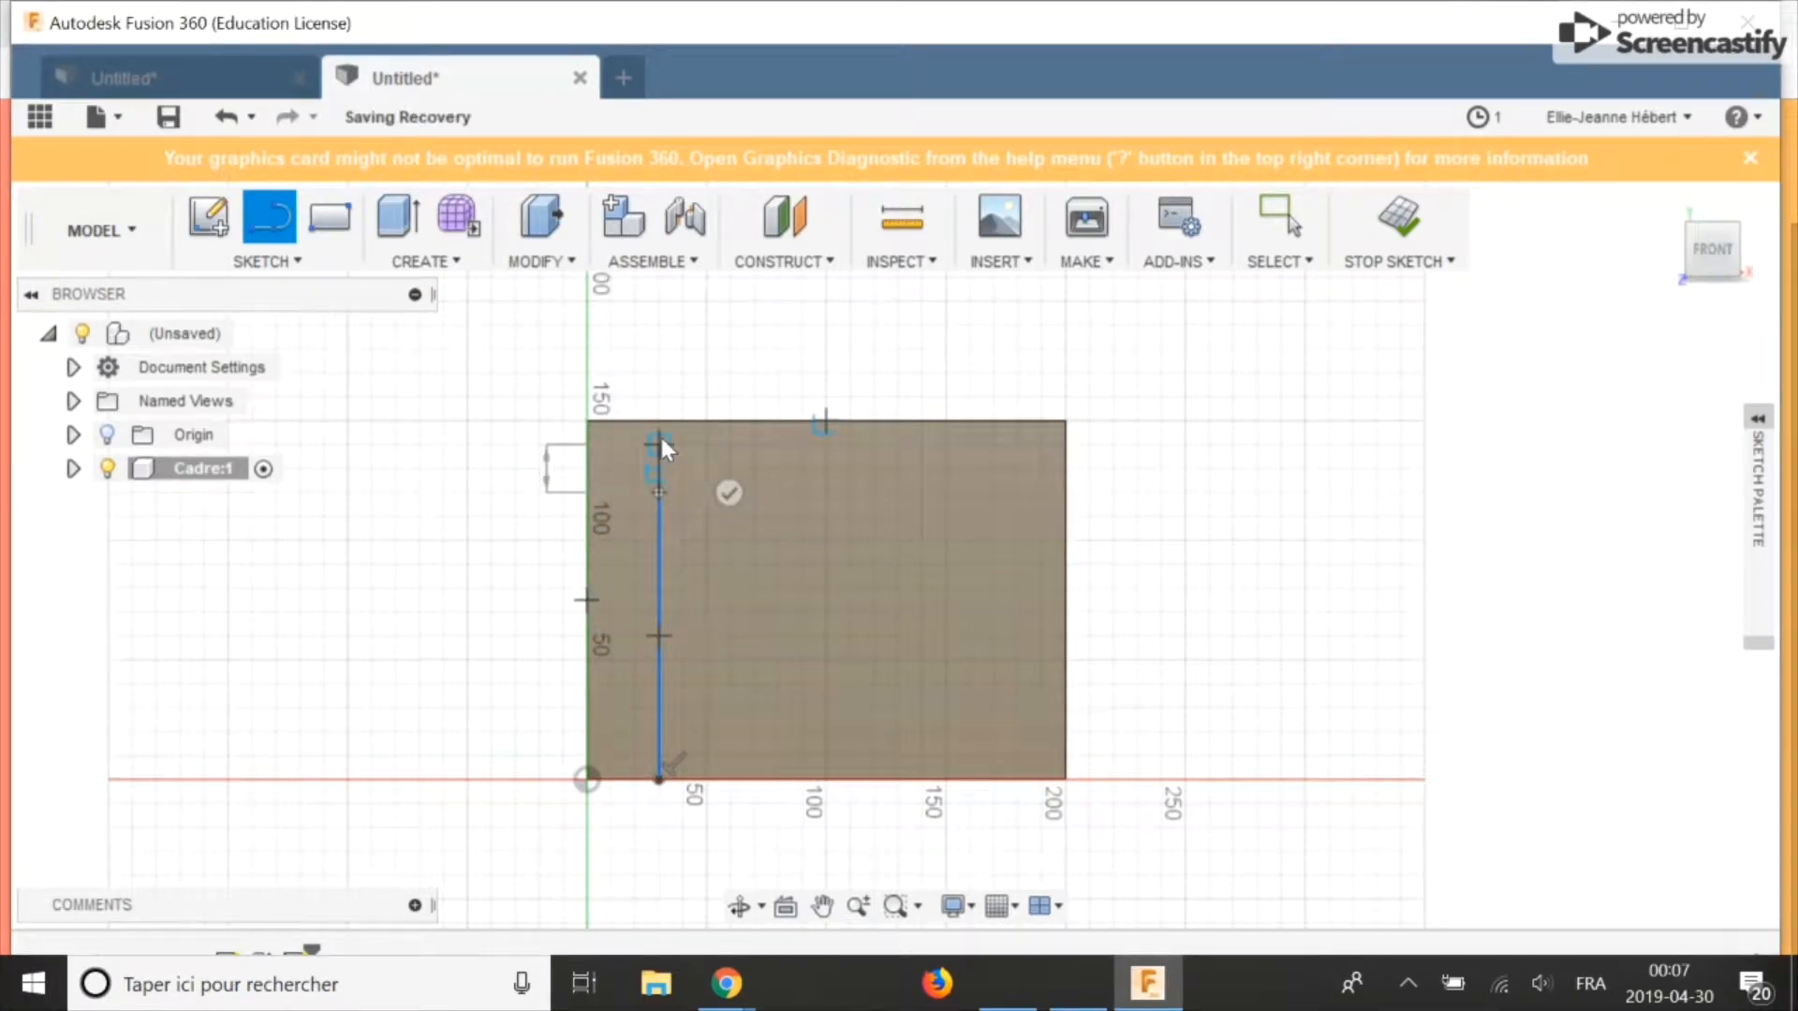
key(Escape)
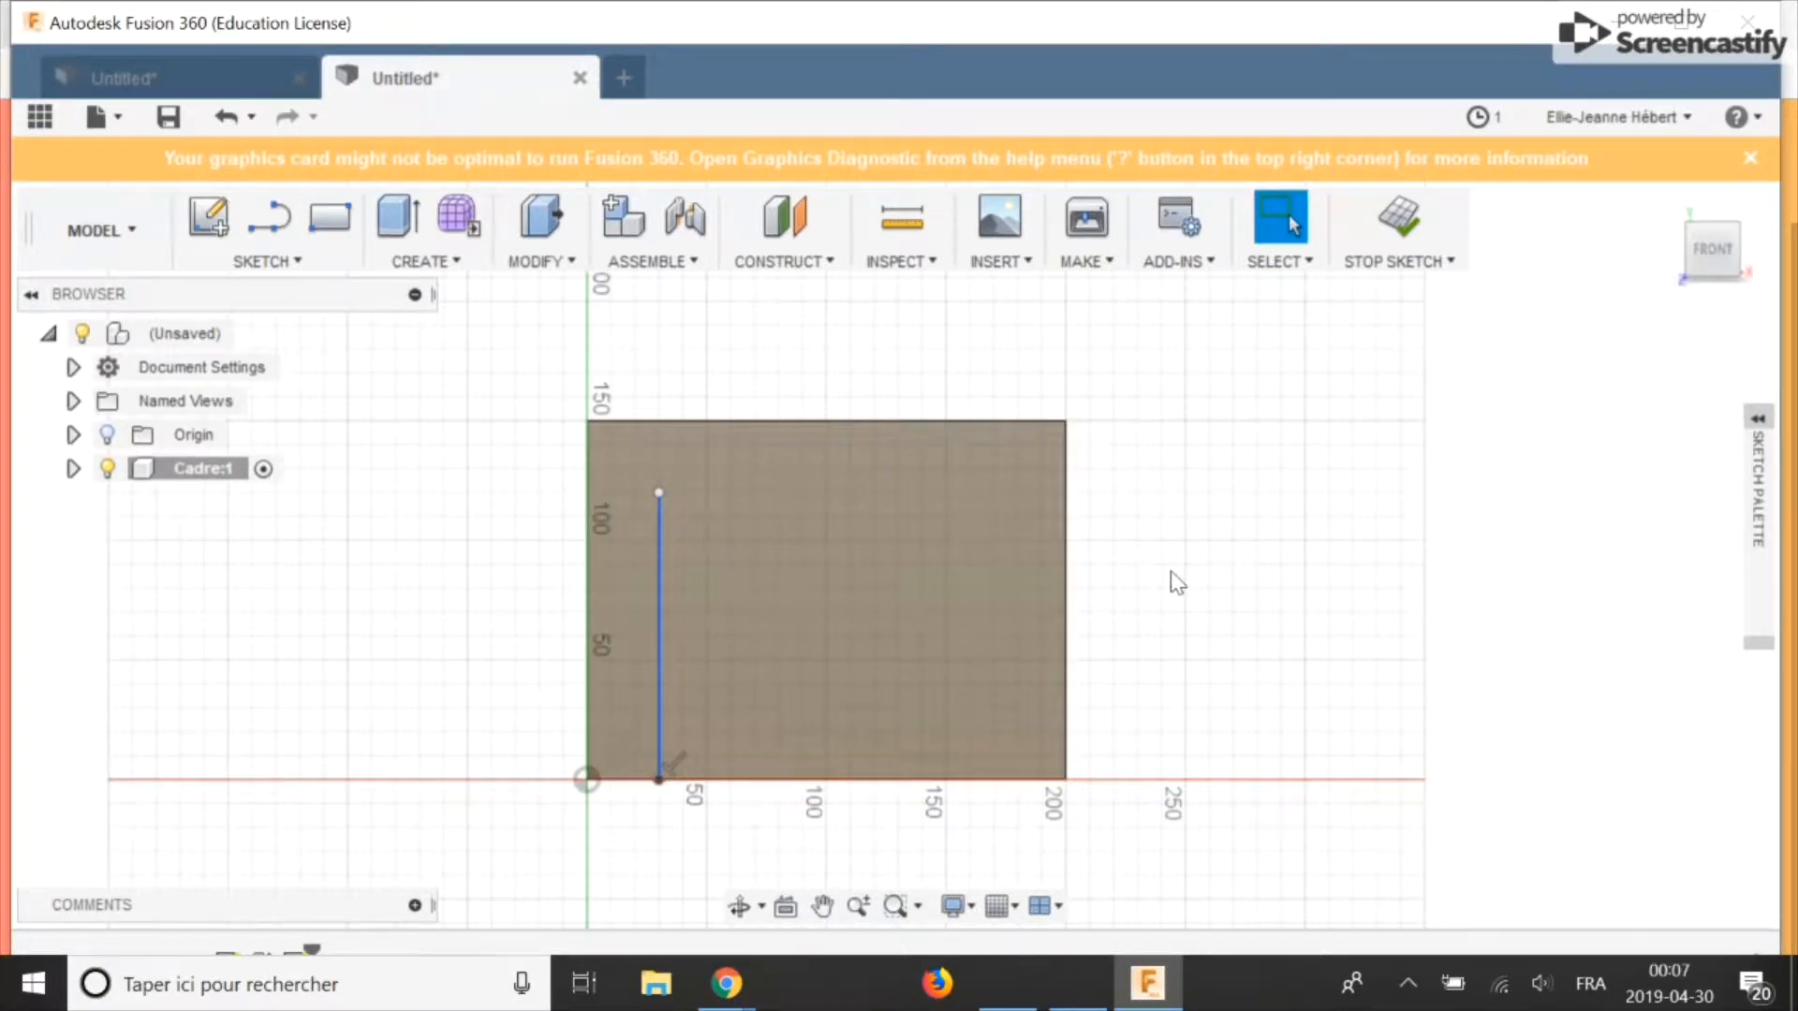
Step: Dimension the vertical line at 5 cm from the block's left edge
key(d)
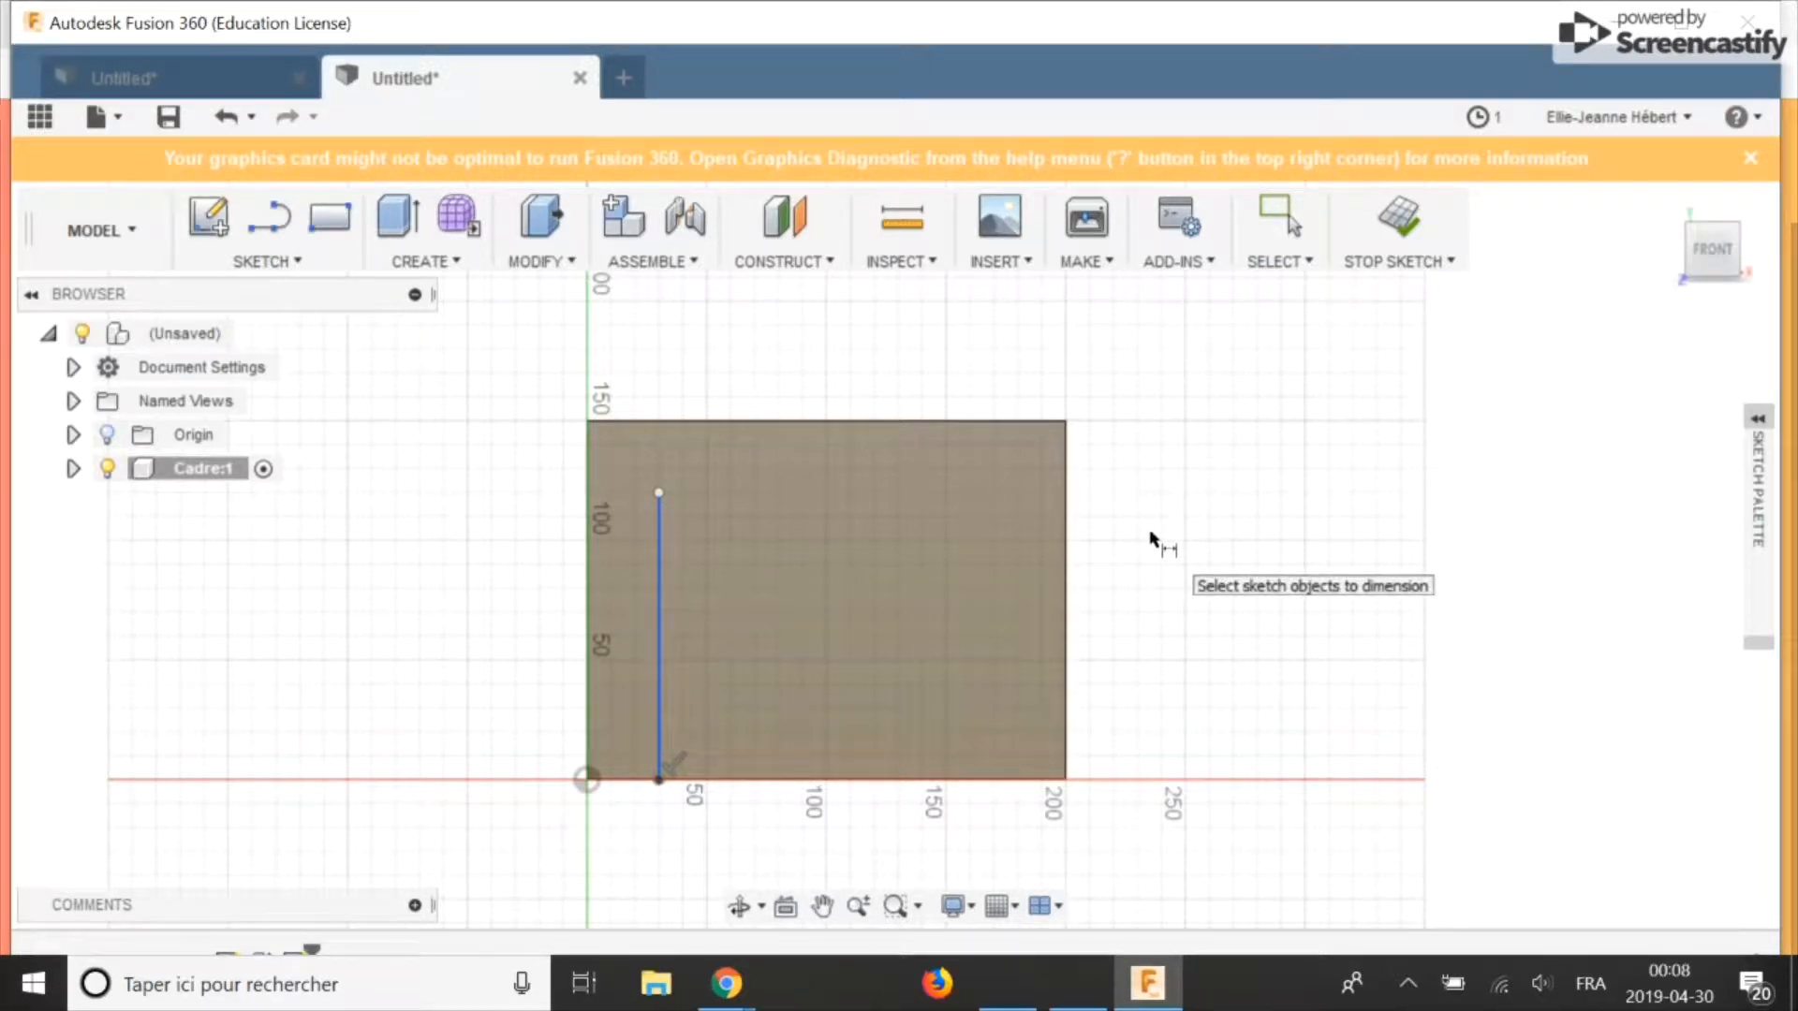
click(657, 581)
click(586, 600)
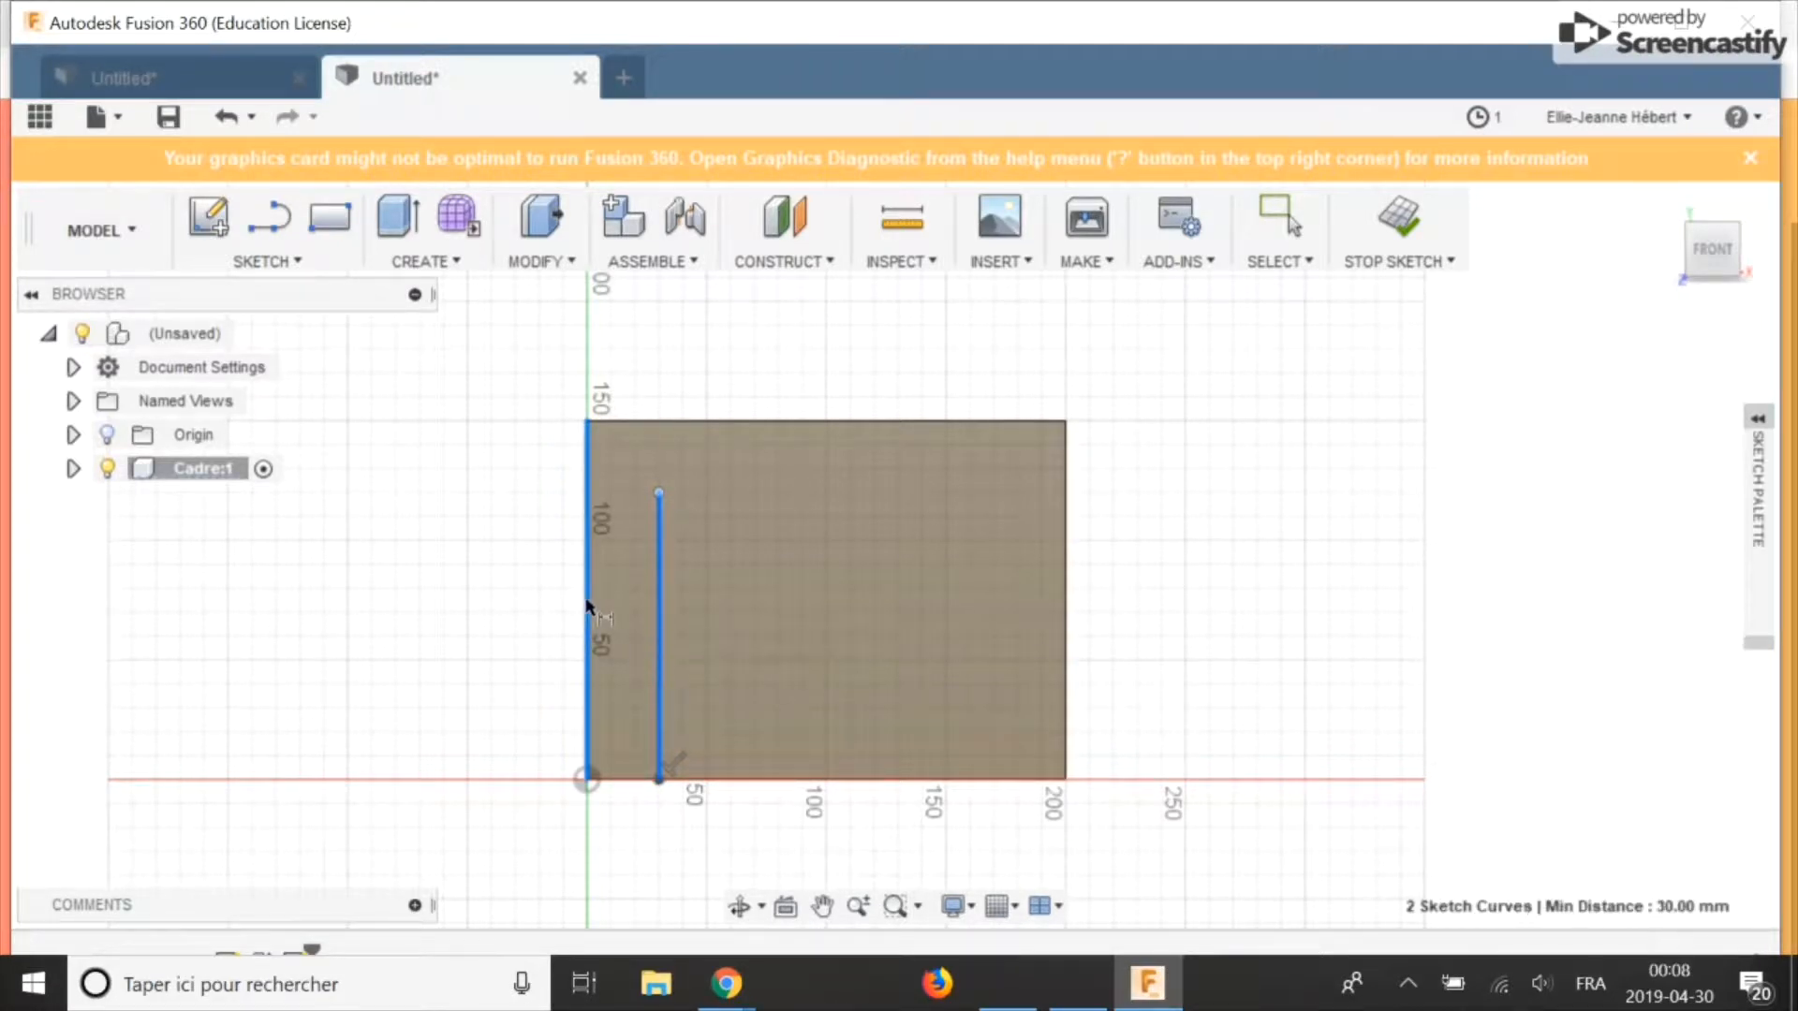
click(632, 824)
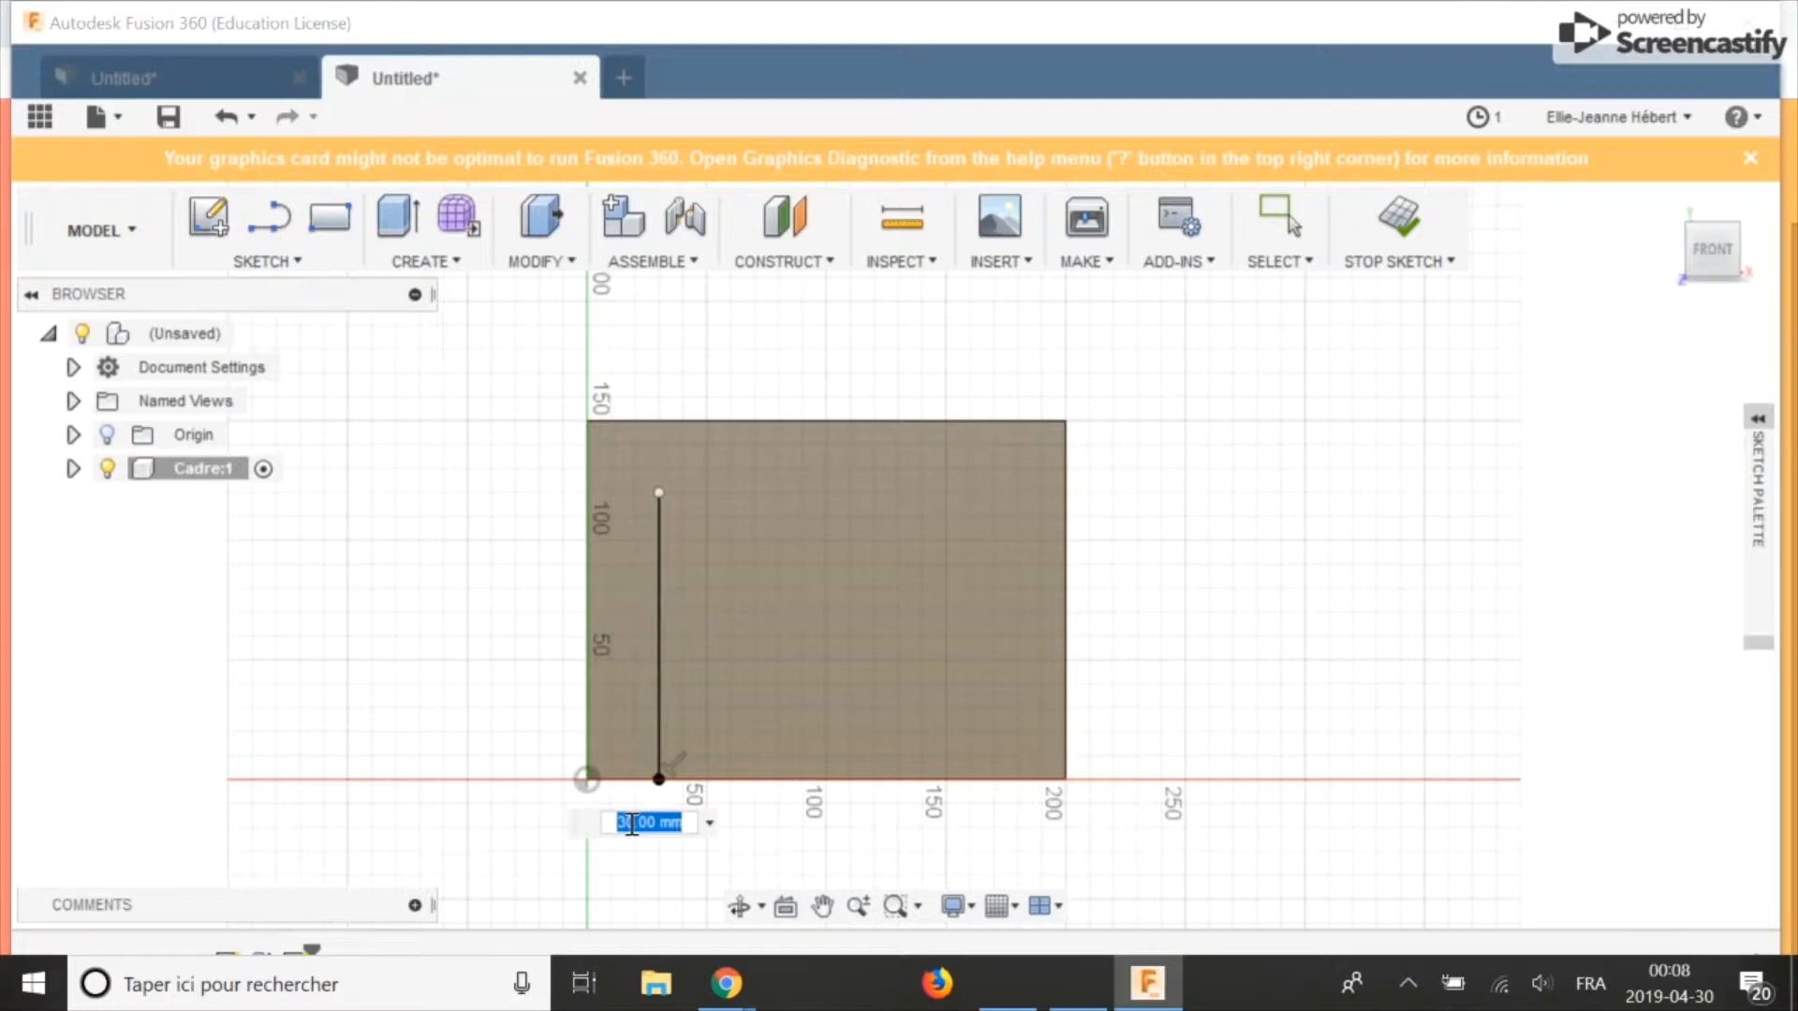
text(5cm)
key(Return)
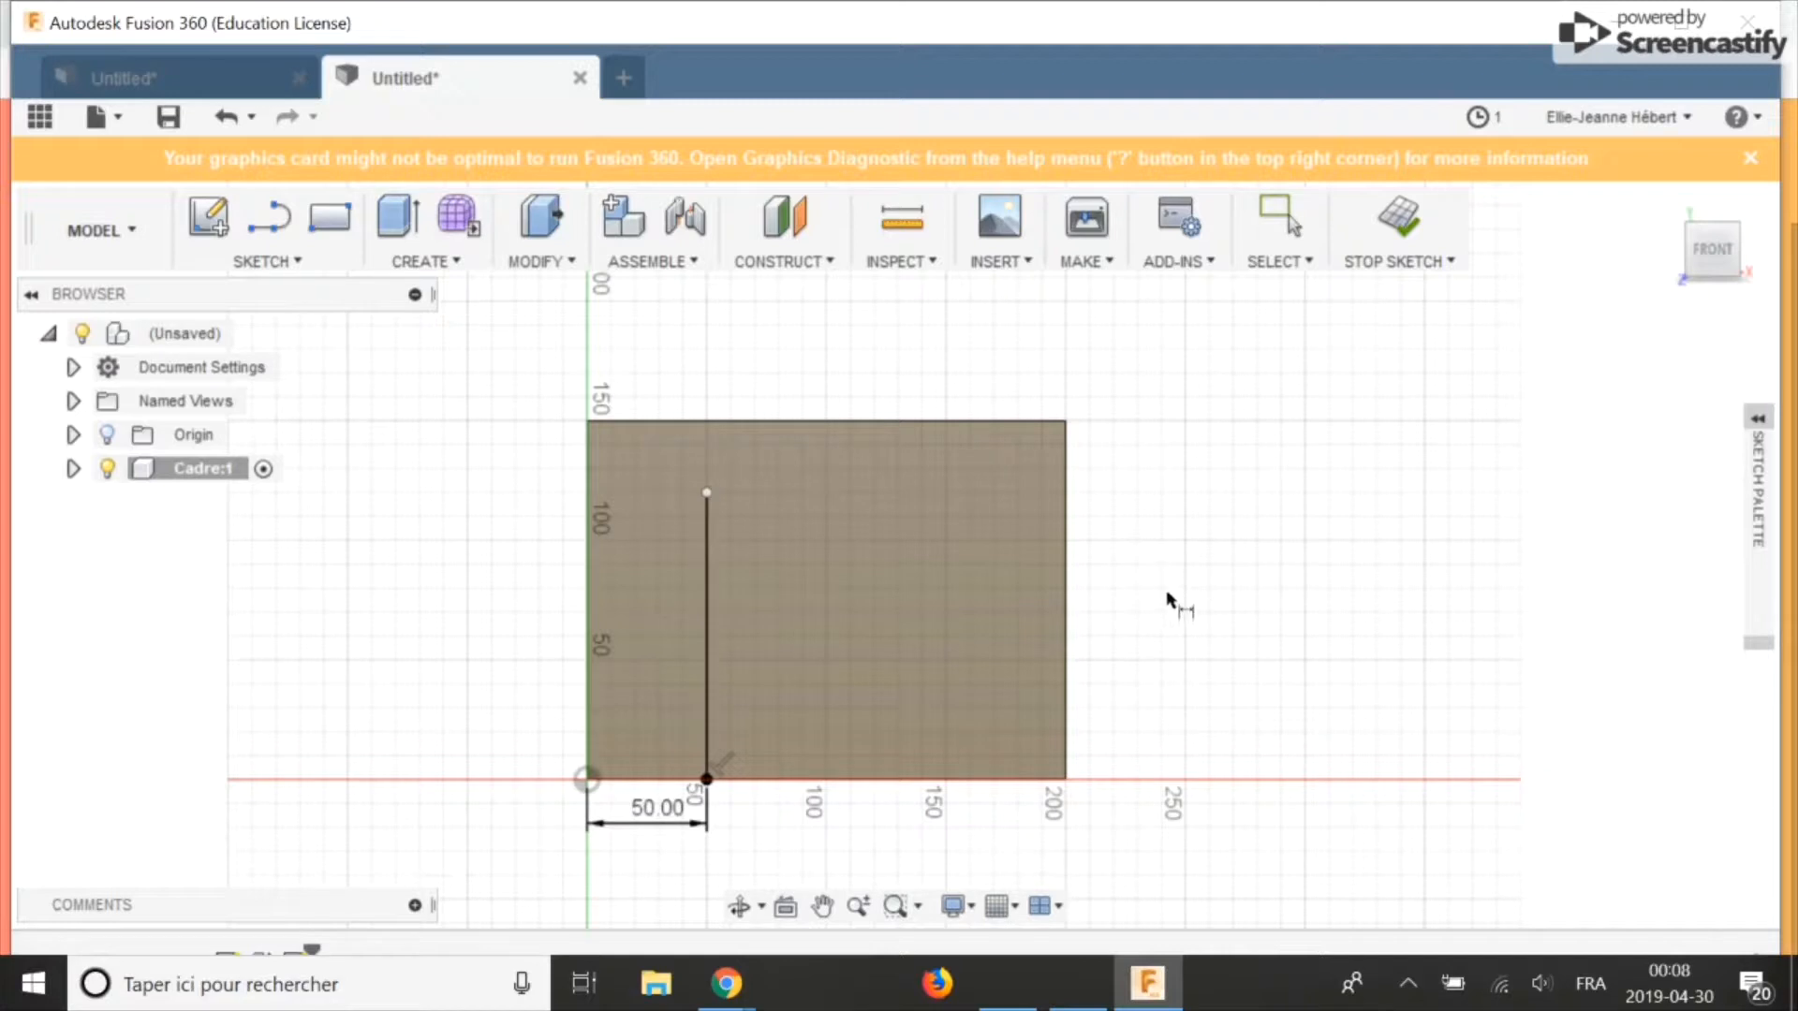
Step: Sketch a vertical centre line from the midpoint of the face's top edge to the midpoint of its bottom edge
key(l)
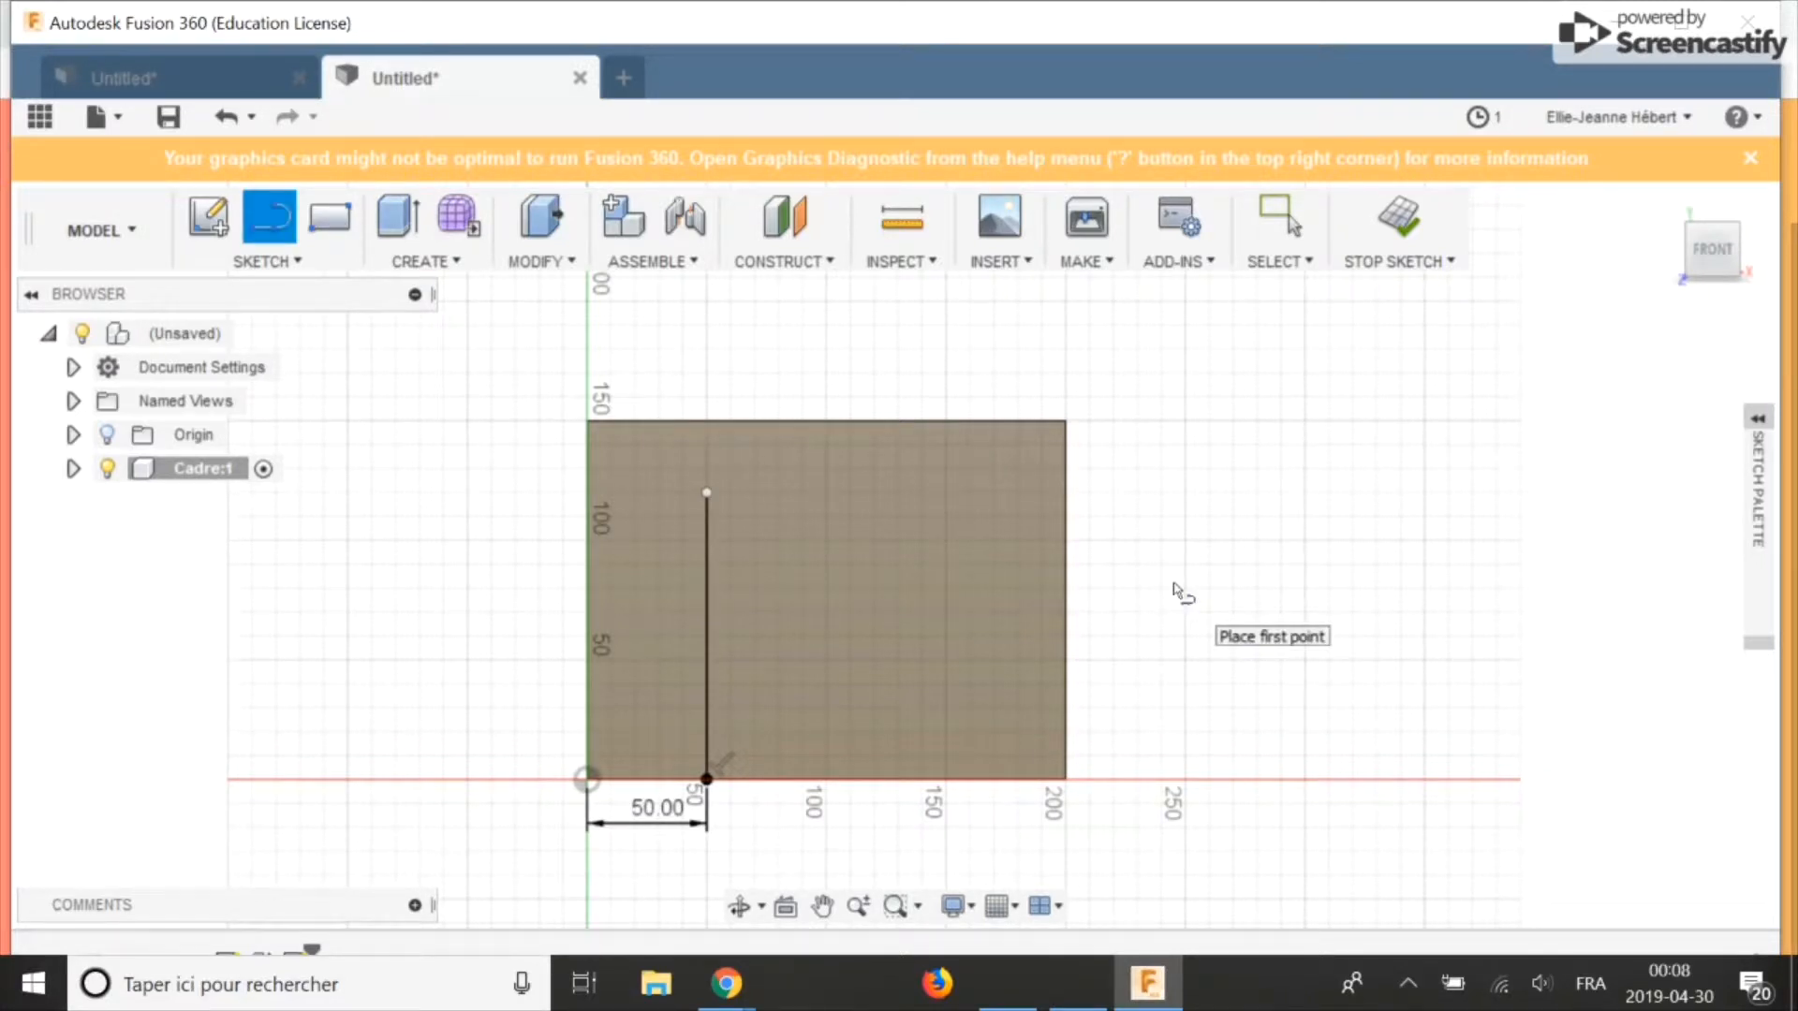
click(828, 423)
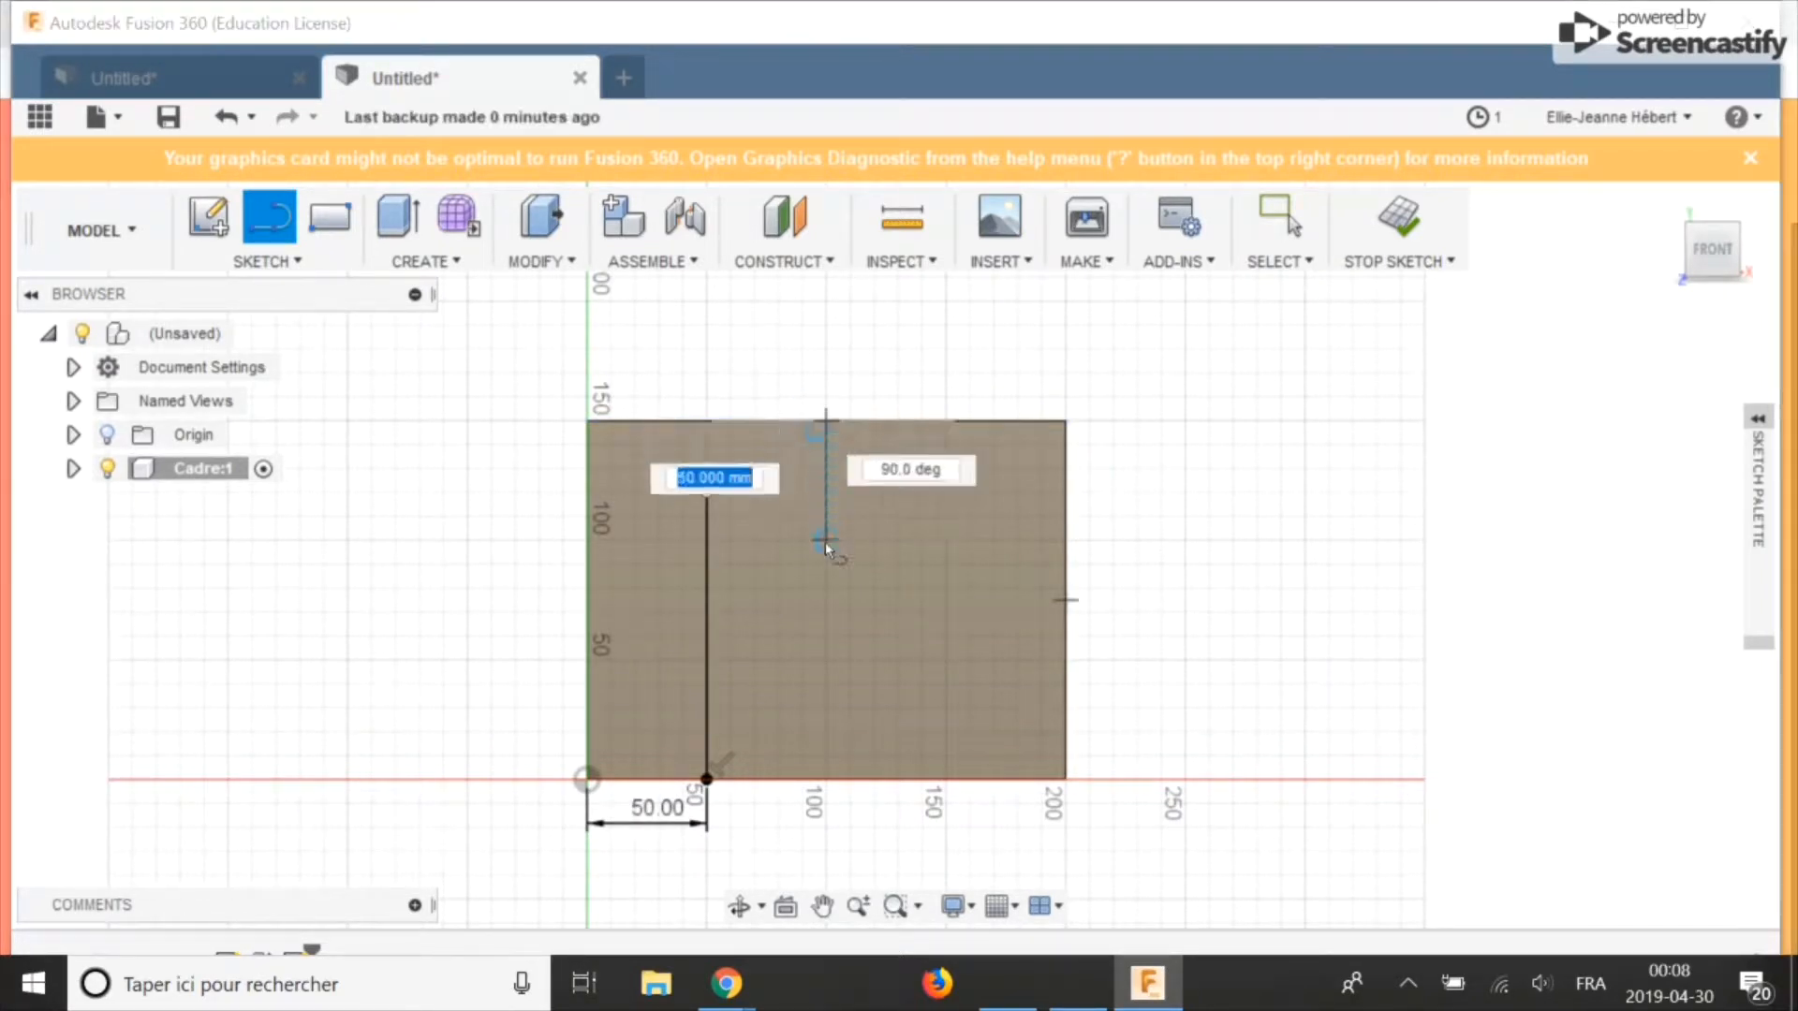
double_click(825, 779)
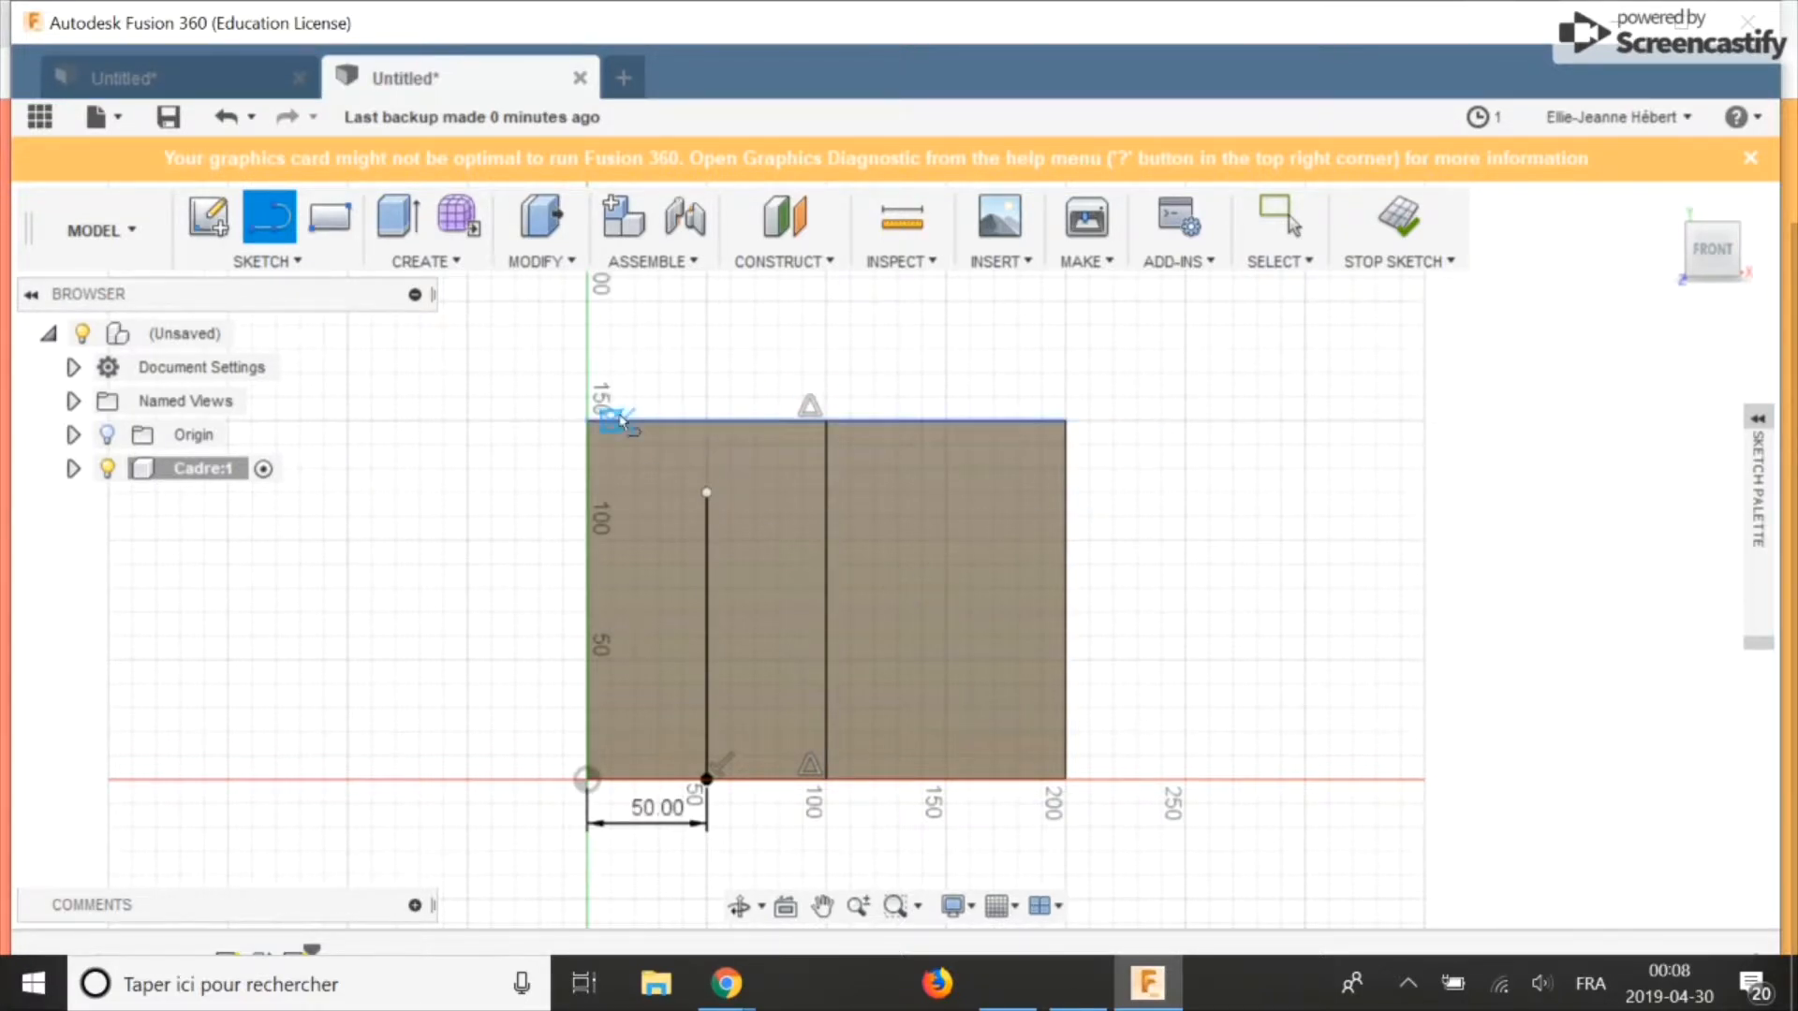
Step: Mirror the shorter vertical line about the centre line onto the right half of the face
click(285, 266)
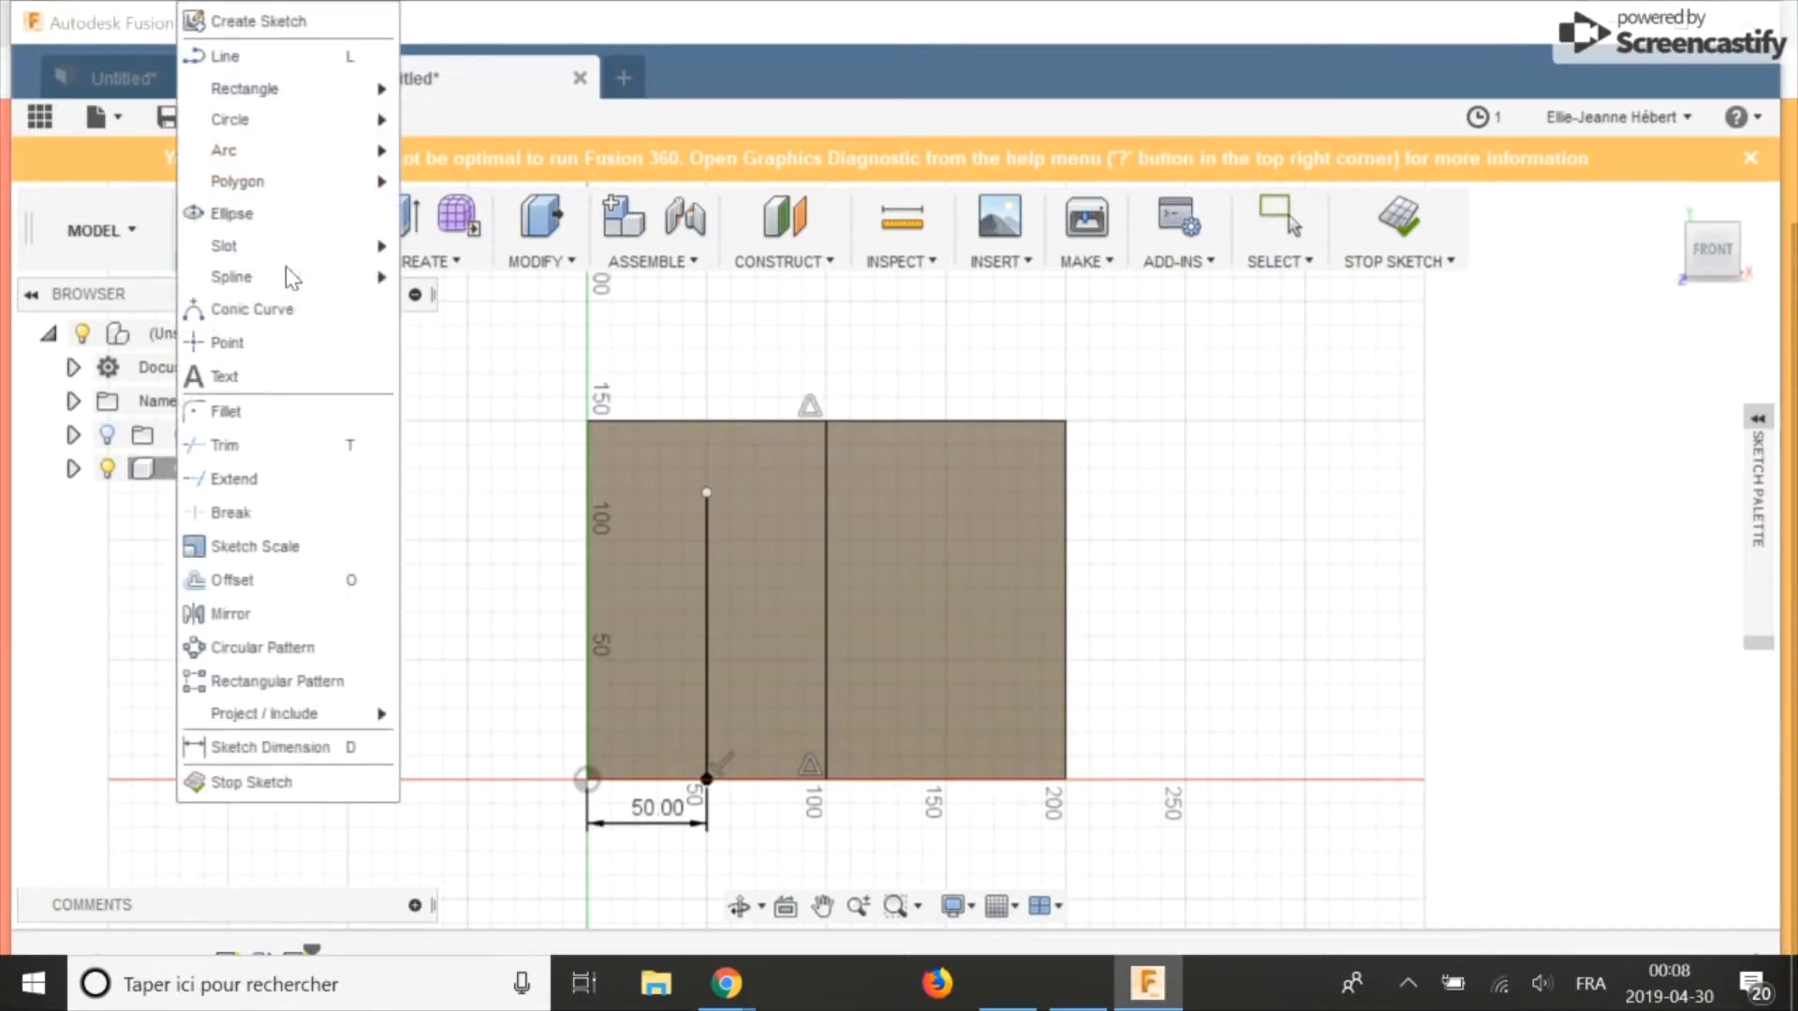
click(300, 613)
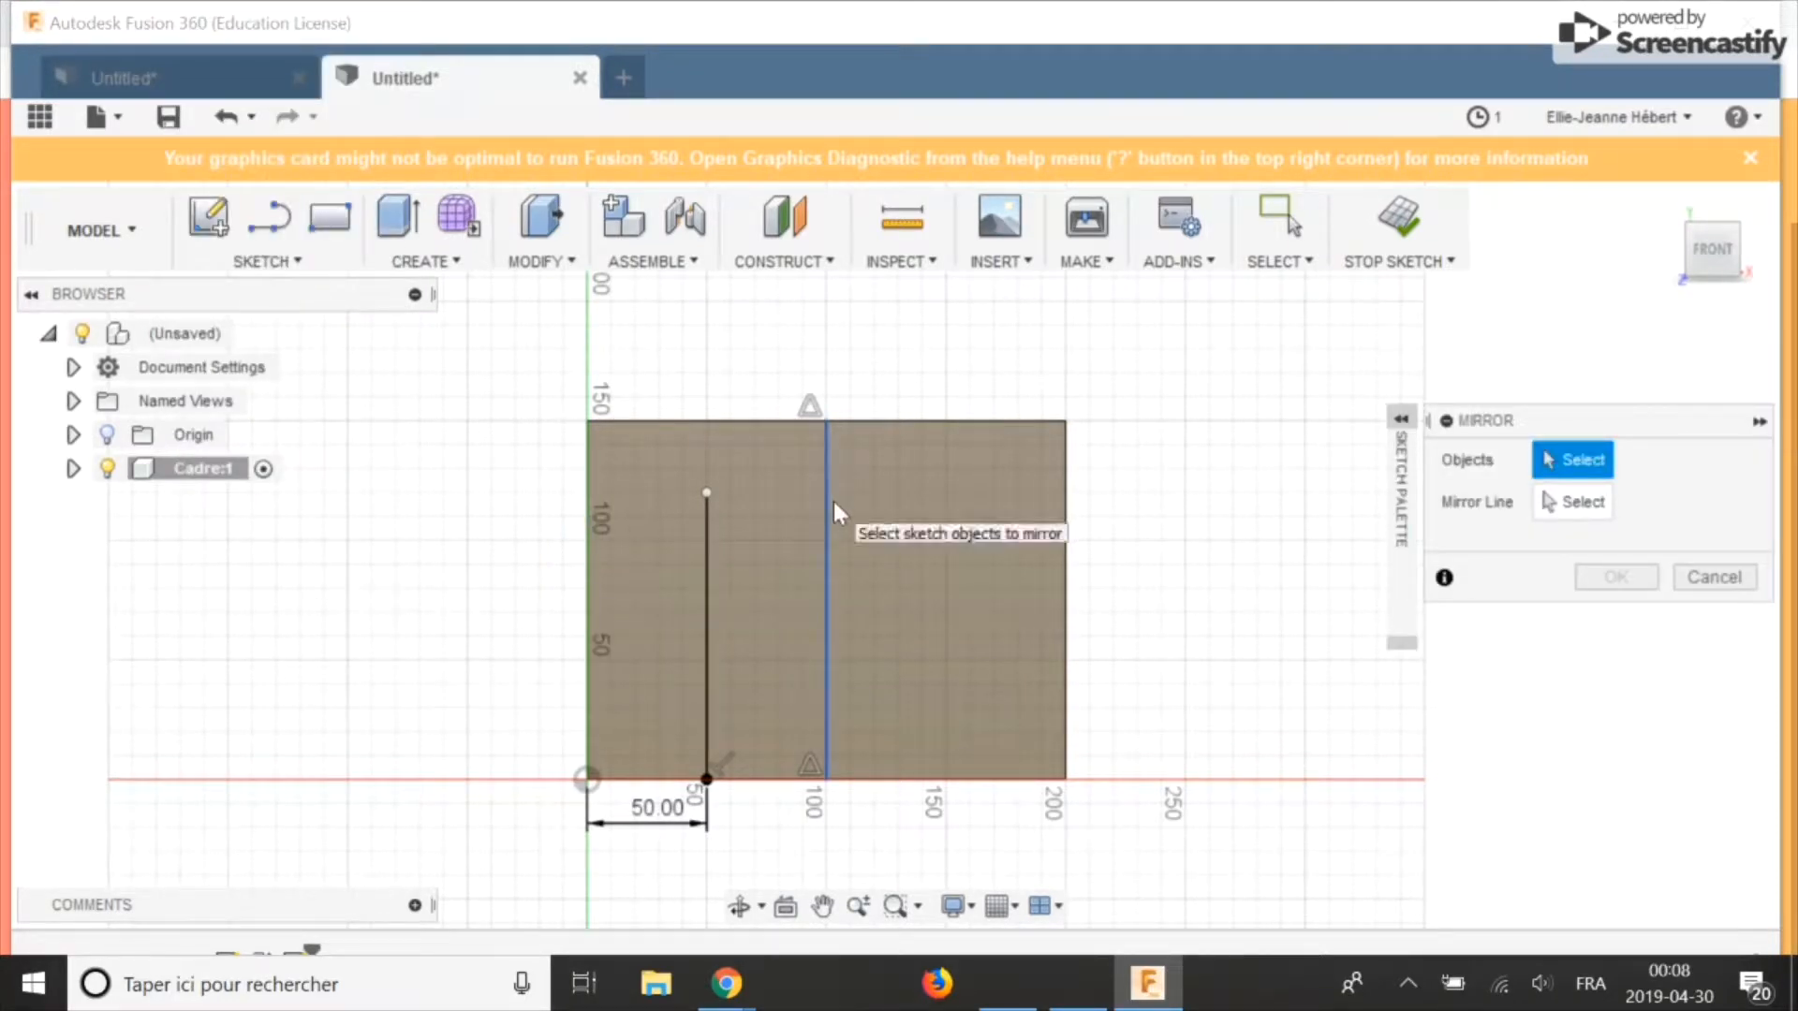
click(1583, 502)
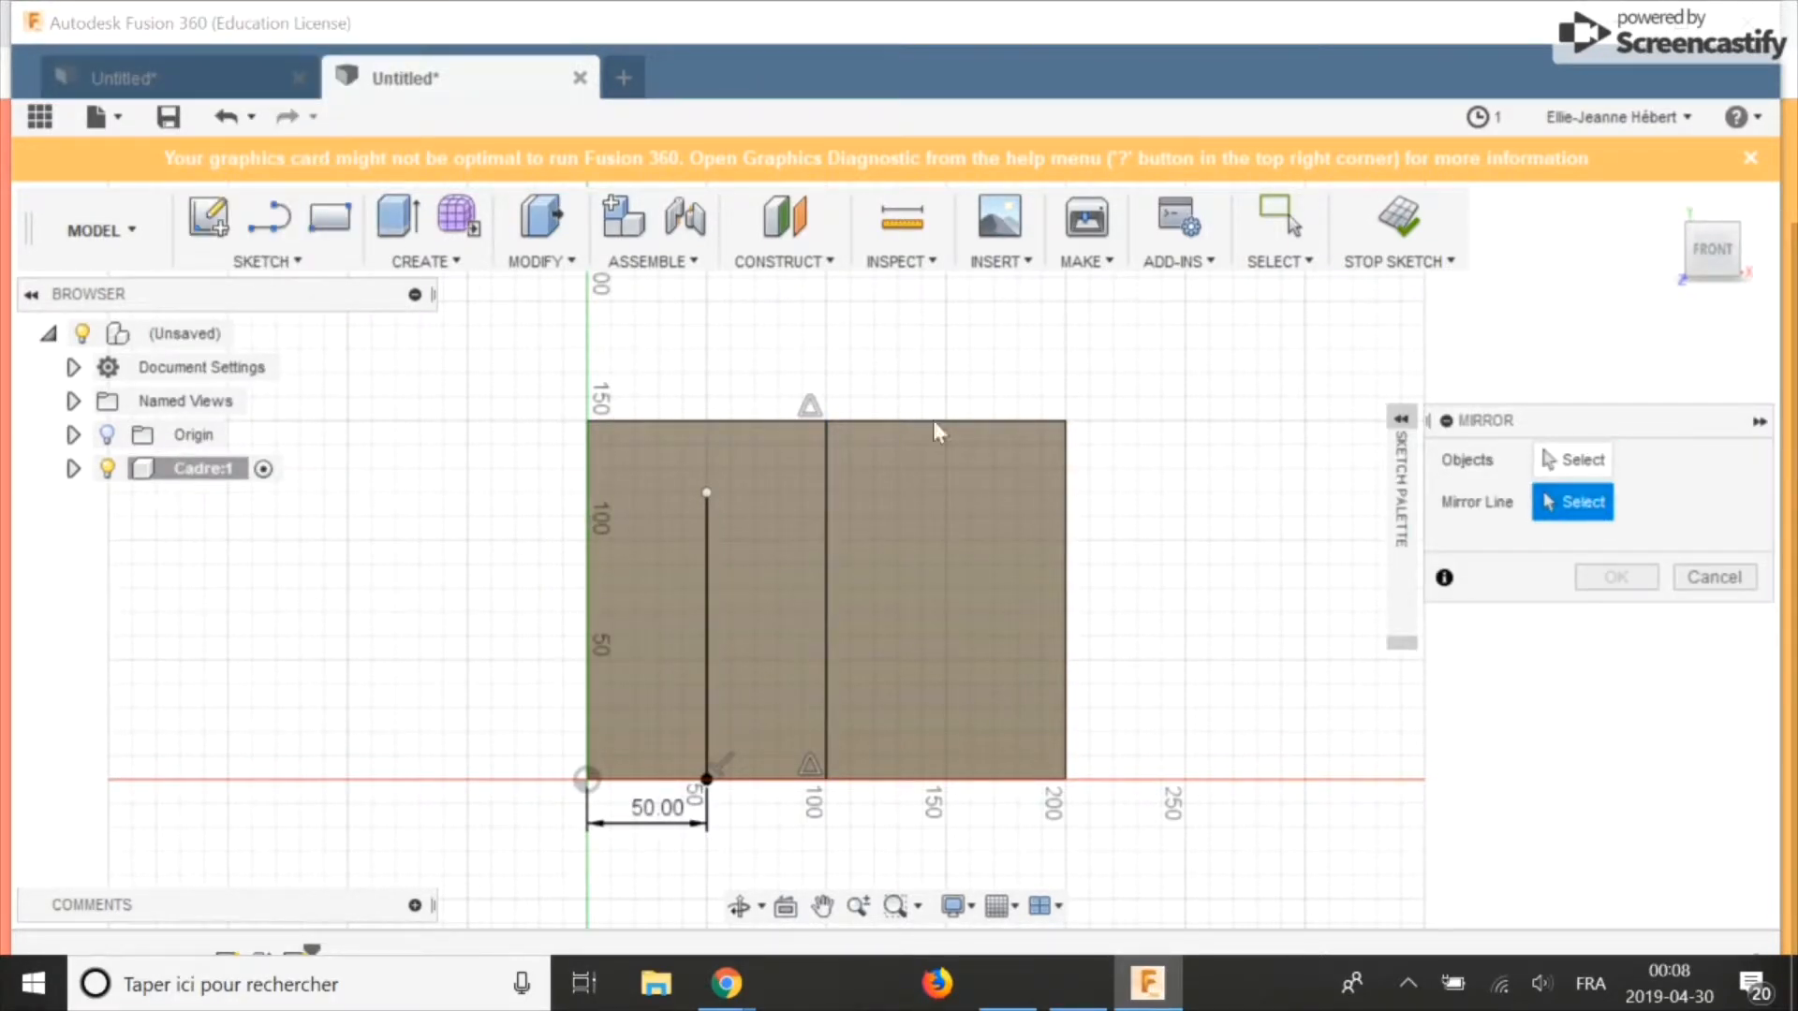
click(822, 473)
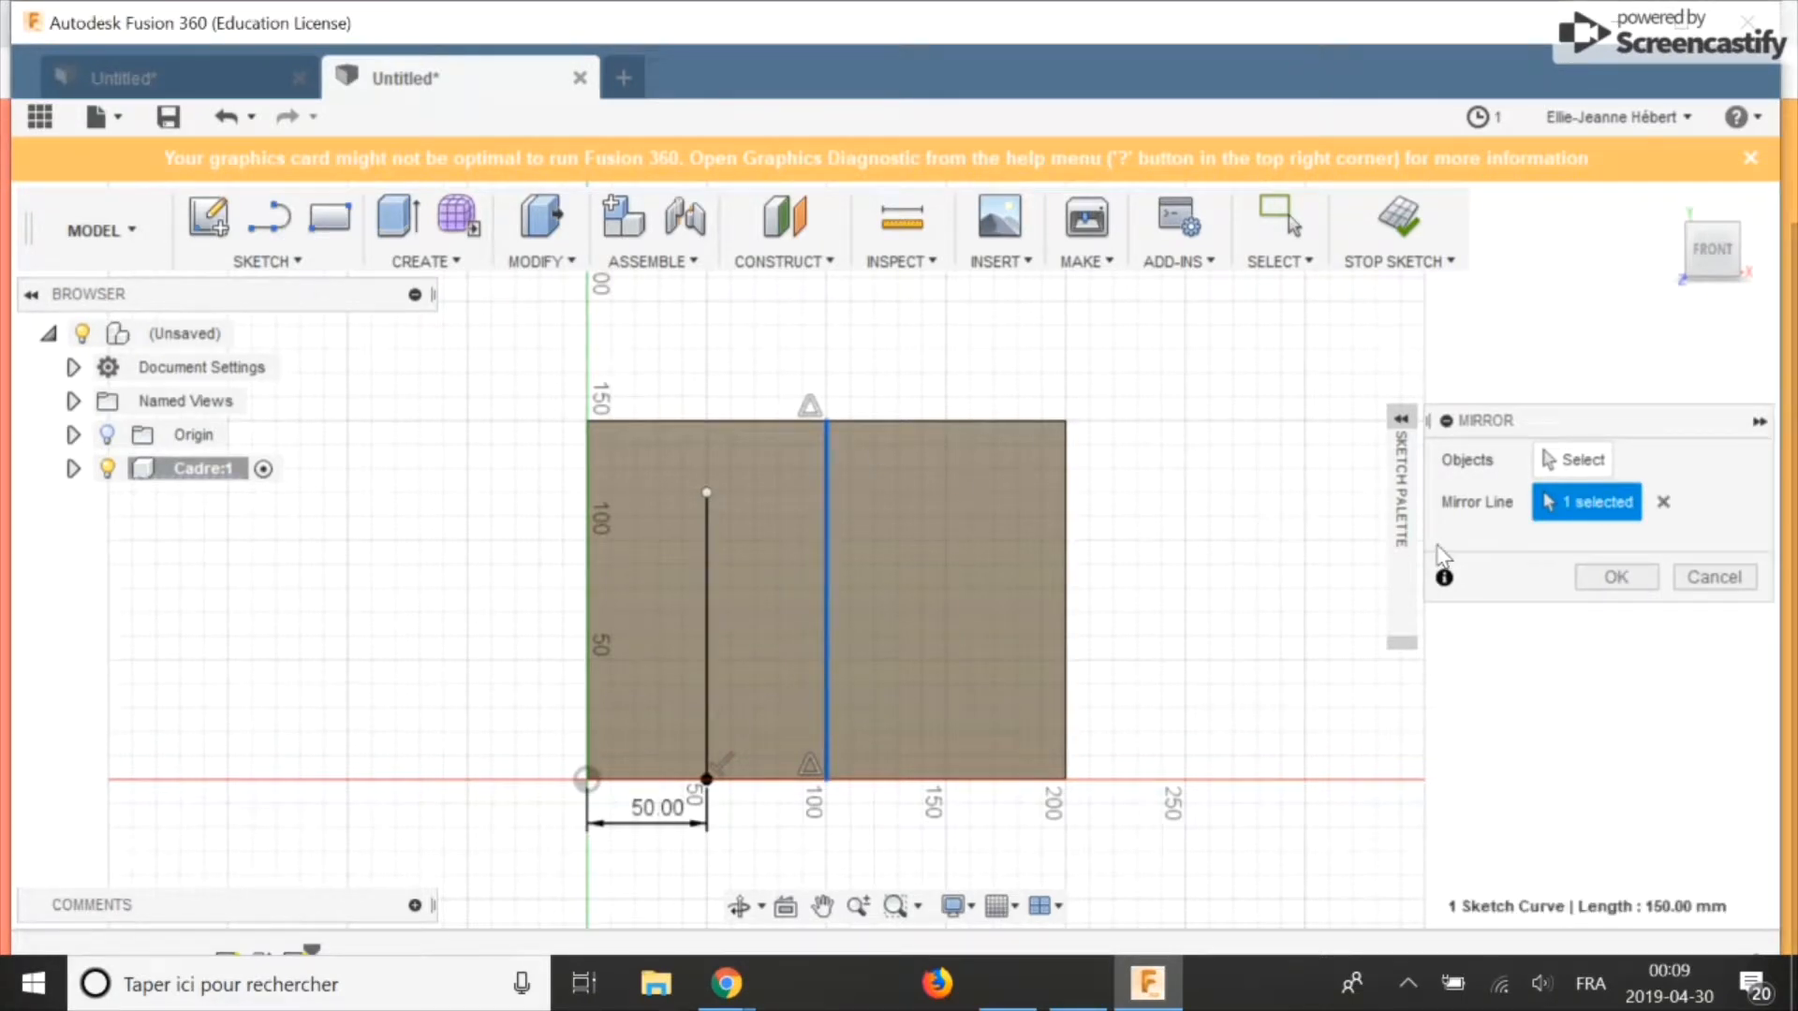
click(1566, 459)
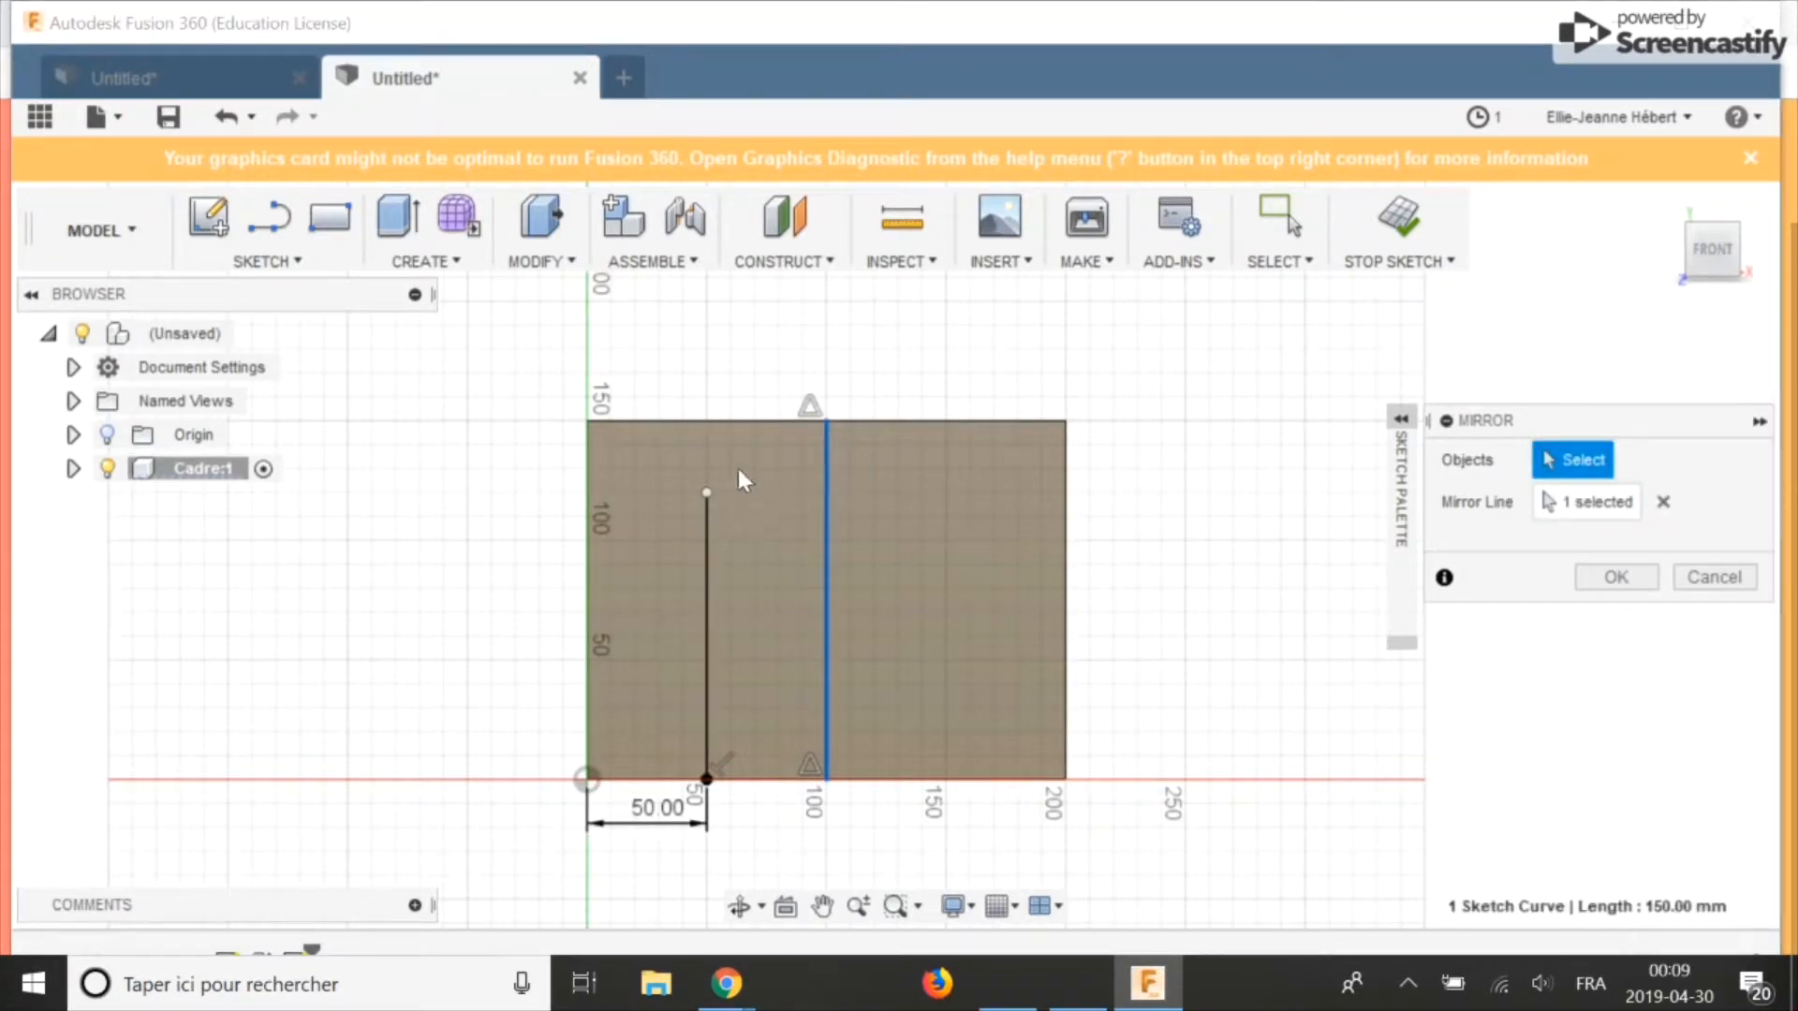
click(706, 521)
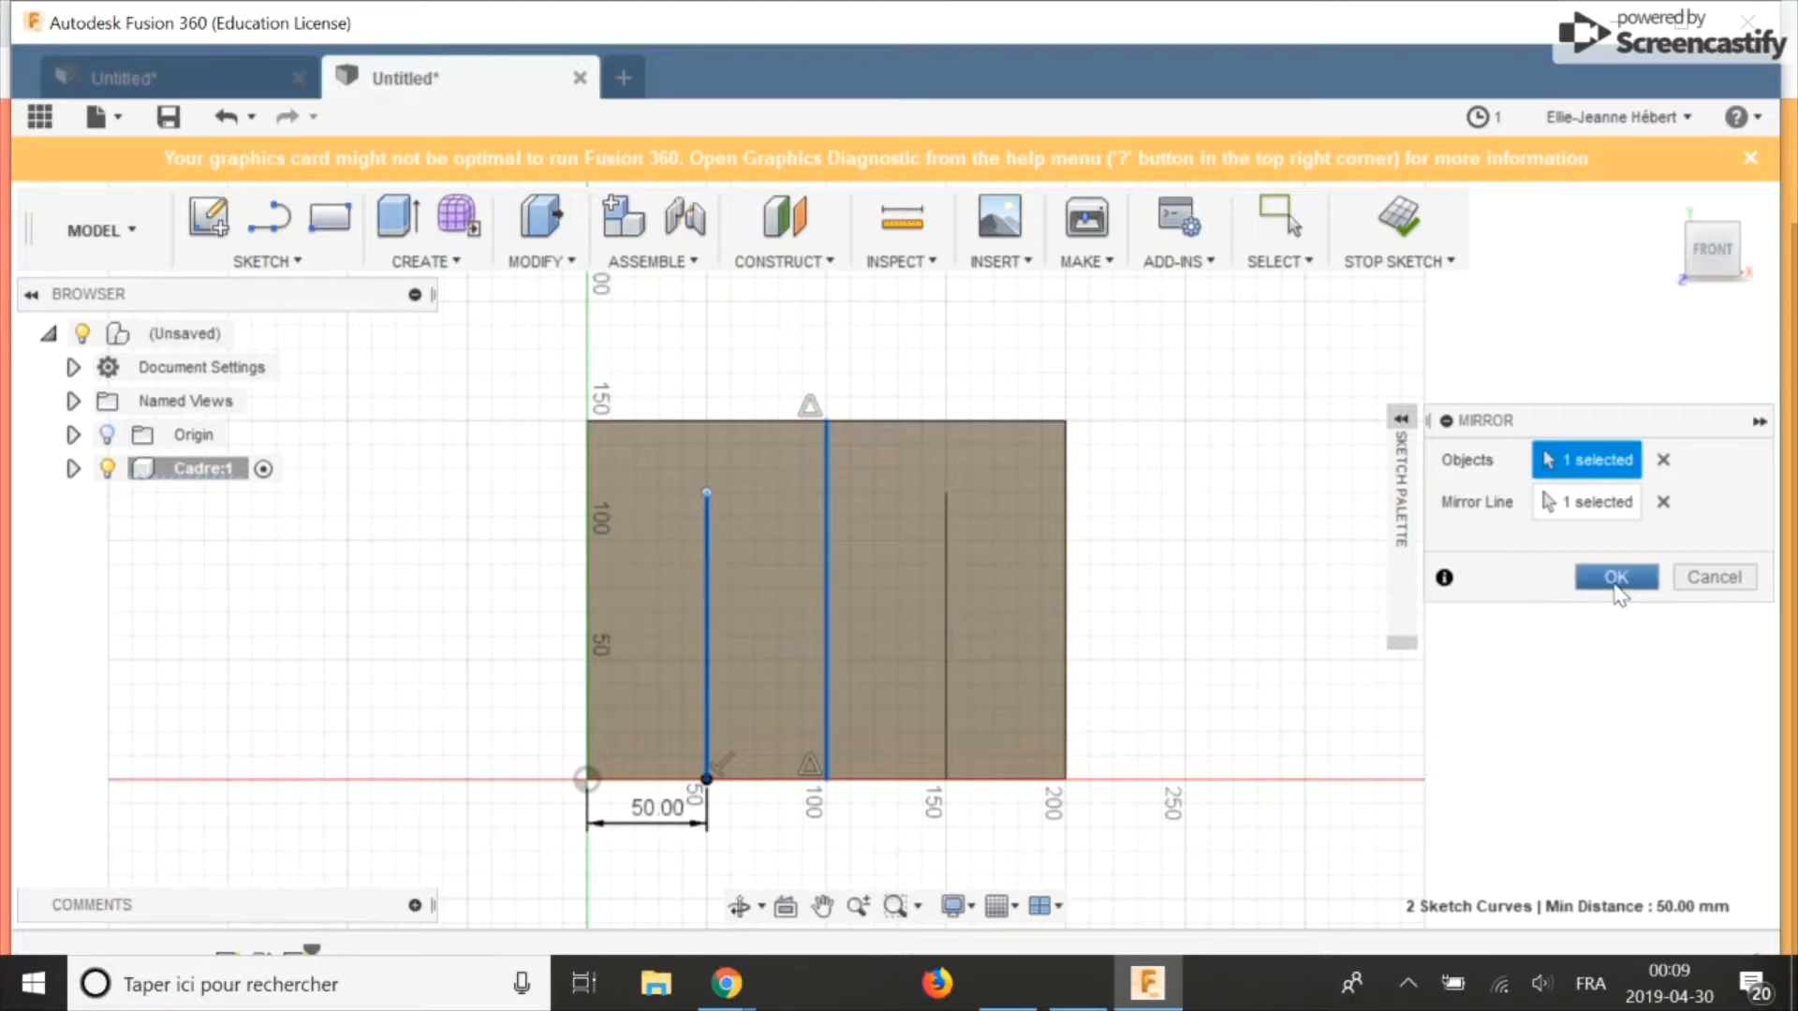
click(1615, 577)
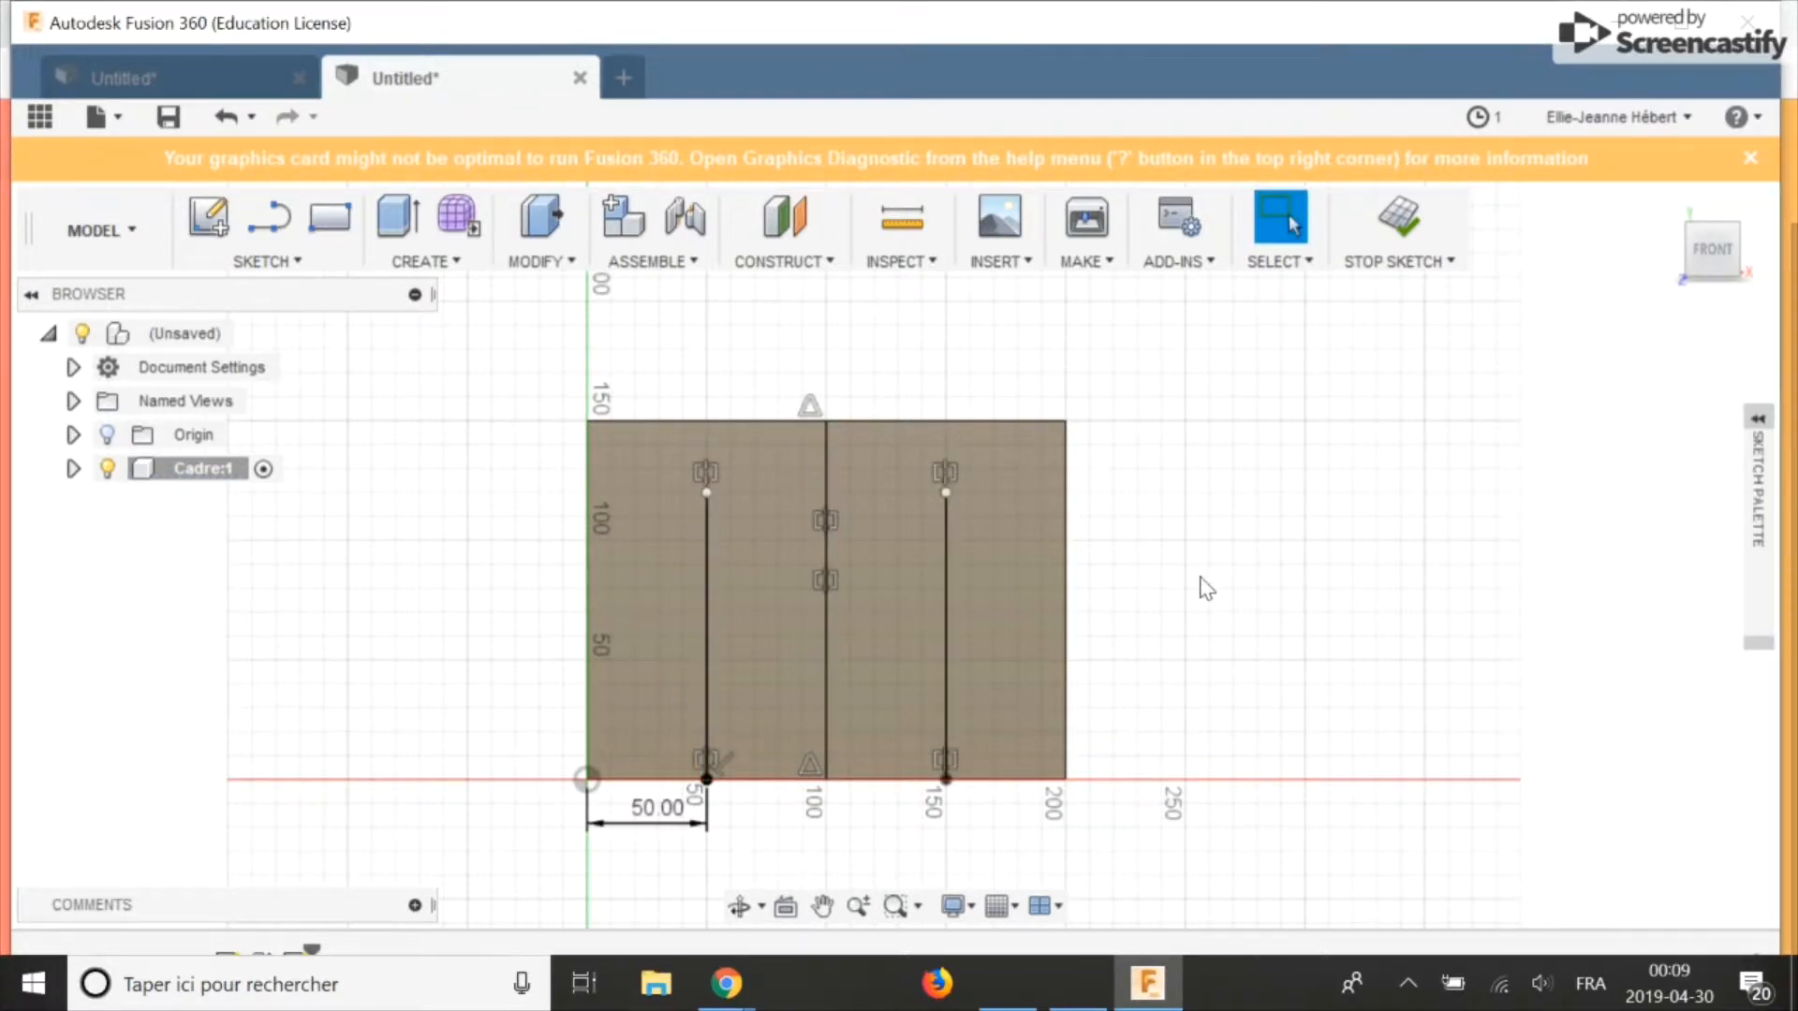
Step: Close the doorway outline with lines joining the two upper endpoints, down the right side and along the bottom edge
key(l)
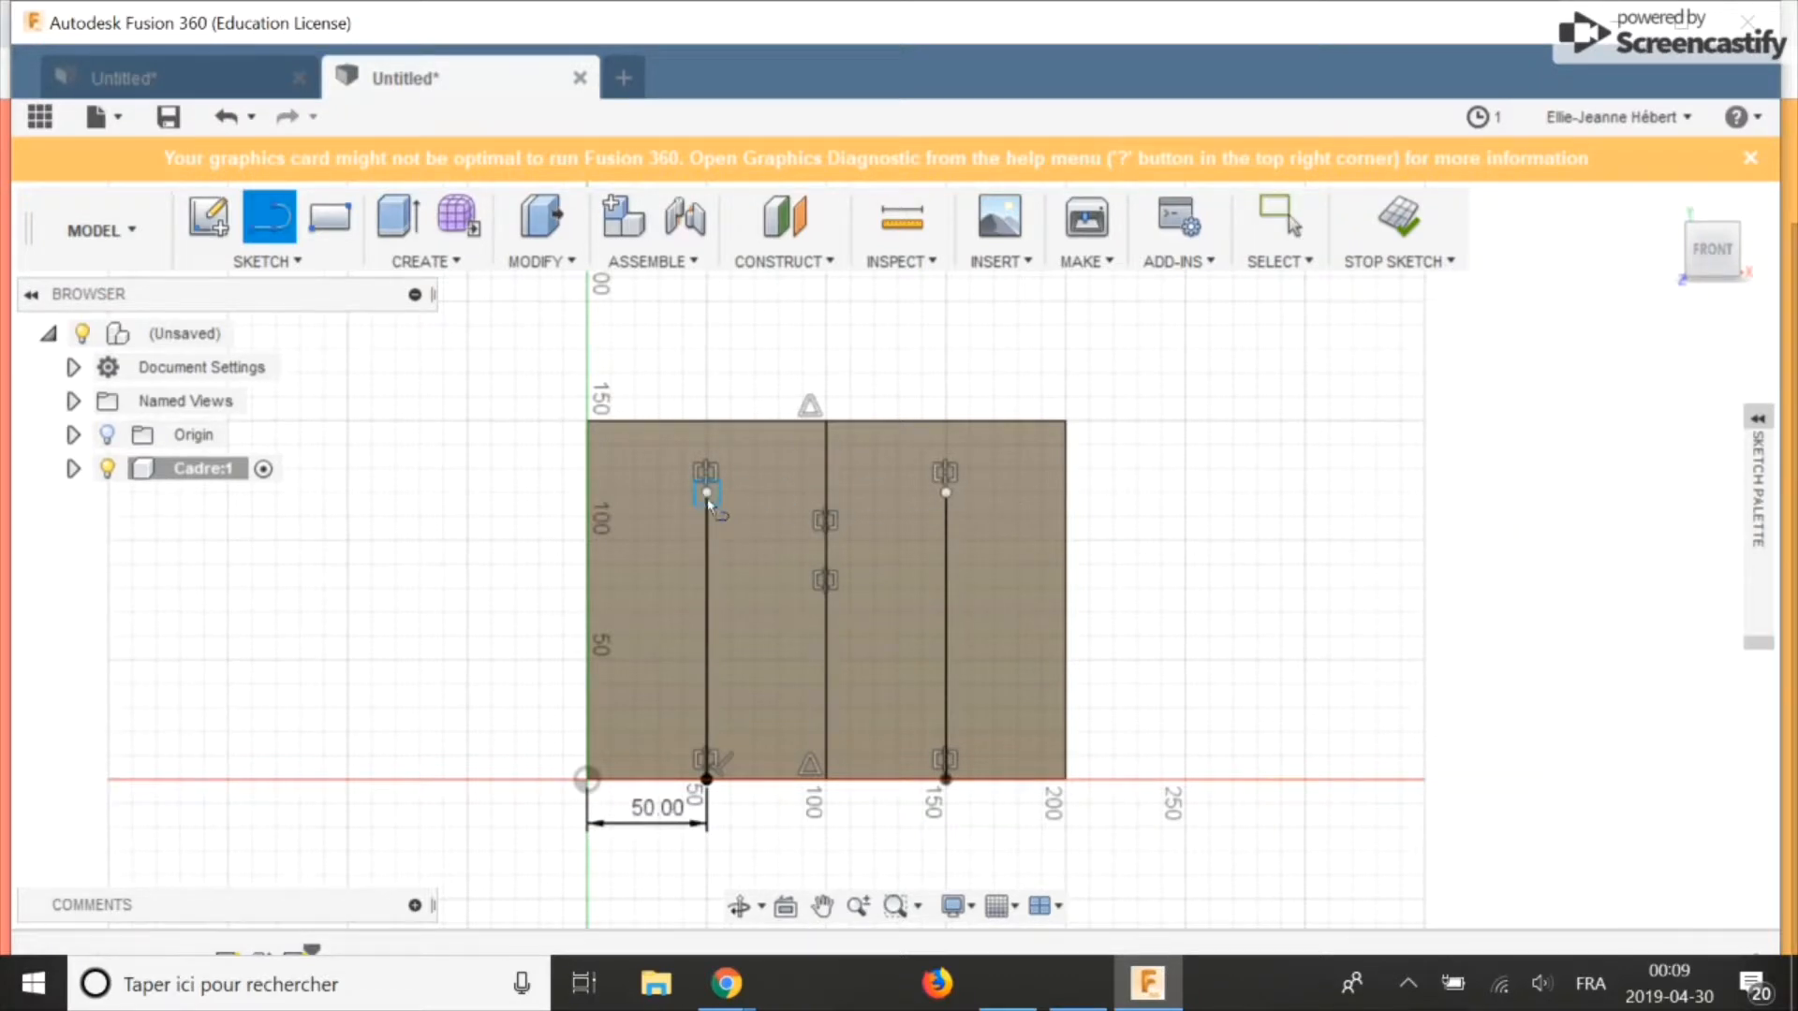
click(707, 491)
click(946, 492)
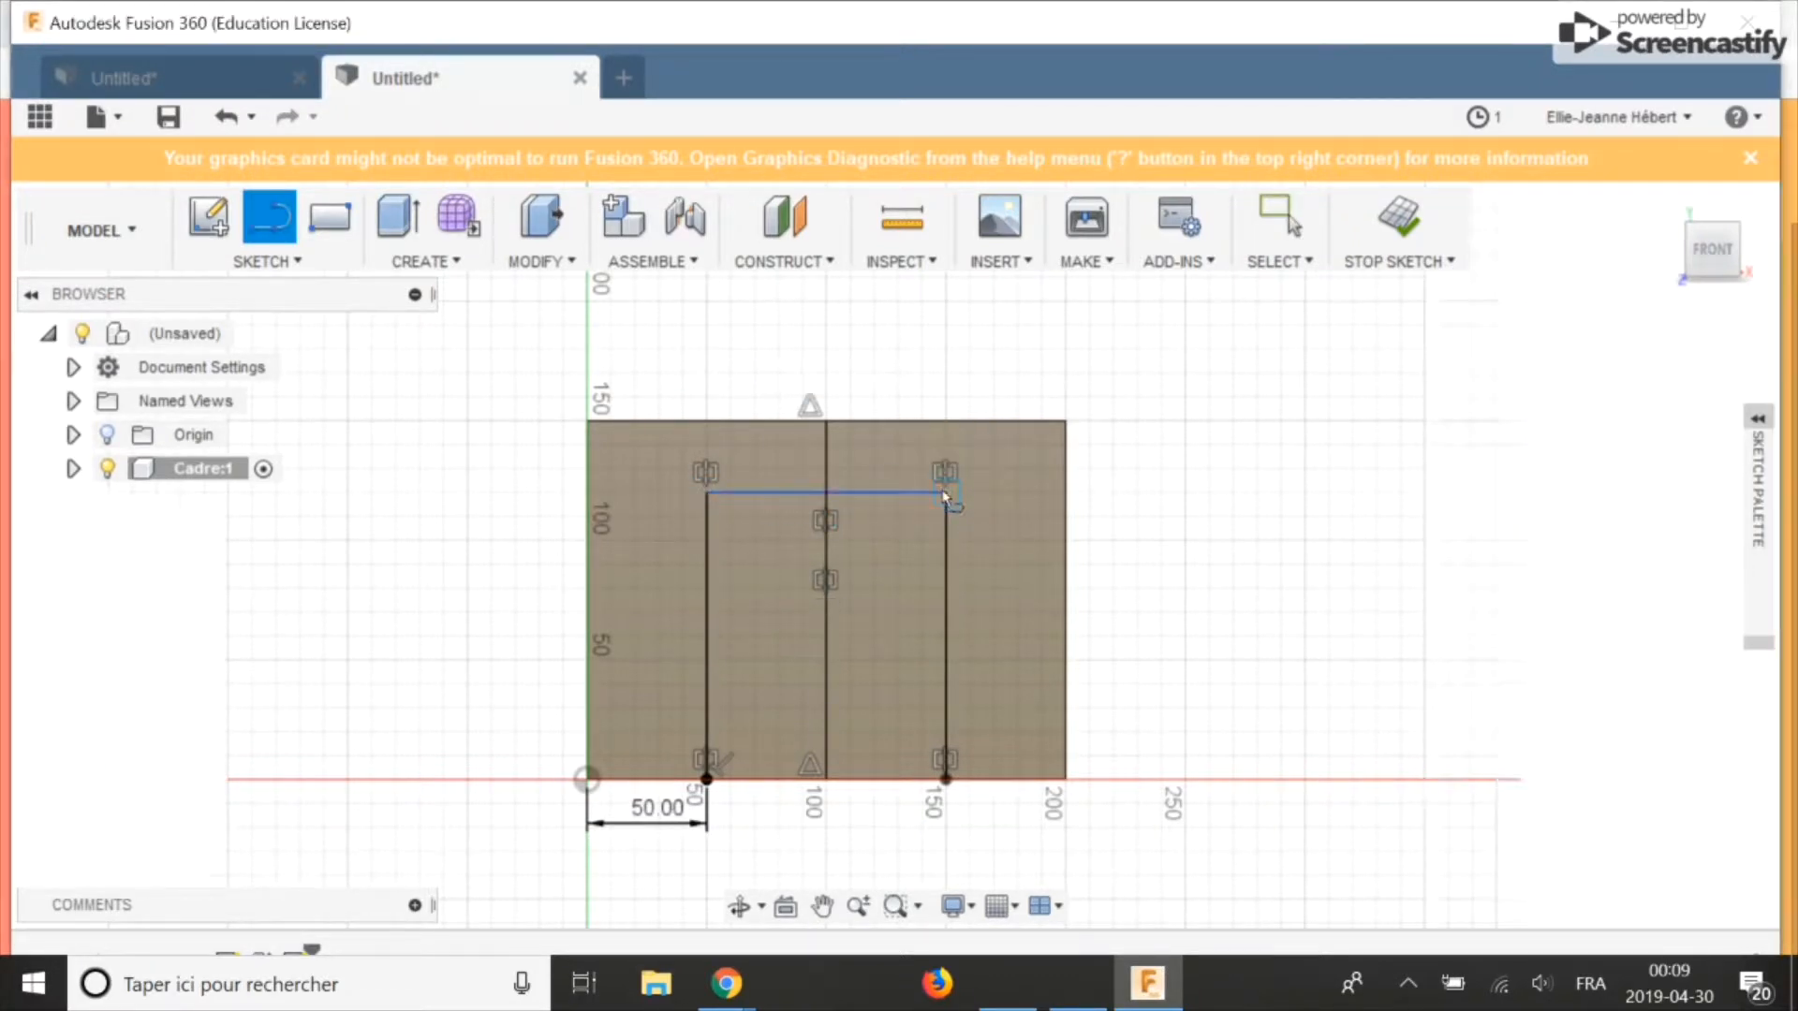
click(946, 779)
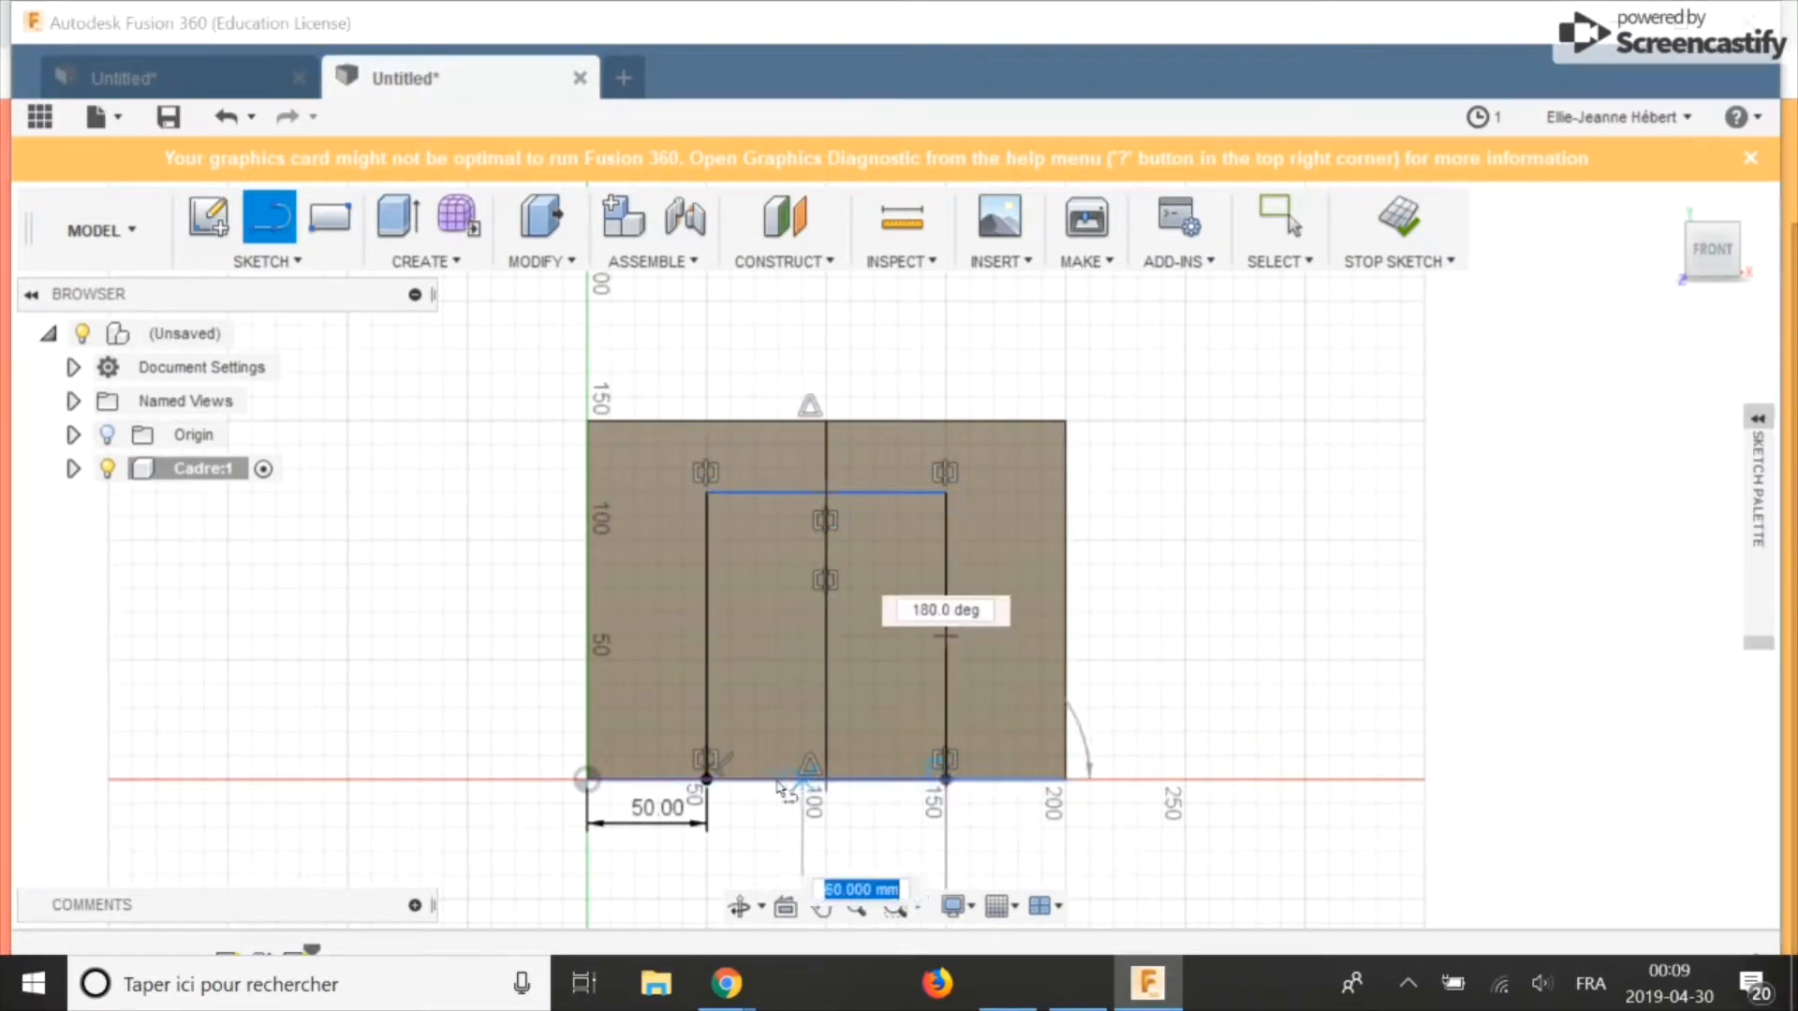
click(707, 779)
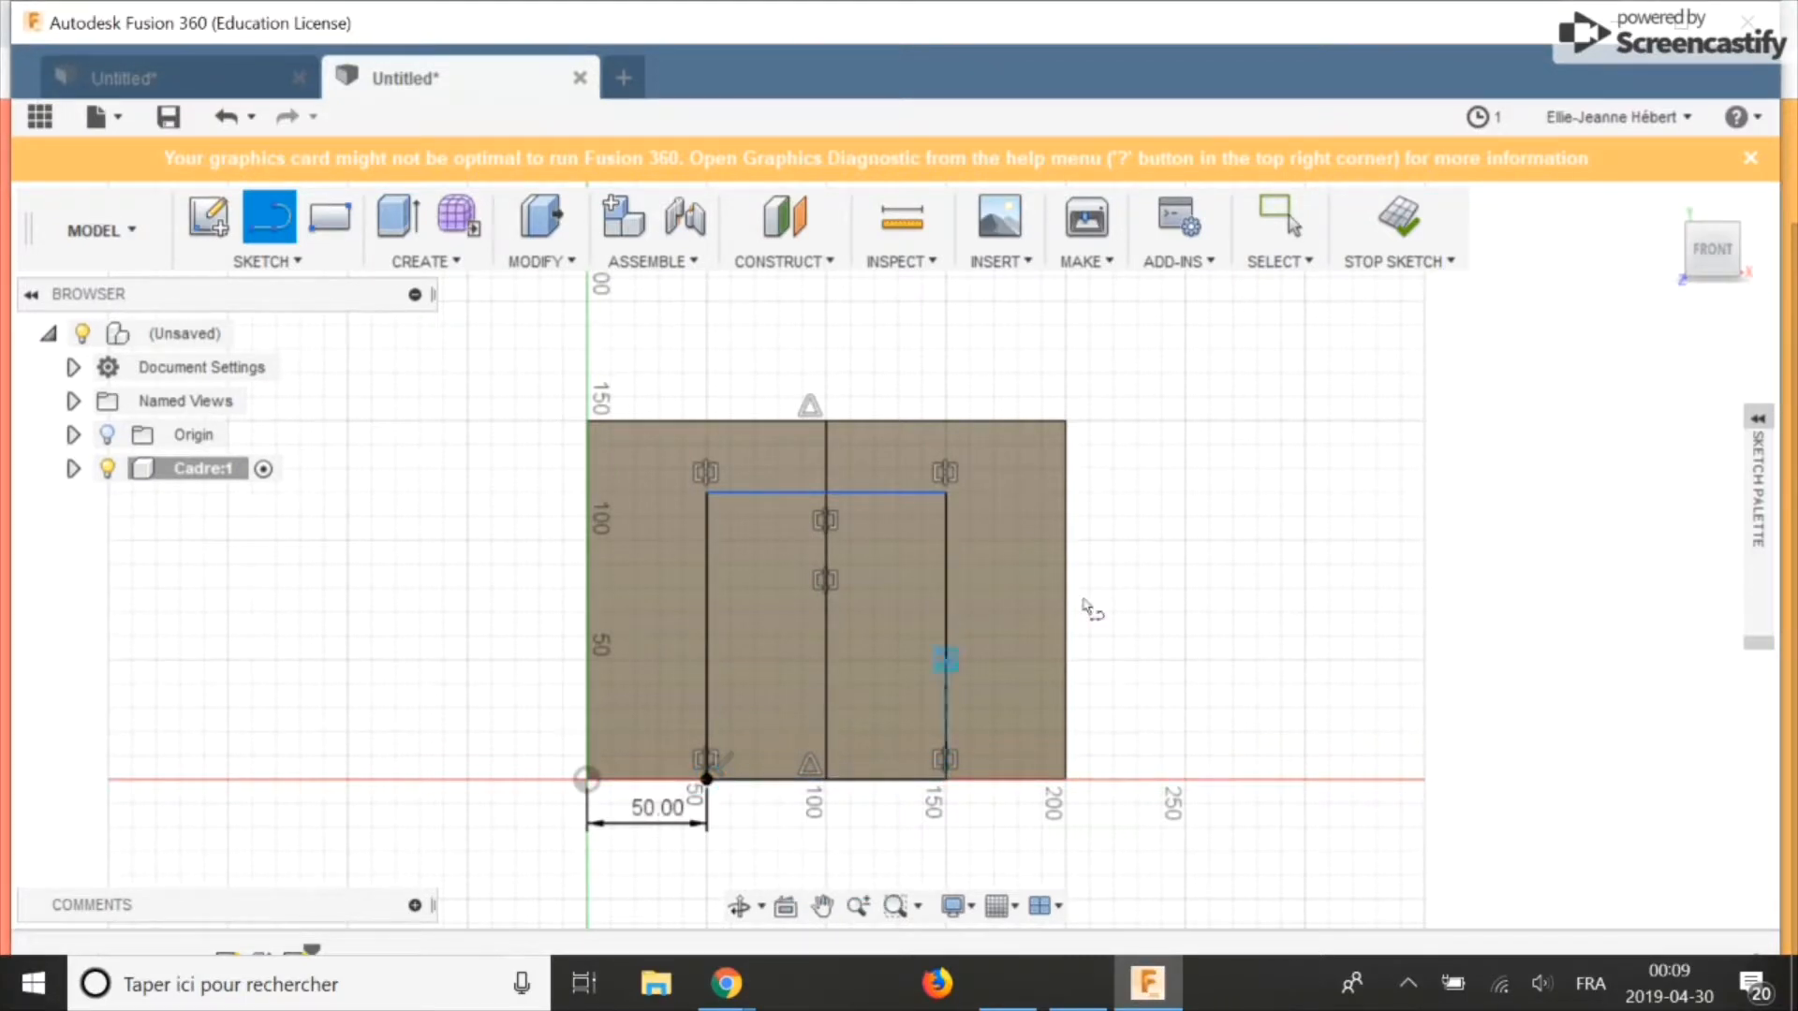
Step: Extrude both halves of the doorway outline as a cut through the block with a distance of -170 mm
key(e)
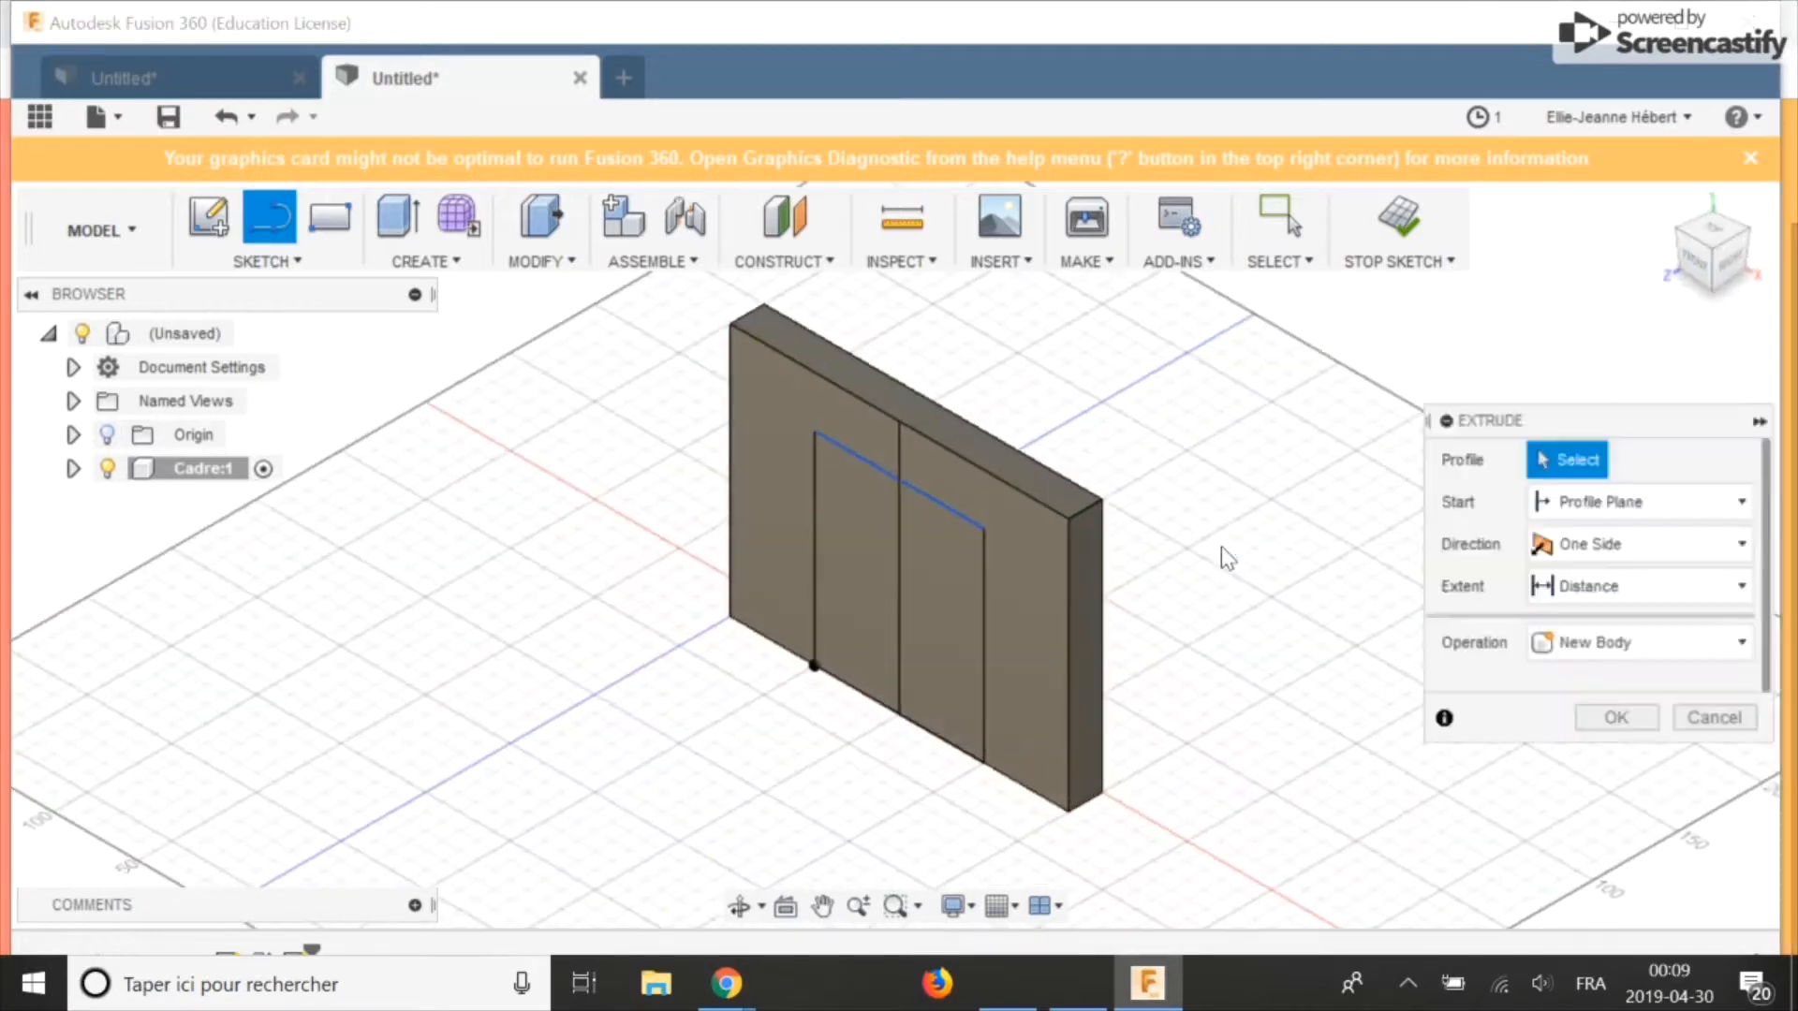
click(914, 617)
click(834, 592)
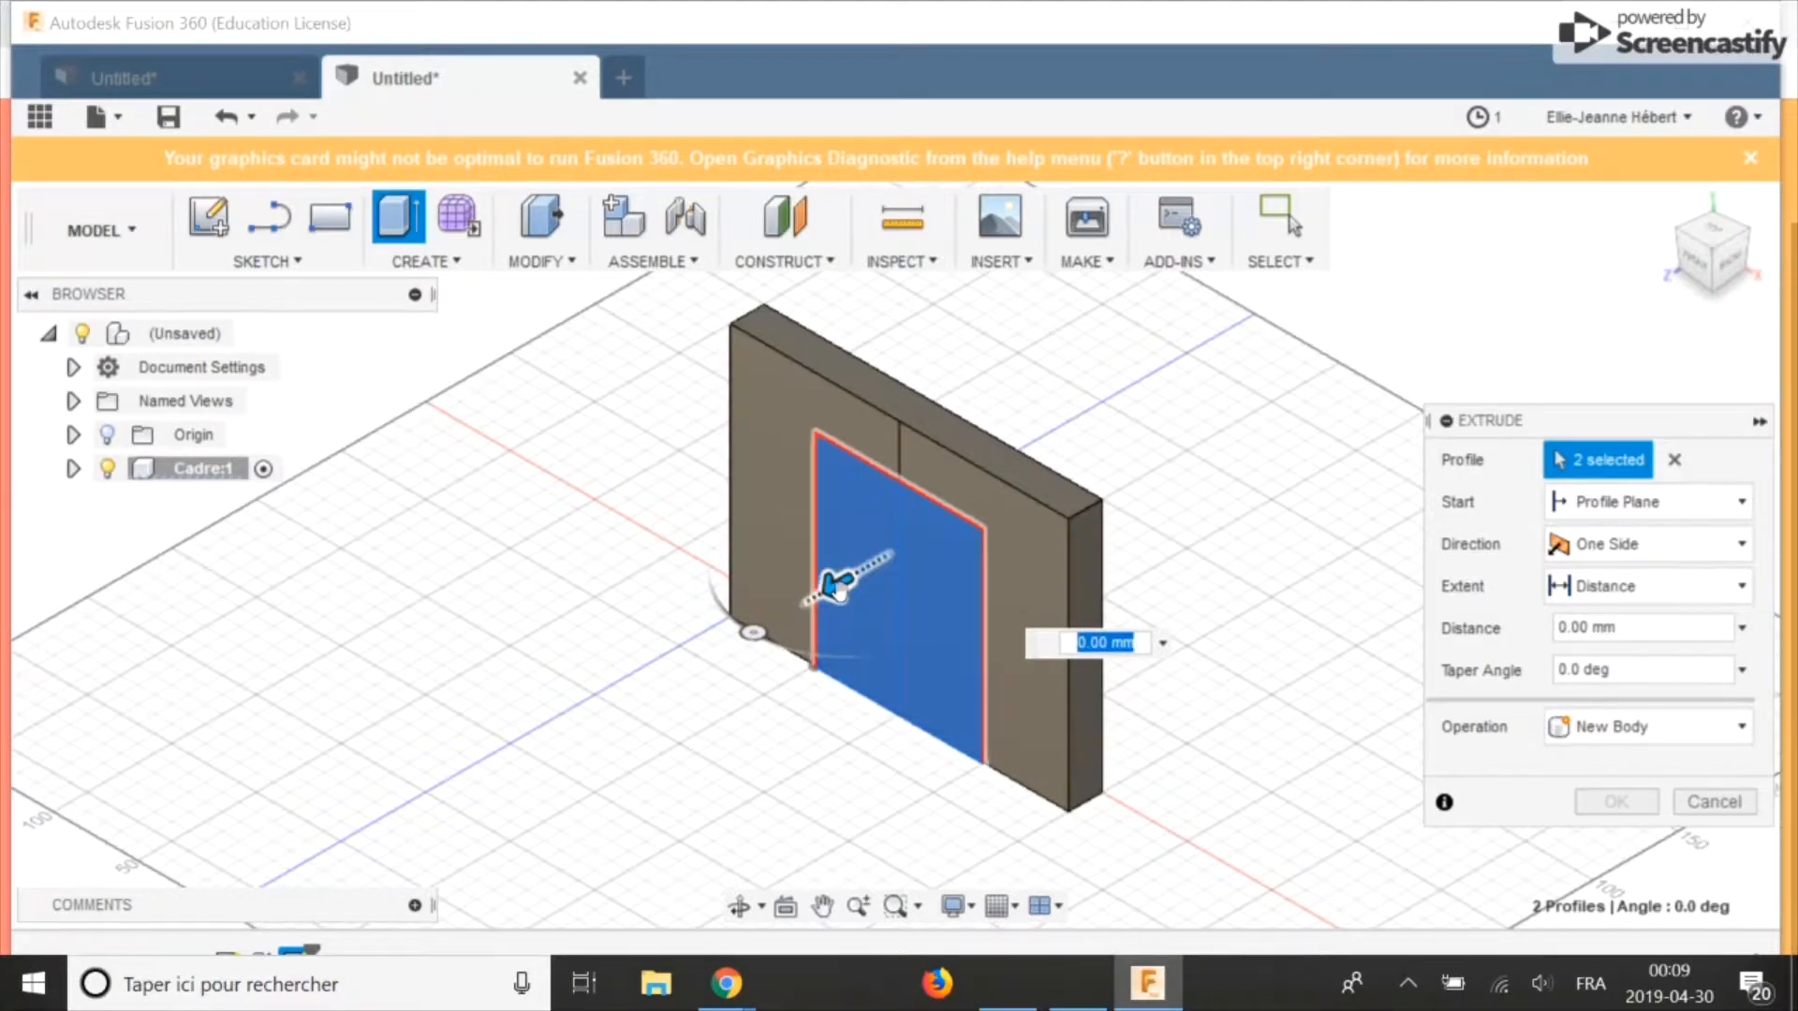
drag(840, 584, 714, 663)
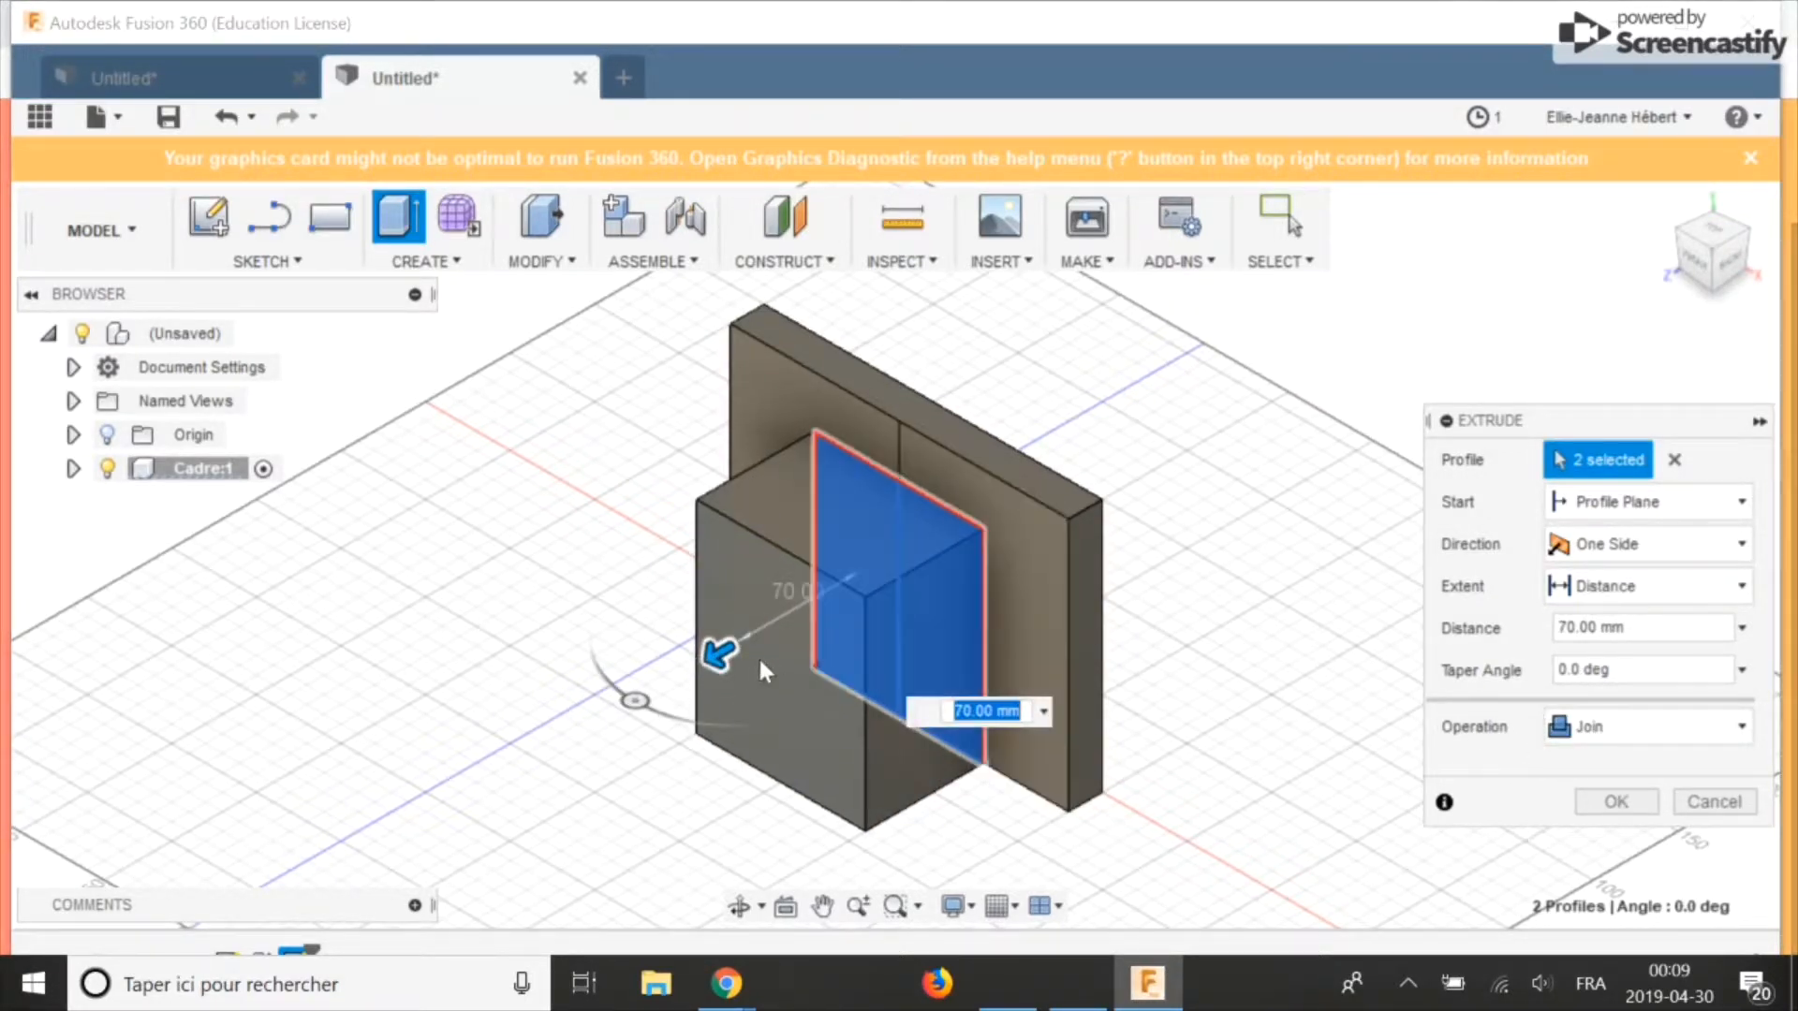
drag(718, 651, 1139, 446)
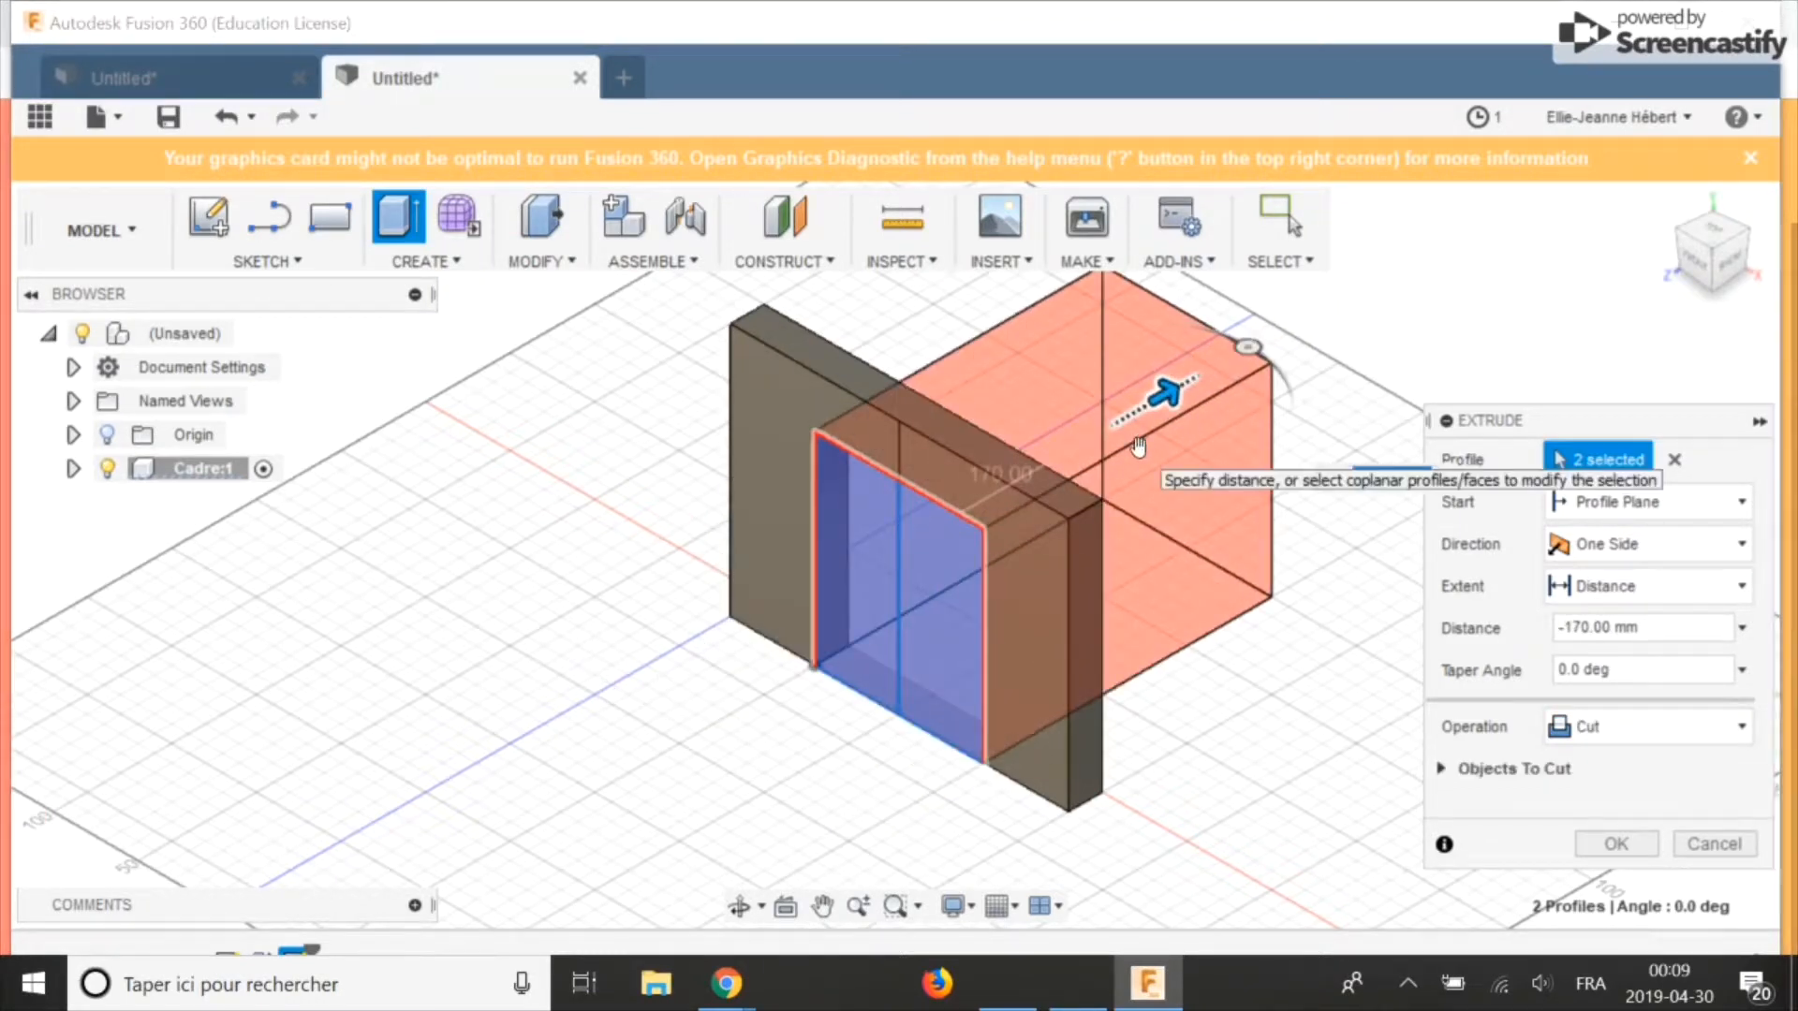
click(1611, 845)
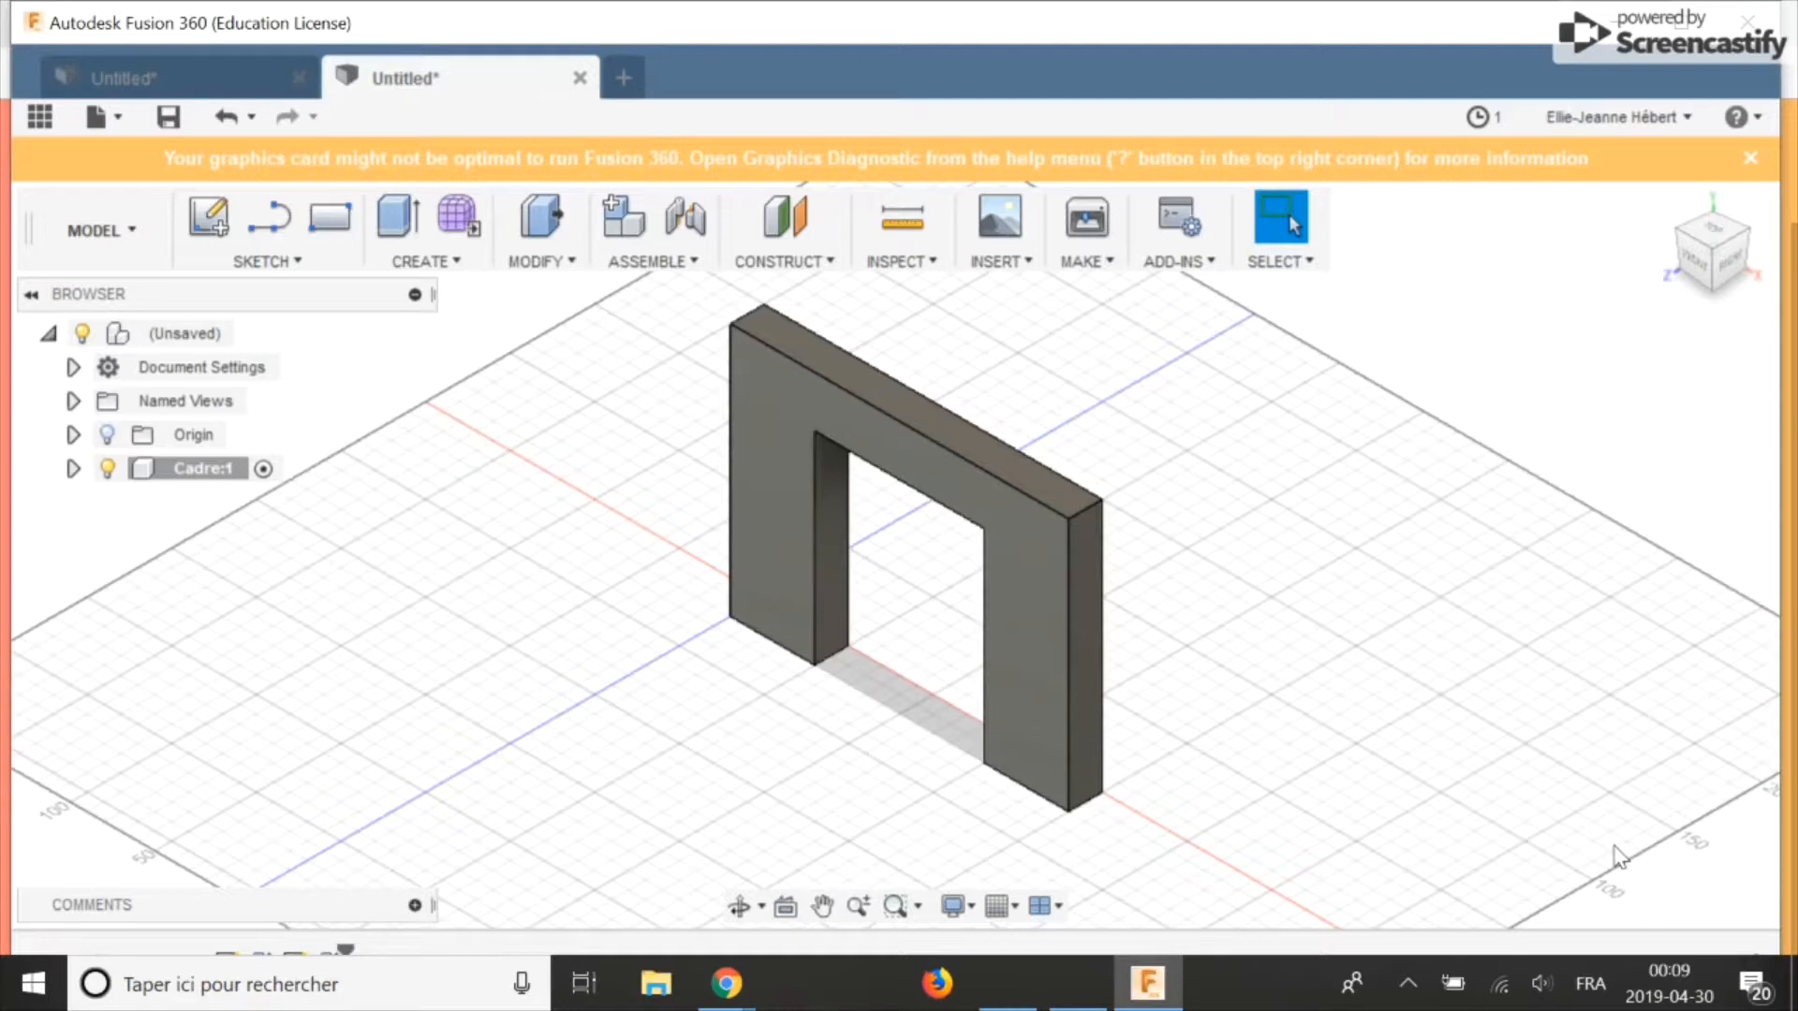
Step: Sketch a 6 mm diameter circle on the underside of the doorway's lintel, near its right end and centred across the thickness
mouse_move(1079, 690)
shift+middle_down()
mouse_move(1278, 614)
mouse_move(1345, 560)
shift+middle_up()
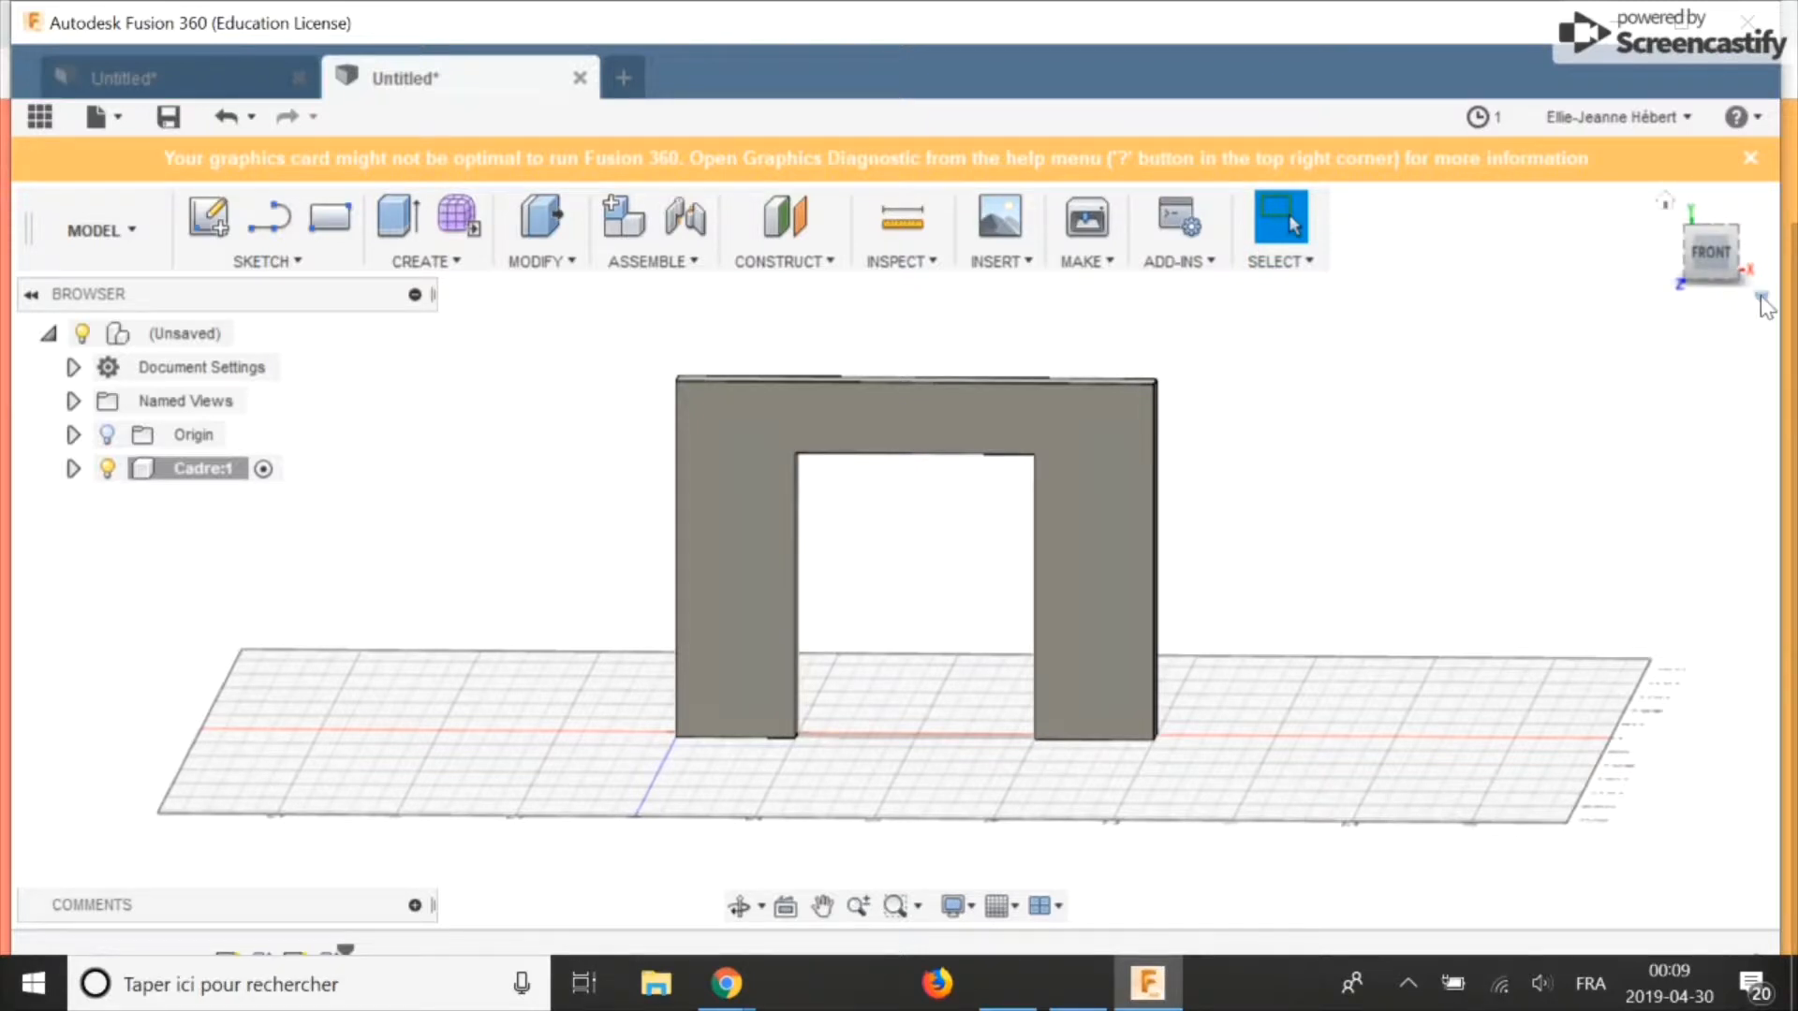
click(1760, 297)
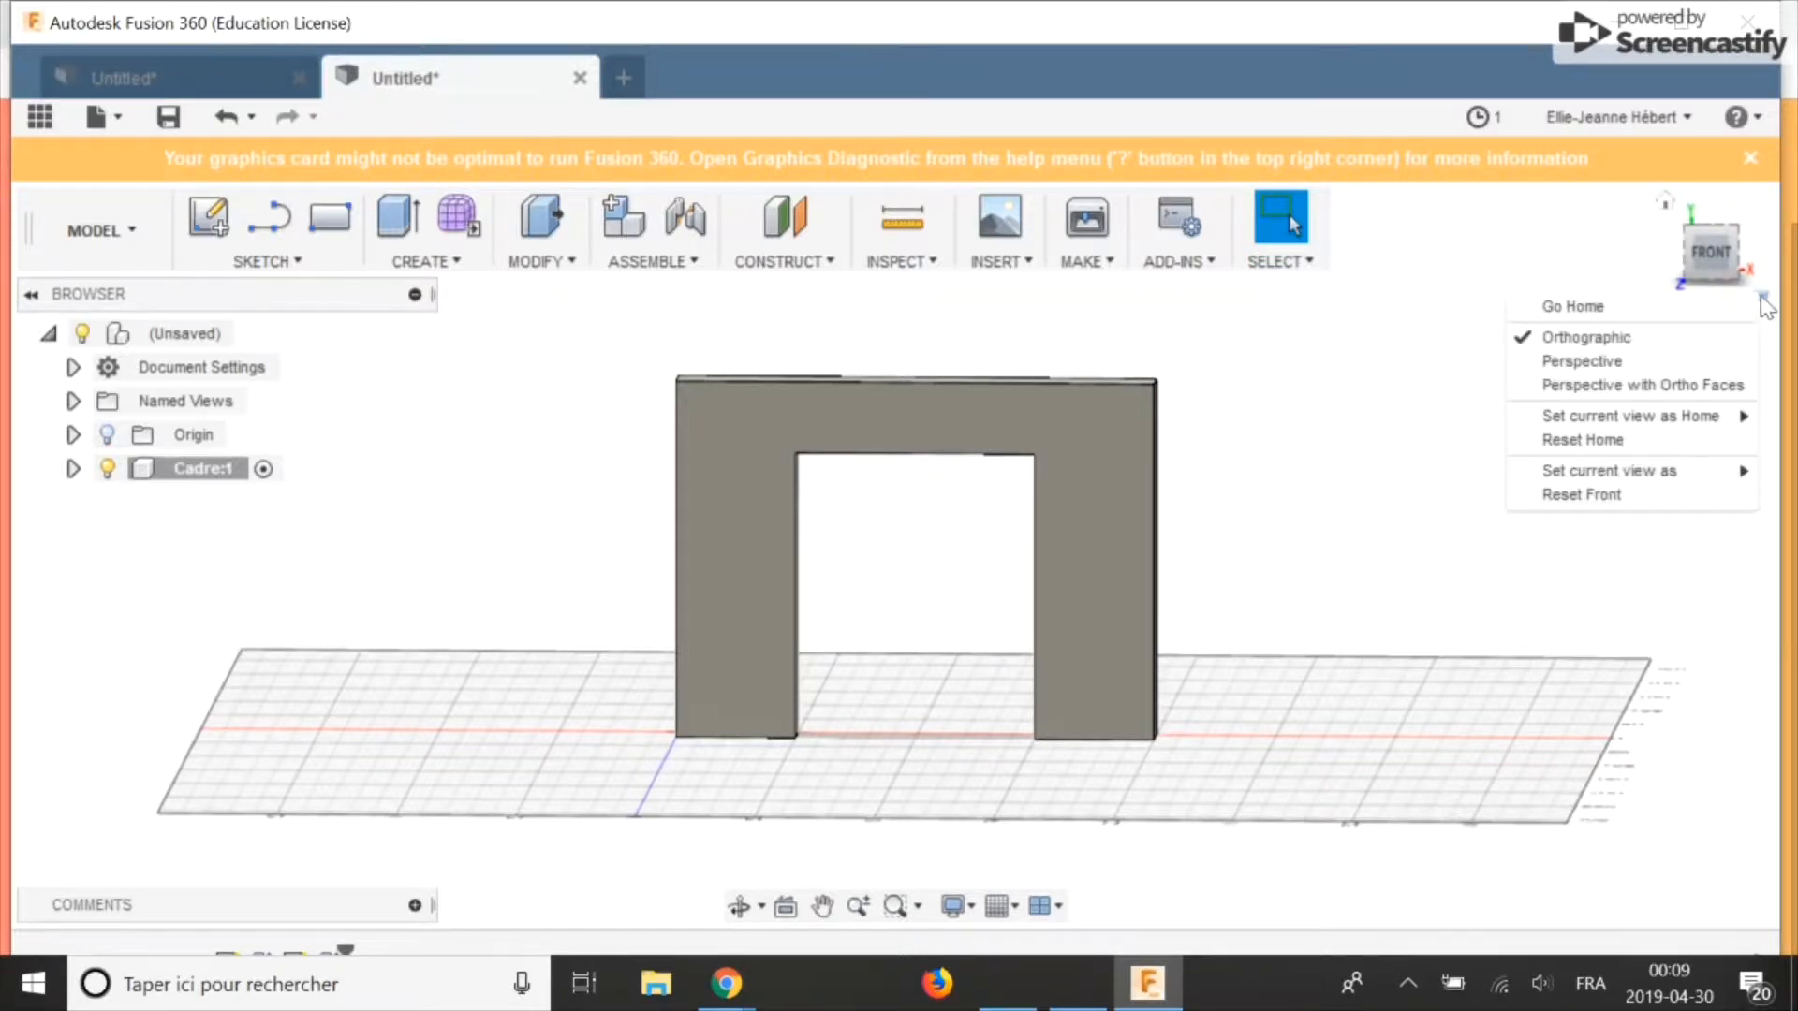
click(1714, 283)
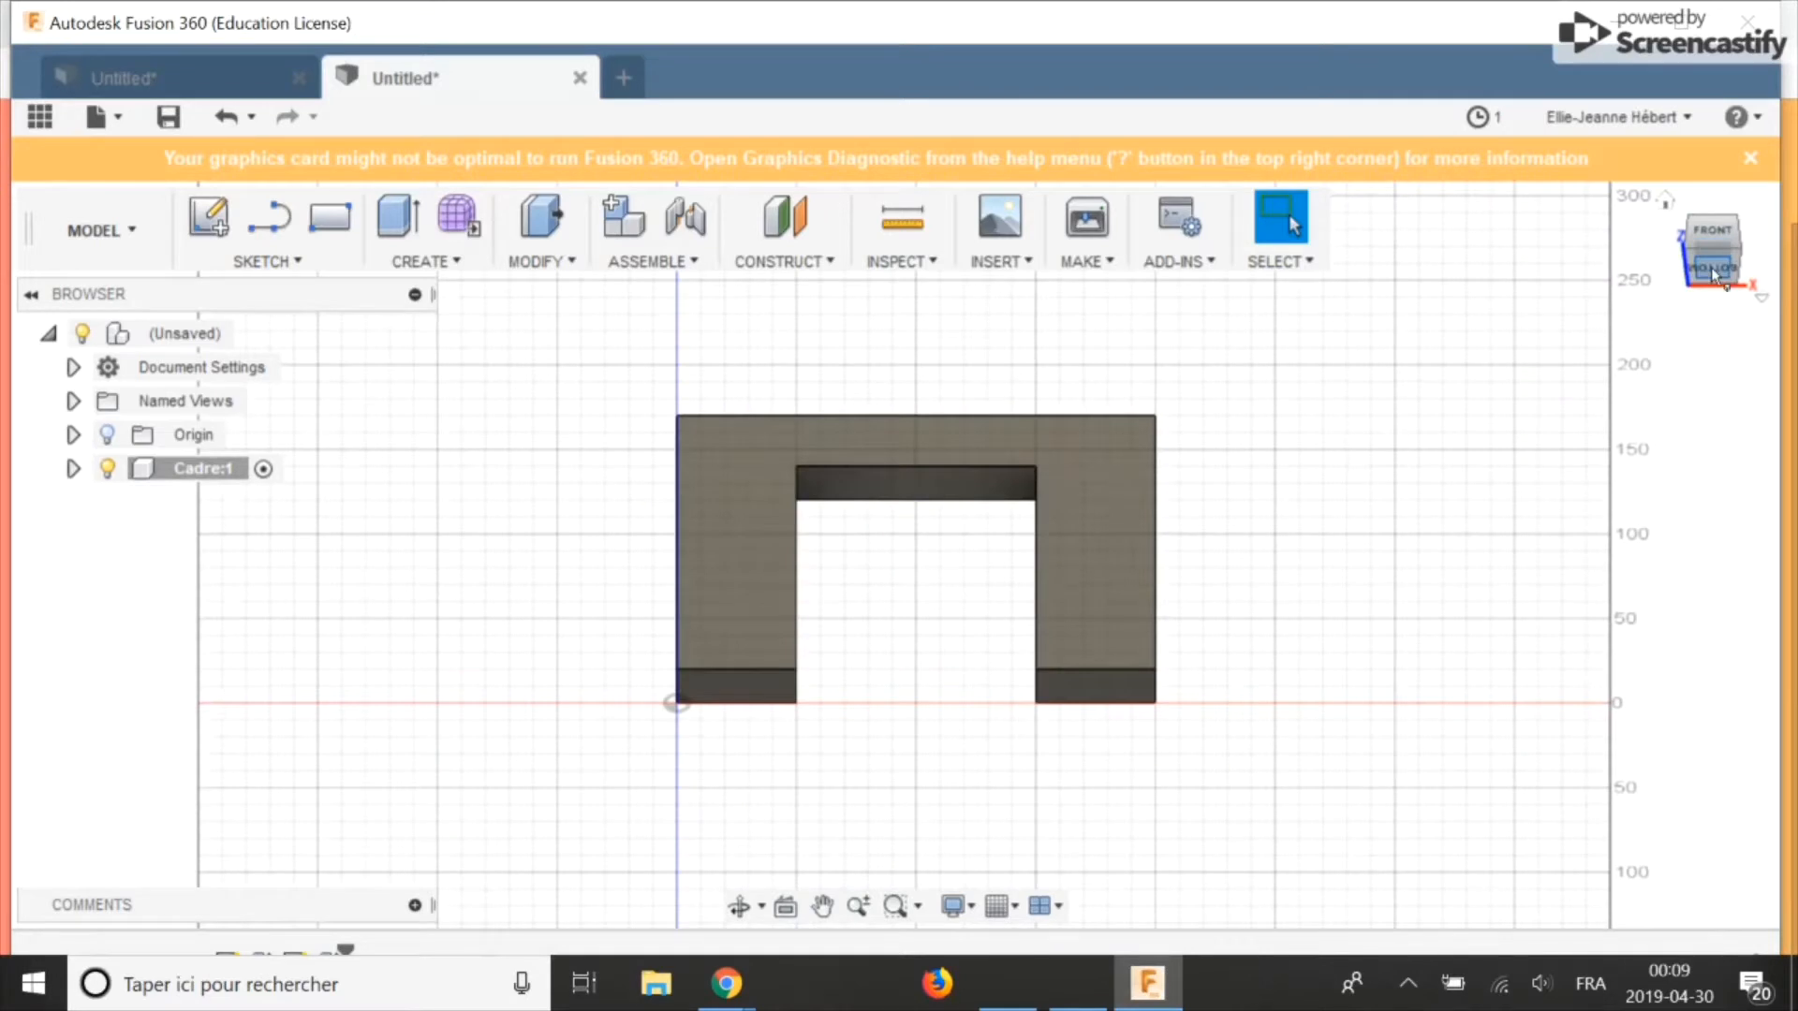
click(1711, 266)
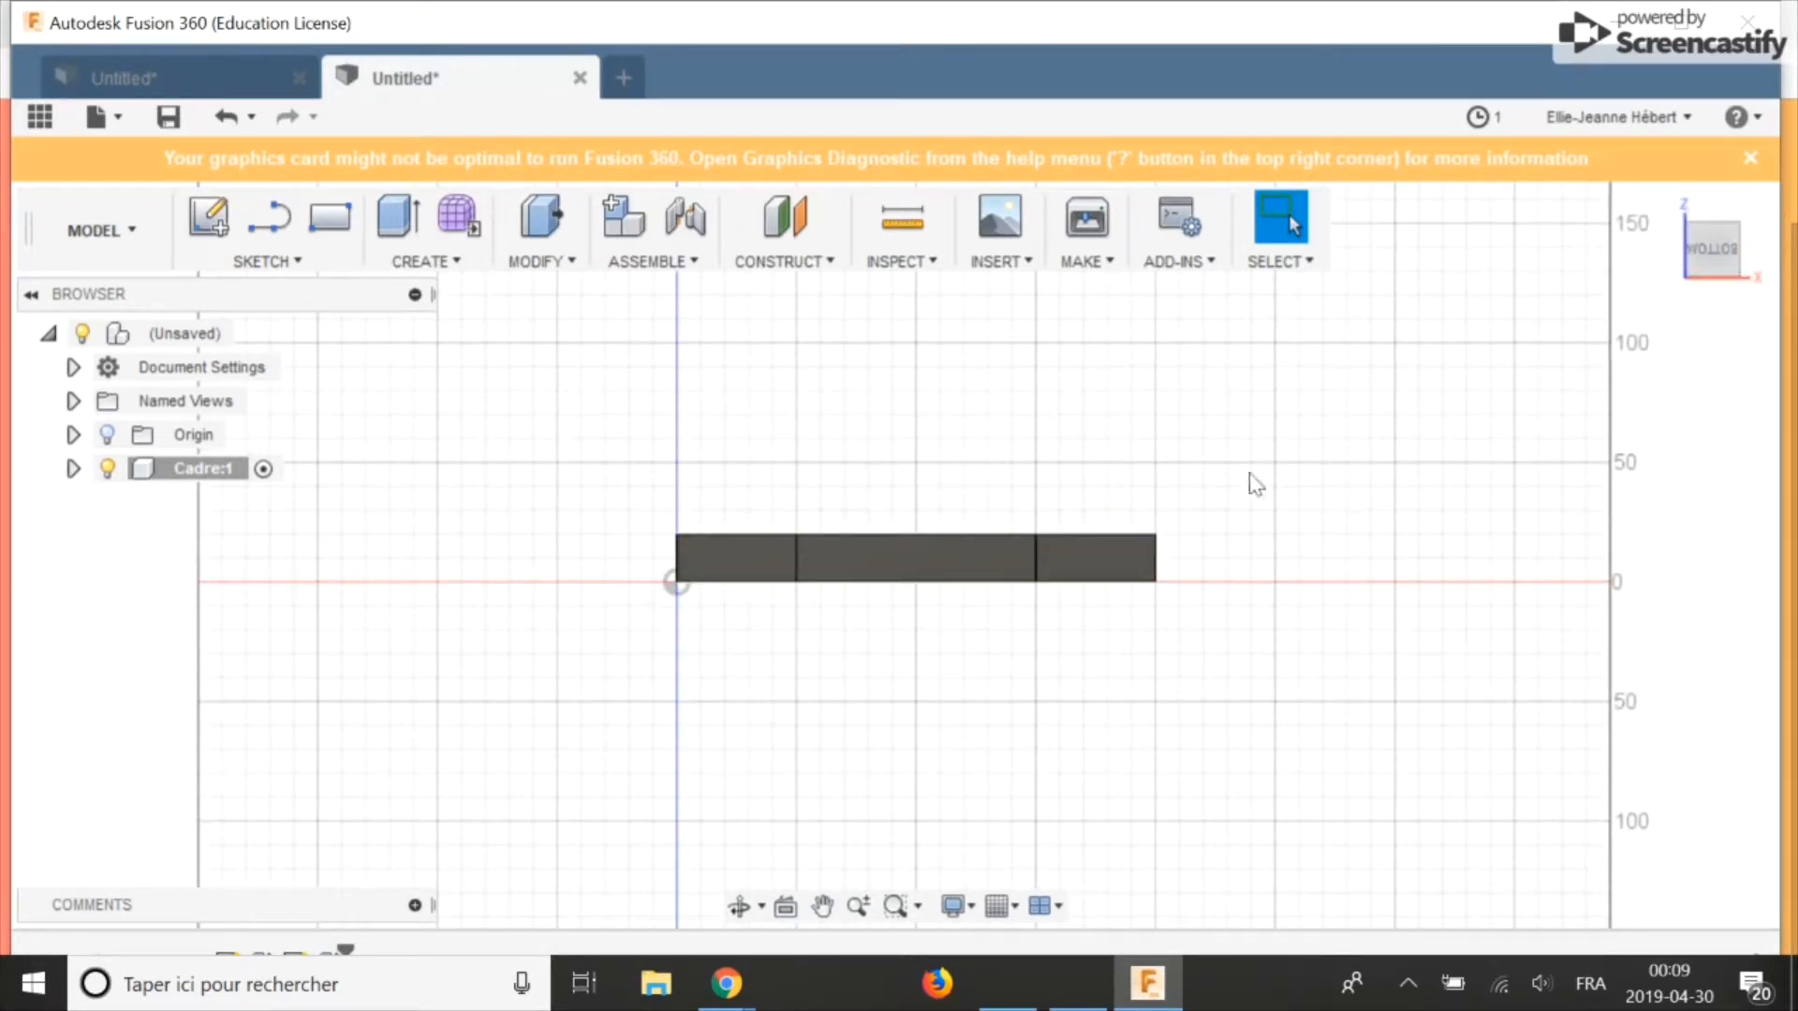
key(c)
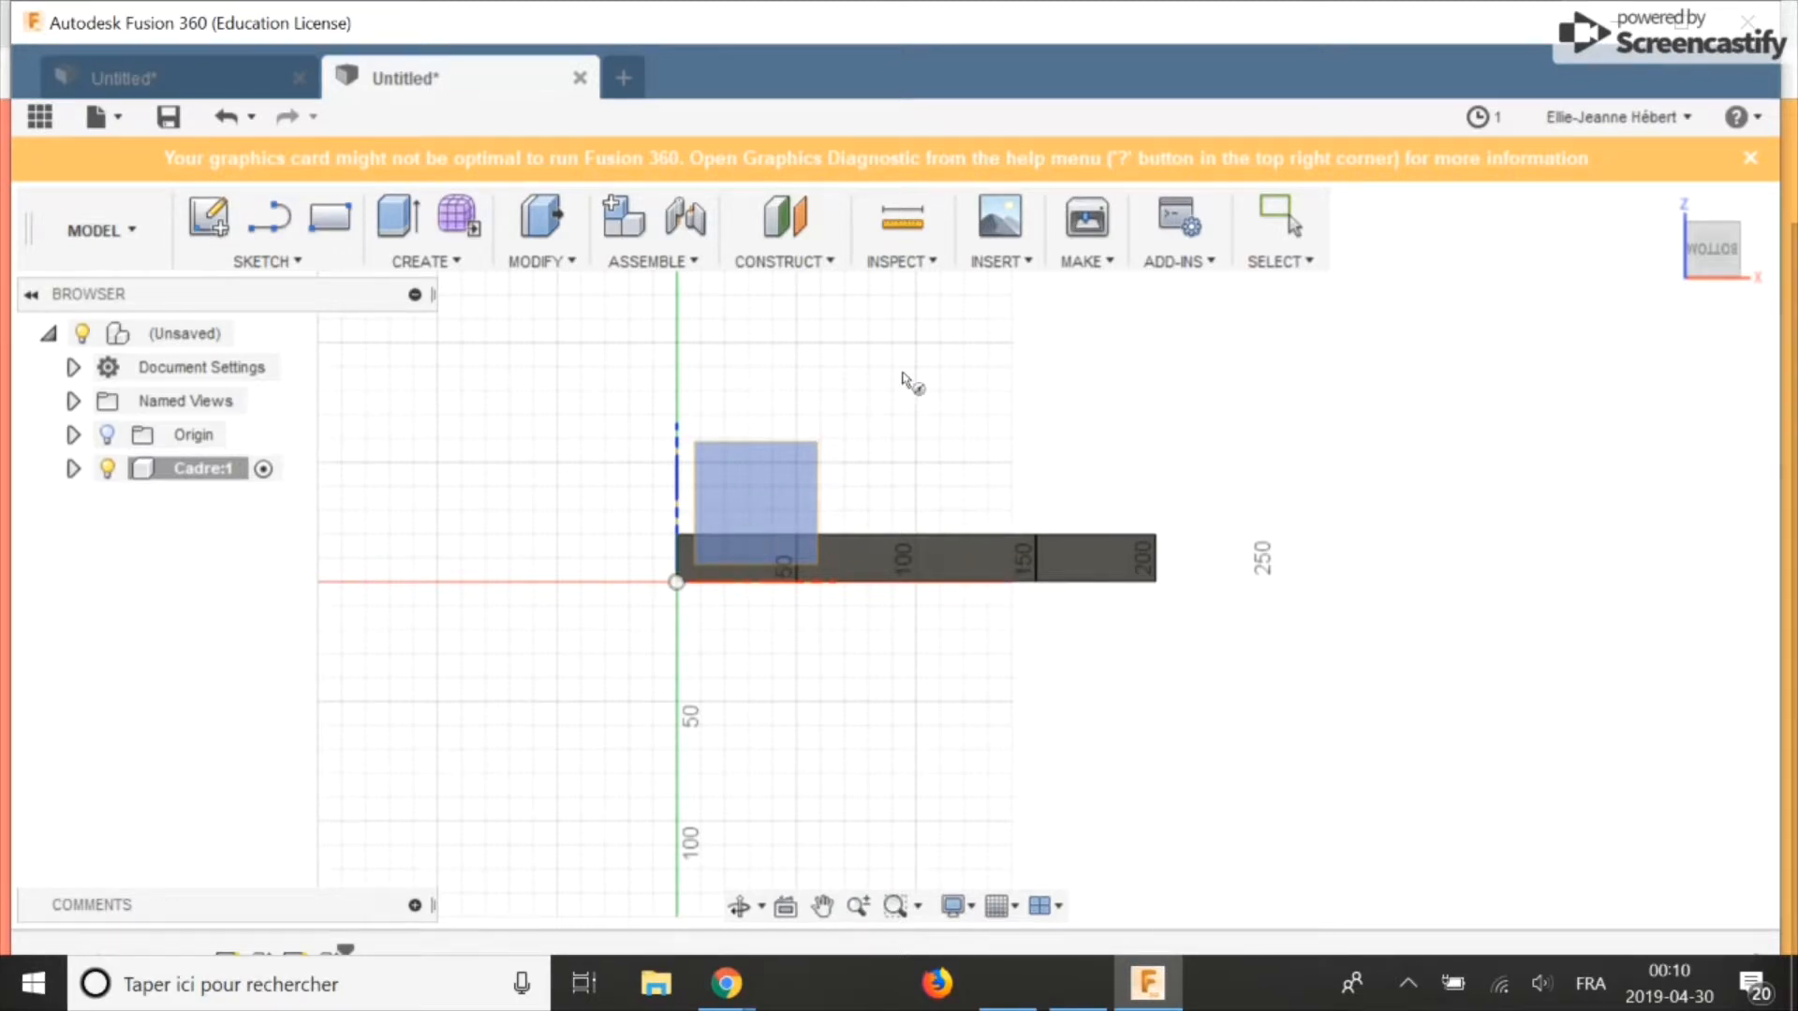
shift+middle_drag(1377, 675, 896, 508)
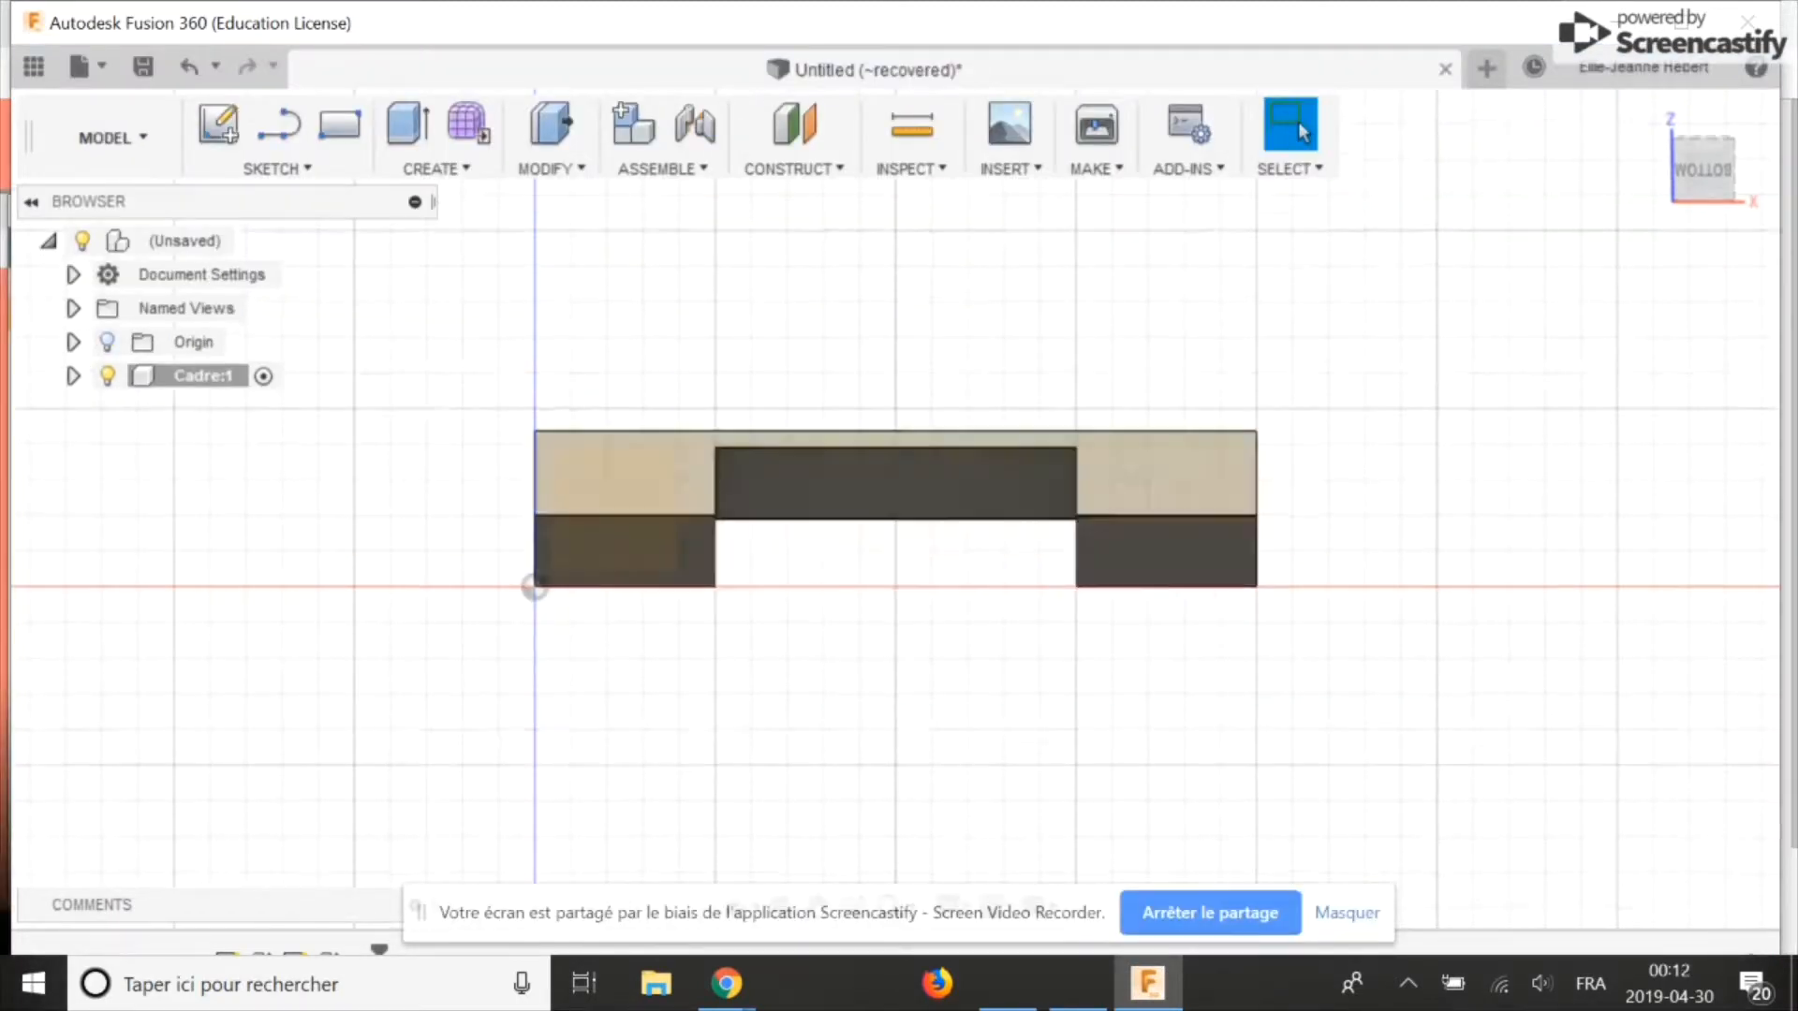
shift+middle_drag(1322, 594, 1328, 457)
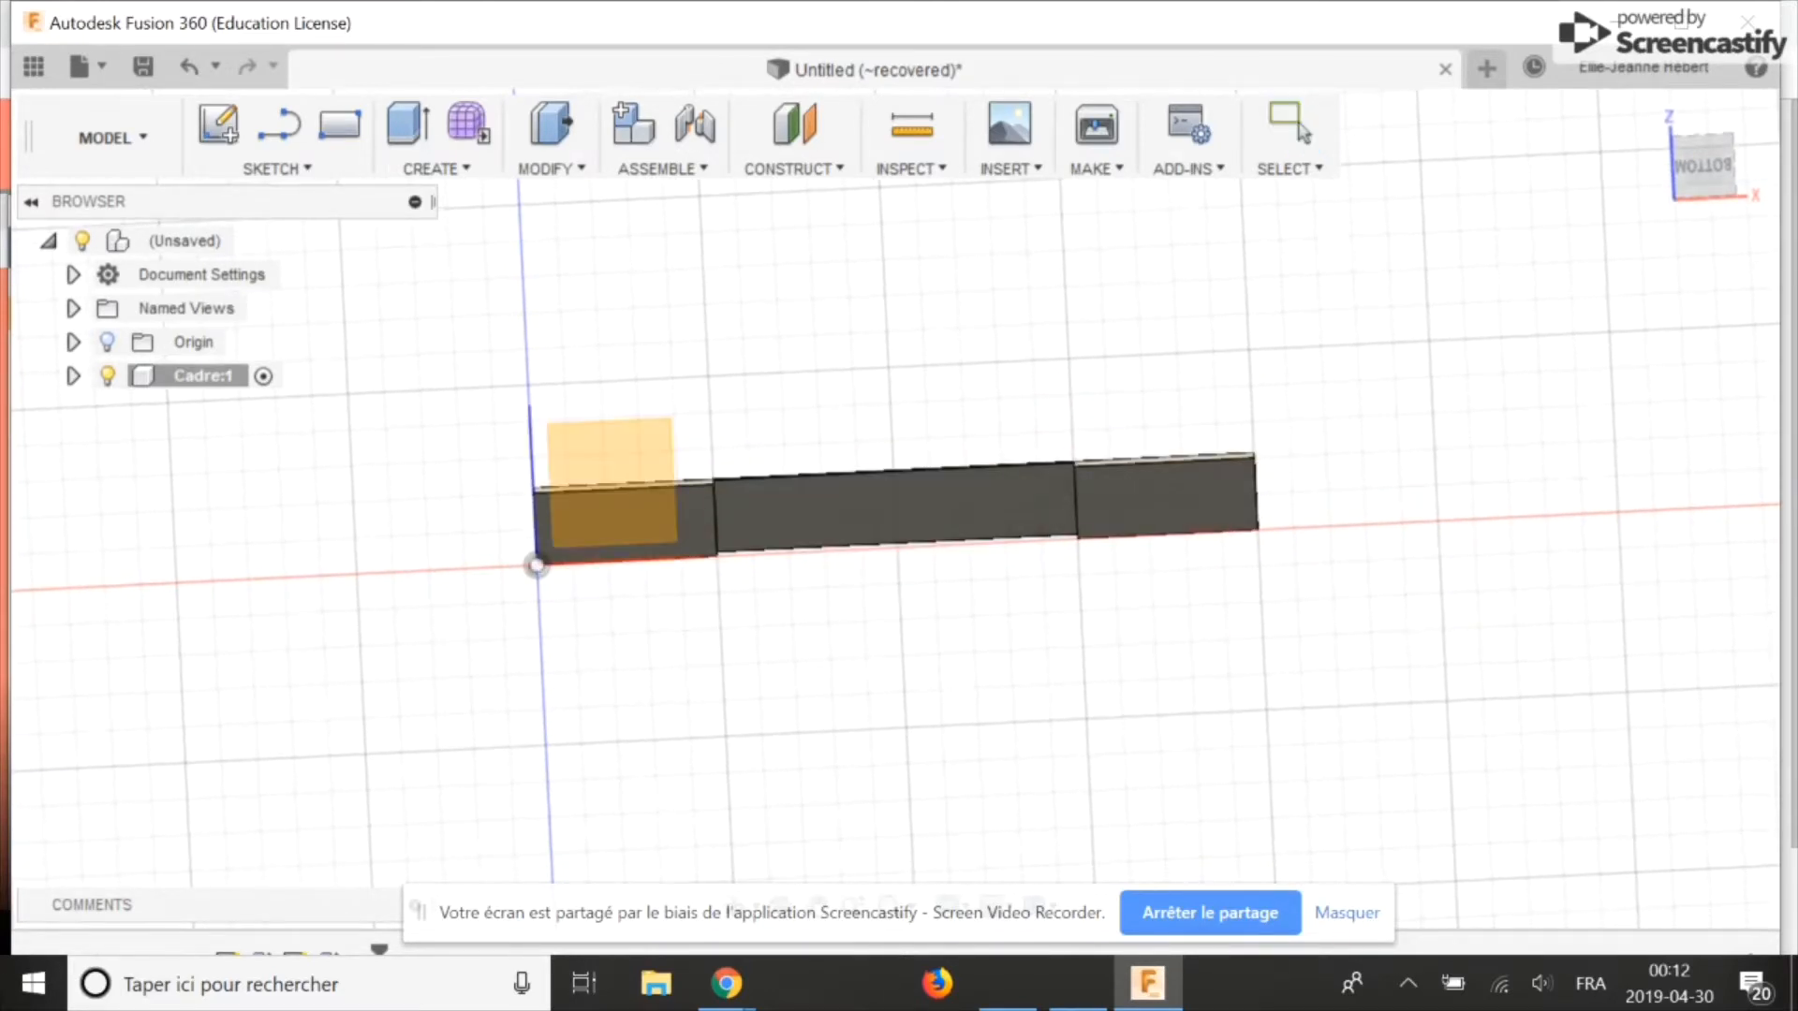
click(1014, 500)
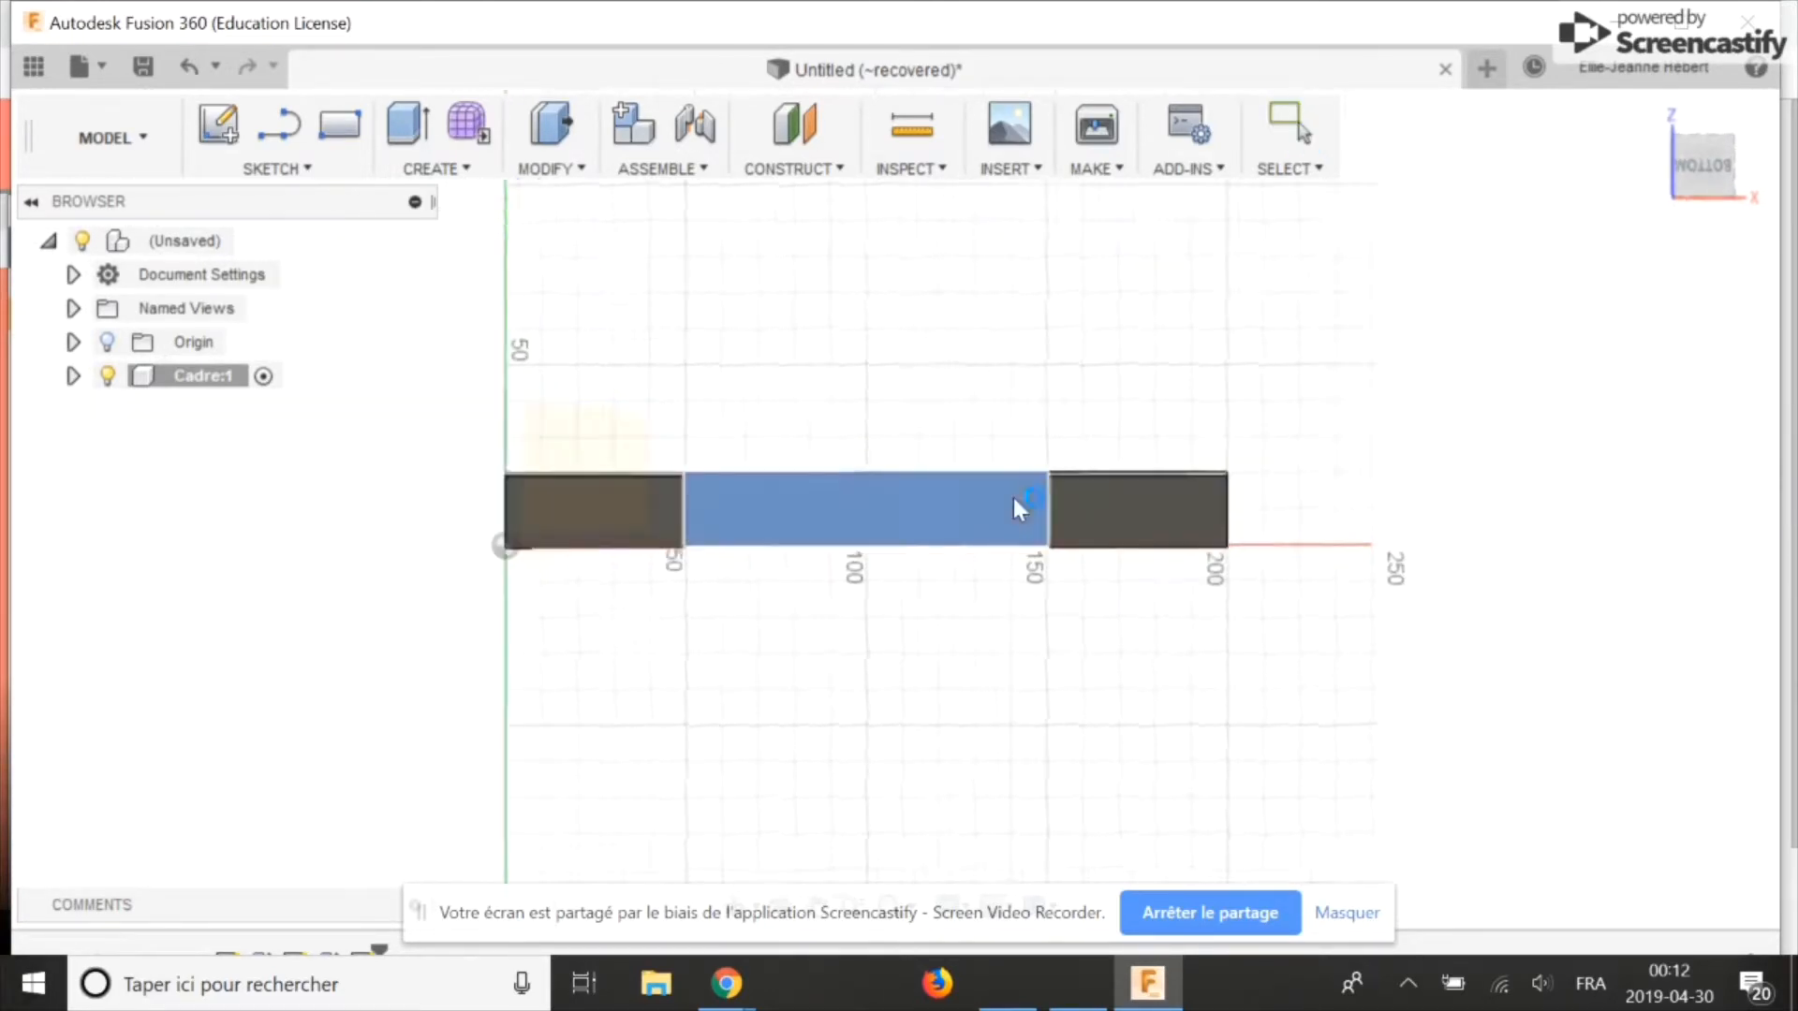
click(921, 515)
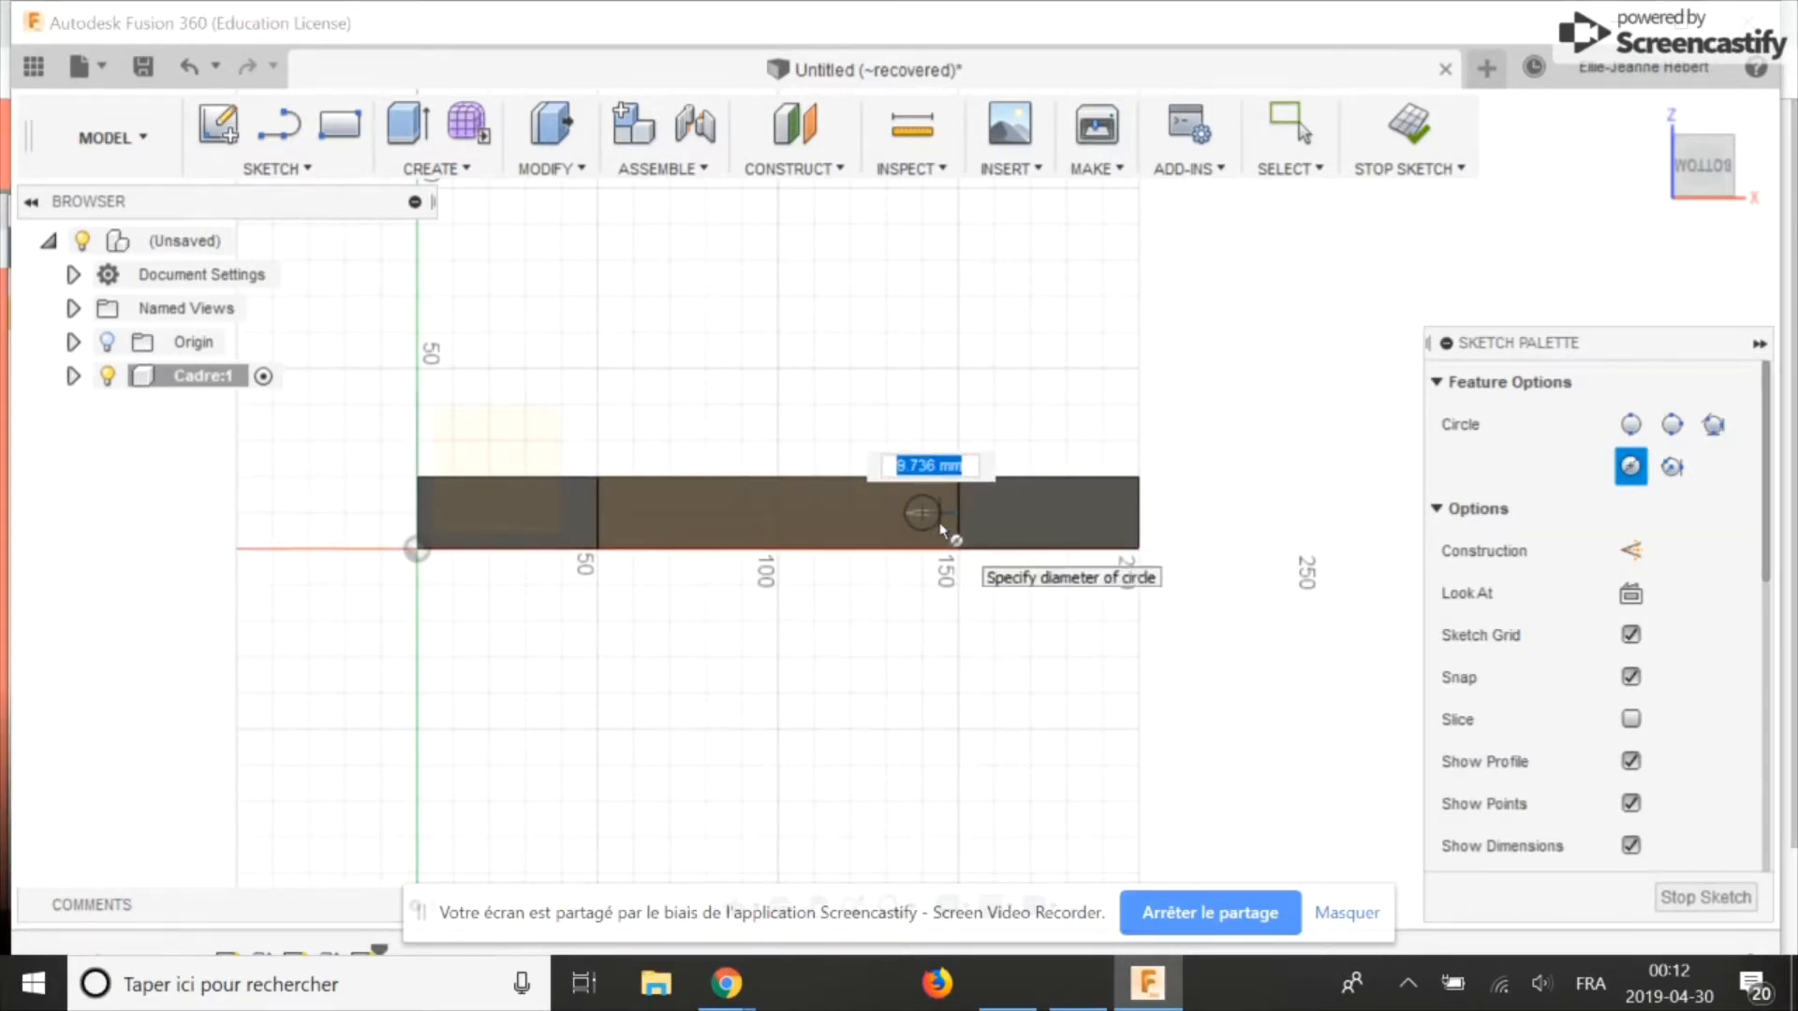
text(6)
key(Return)
key(Escape)
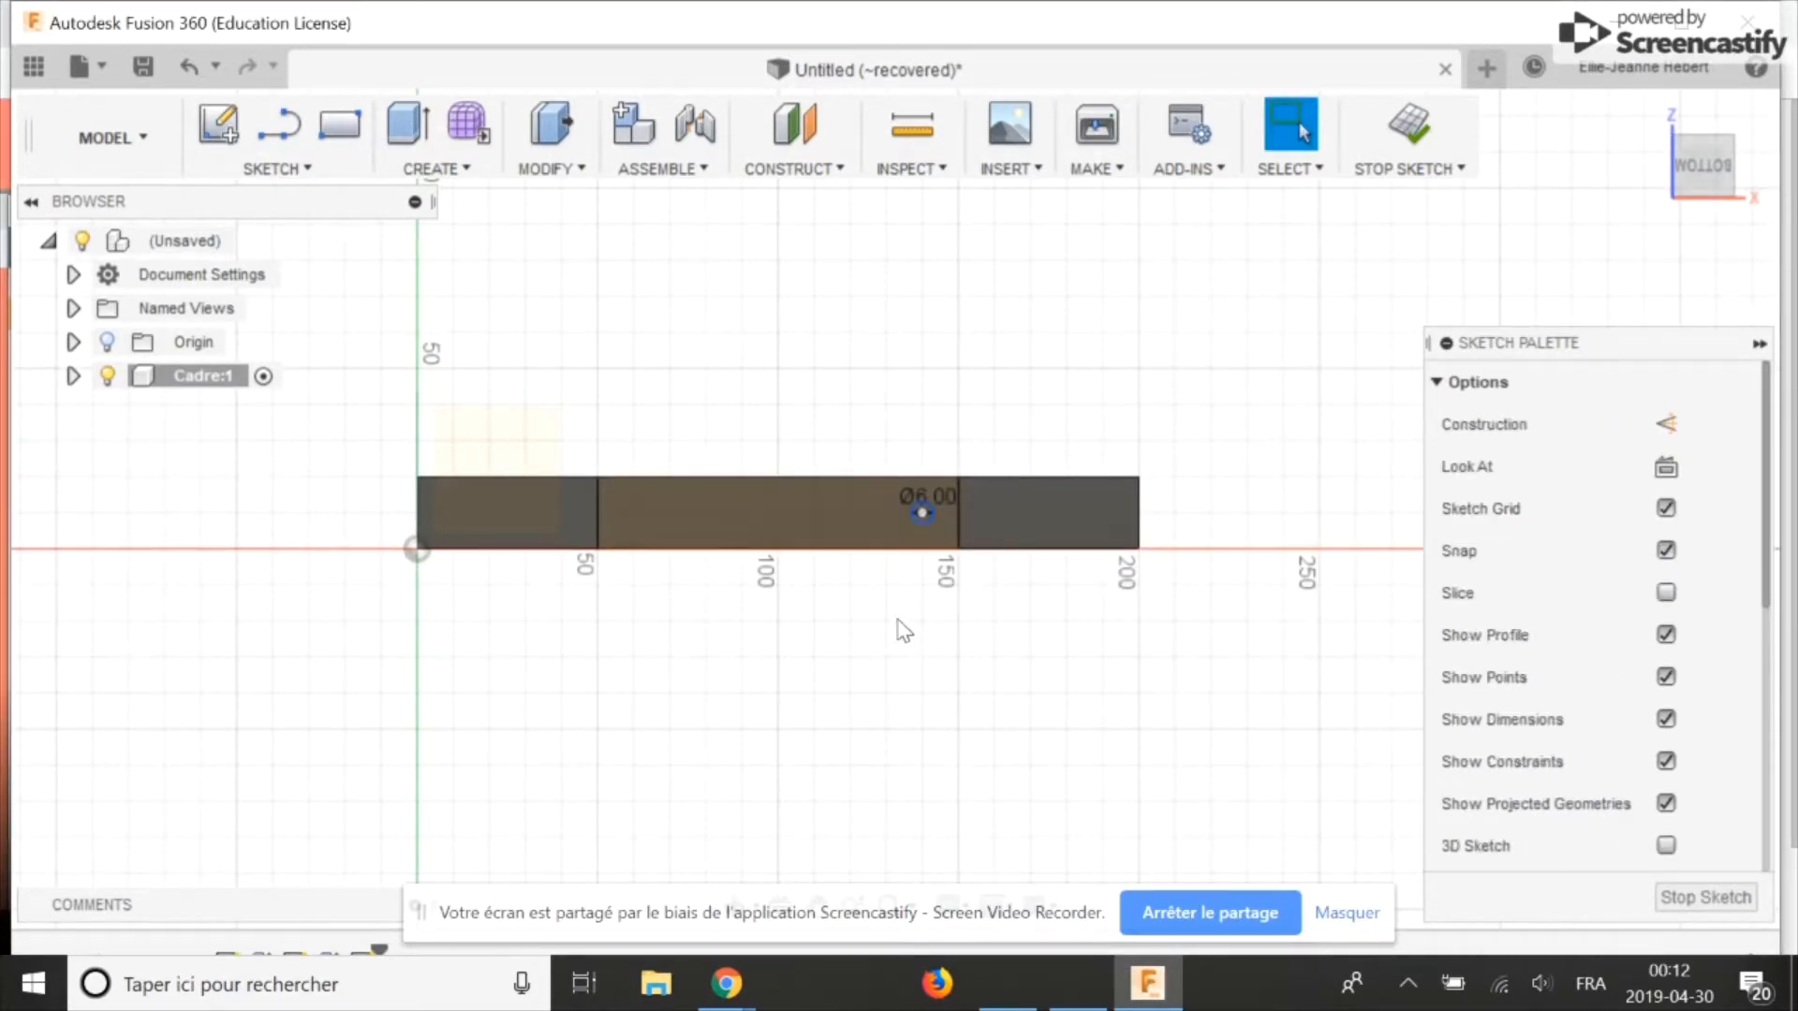
Step: Extrude the circle upward as a cut through the lintel with a distance of -50 mm
key(e)
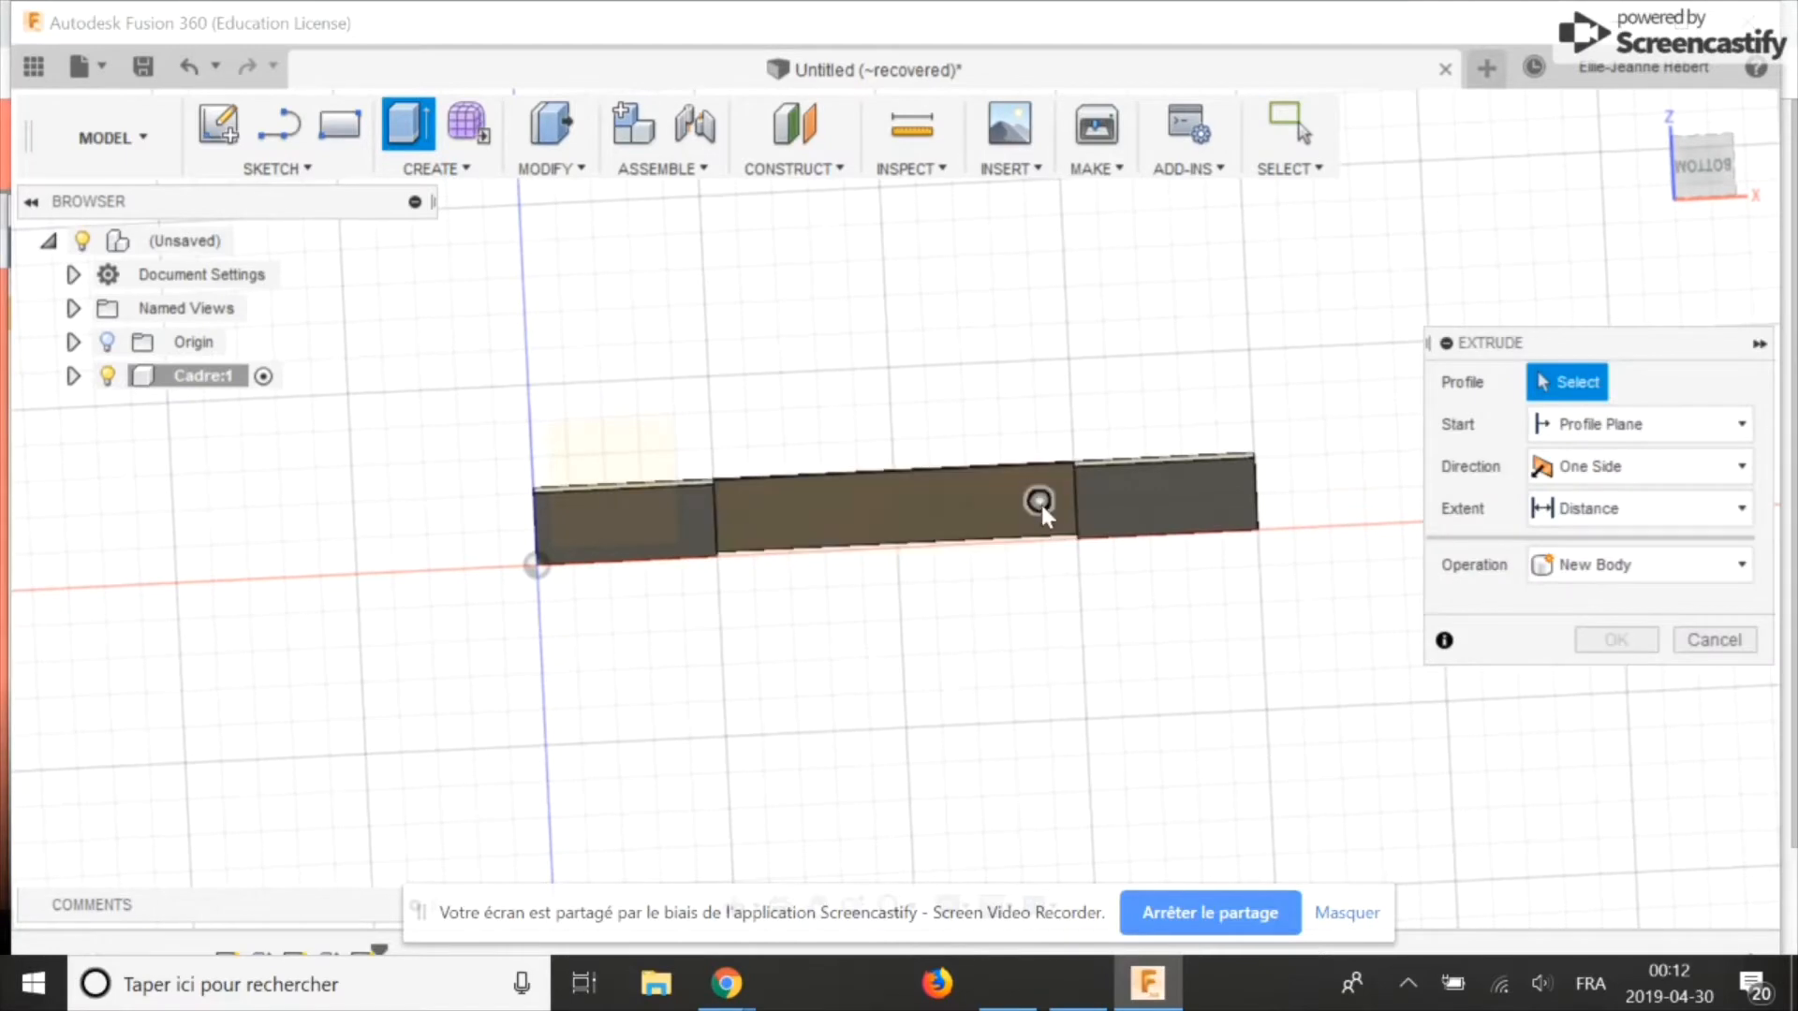
click(1041, 502)
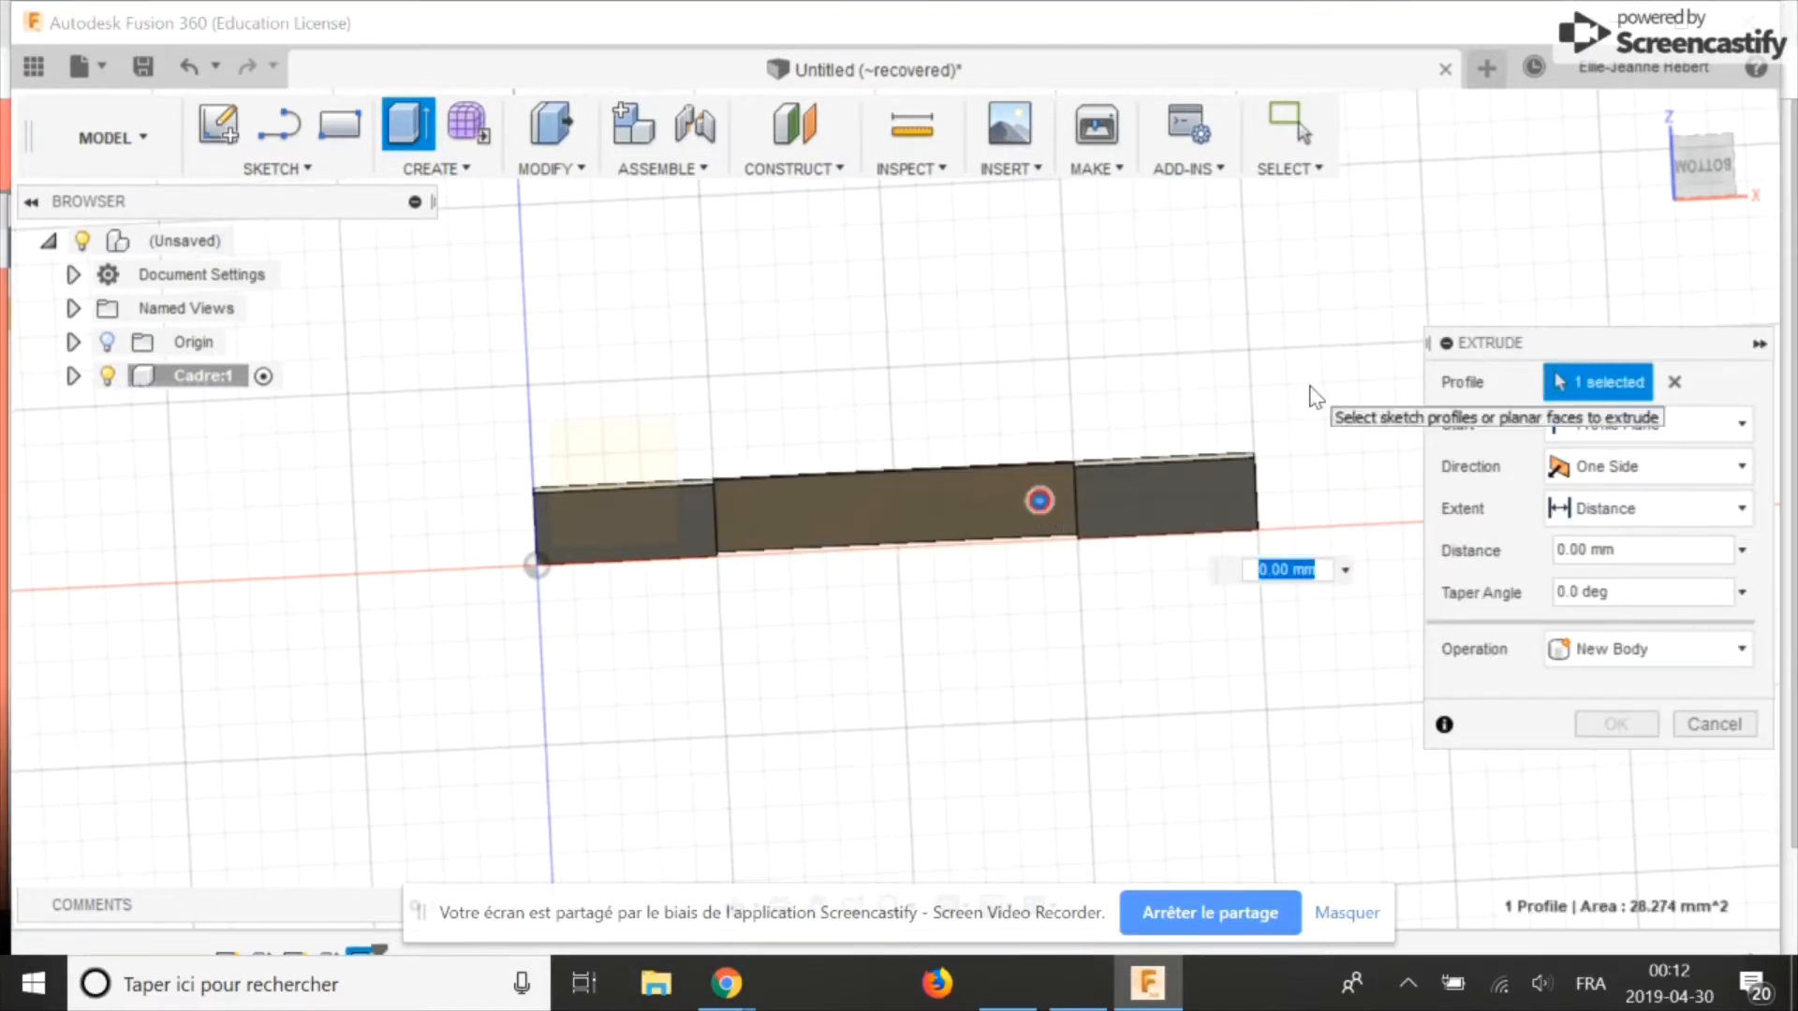
shift+middle_drag(1250, 234, 1255, 393)
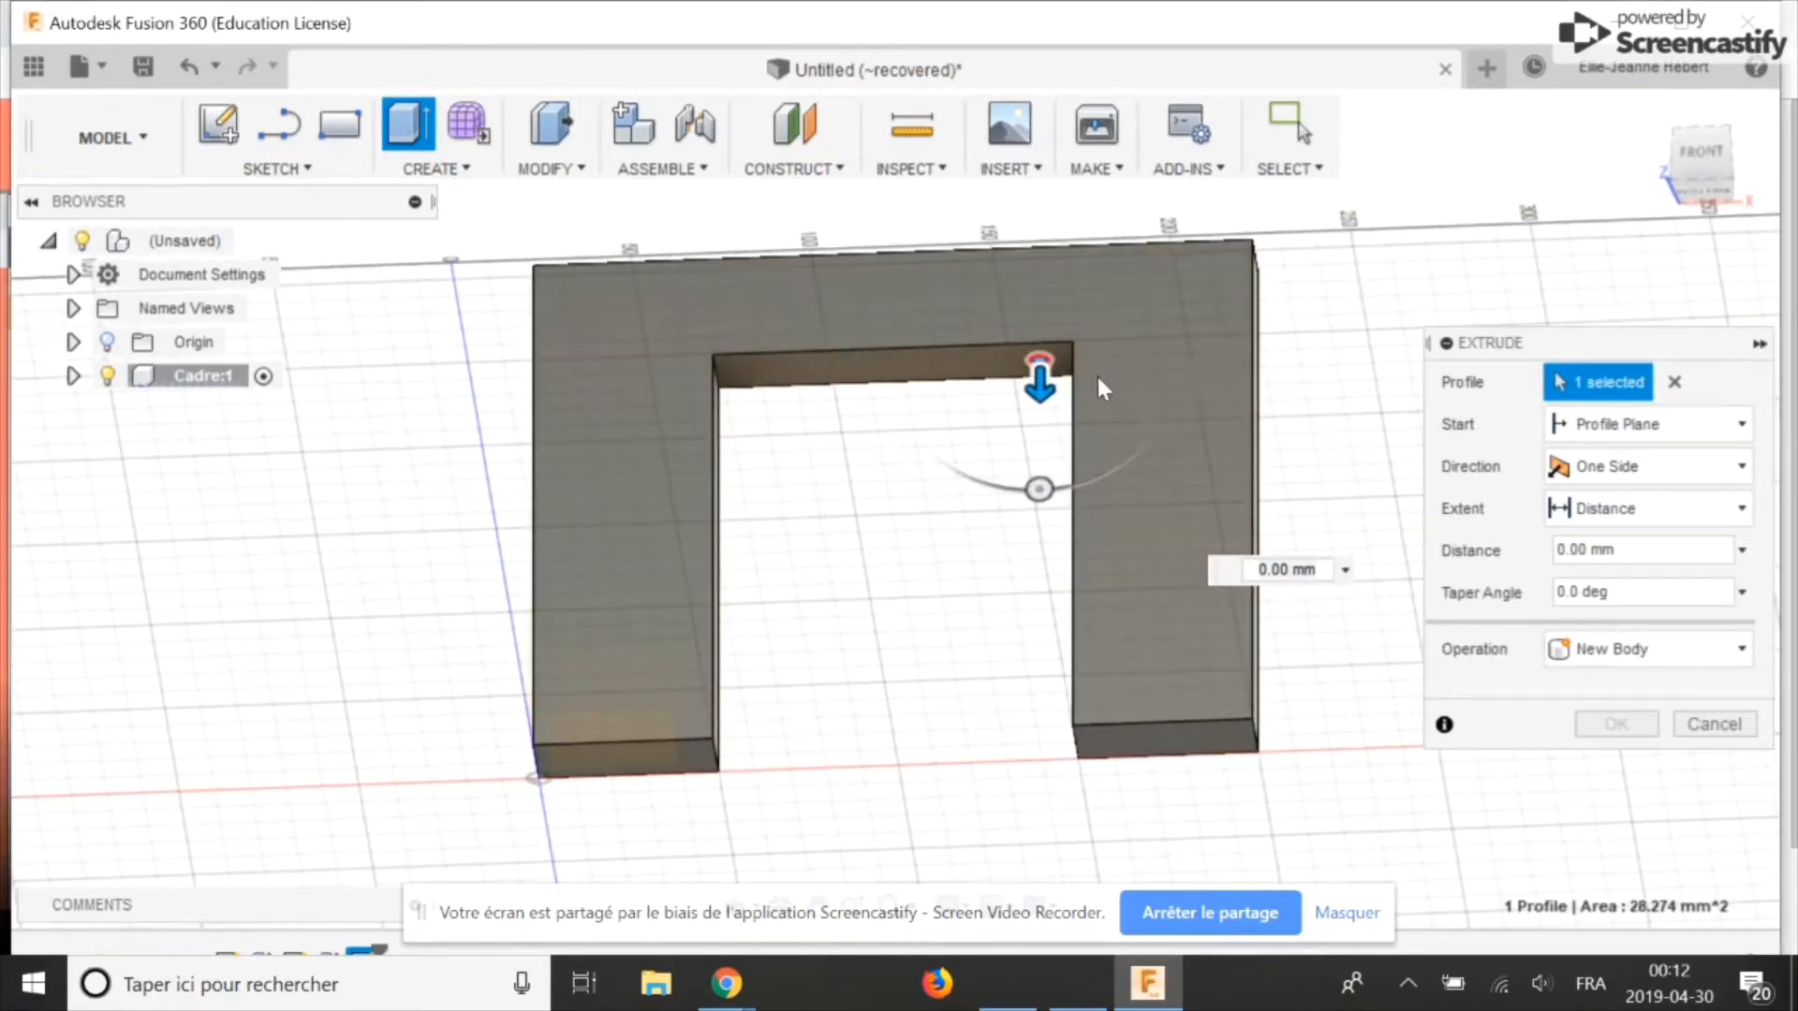
drag(1041, 384, 1024, 231)
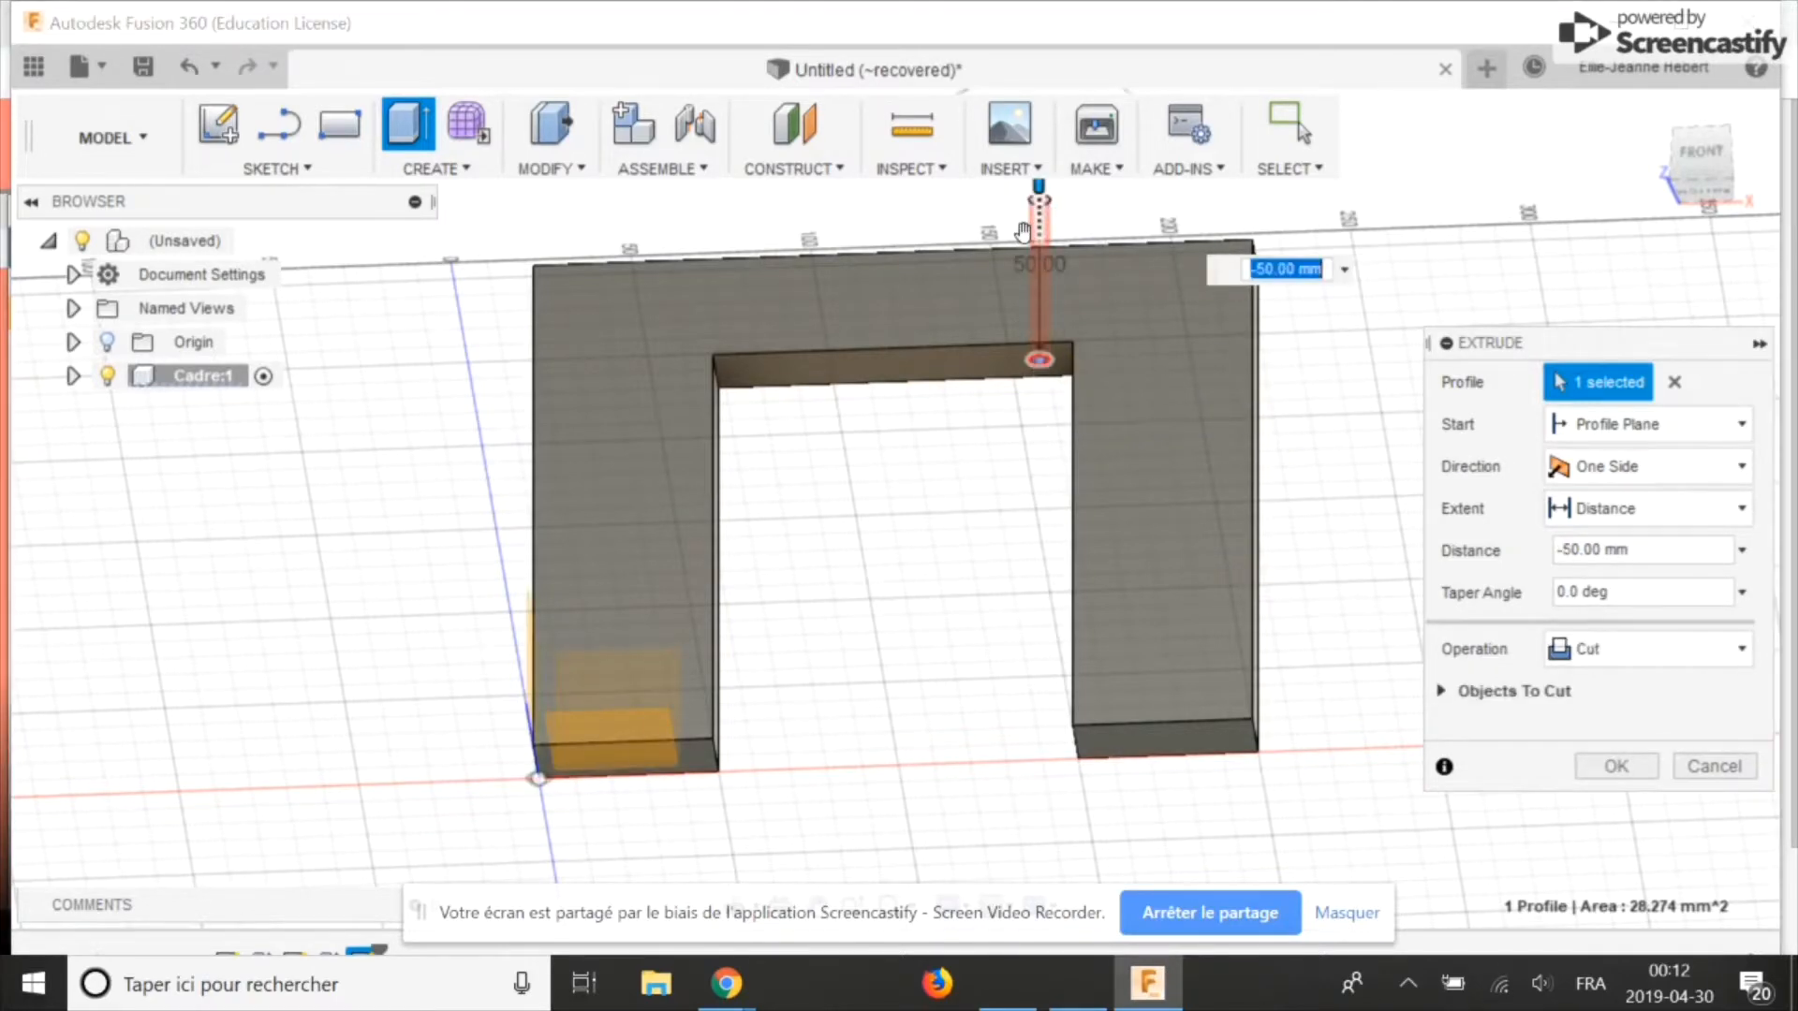
key(Return)
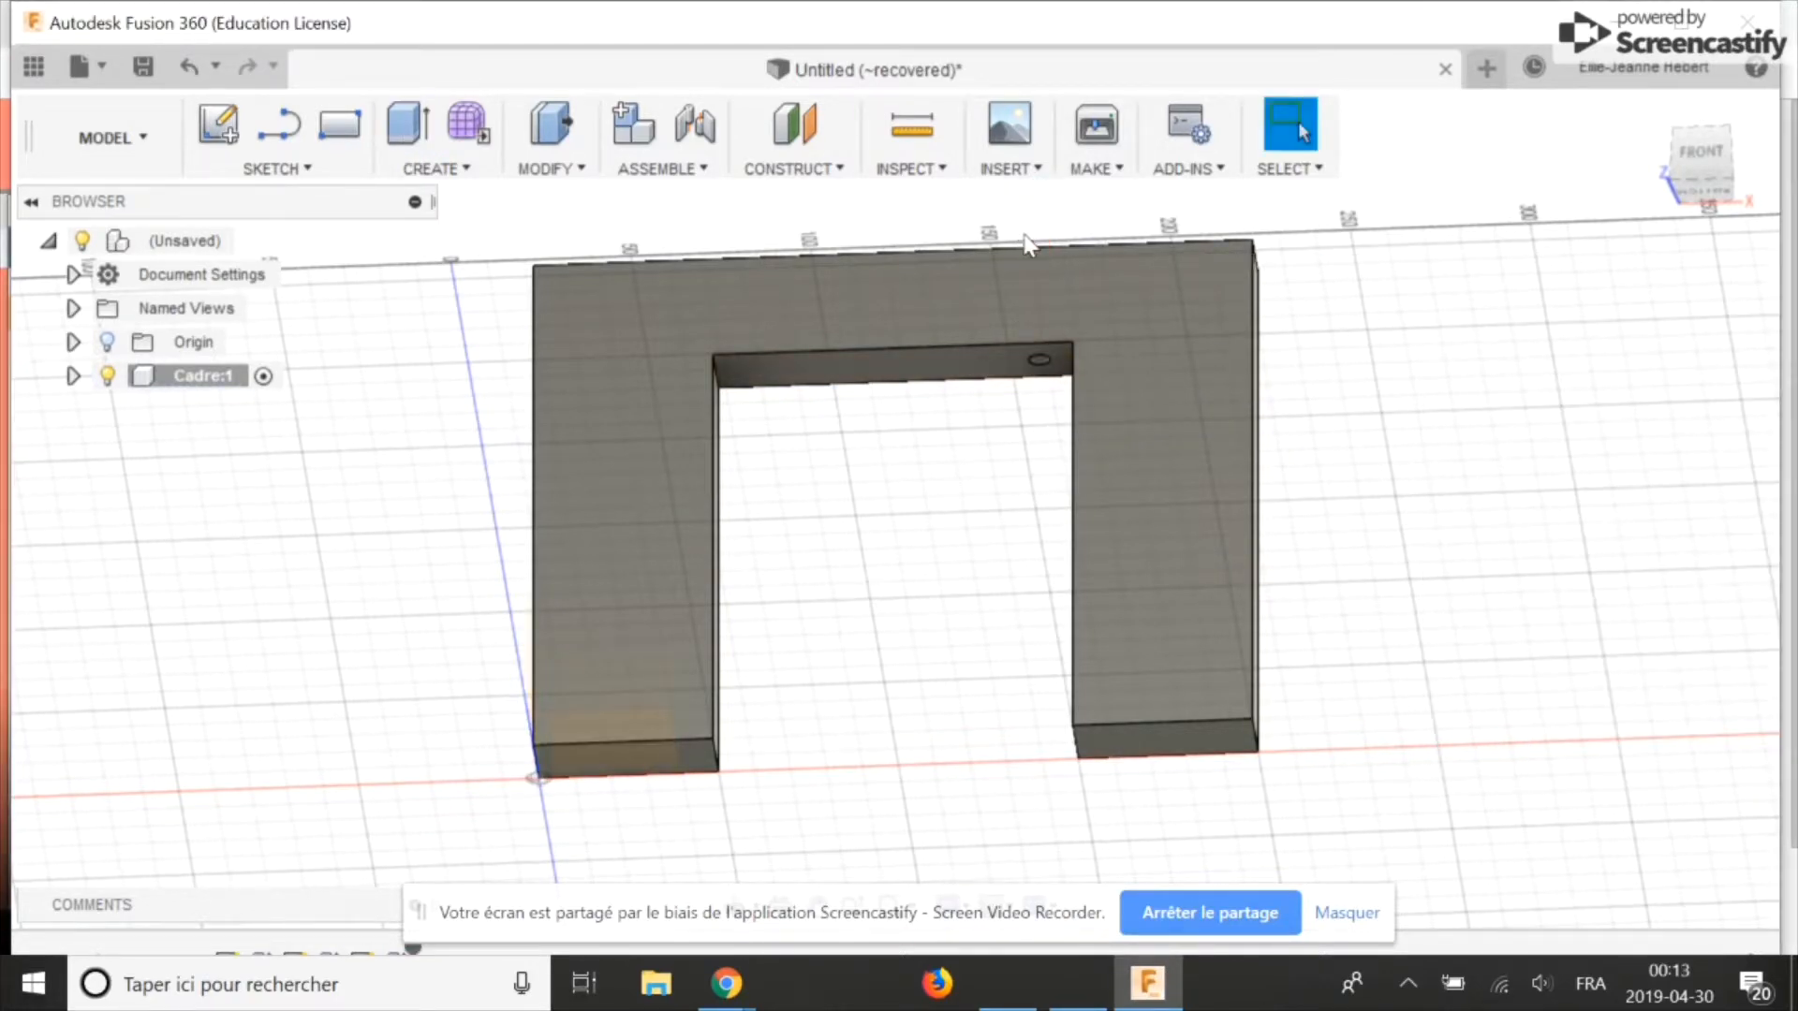
Step: Create a new component under the root of the design and rename it Porte
scroll(1043, 480, down, 3)
shift+middle_drag(1043, 479, 1044, 558)
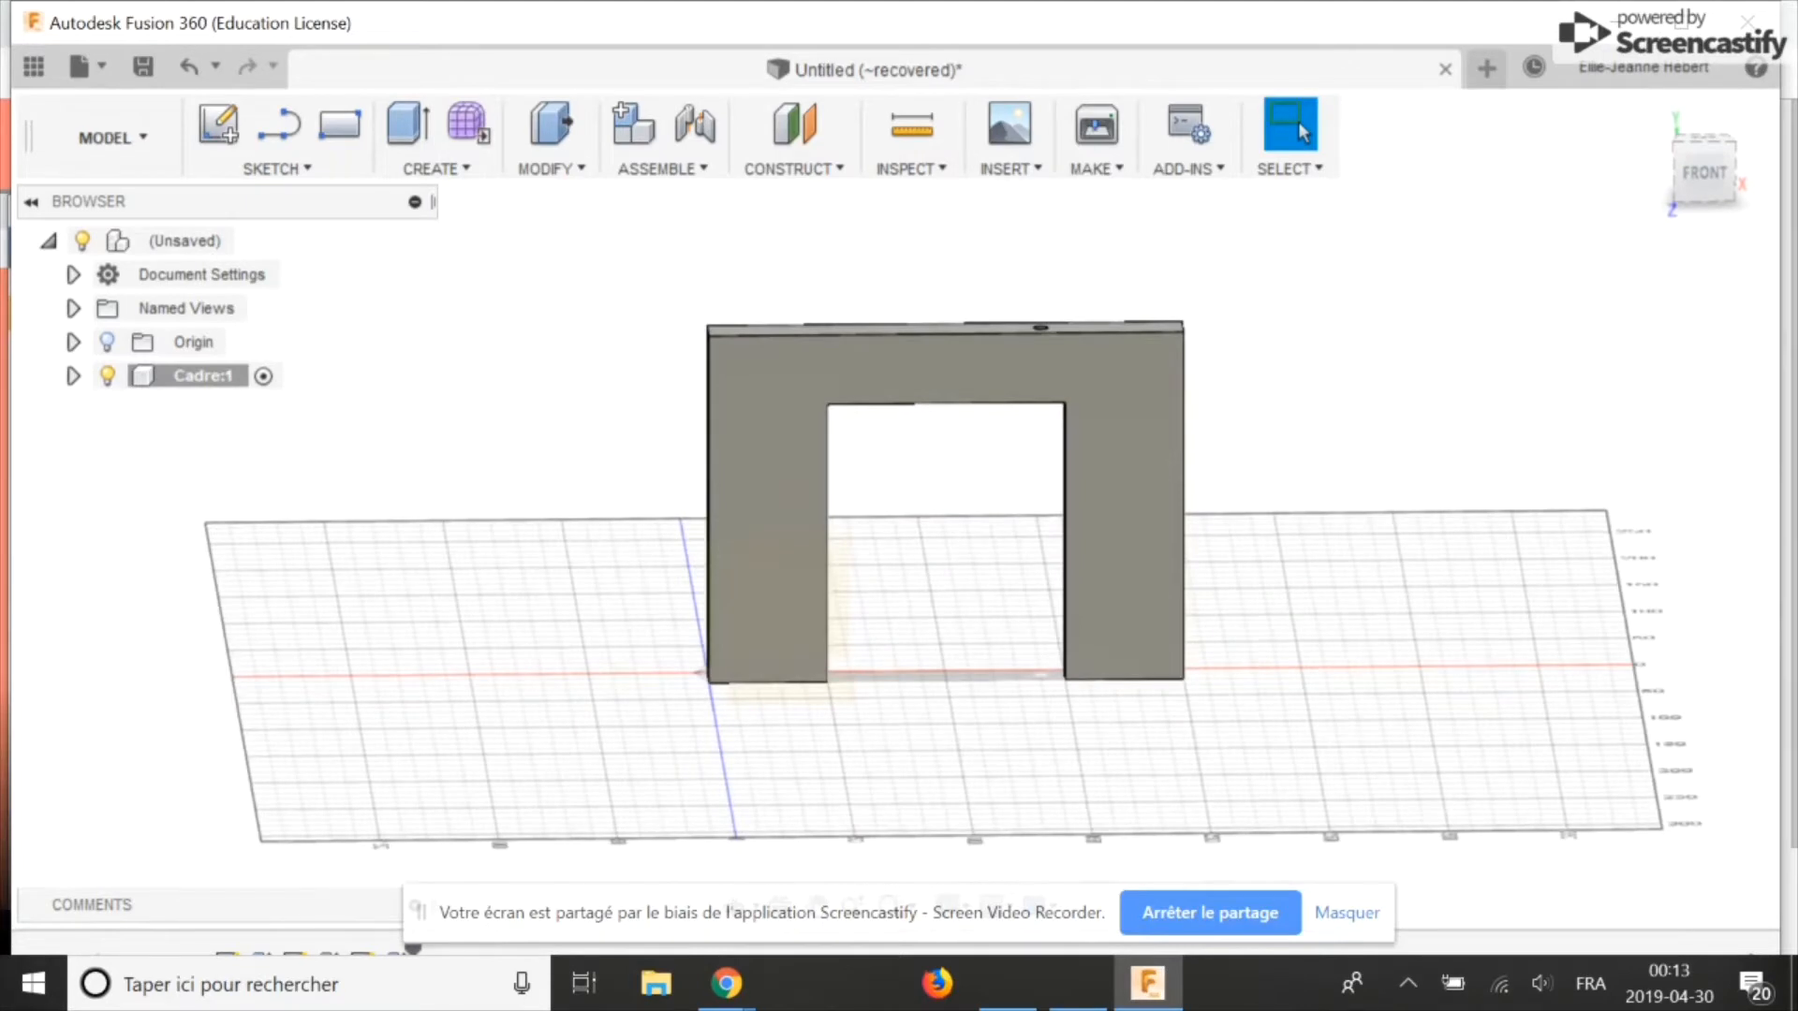
right_click(182, 249)
click(273, 318)
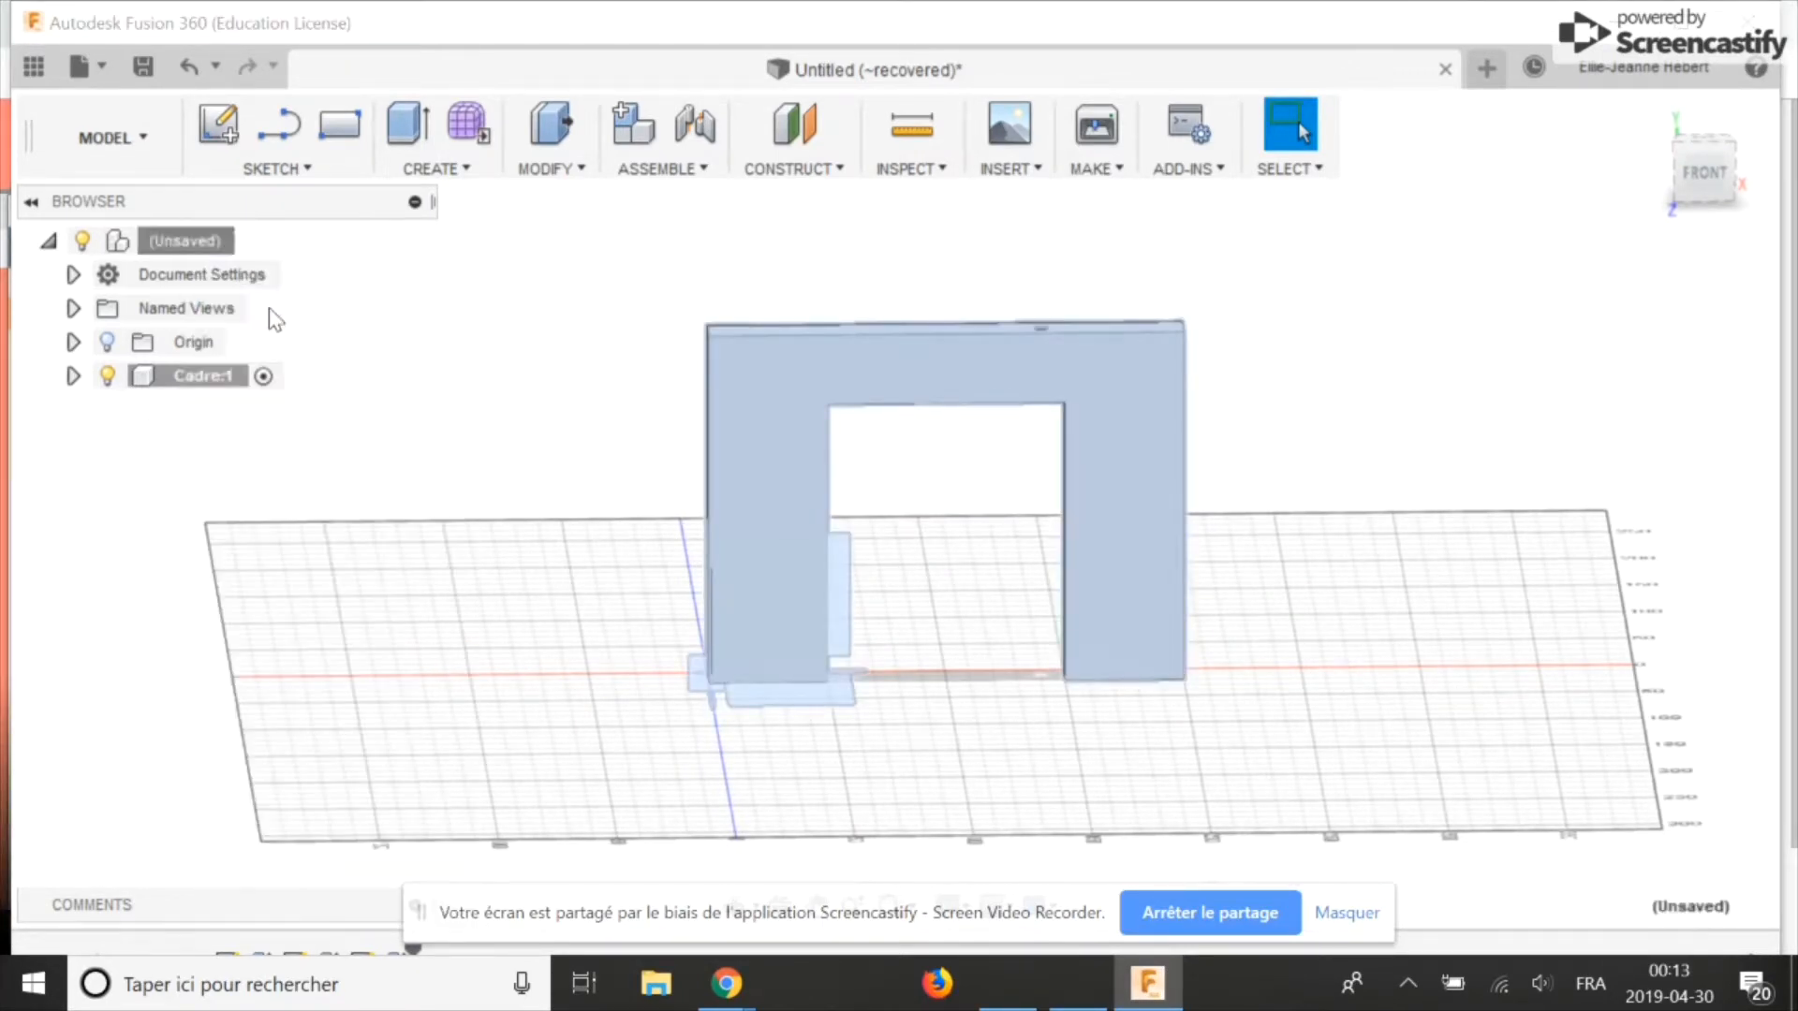
click(259, 413)
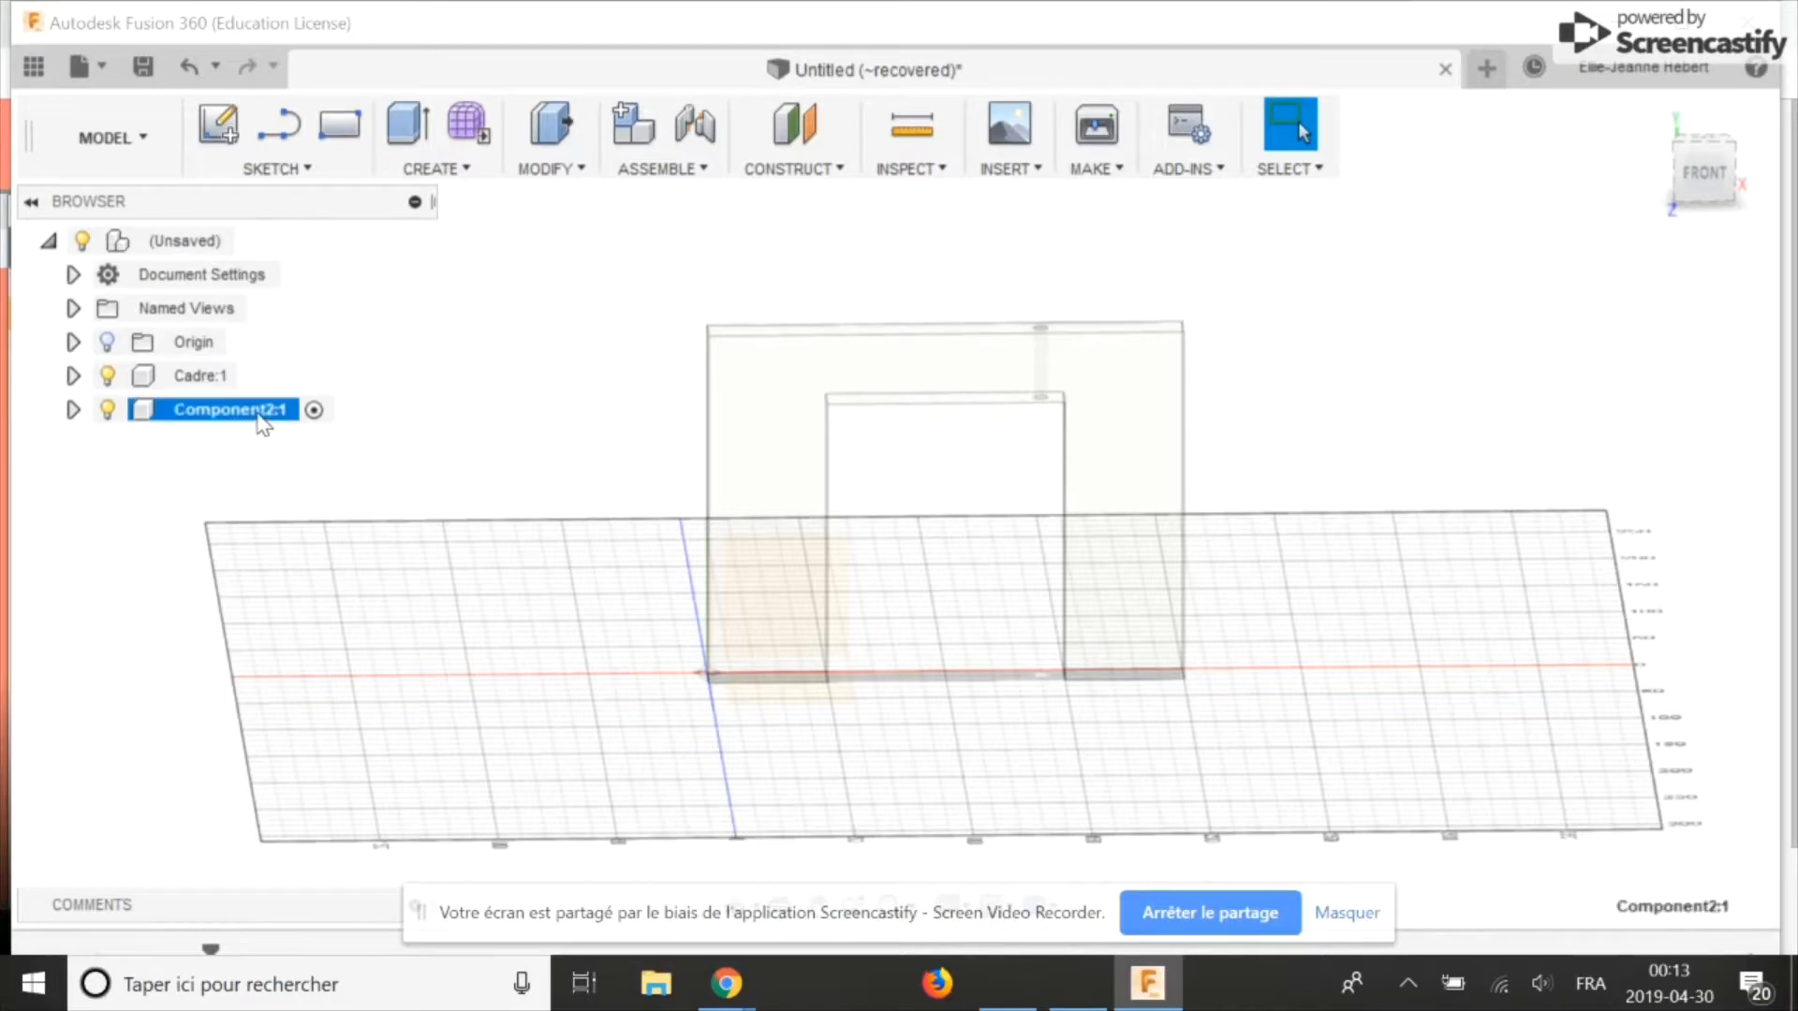
click(259, 413)
text(Porte)
key(Return)
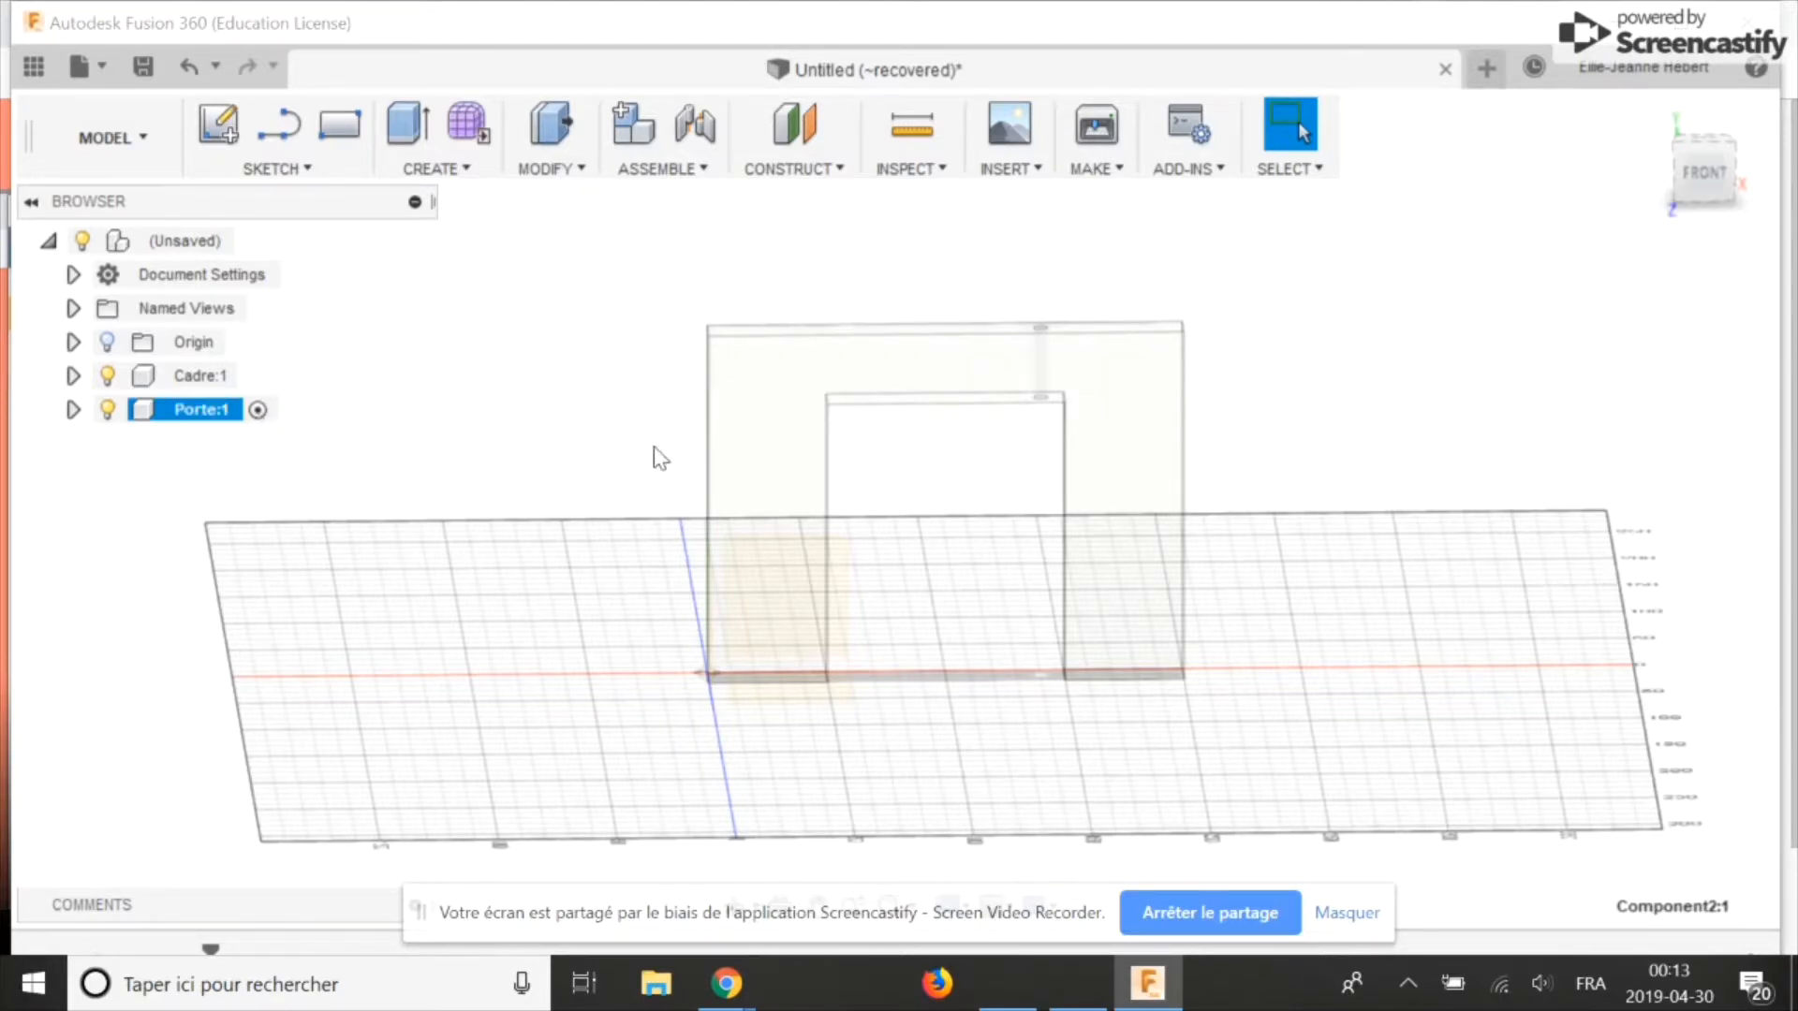
Step: Sketch an 8 cm by 1 cm rectangle on the horizontal plane, starting on the red axis to the left of the frame
key(r)
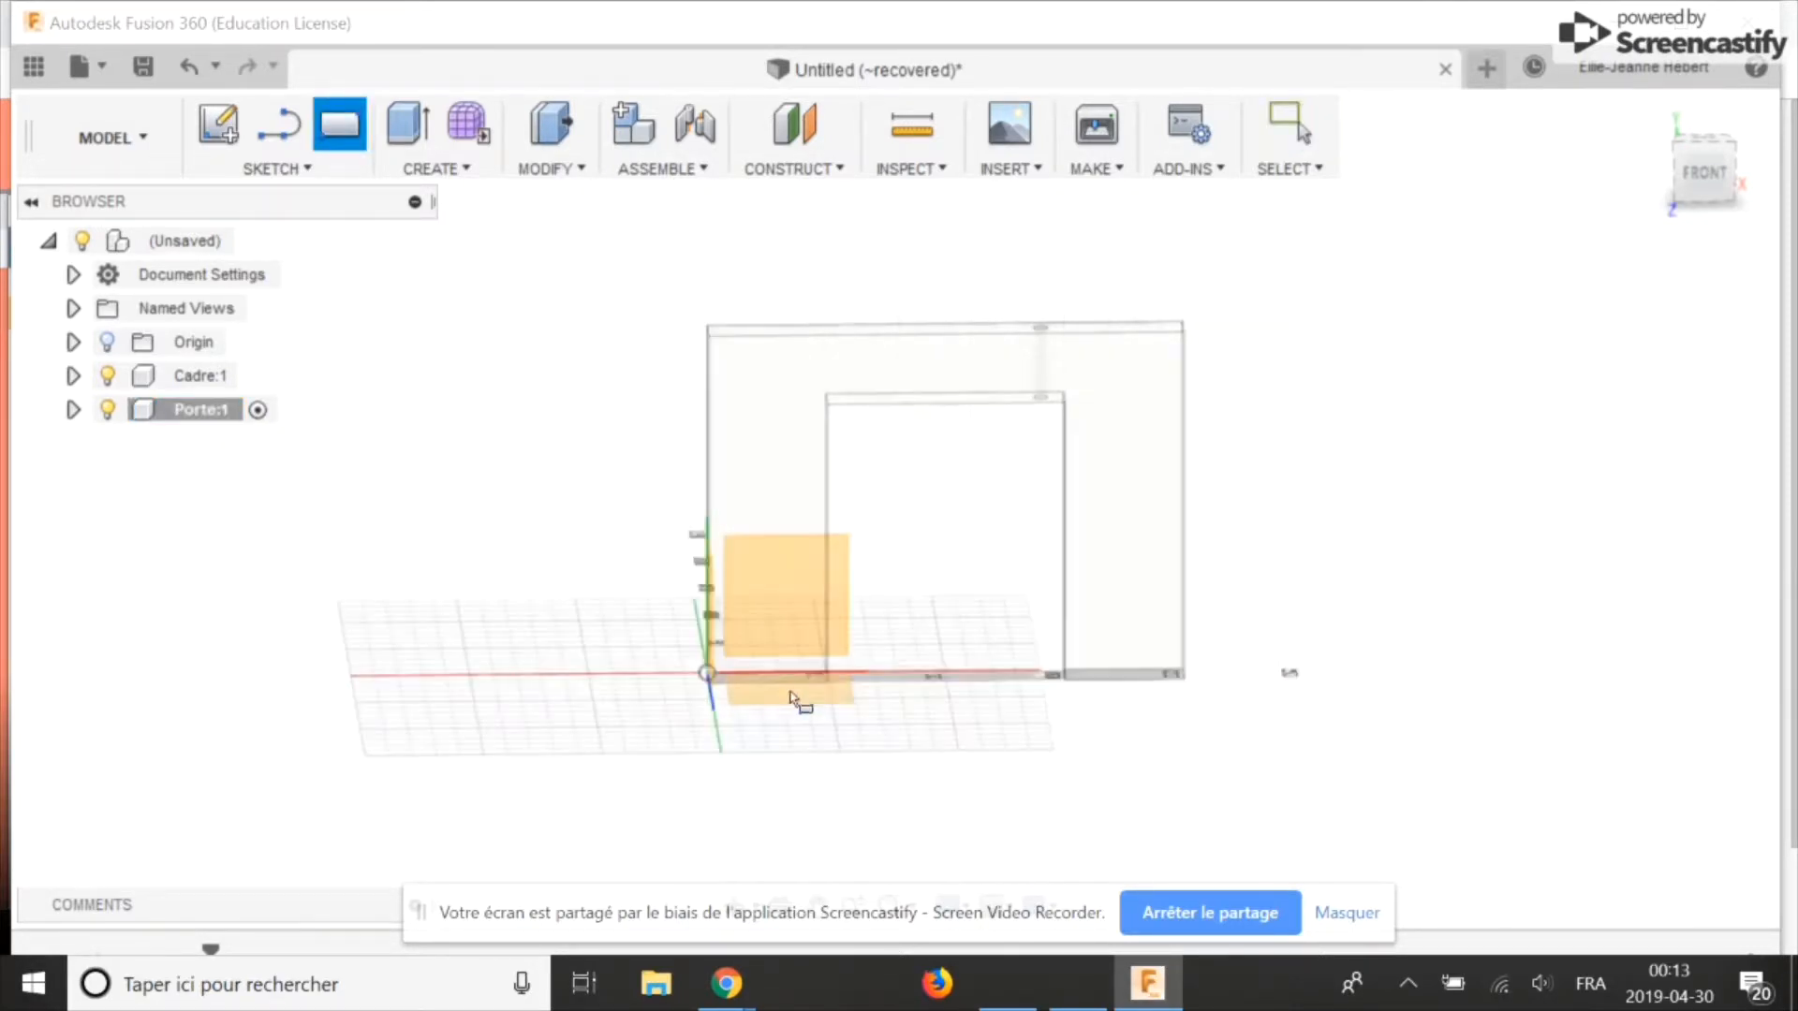
click(801, 695)
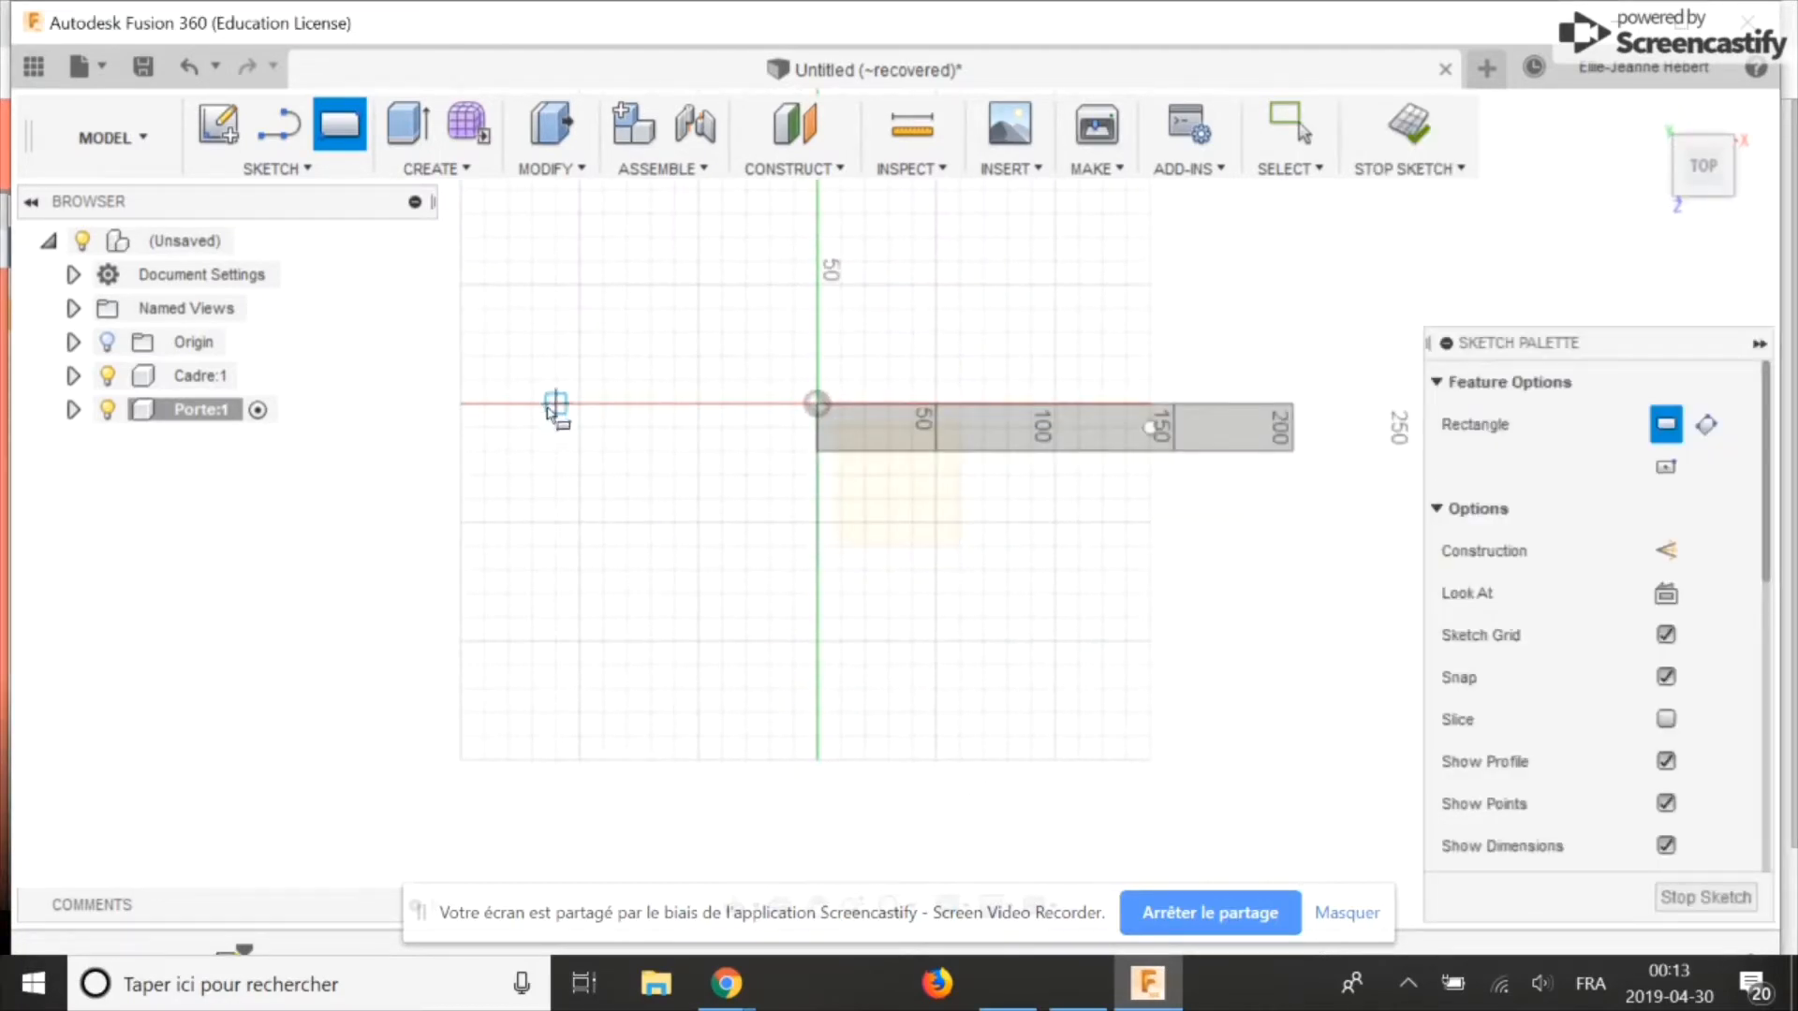
click(532, 405)
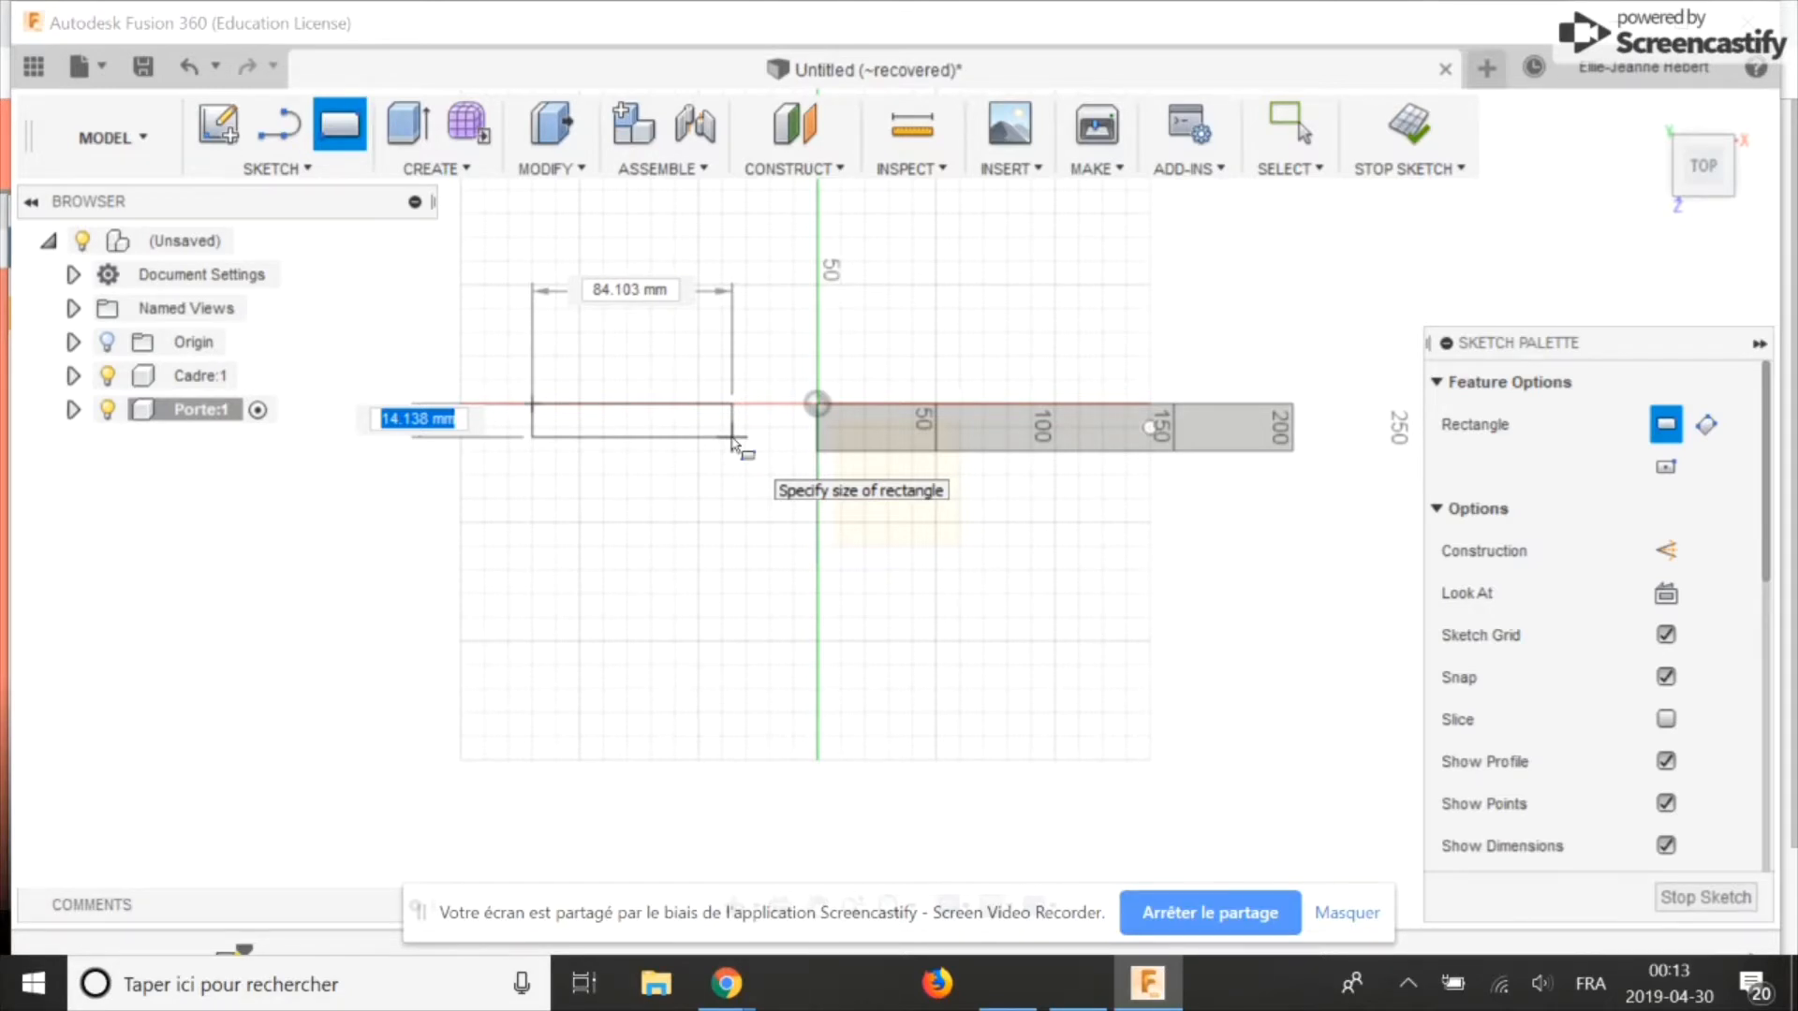
key(Tab)
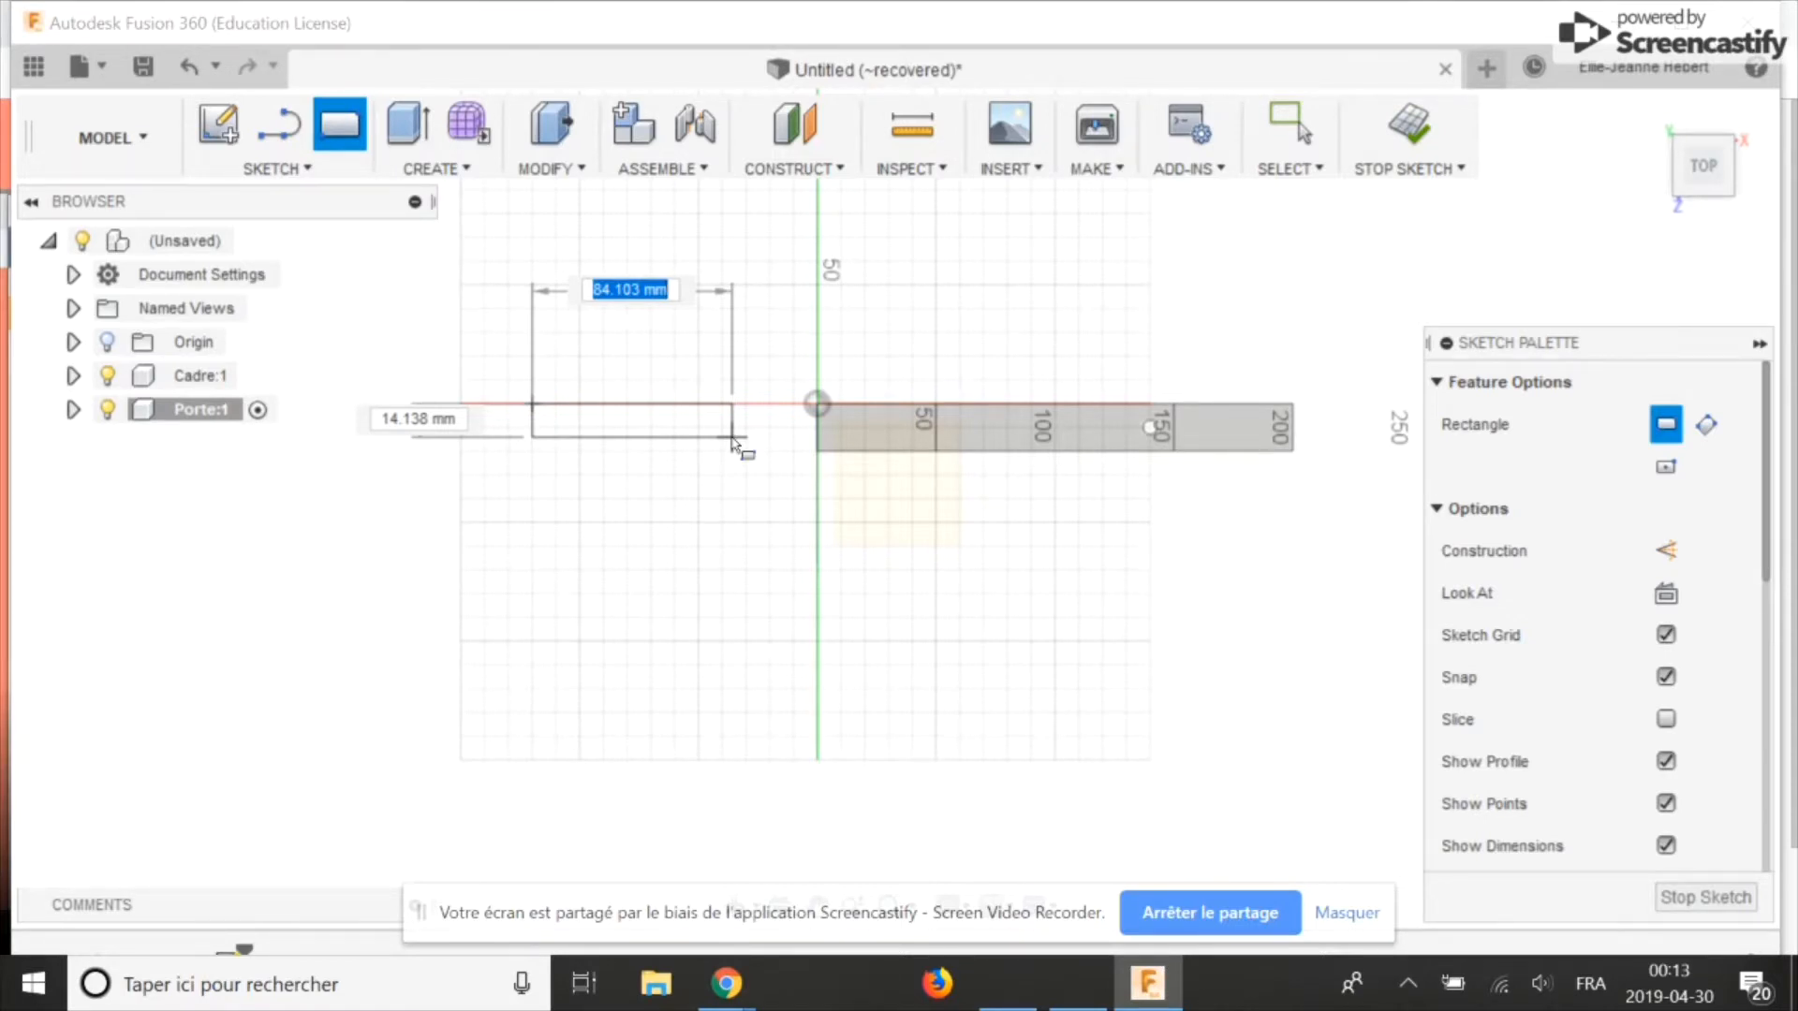
text(8cm)
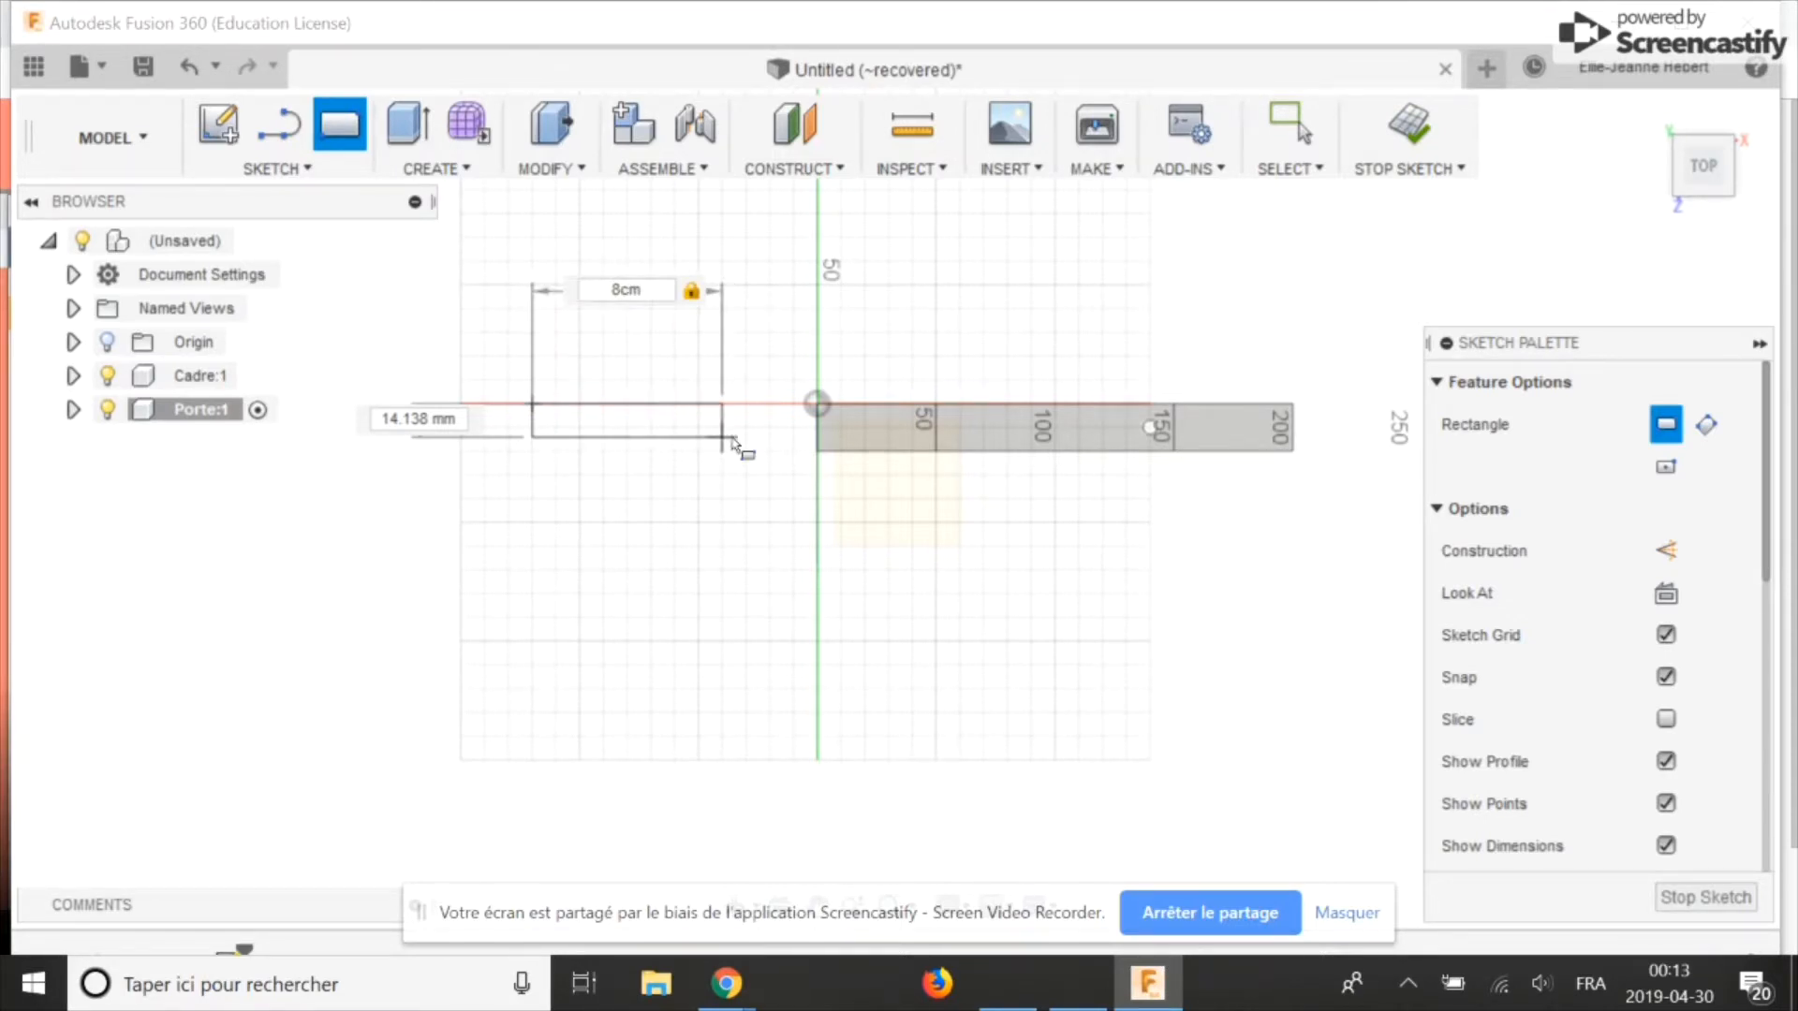
key(Tab)
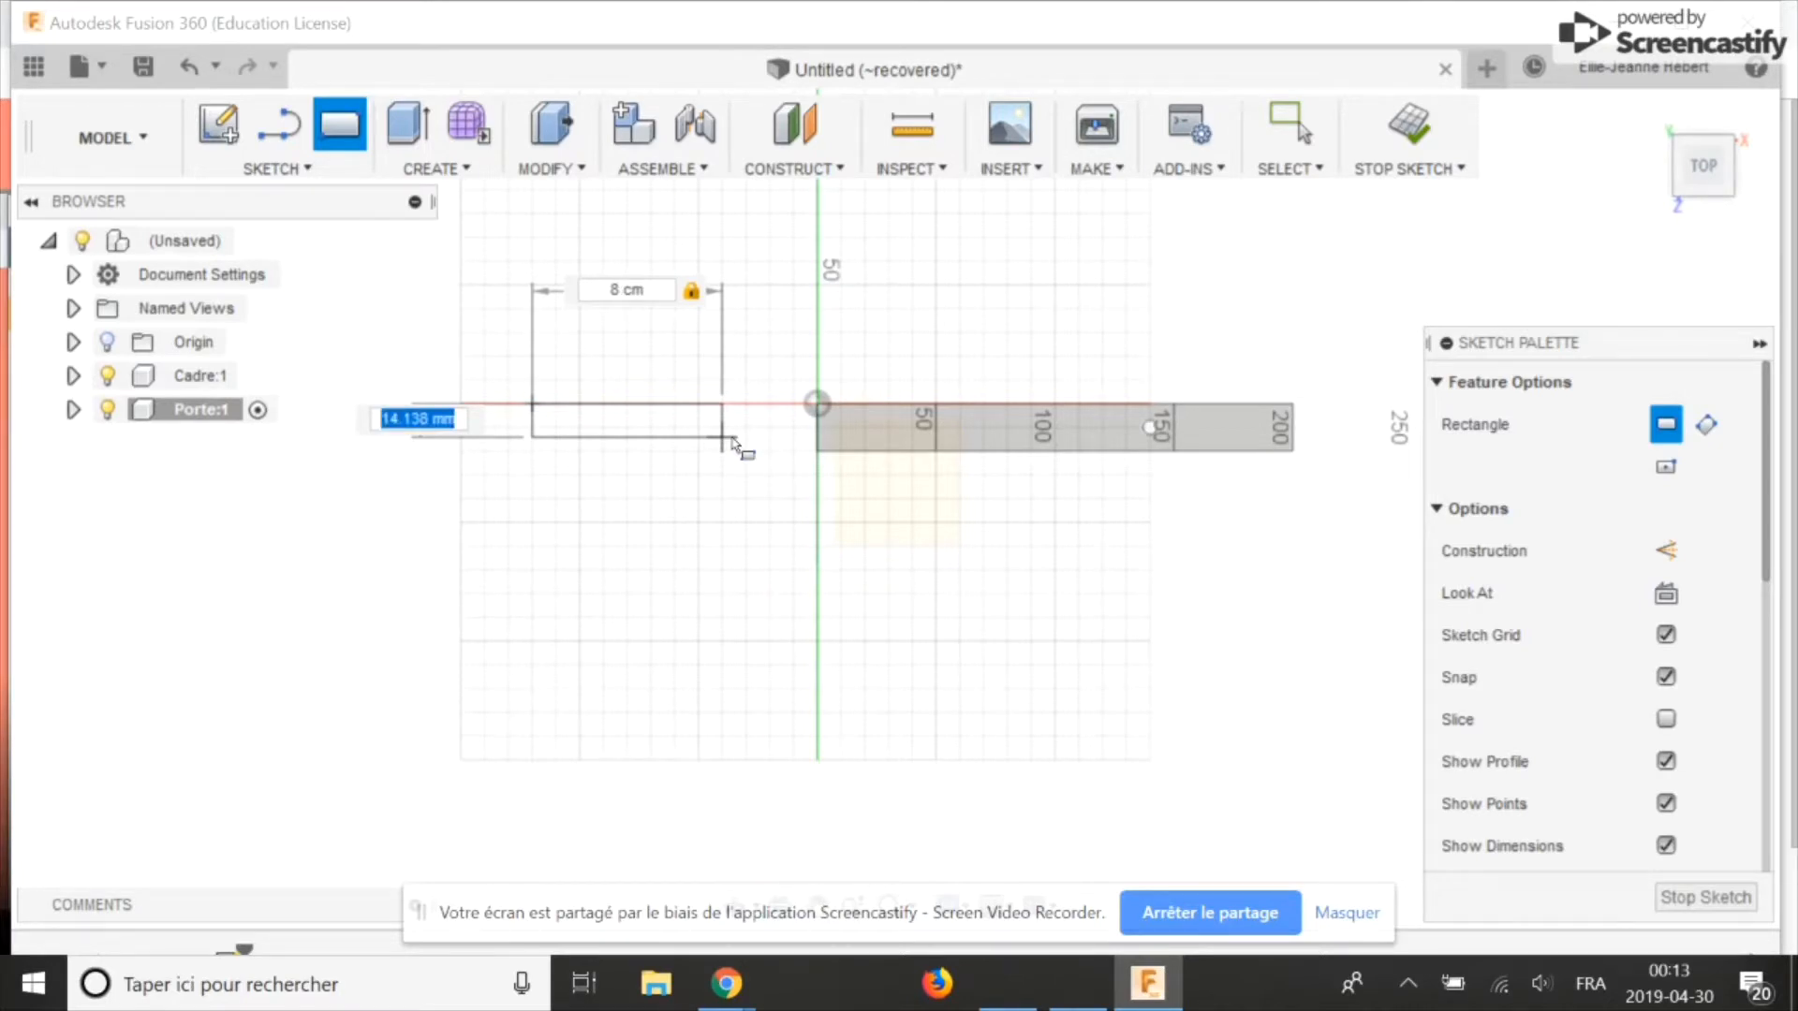
text(1cm)
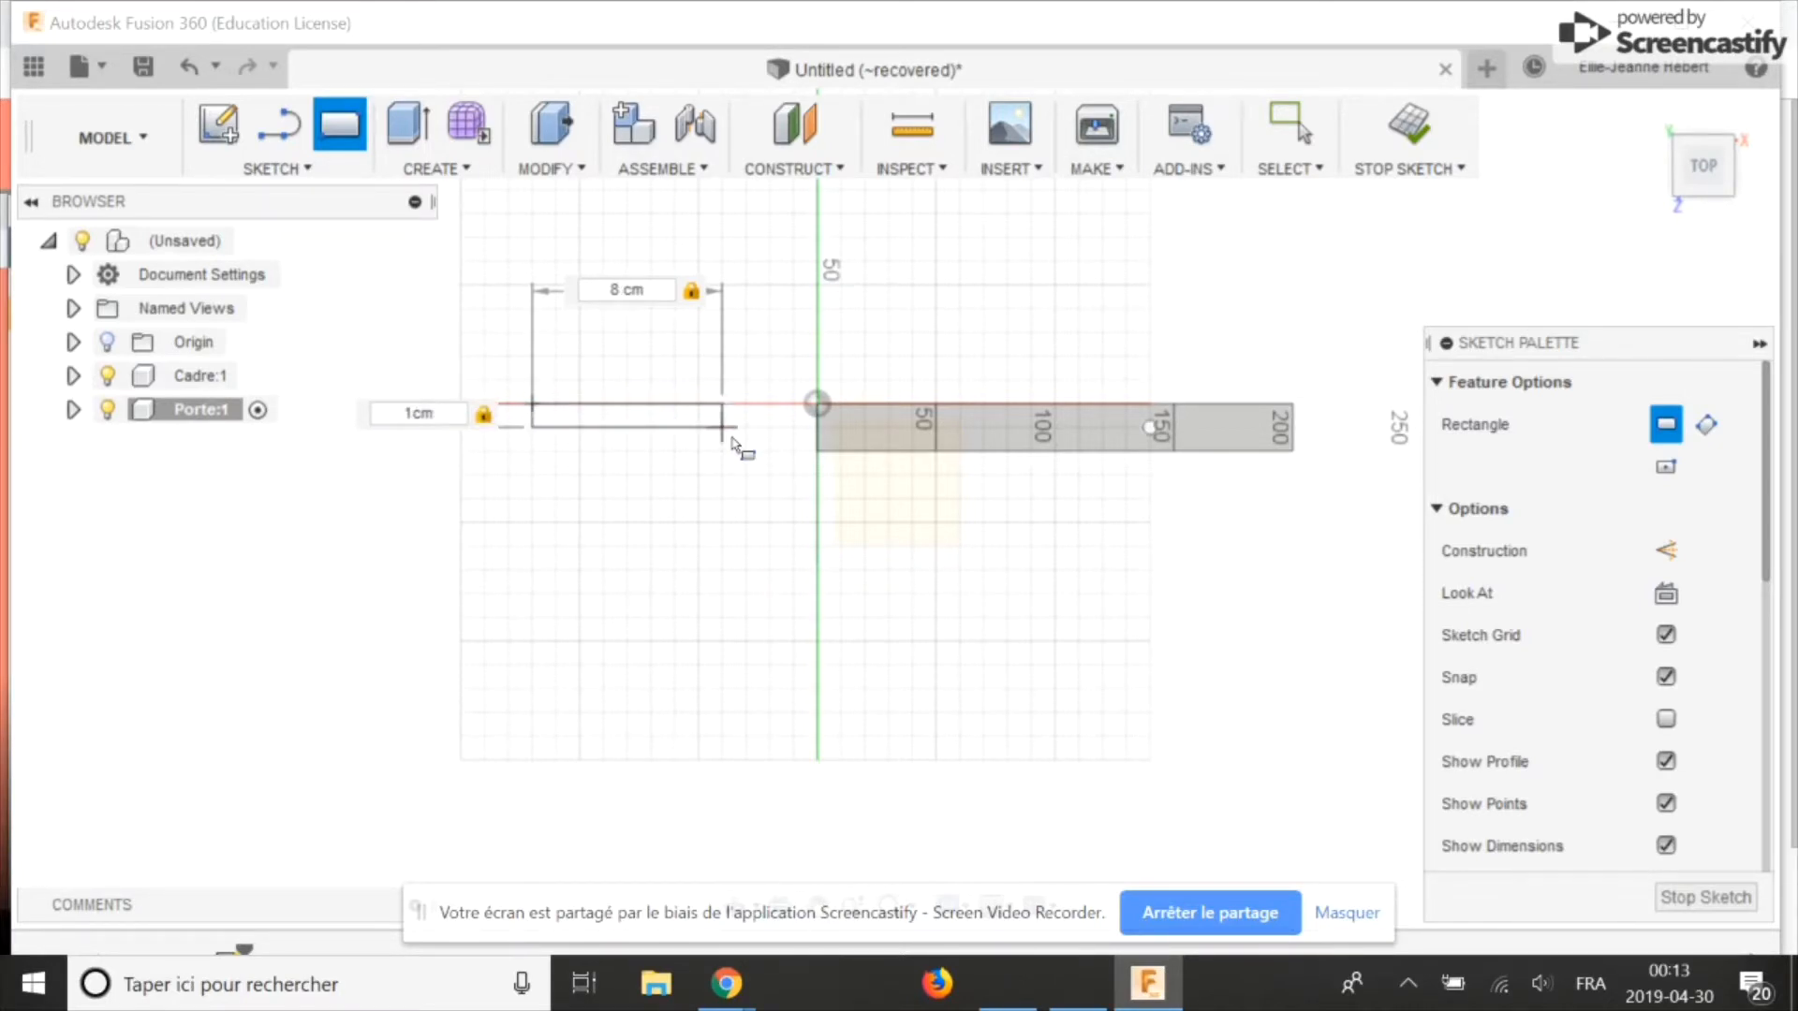
key(Return)
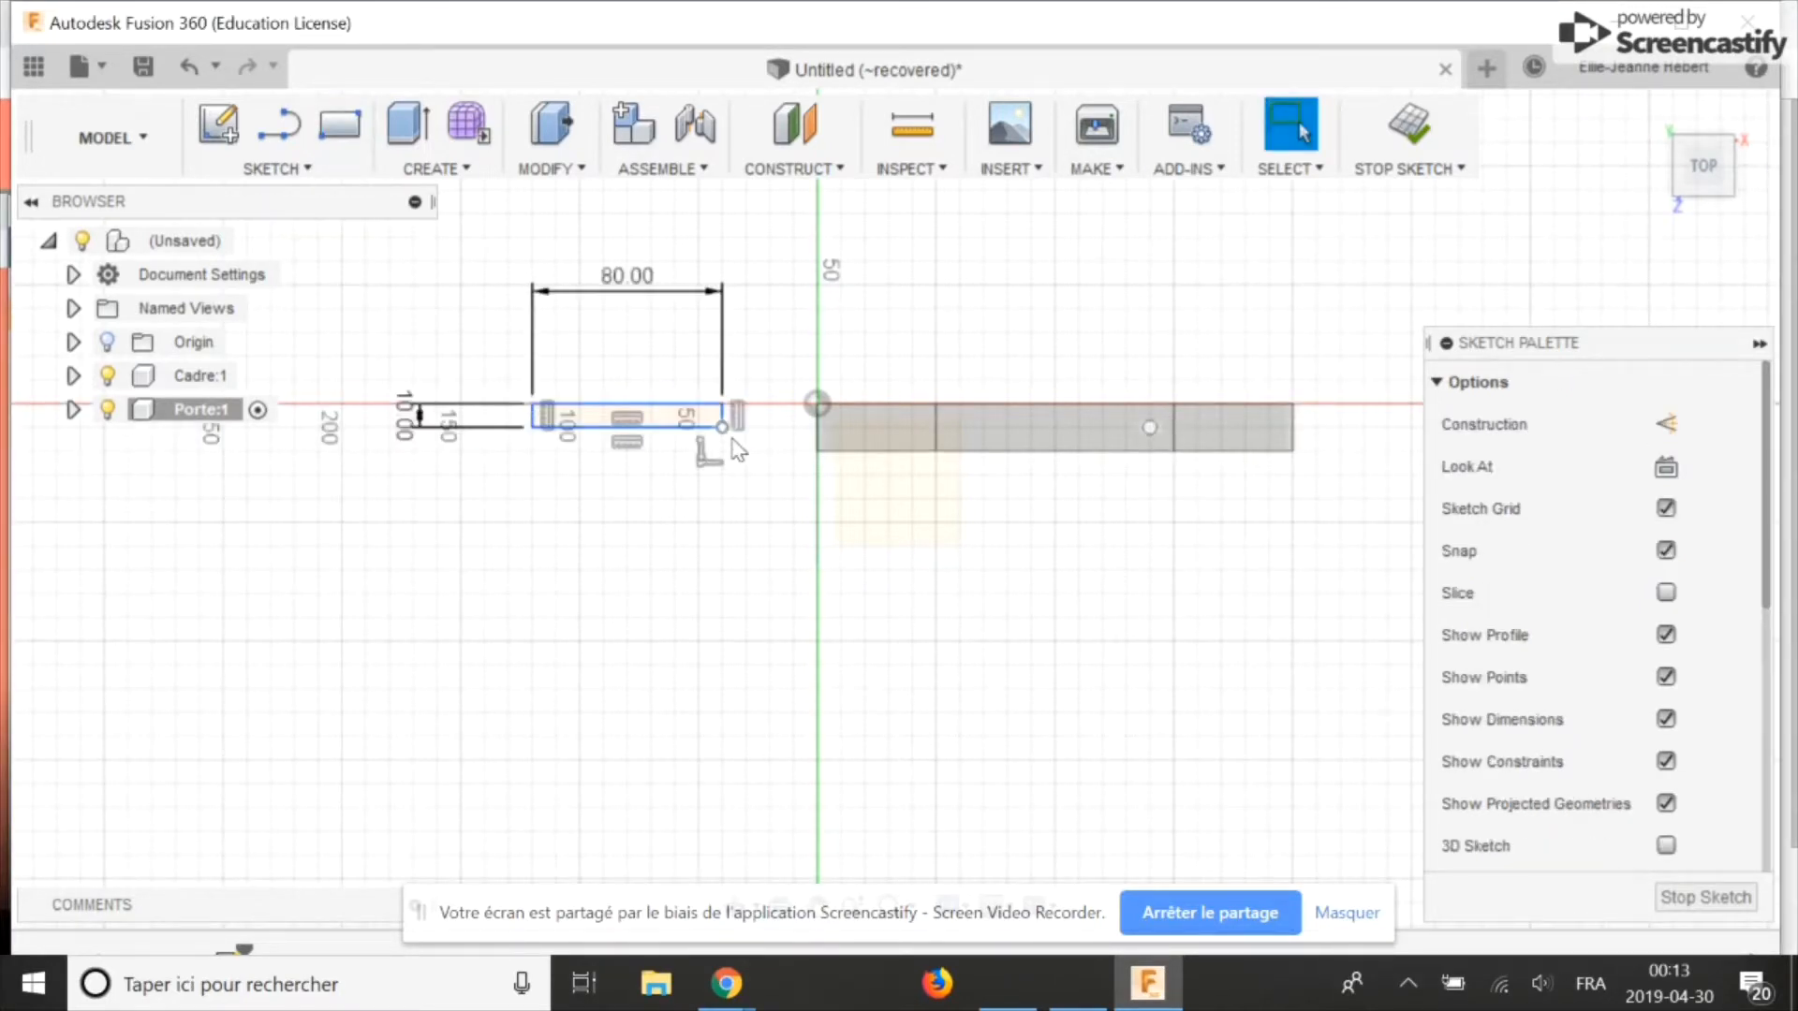
Step: Extrude the rectangle upward 11.5 cm as a new body to form the door panel
key(e)
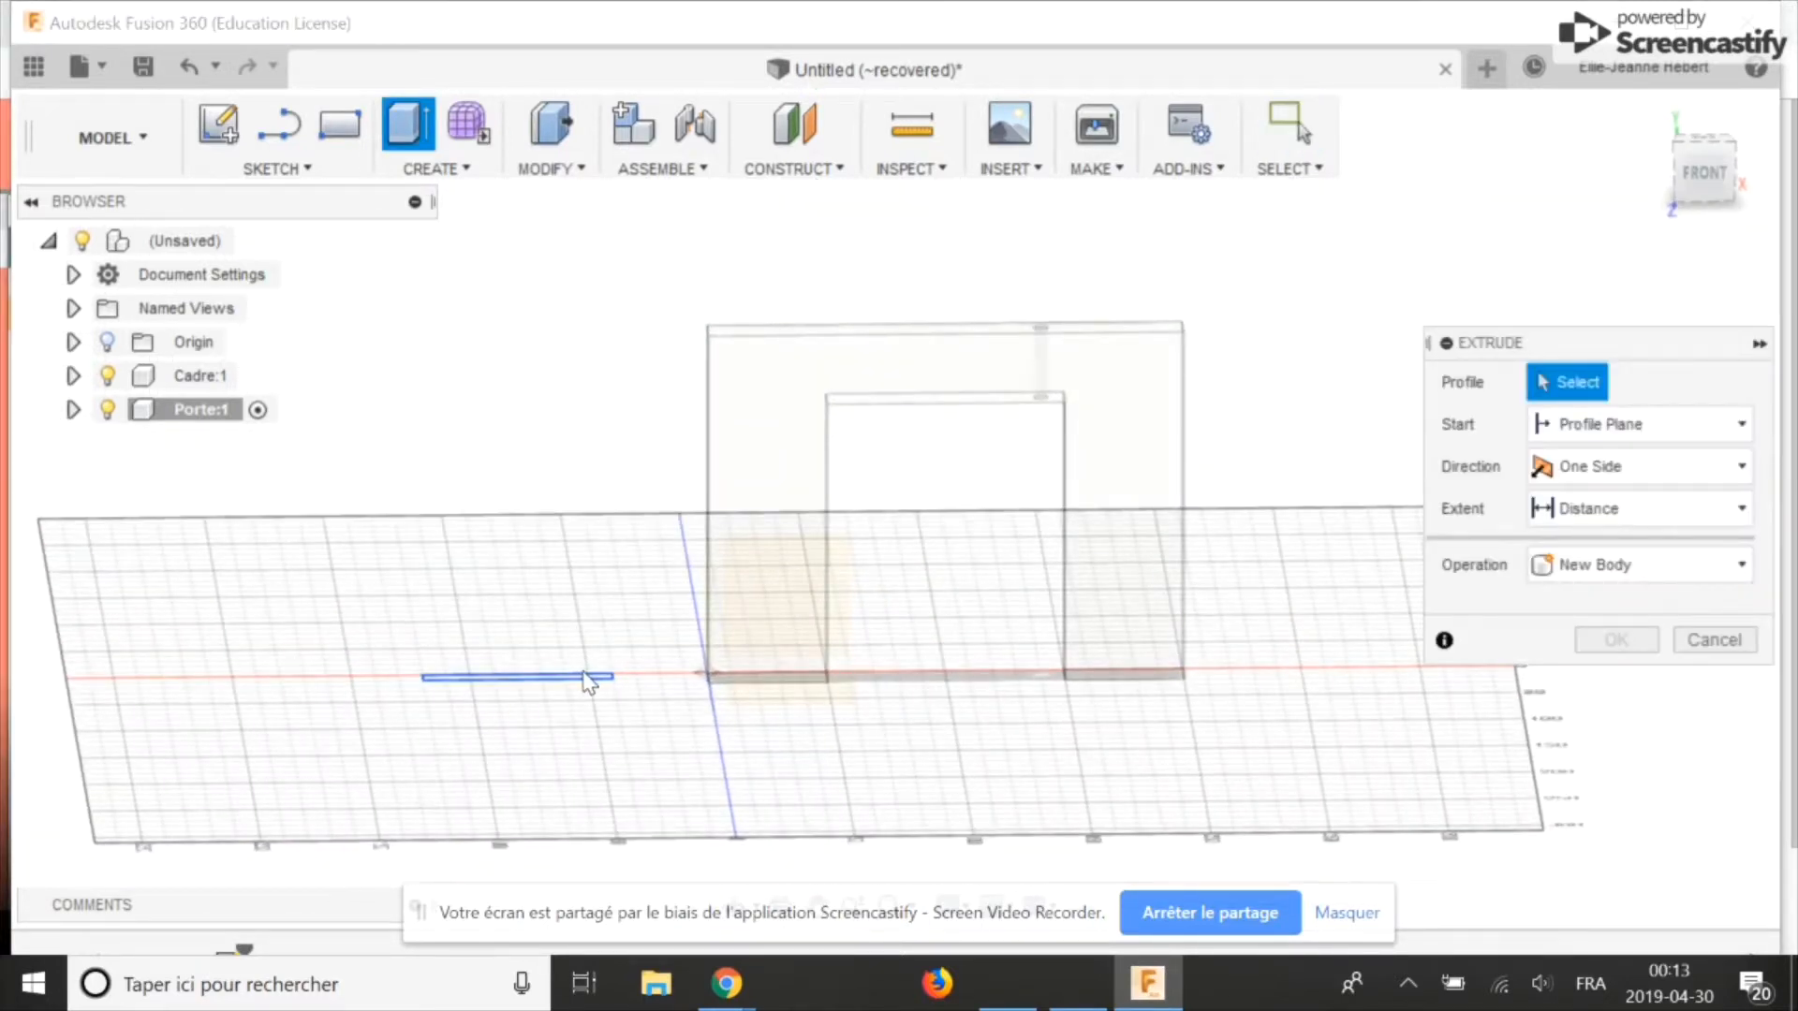
click(590, 682)
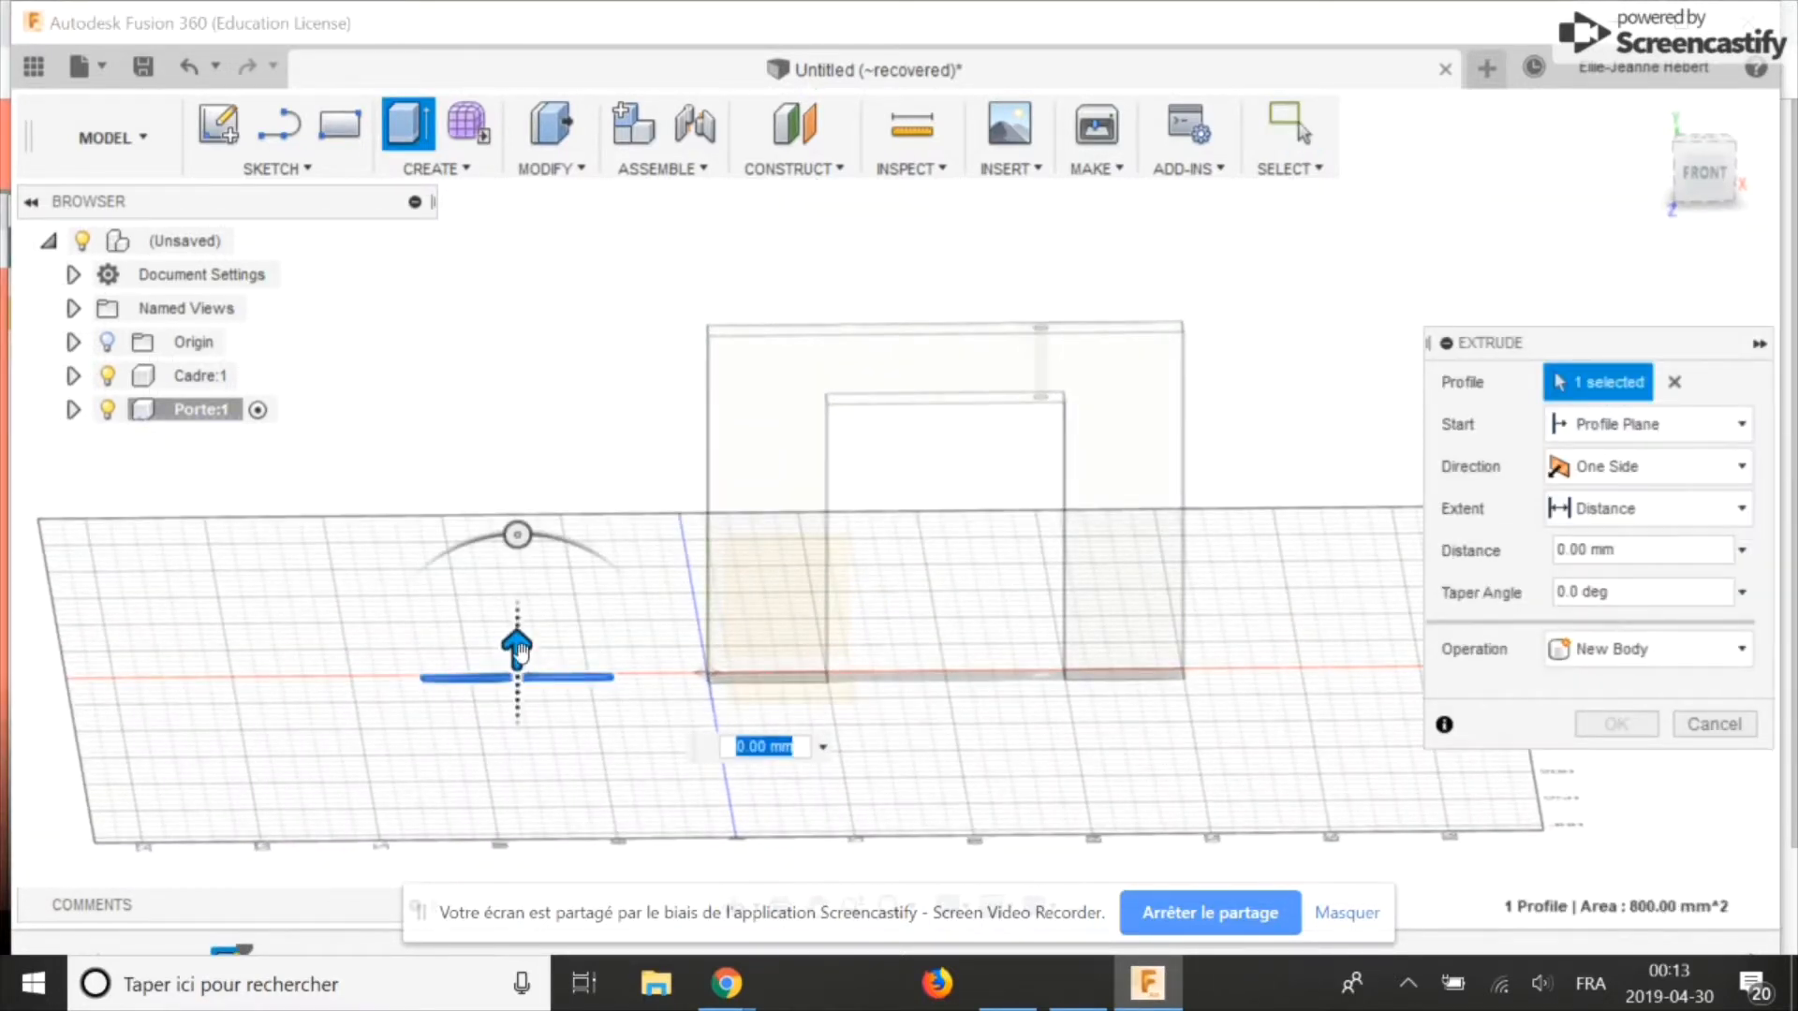
drag(520, 651, 518, 416)
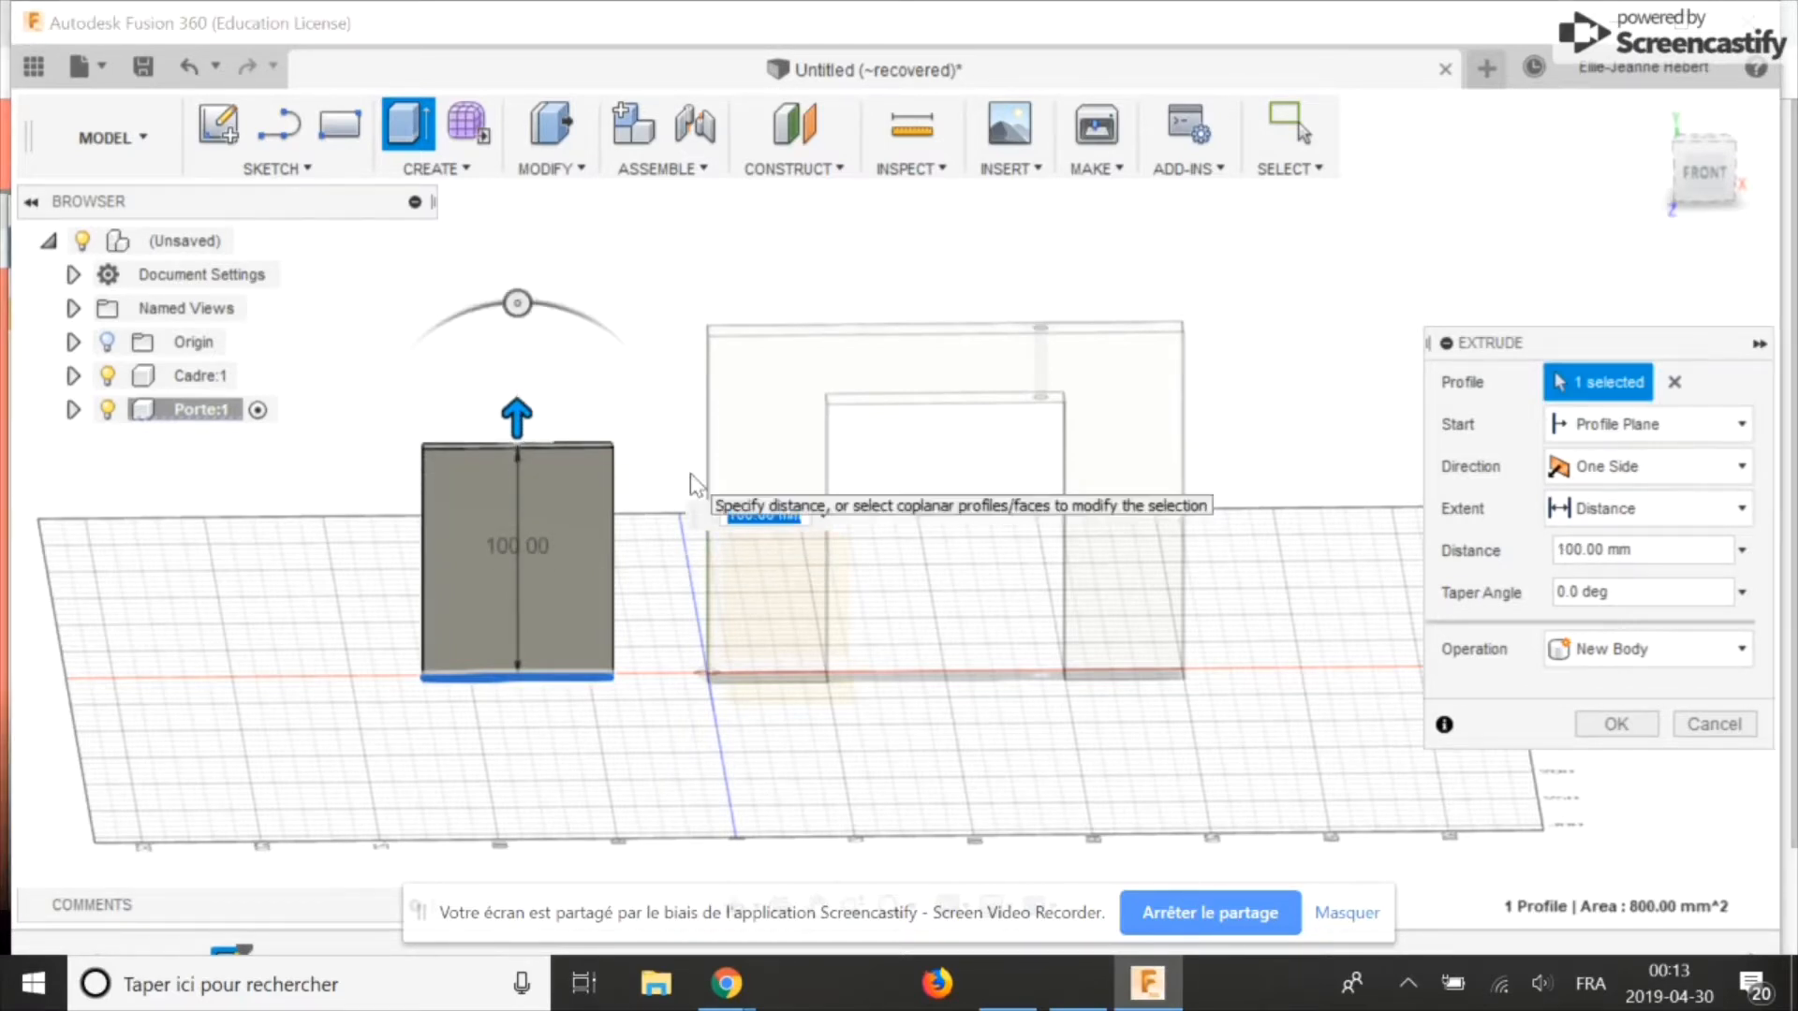
text(11.5cm)
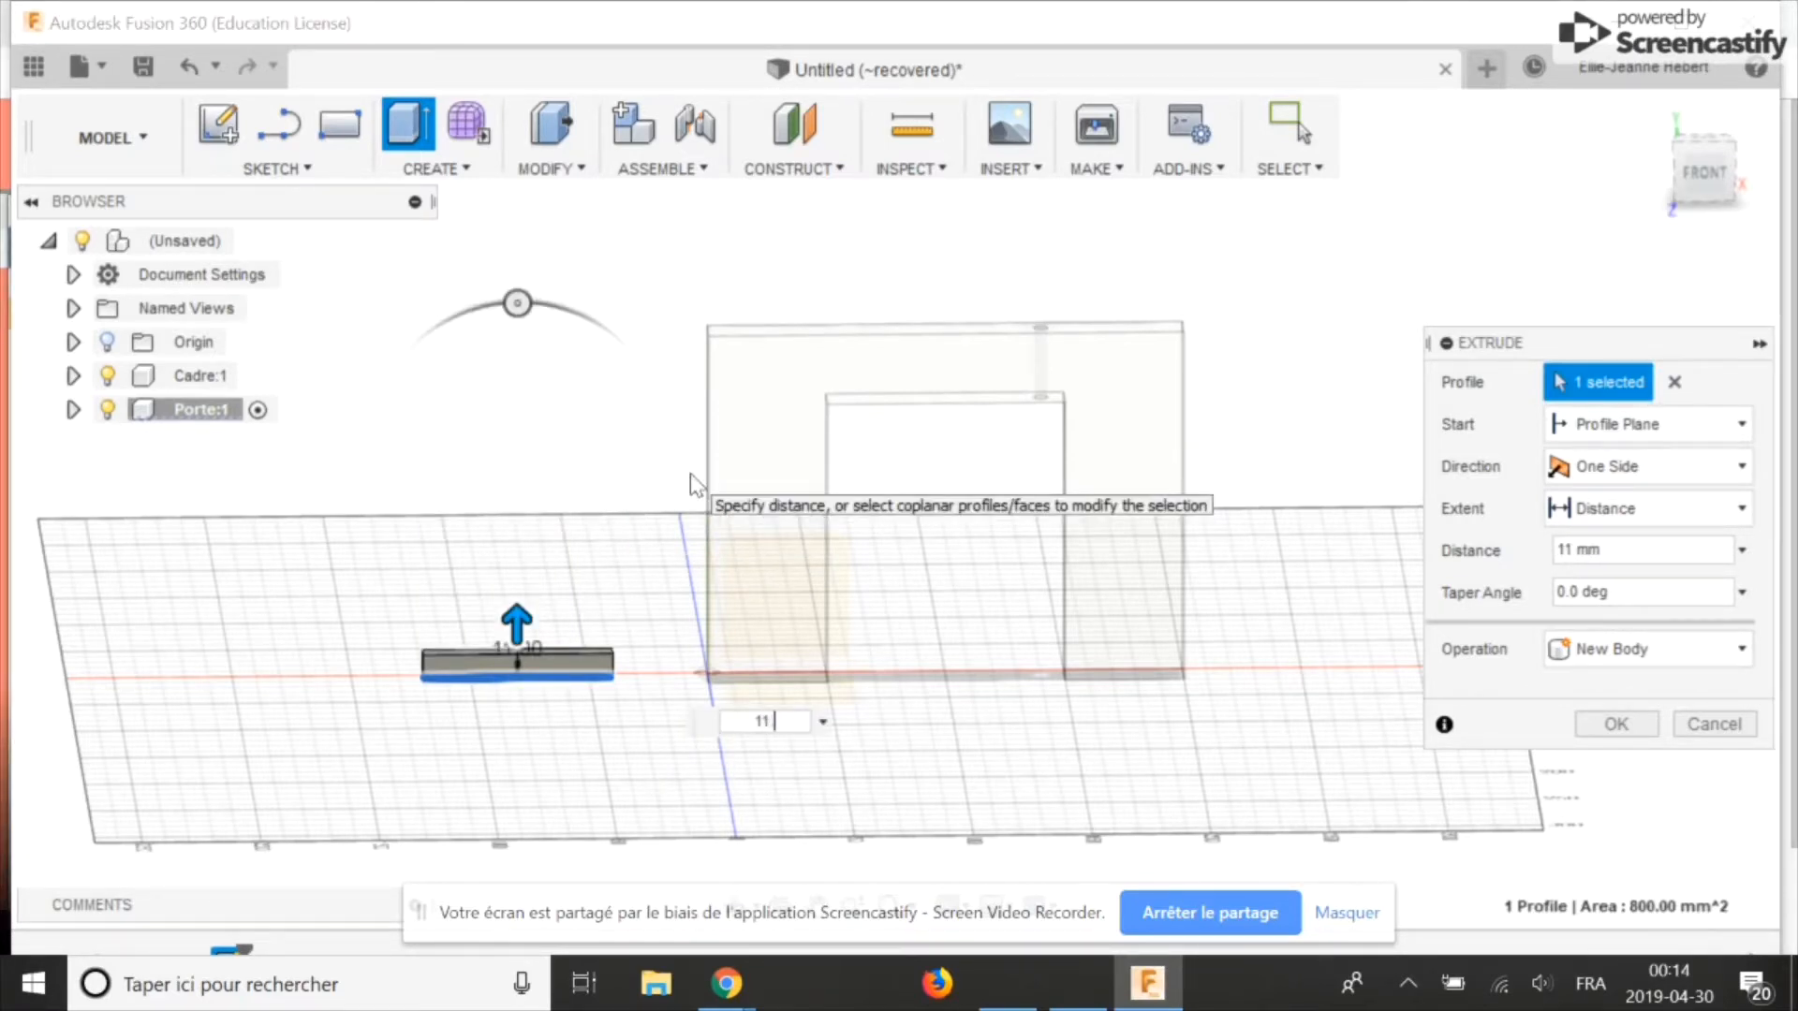
key(Return)
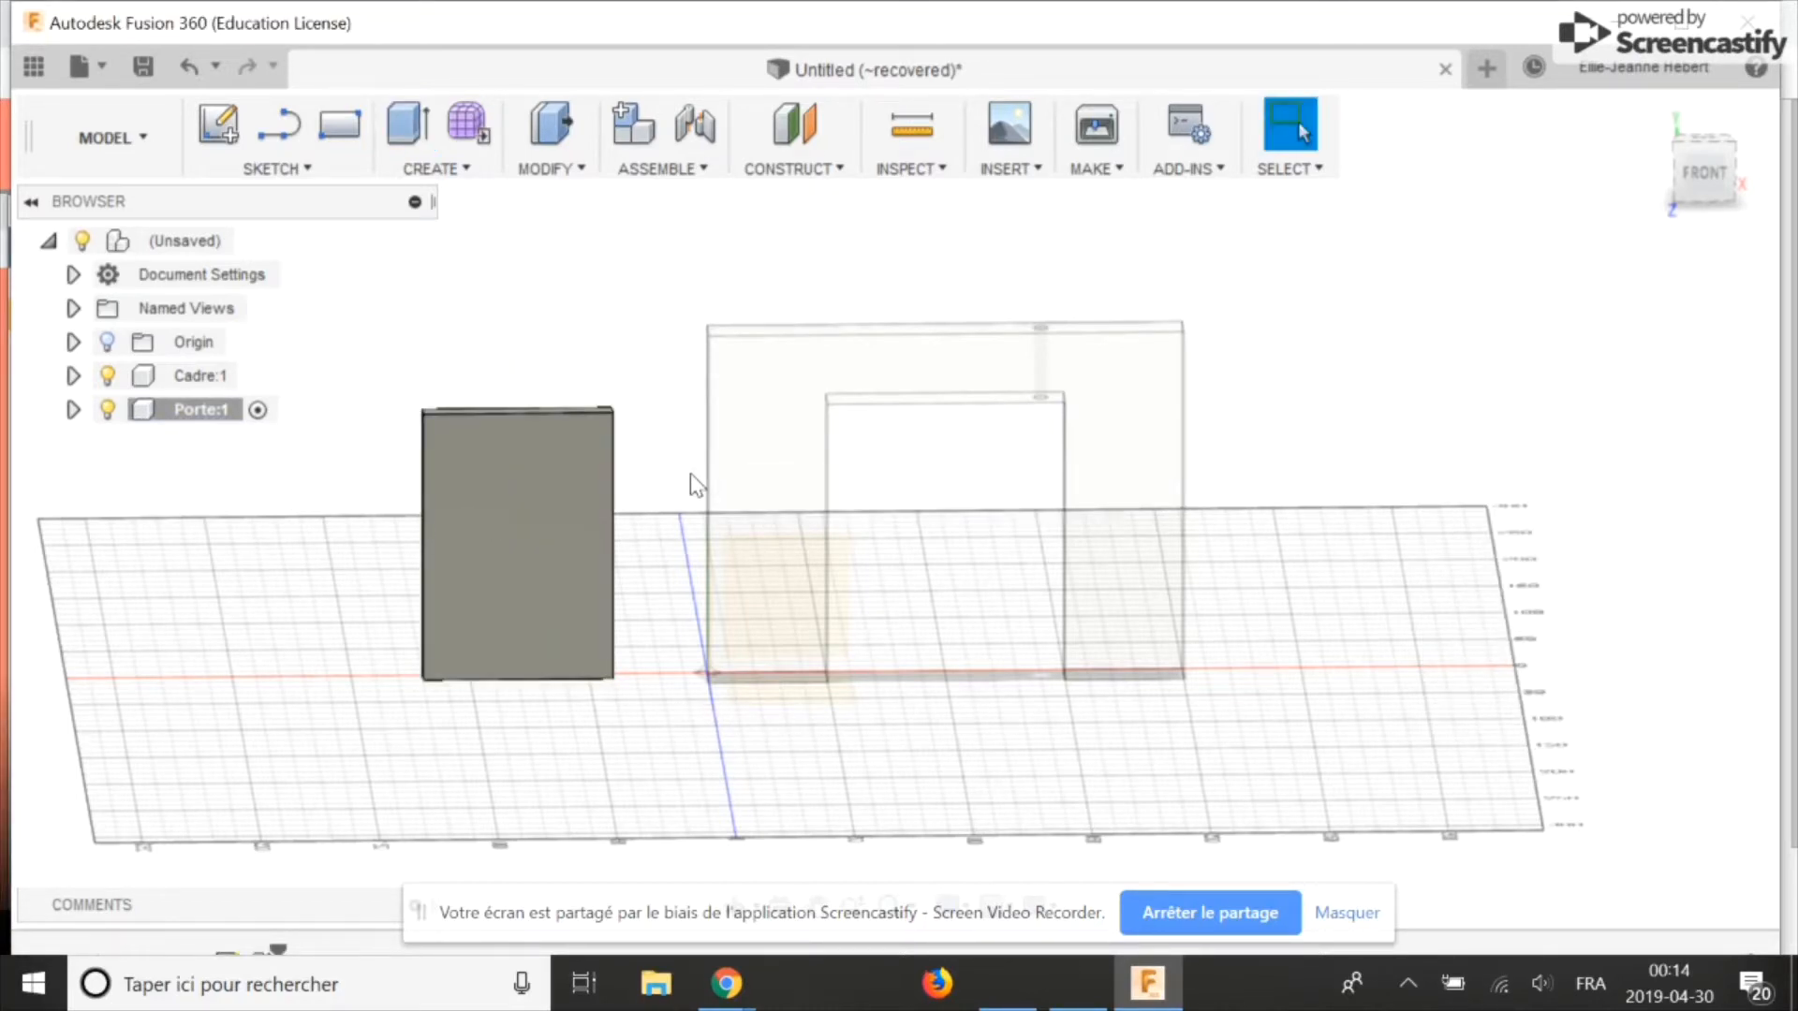
Step: Fillet the two vertical edges on the door panel's outer narrow side, away from the frame, with a 5 mm radius
shift+middle_drag(690, 474, 983, 511)
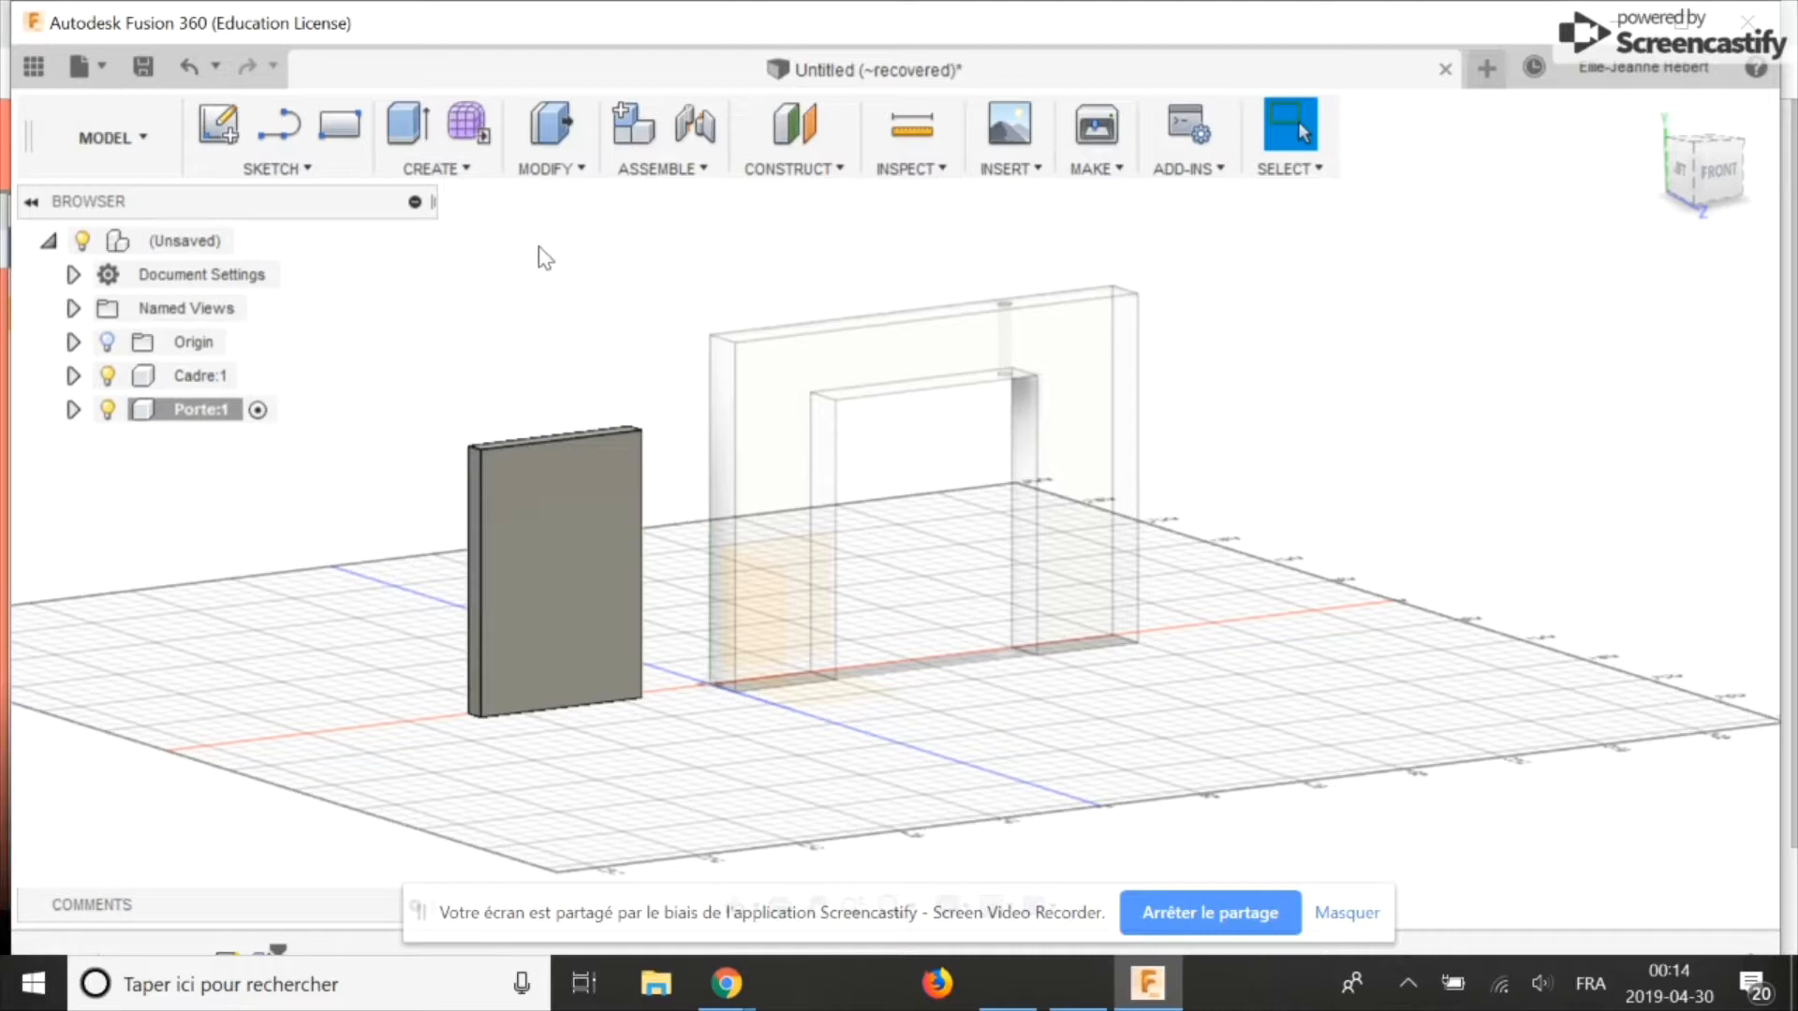
click(553, 173)
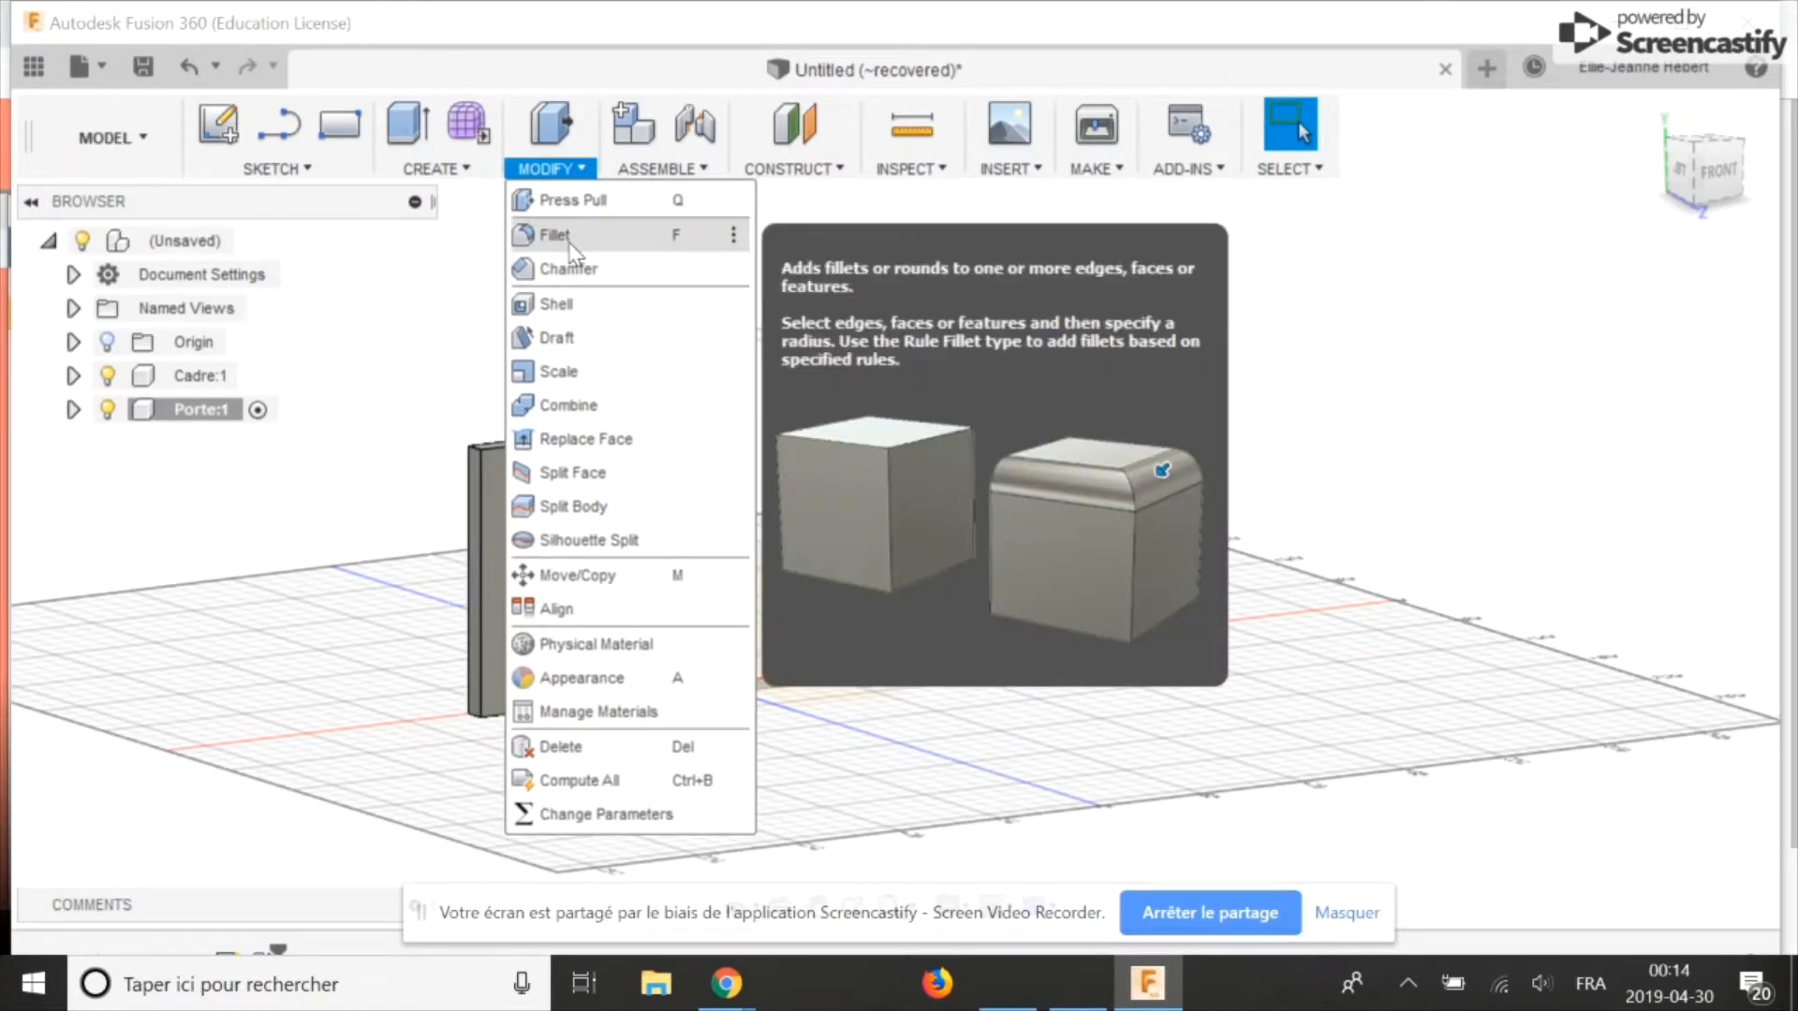
click(557, 235)
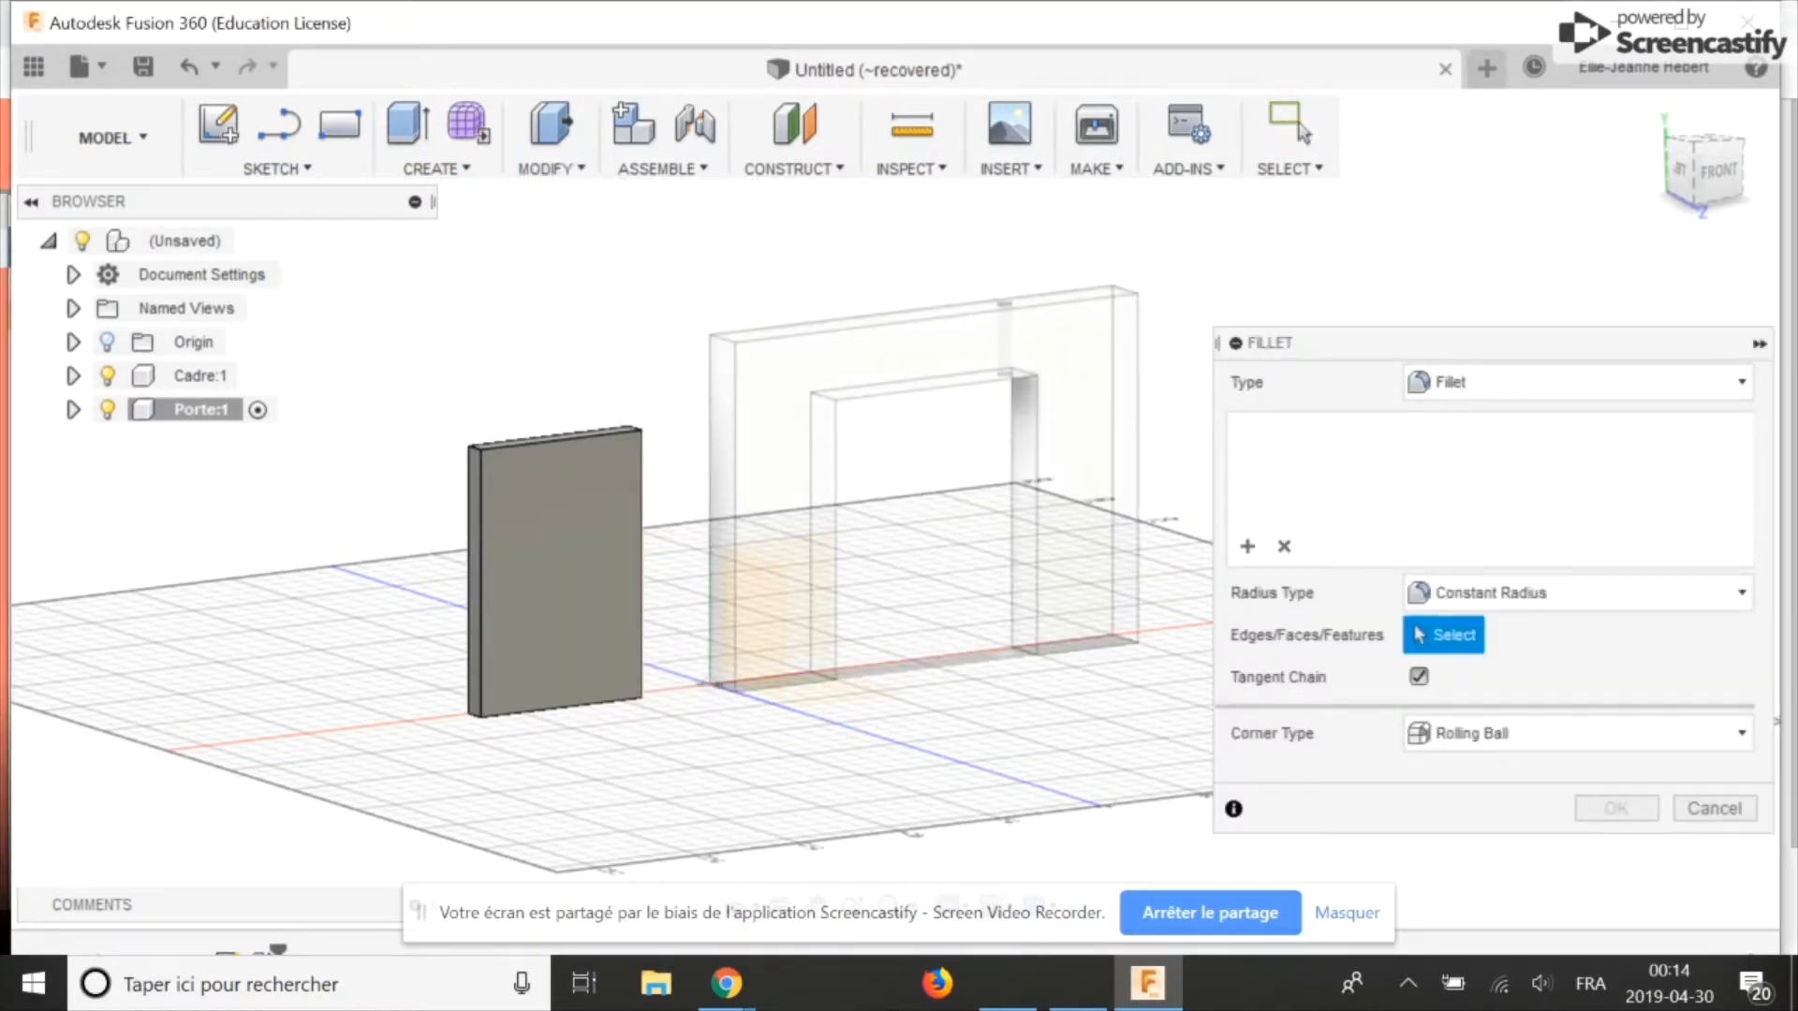
scroll(749, 549, up, 2)
shift+middle_drag(304, 506, 479, 607)
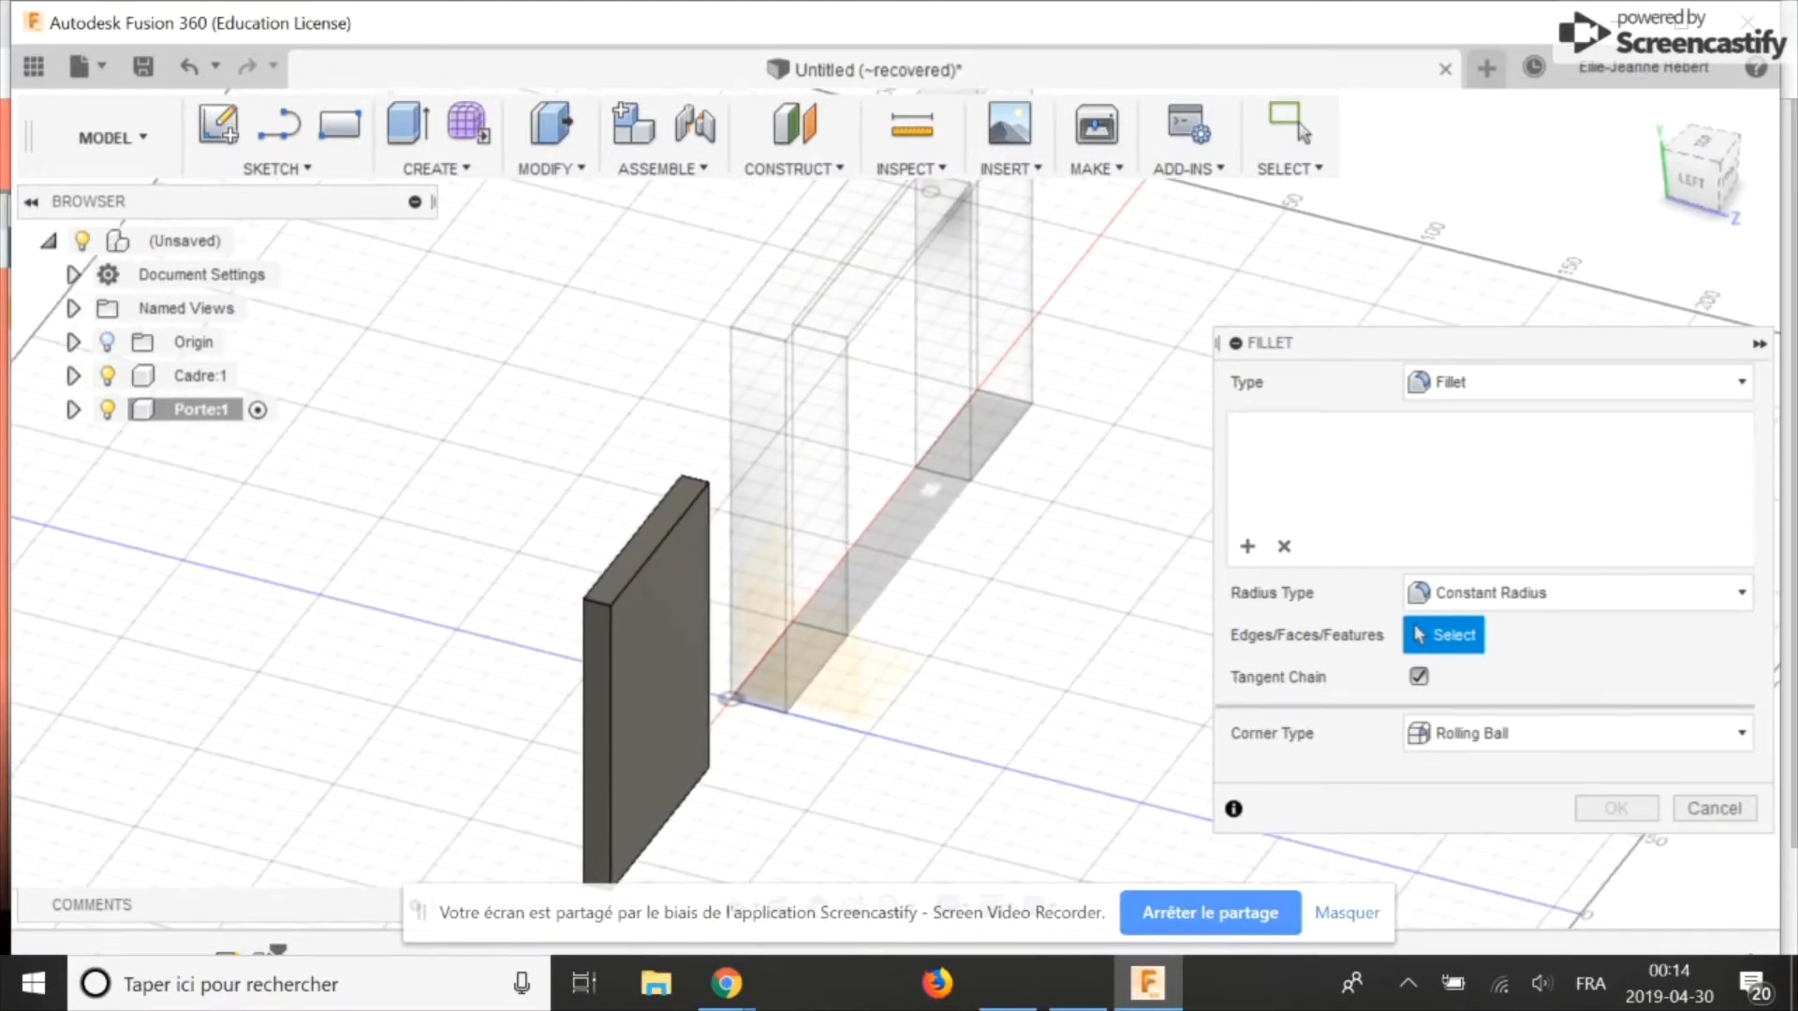
click(610, 686)
click(581, 697)
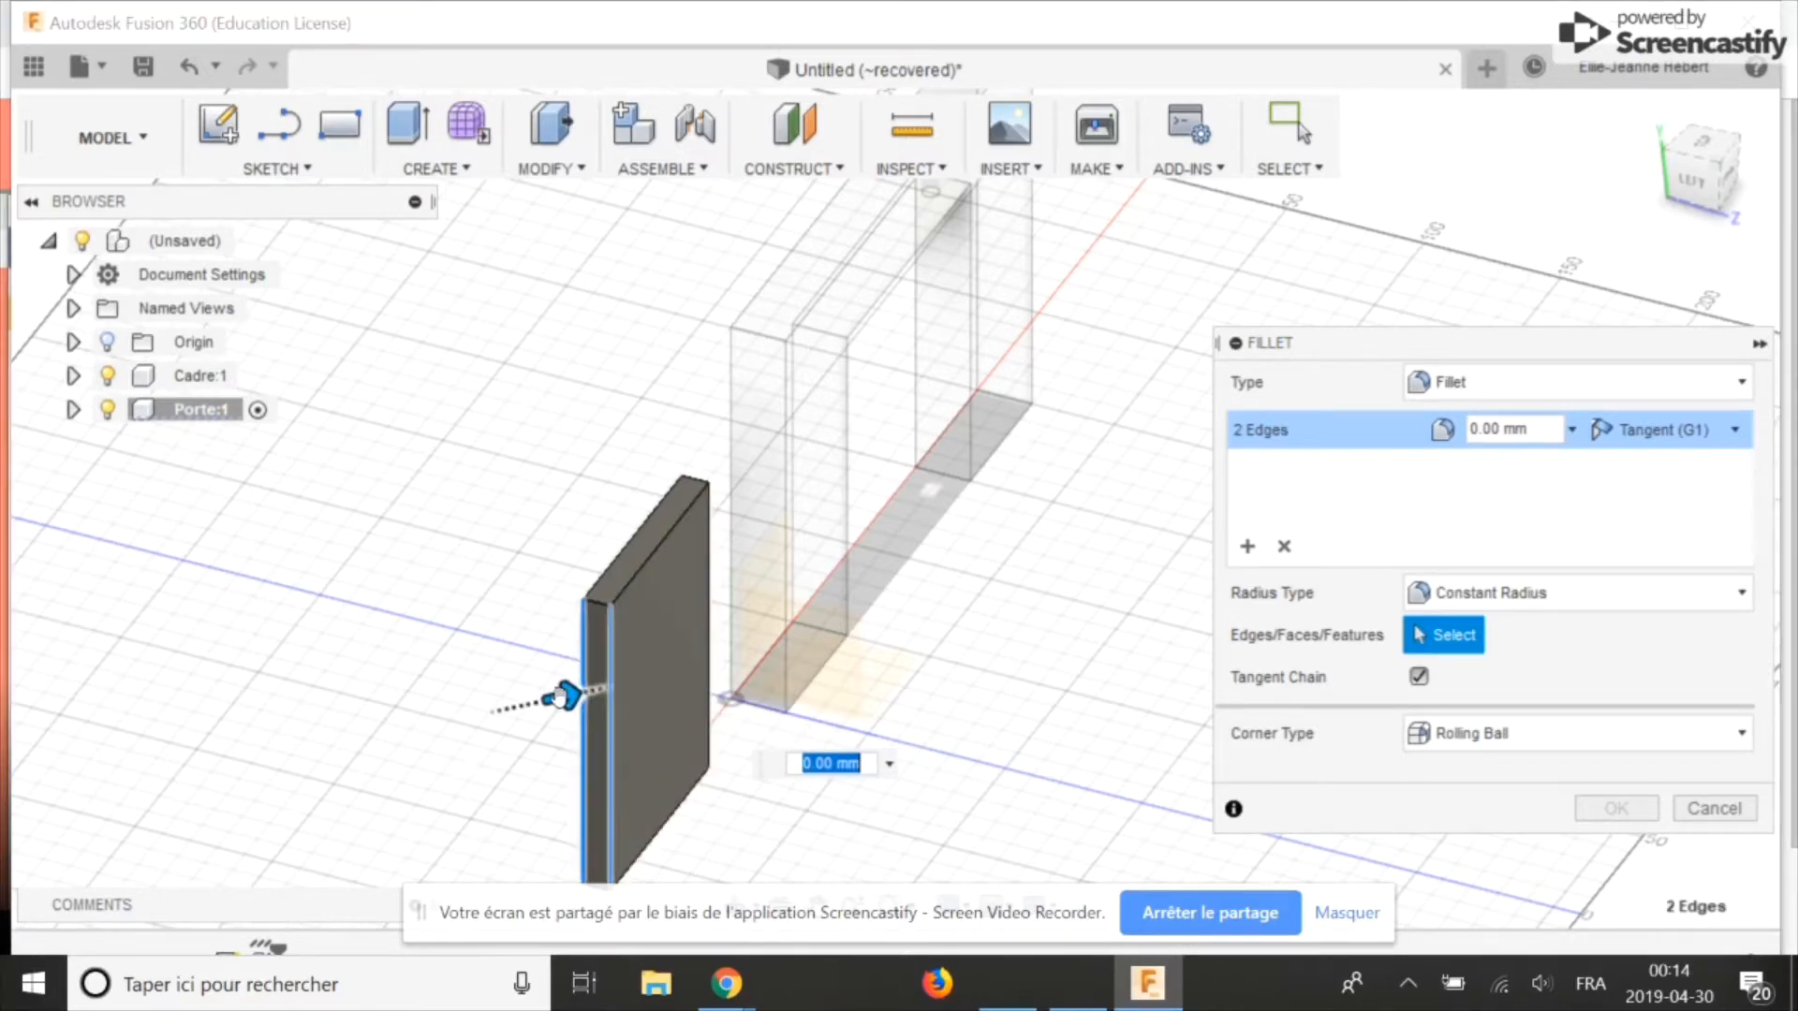
drag(558, 696, 563, 695)
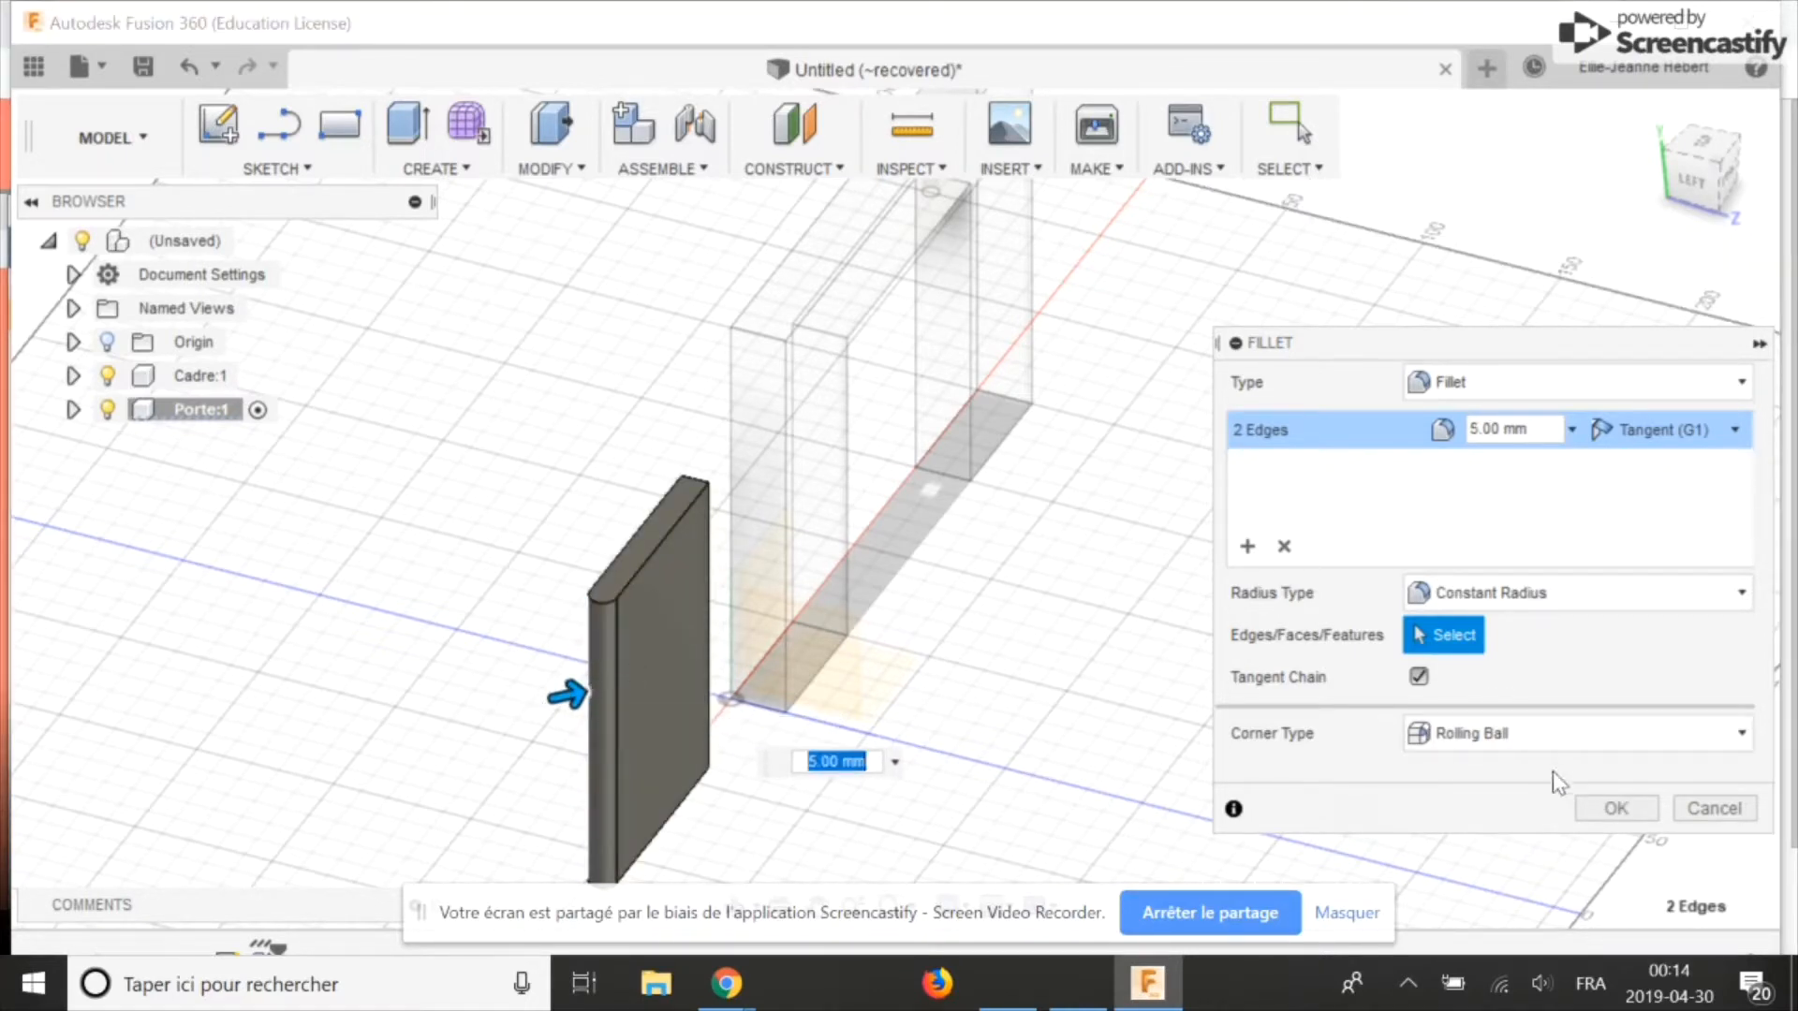
click(1615, 809)
Step: Sketch a 5 mm diameter circle on the door's top face, centred on the rounded end
shift+middle_drag(1599, 821, 1255, 698)
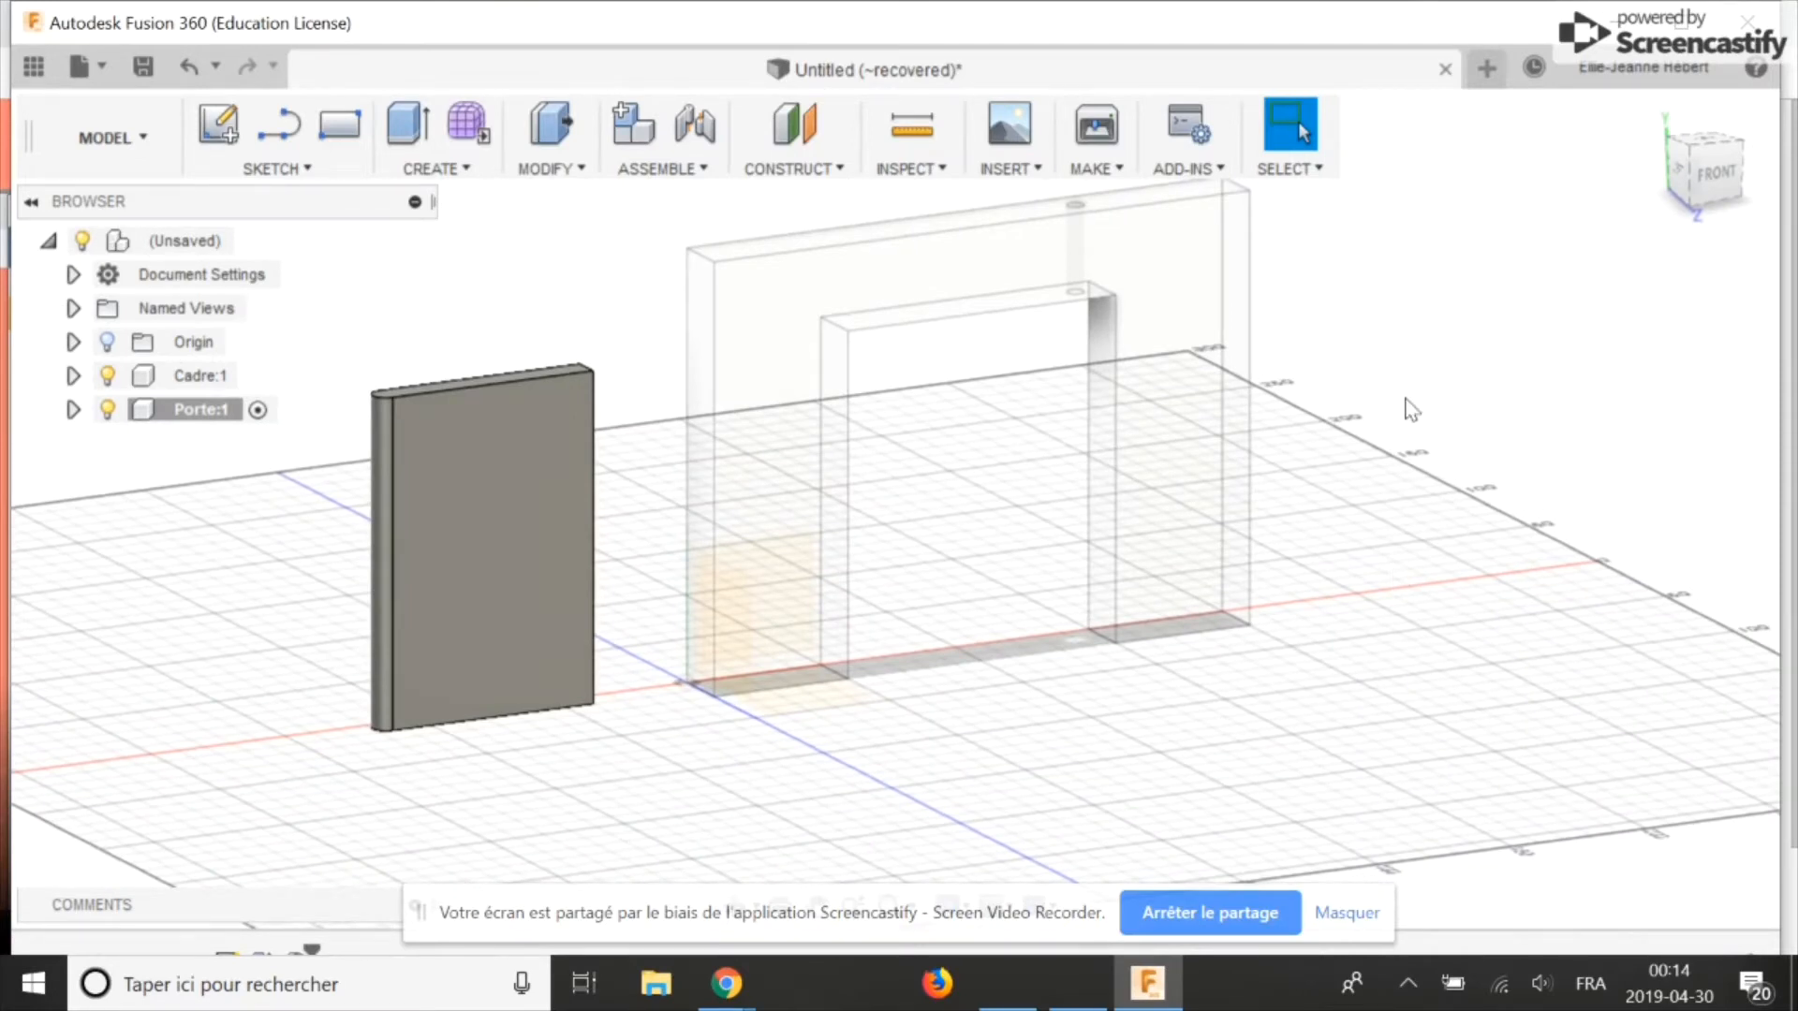
shift+middle_drag(807, 458, 768, 524)
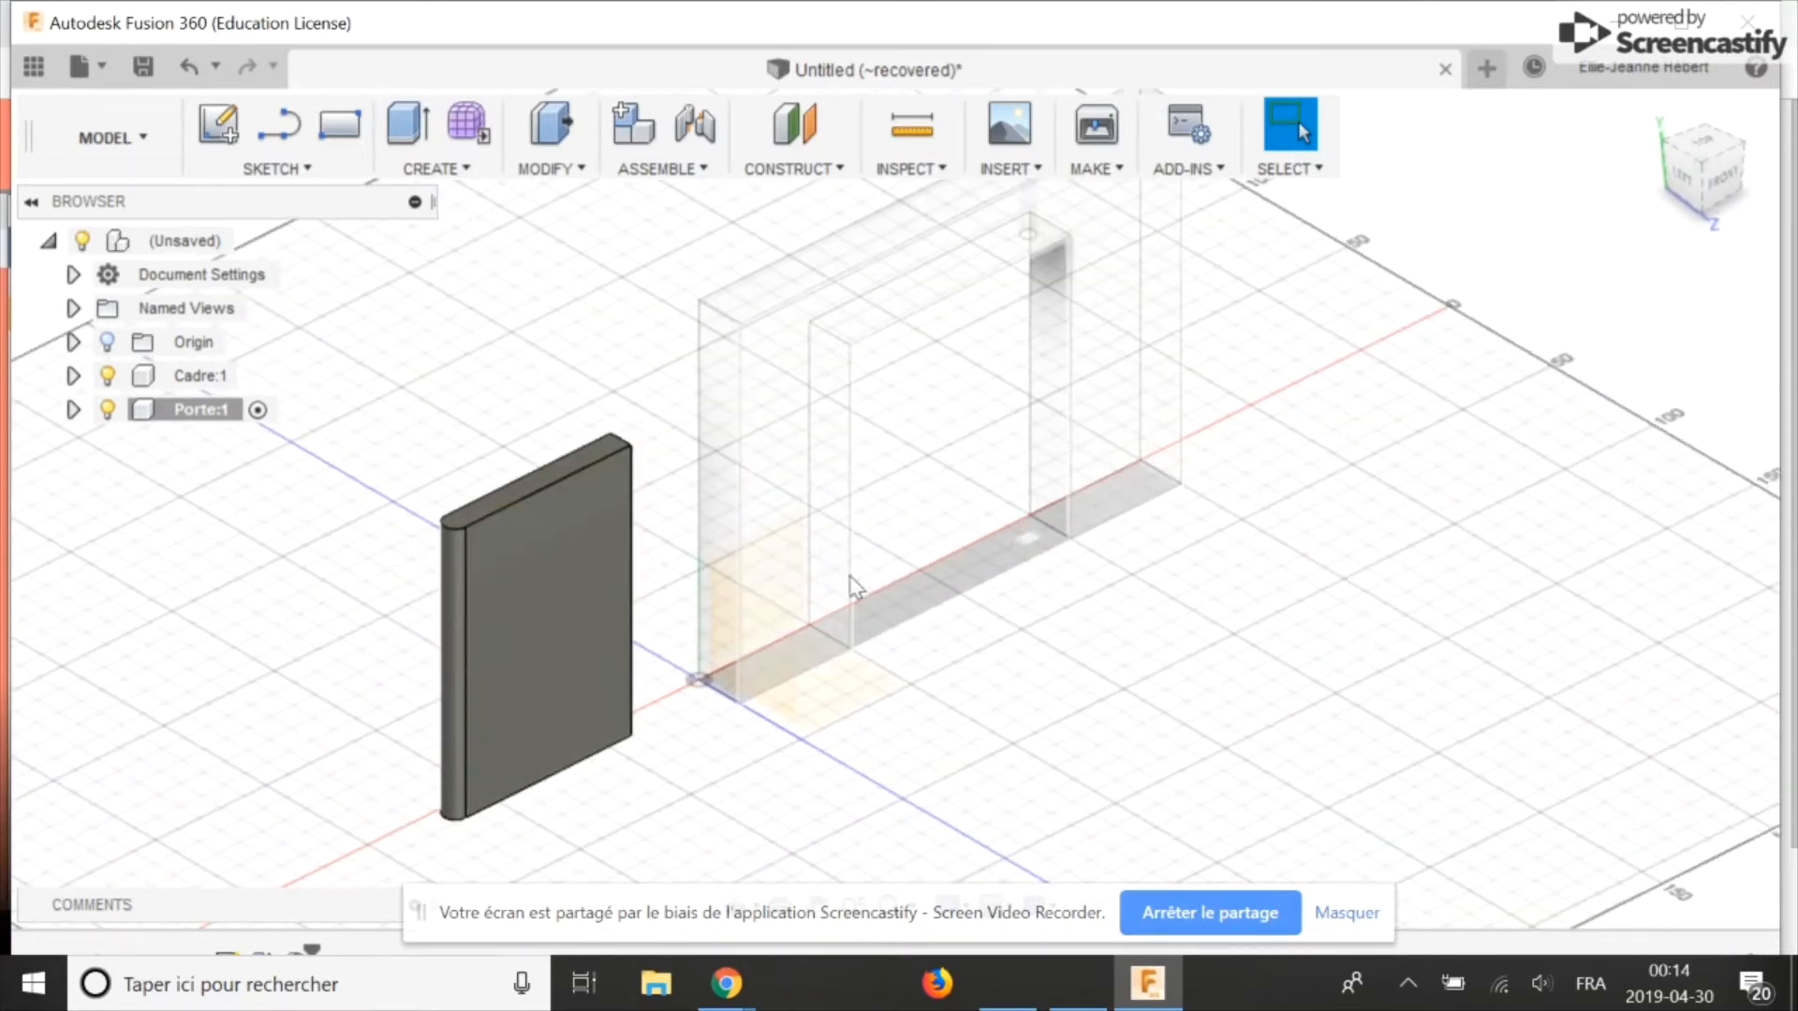
key(c)
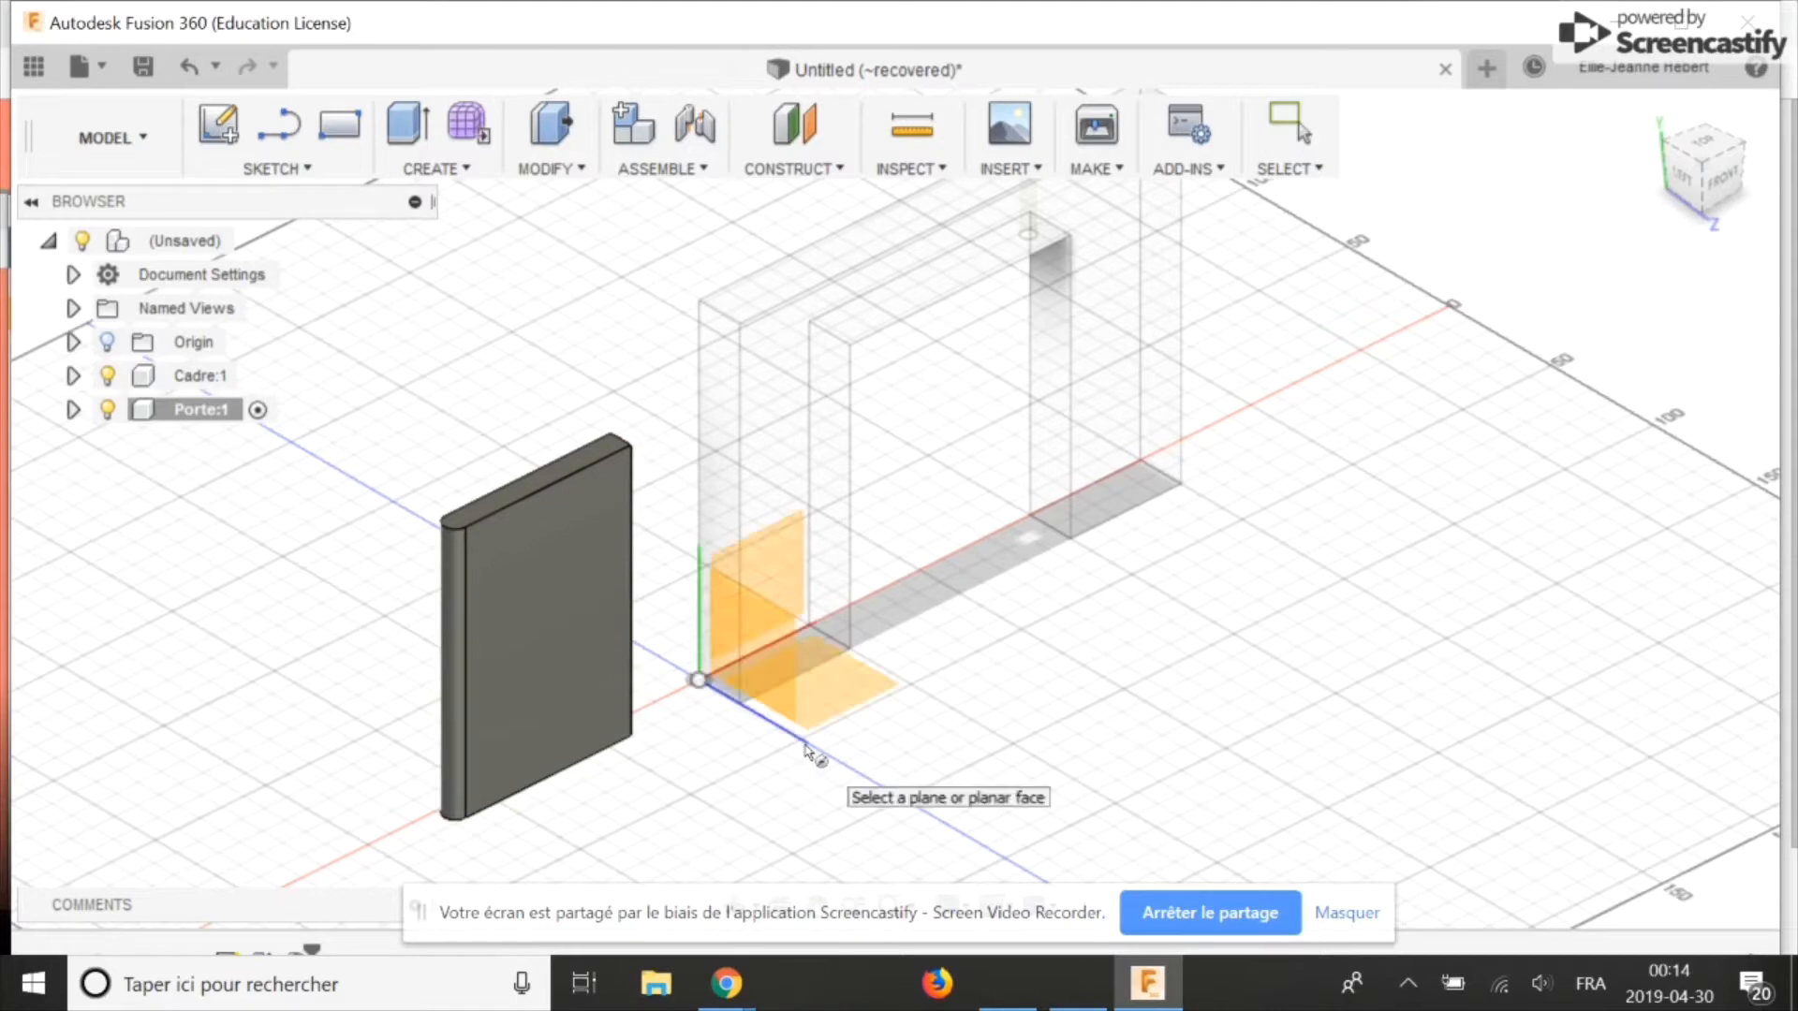
click(461, 520)
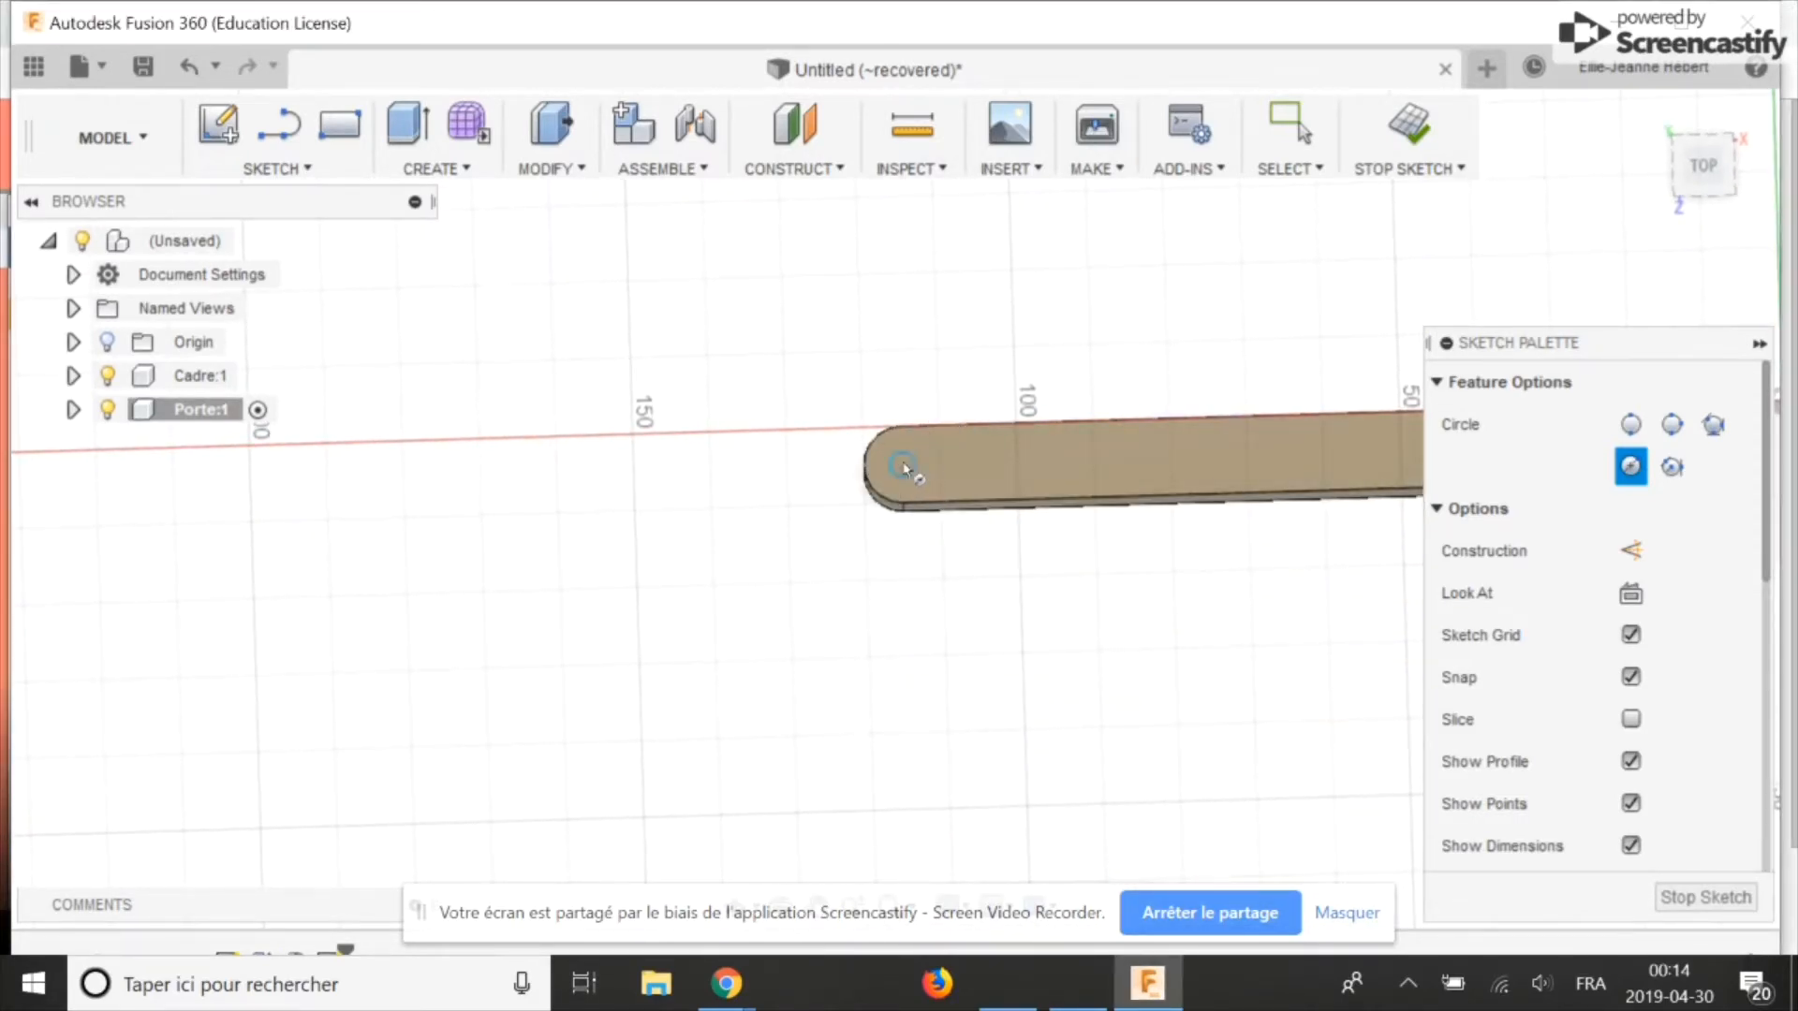
click(903, 467)
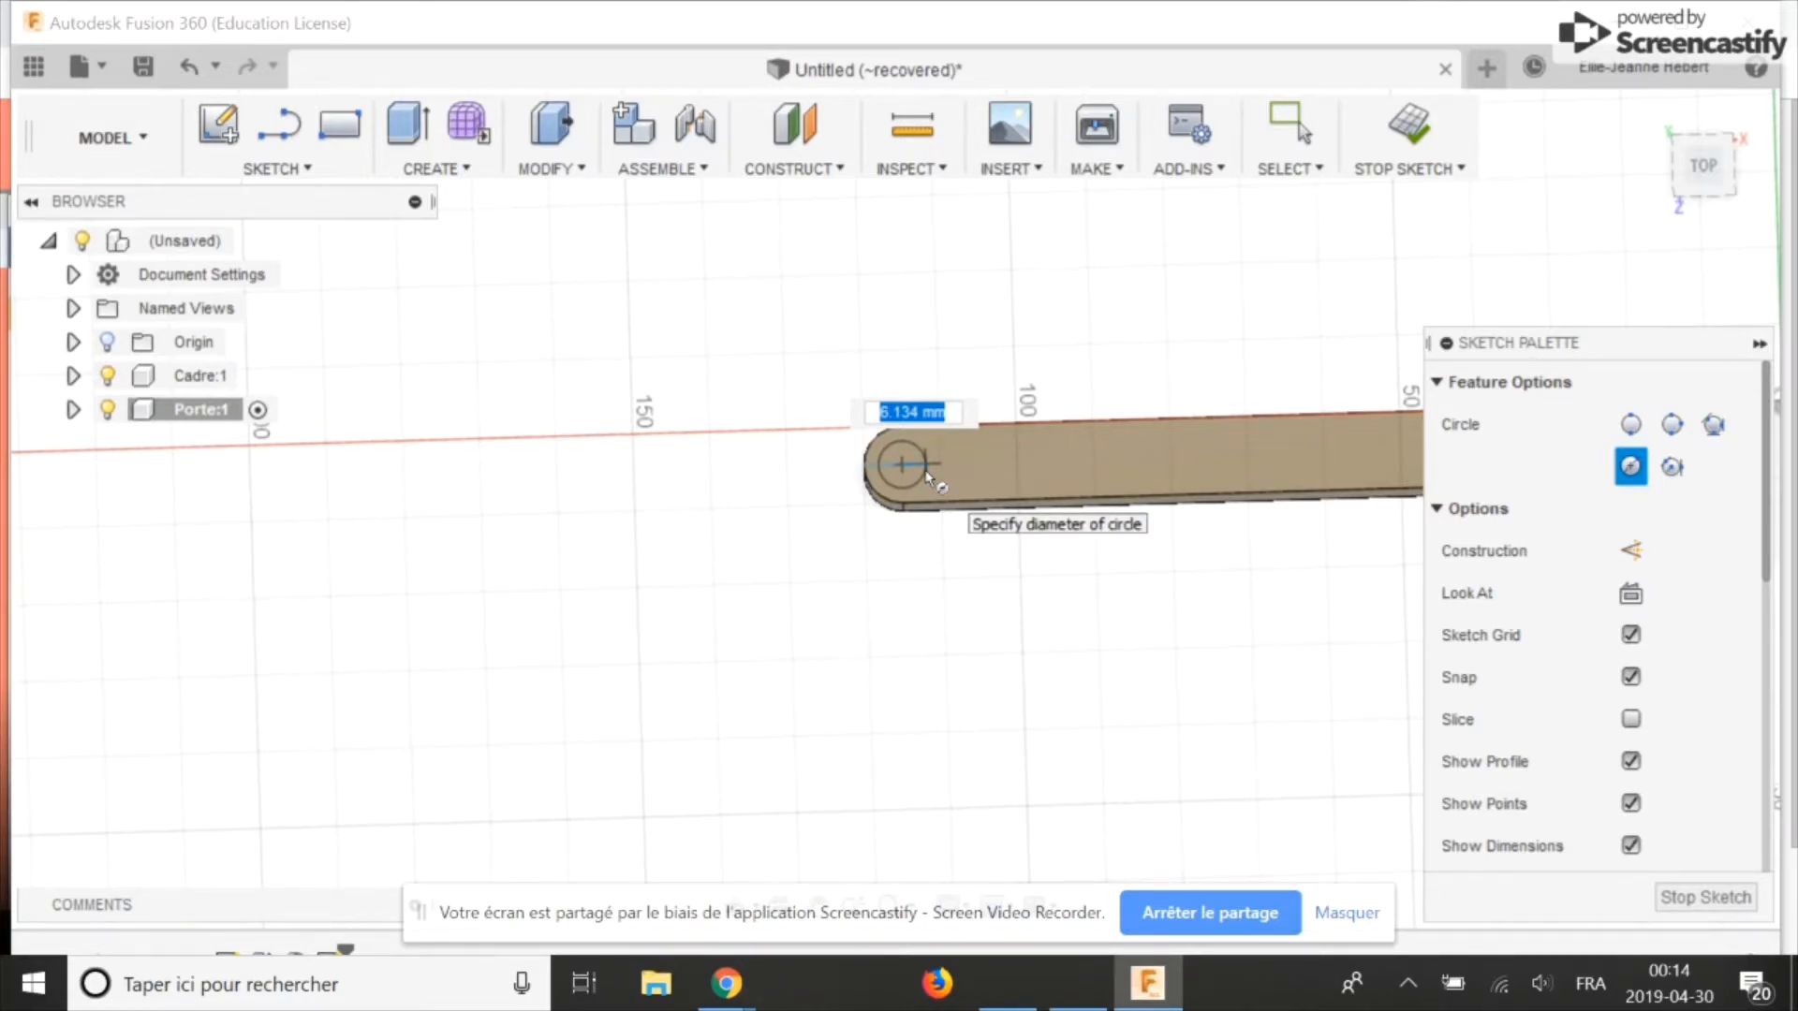
text(5)
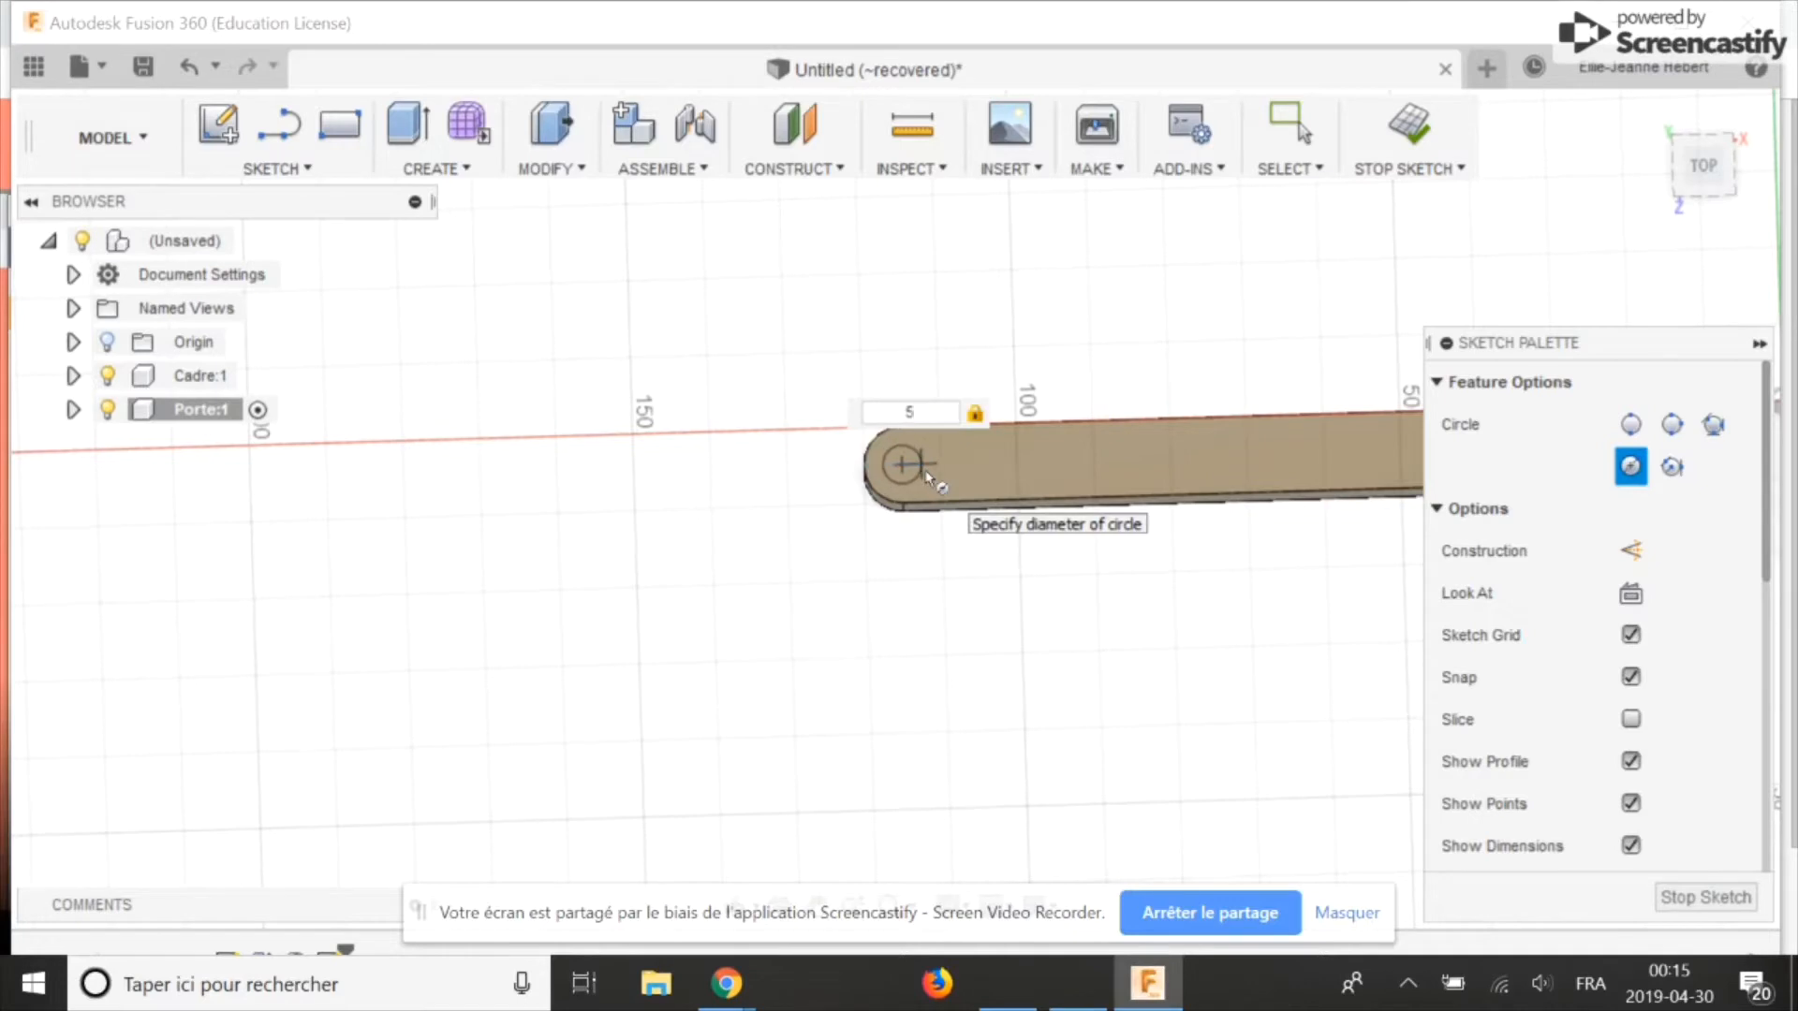
key(Return)
key(Escape)
Step: Extrude the circle upward 2.5 cm and join it to the door as a pivot pin
key(e)
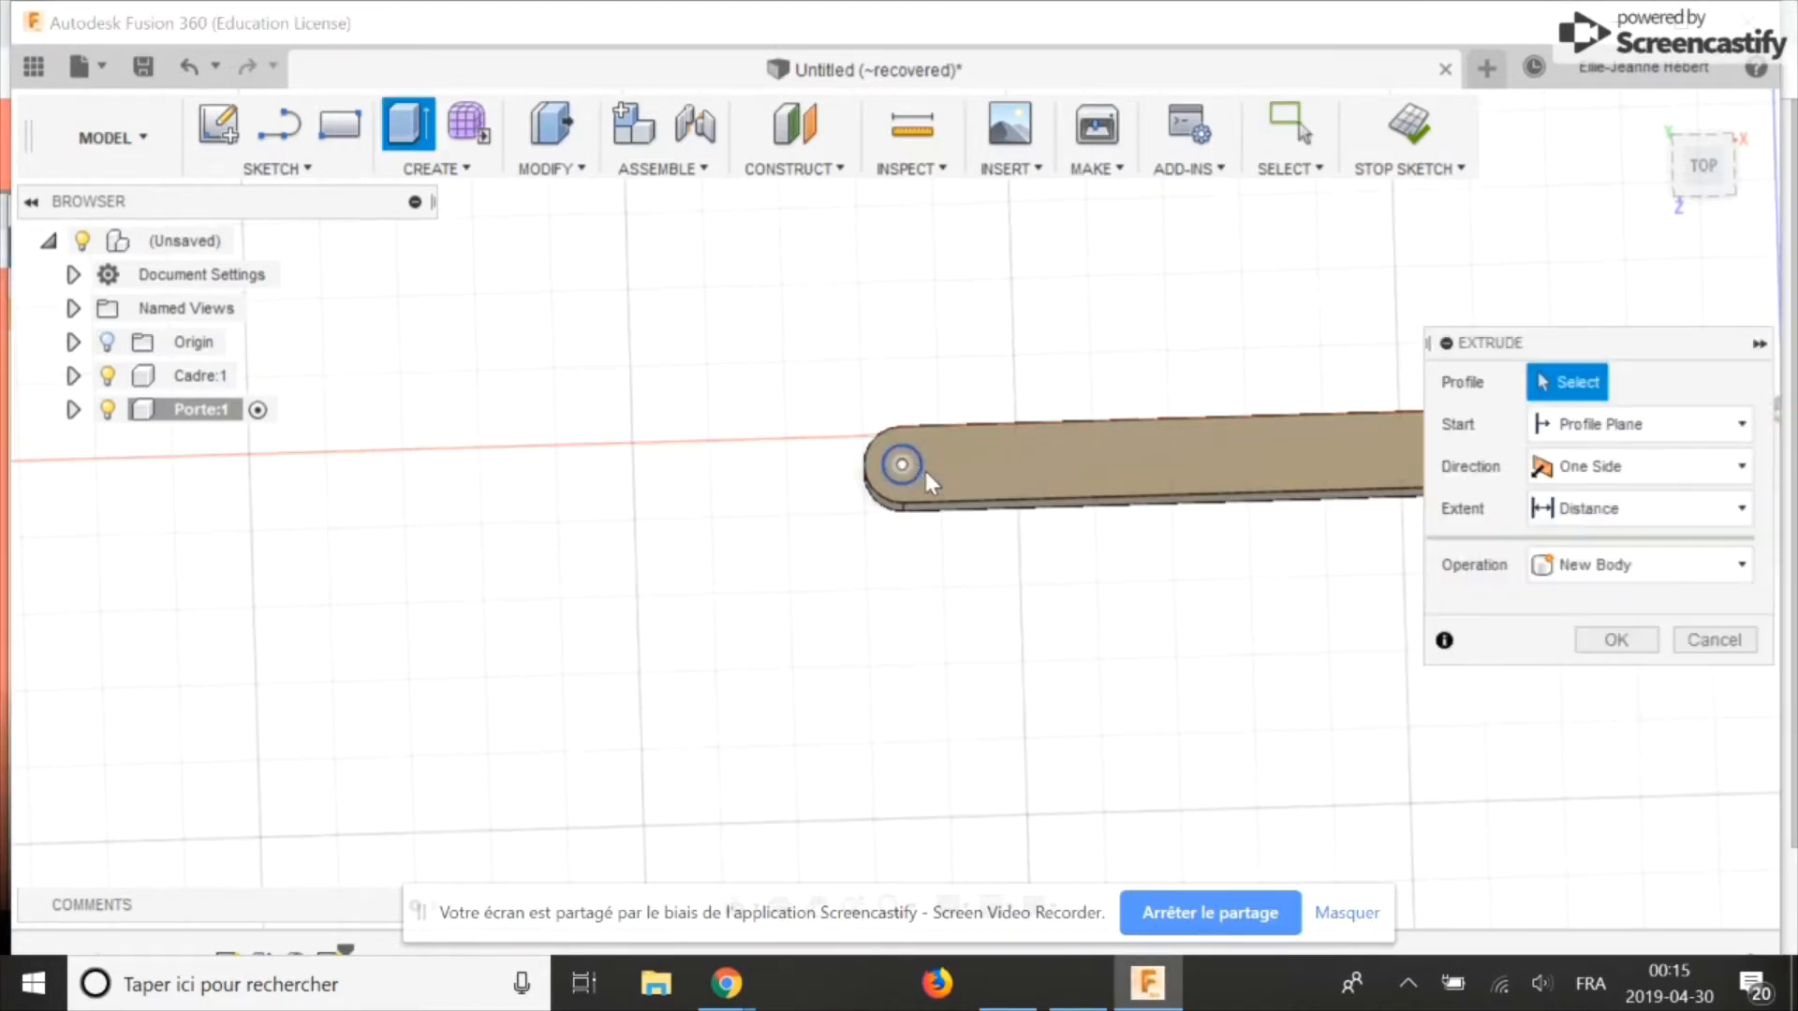
click(902, 465)
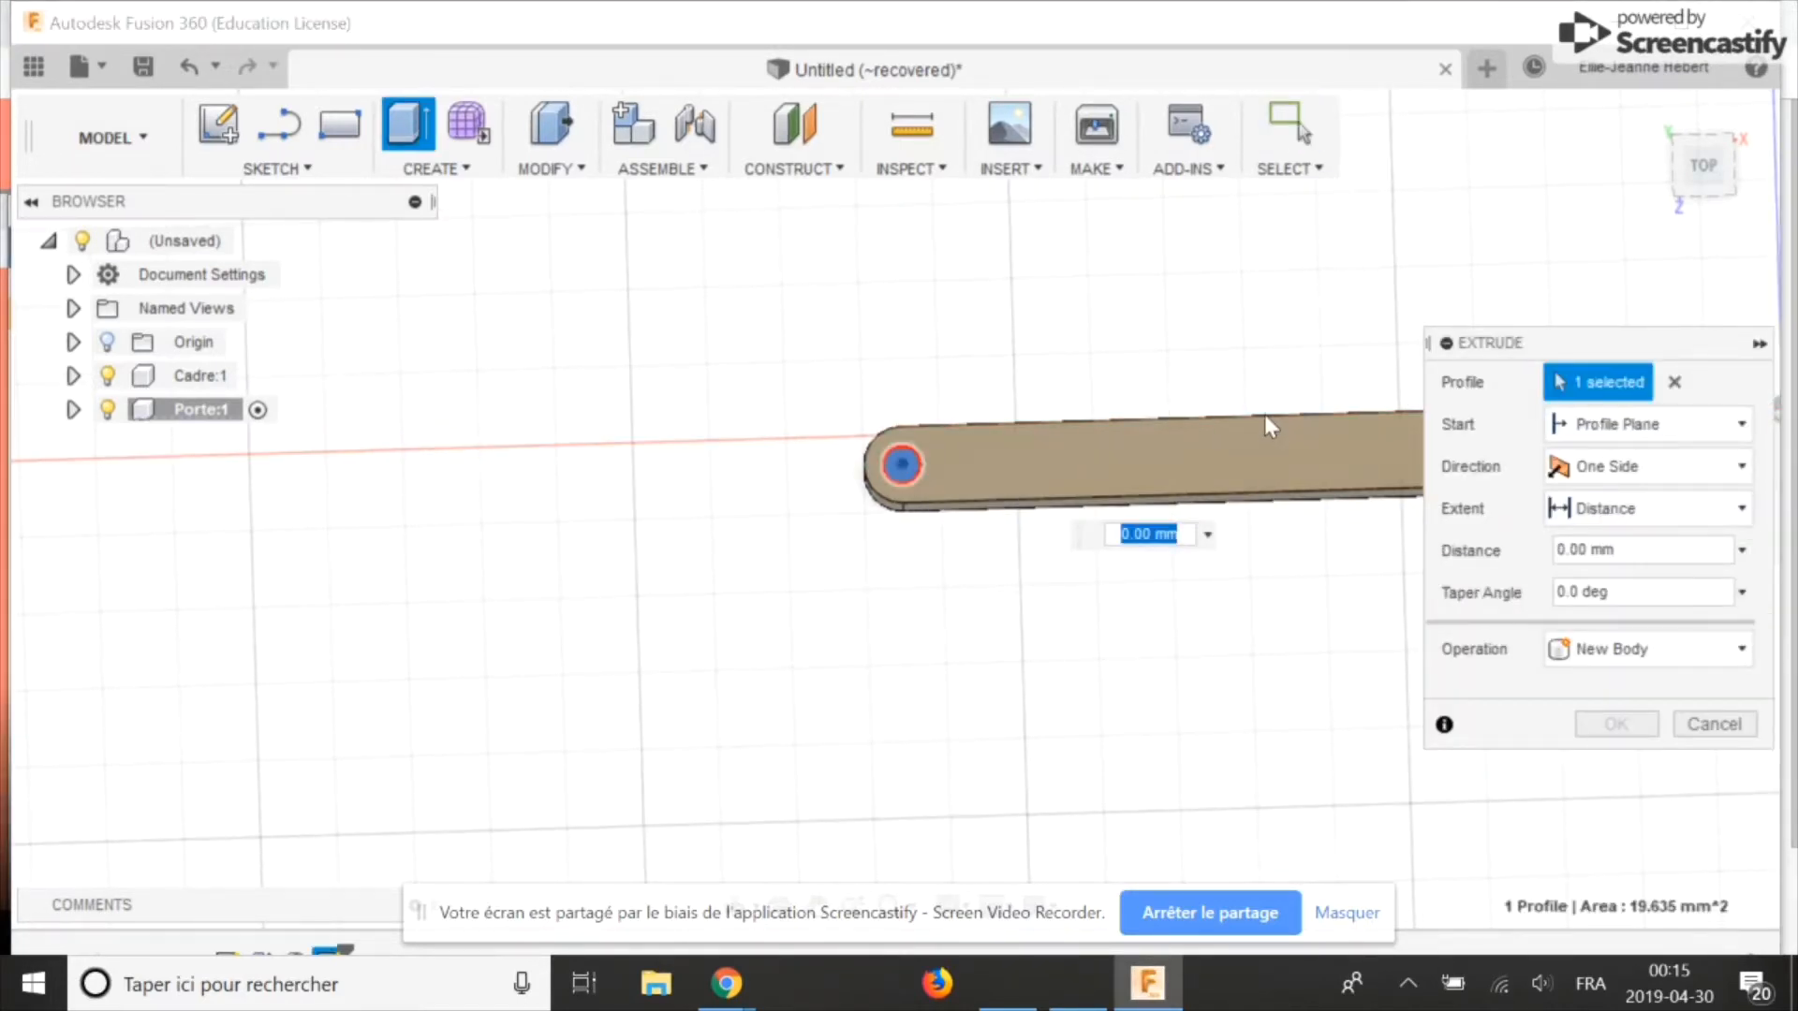
shift+middle_drag(1260, 796, 1319, 567)
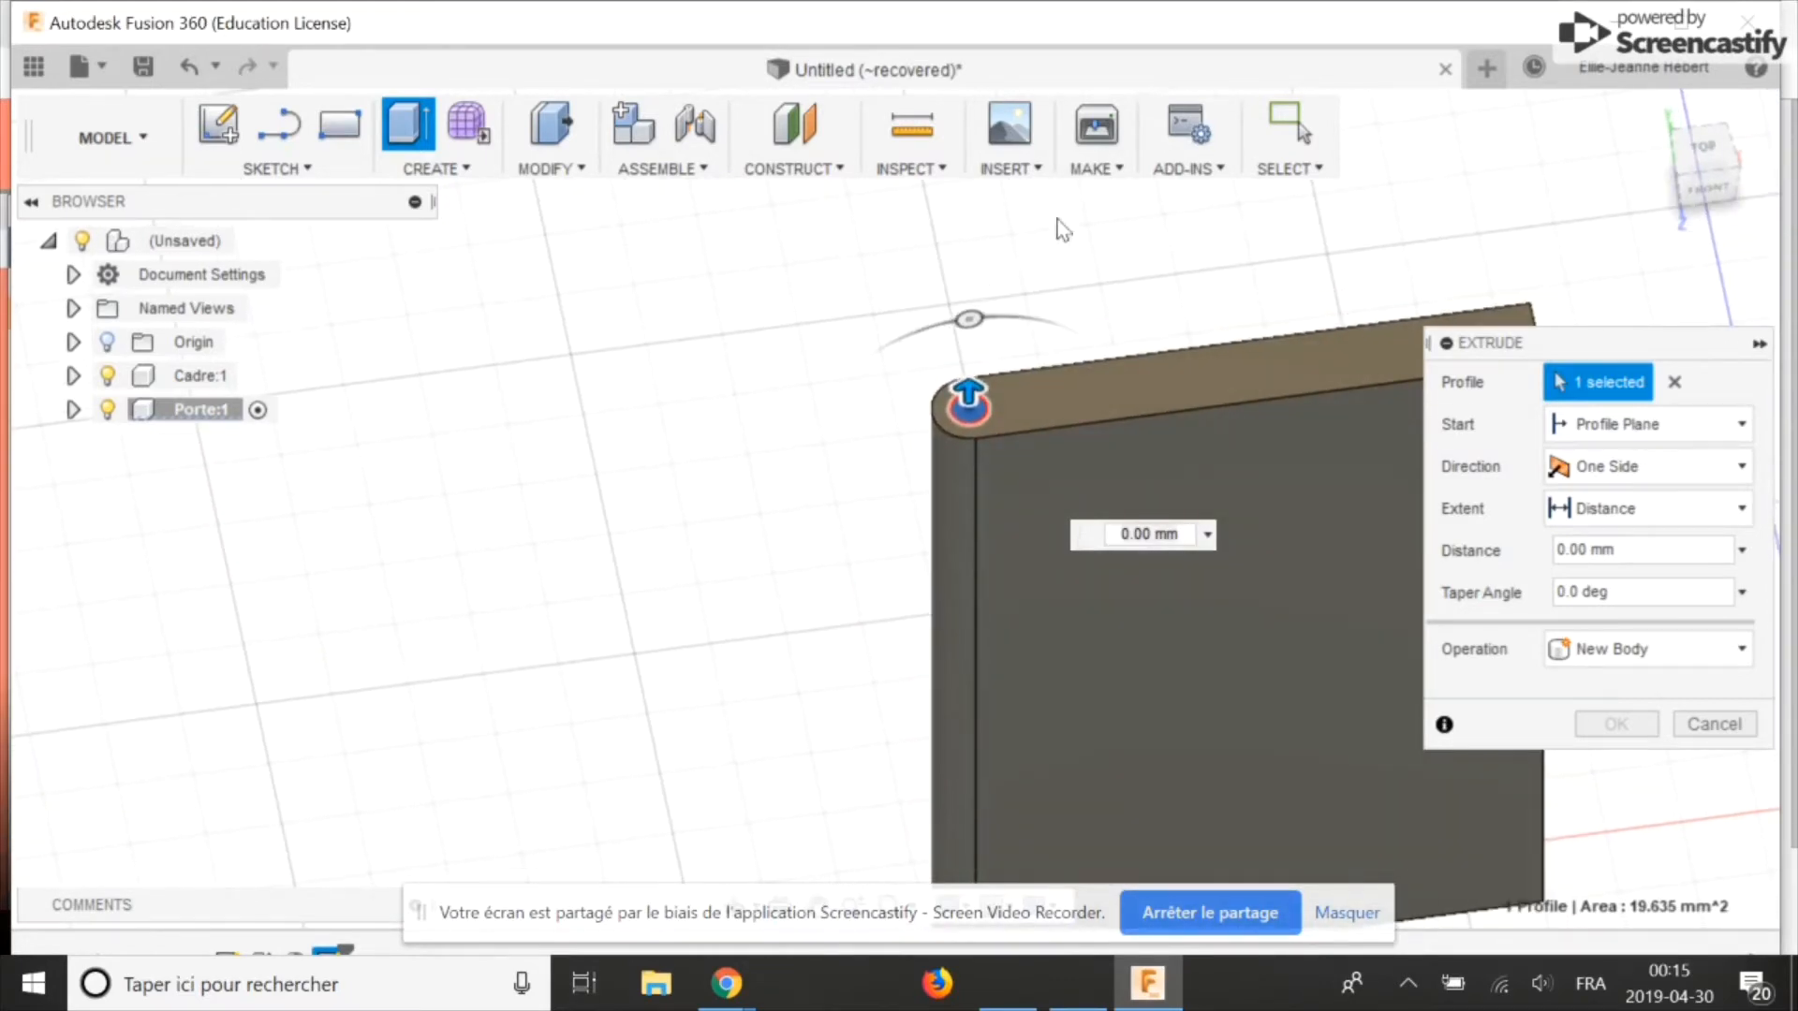
double_click(1131, 539)
text(2.5)
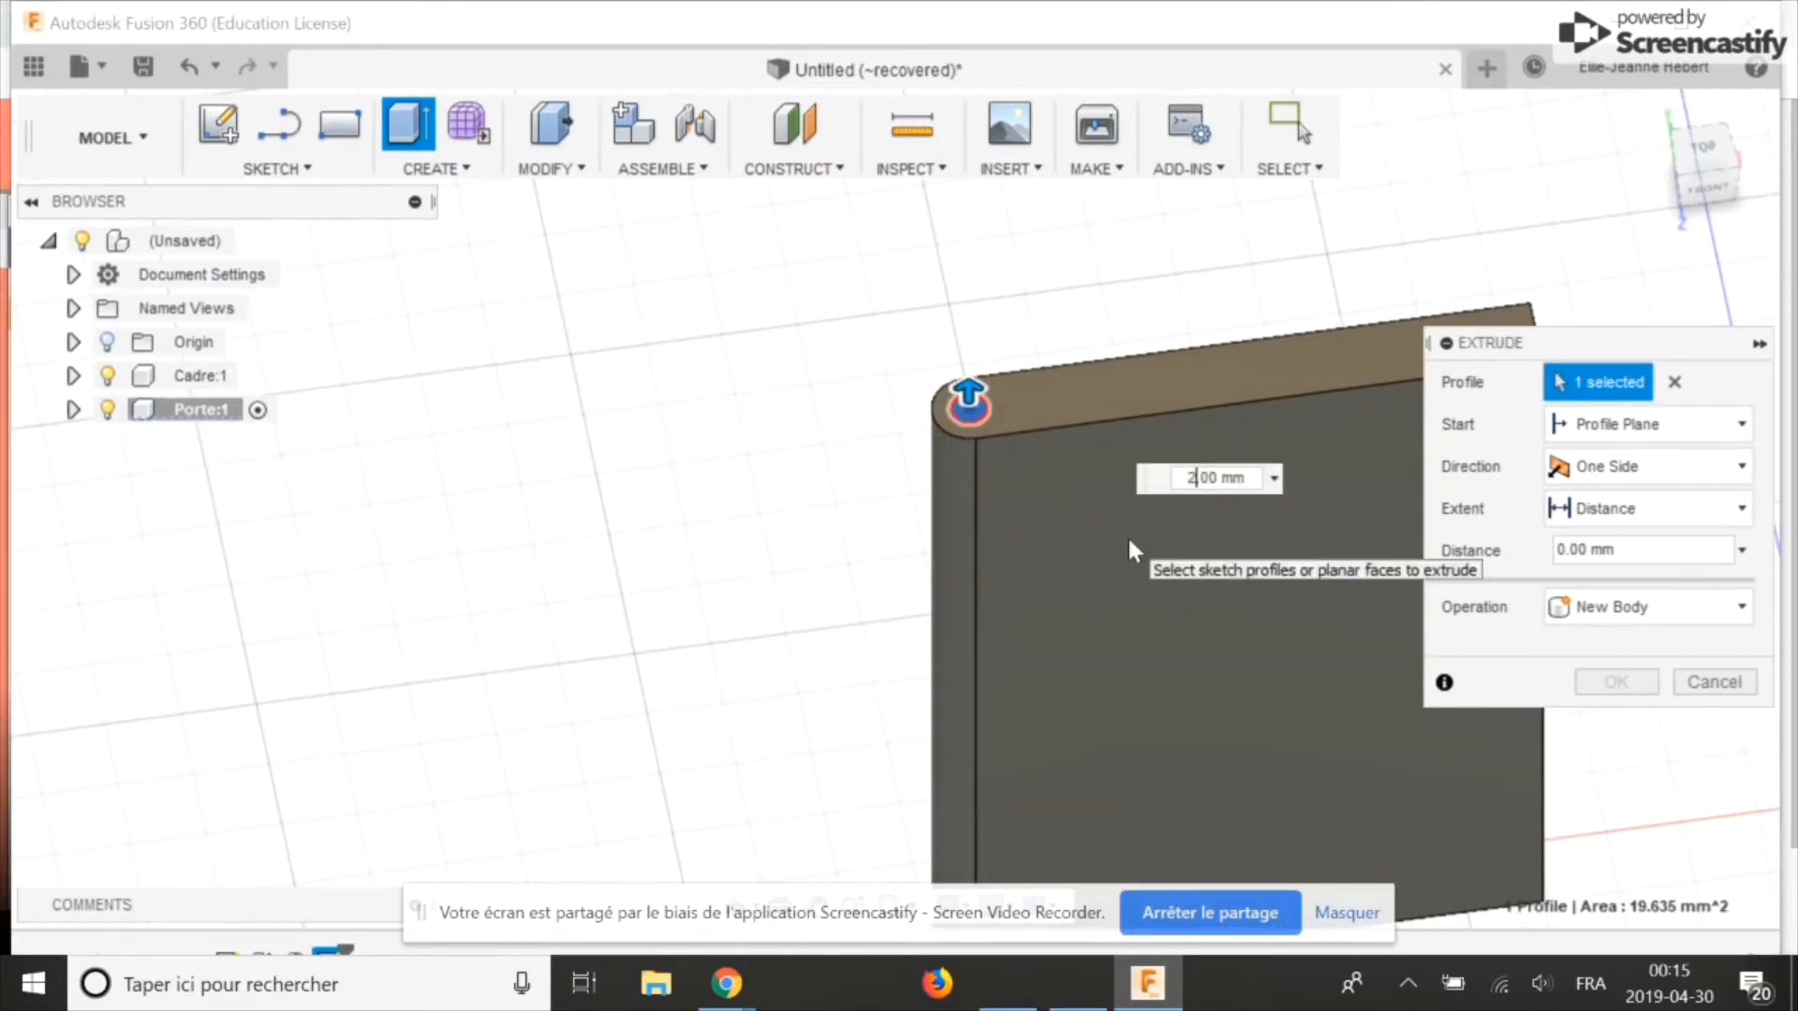
text(cm)
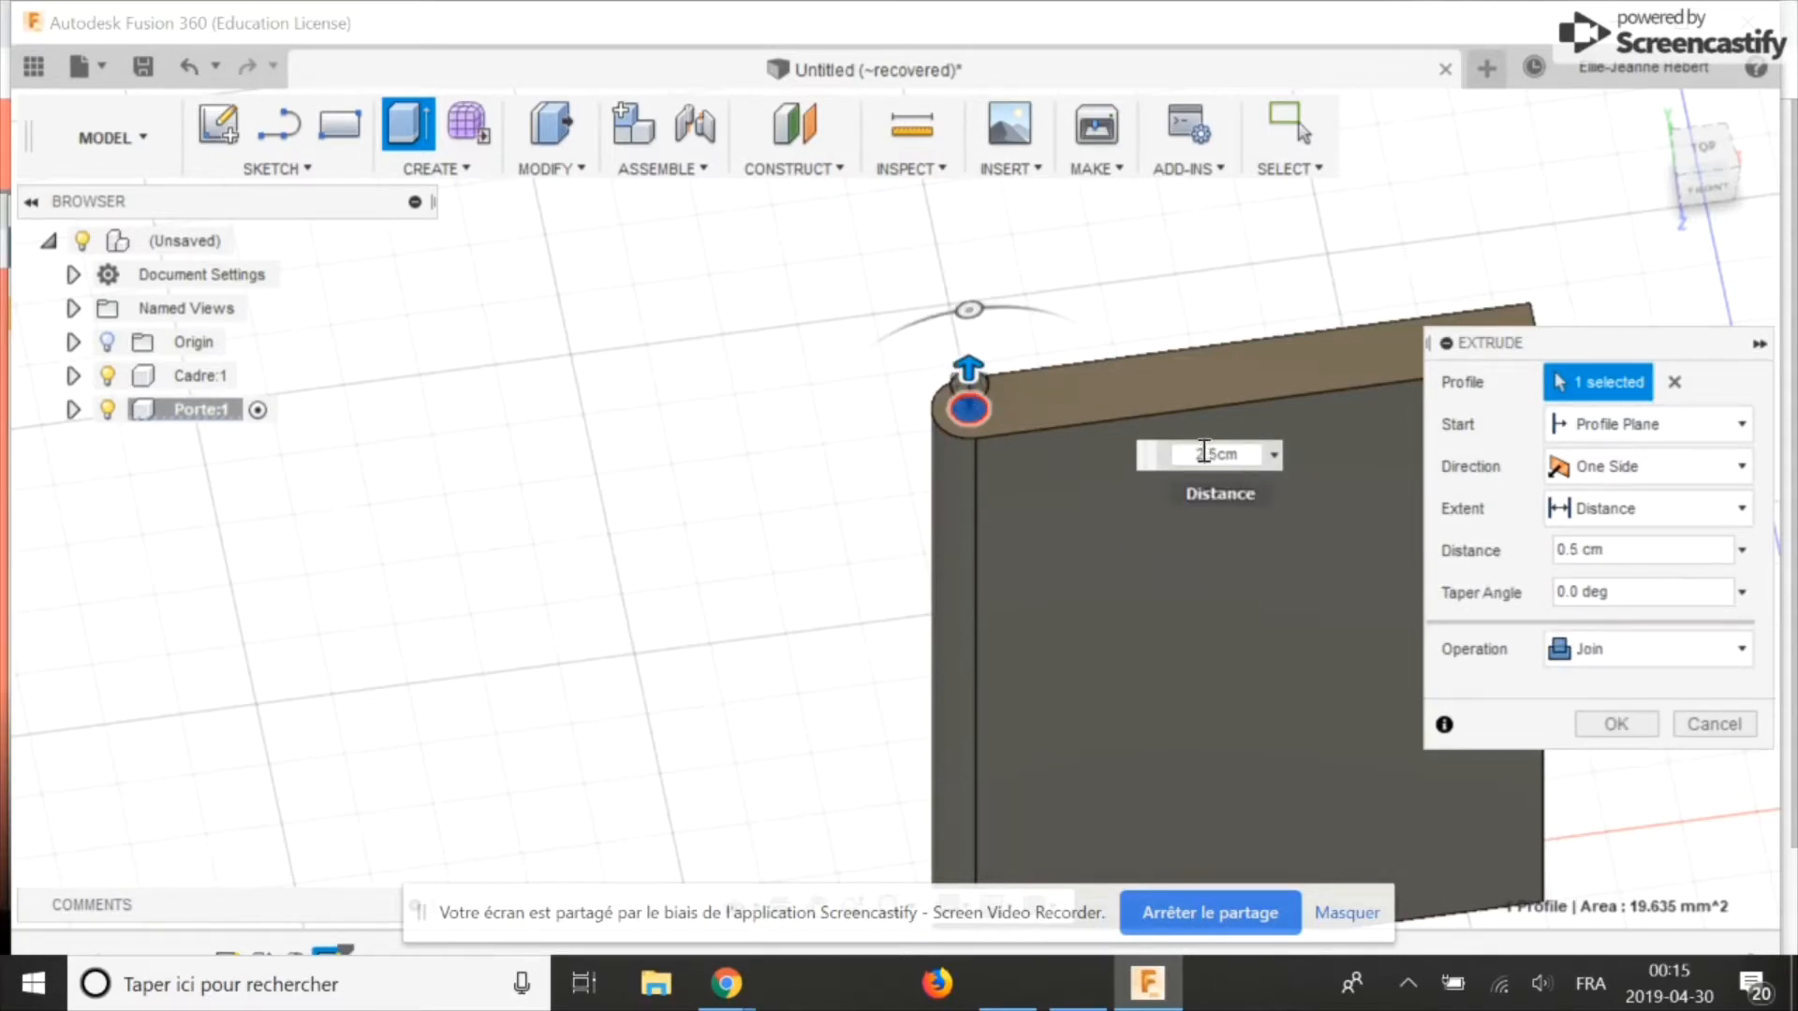
key(Return)
Step: Switch the active component back and forth between Cadre and Porte
scroll(1043, 535, down, 6)
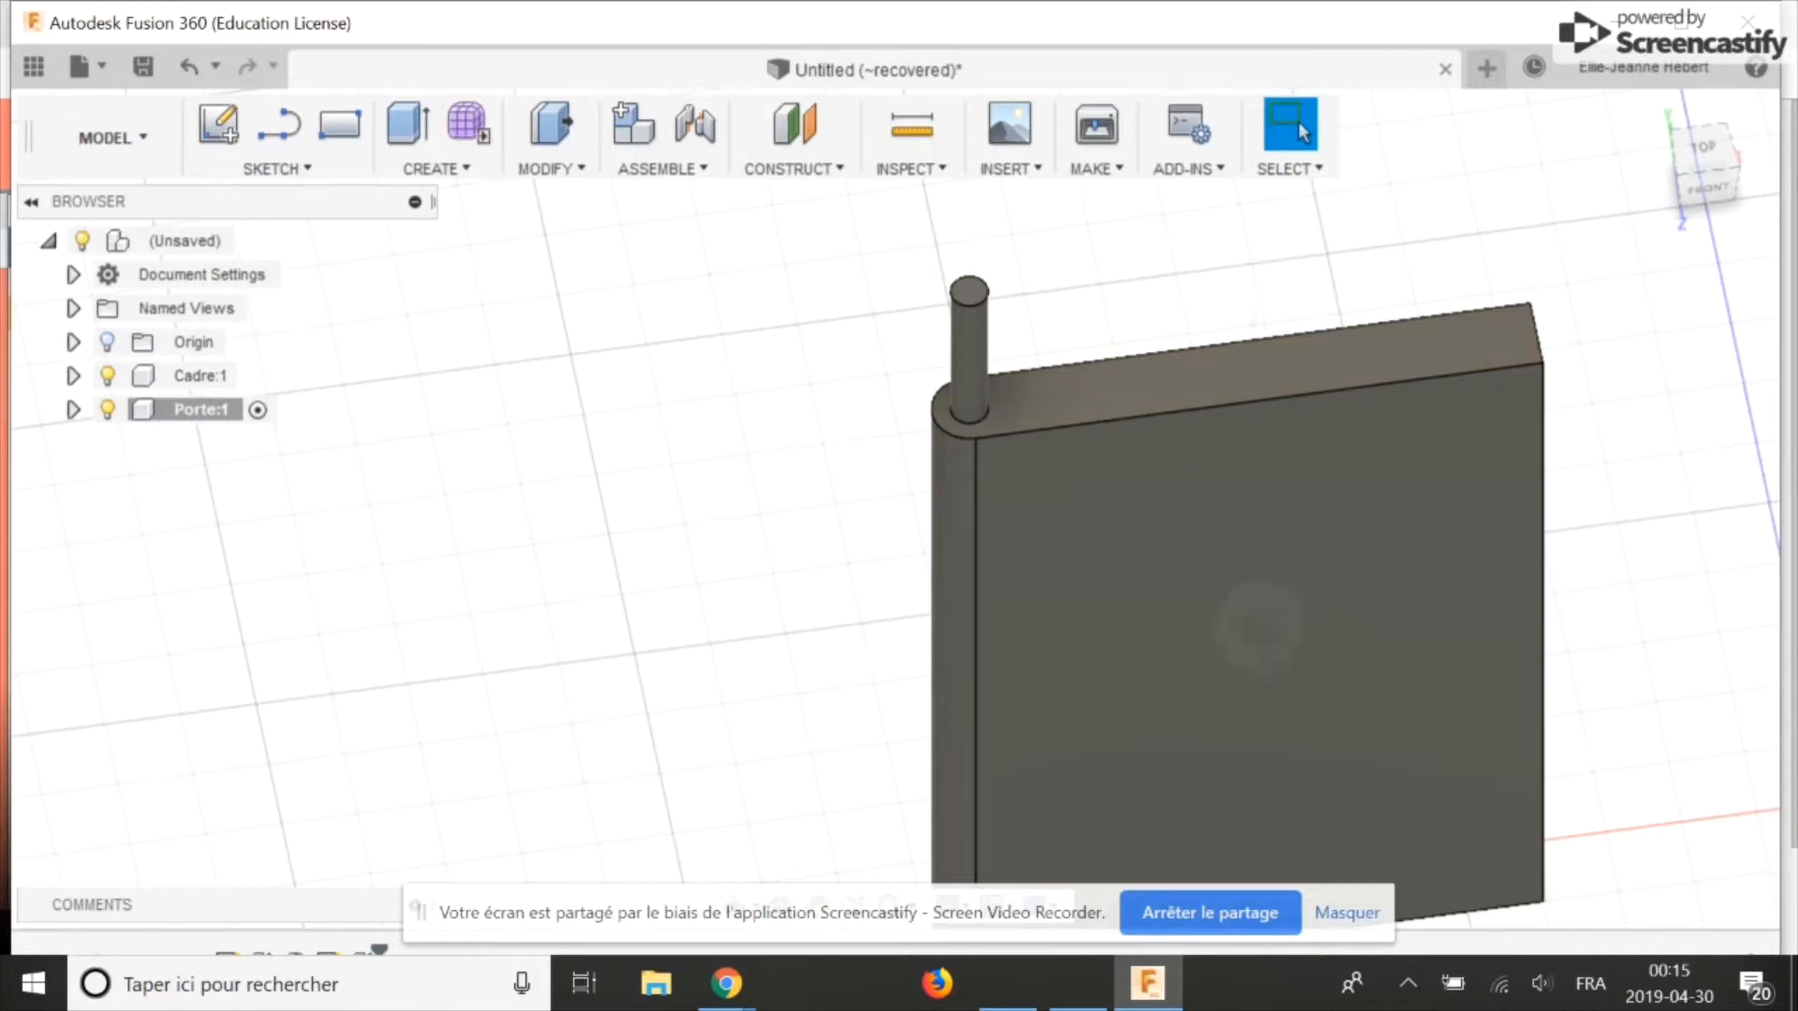
scroll(1067, 515, down, 1)
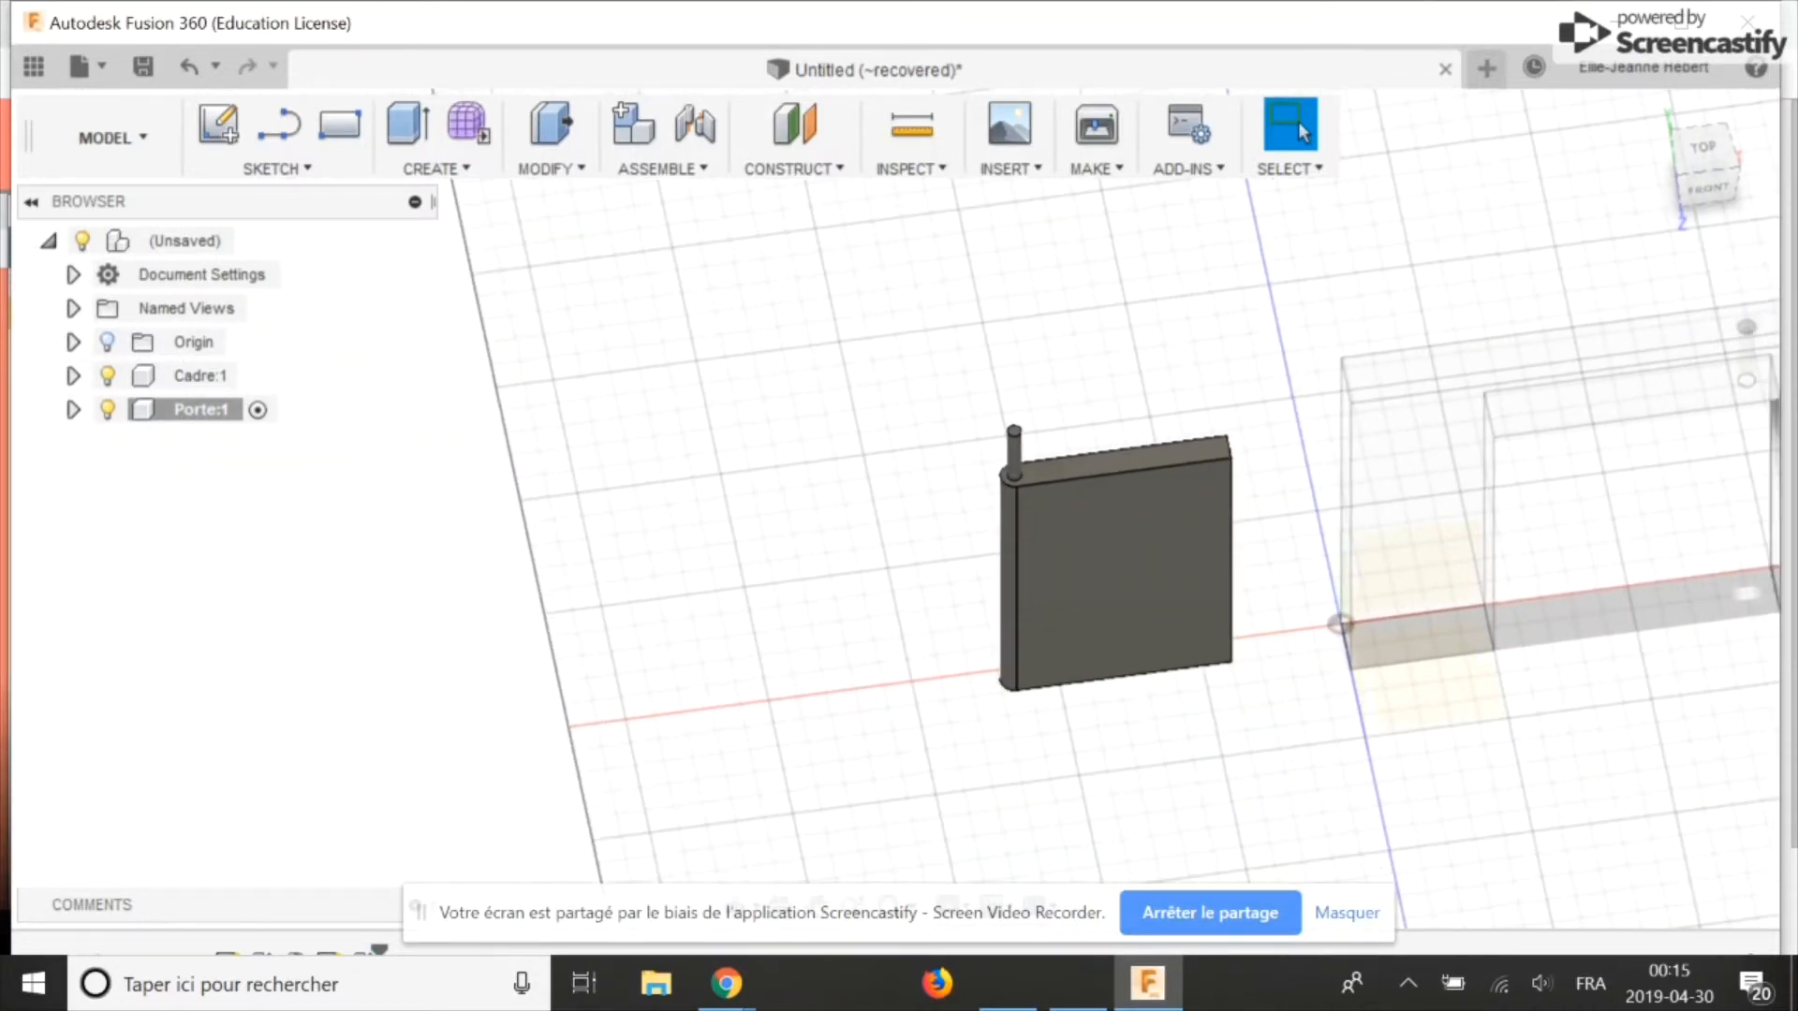
shift+middle_drag(1068, 515, 993, 389)
scroll(937, 562, down, 2)
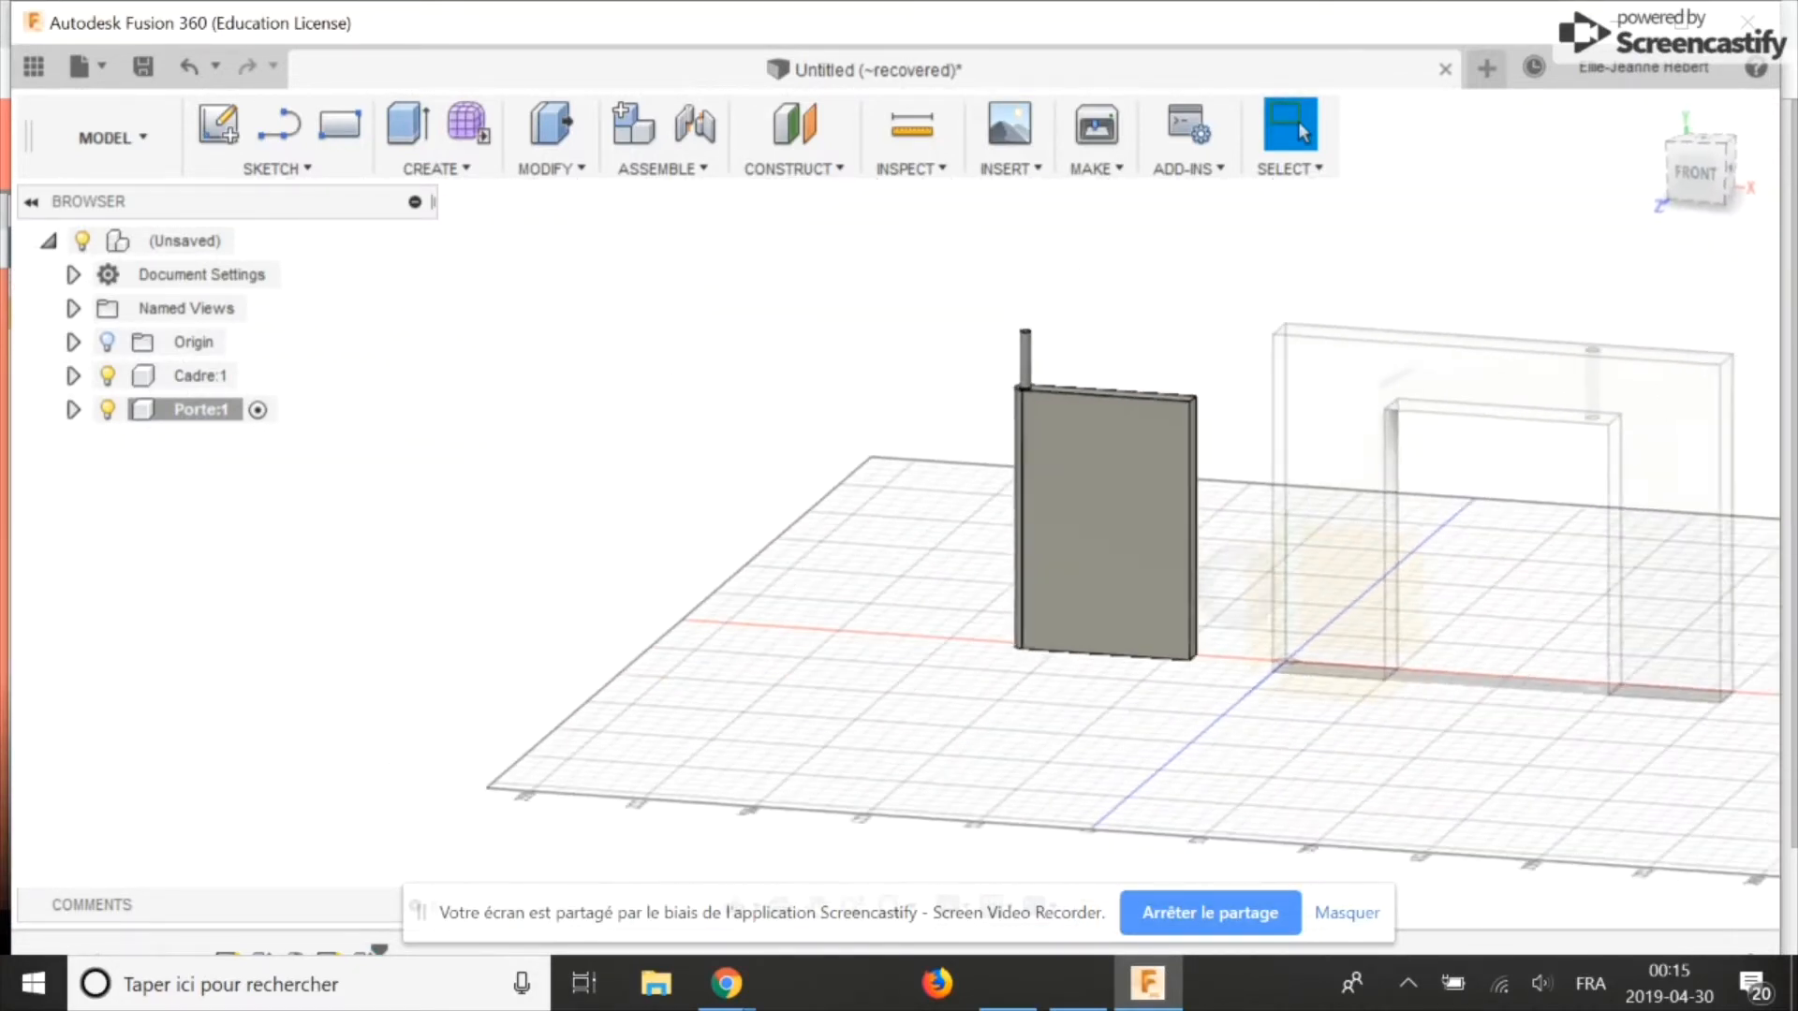
click(1323, 410)
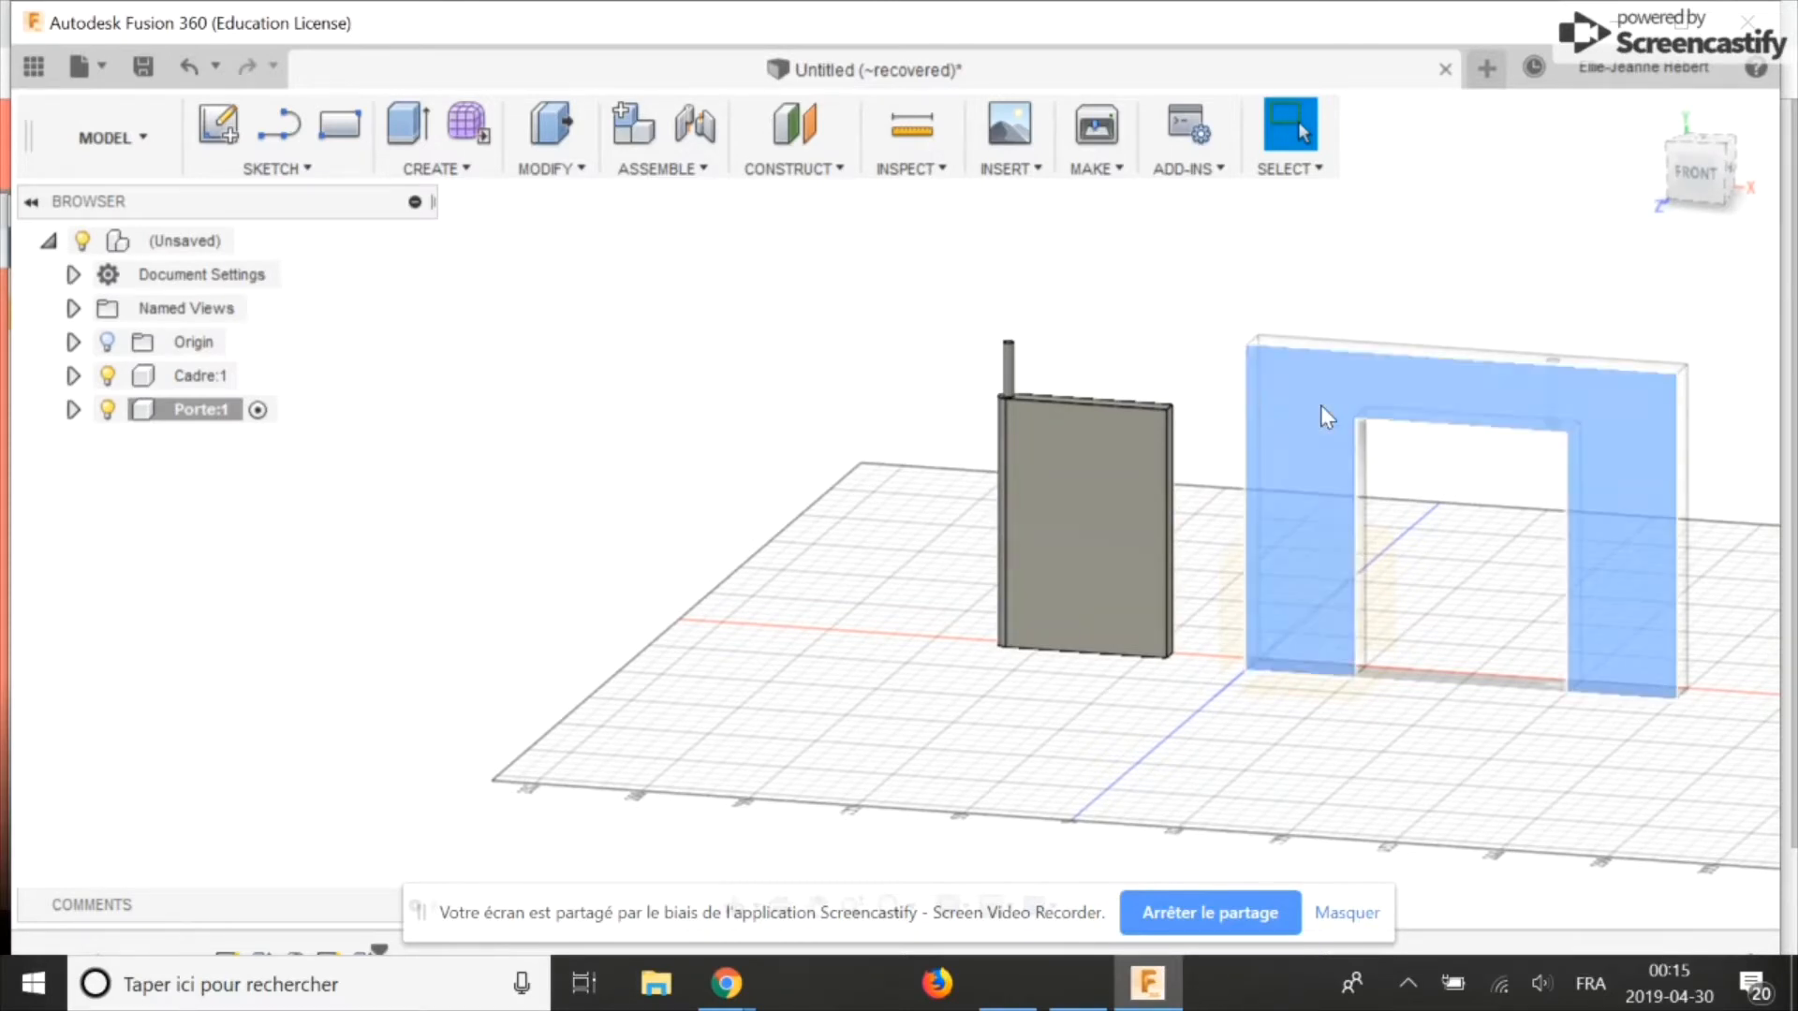
right_click(1320, 406)
click(1016, 745)
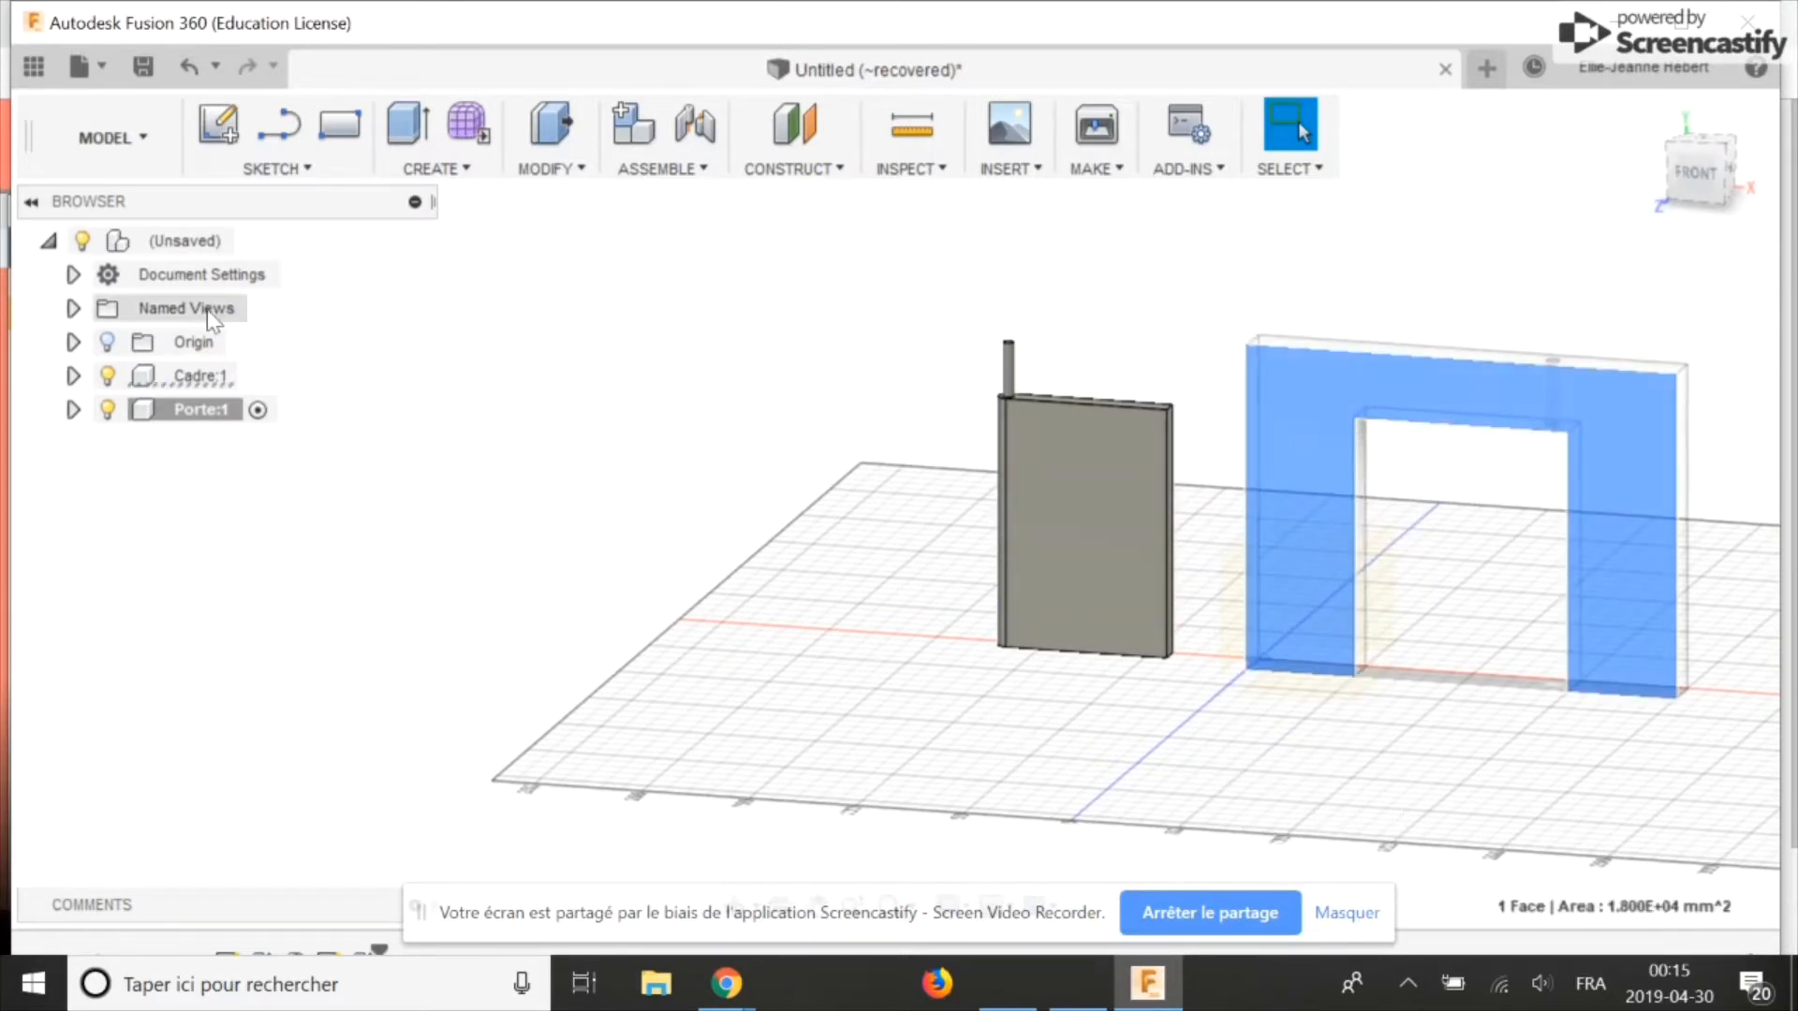
click(252, 376)
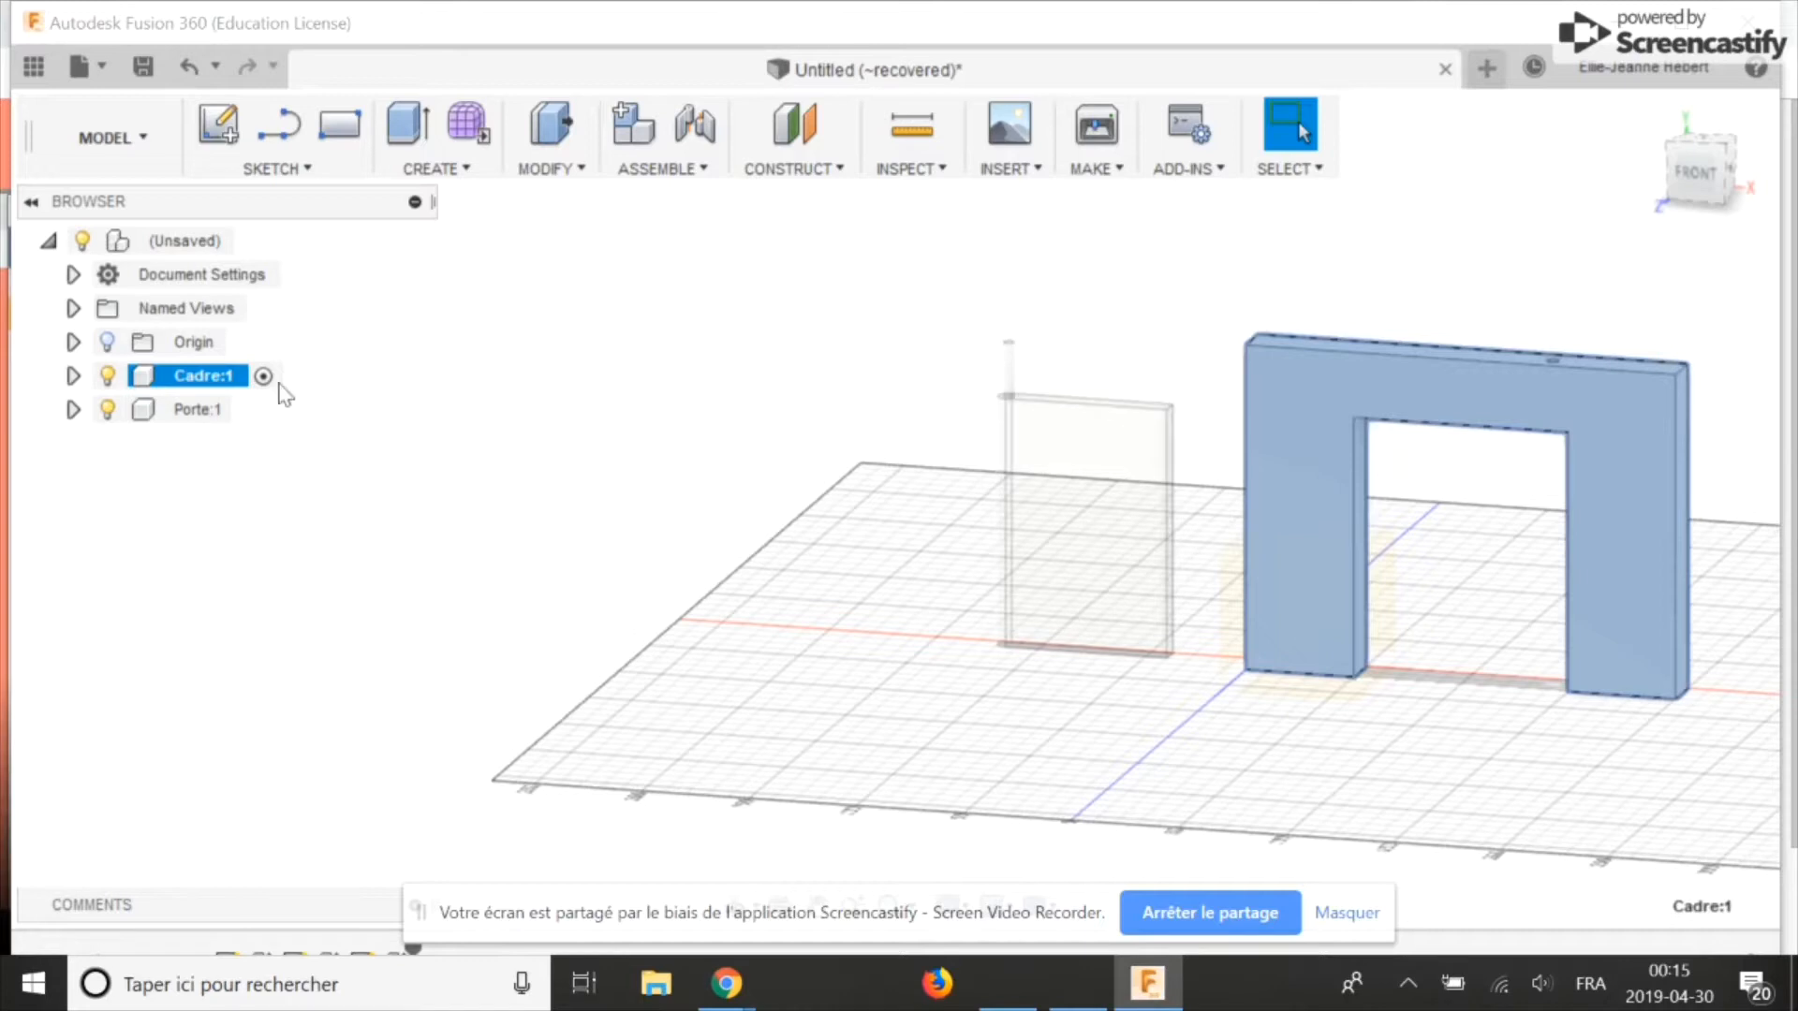
right_click(176, 419)
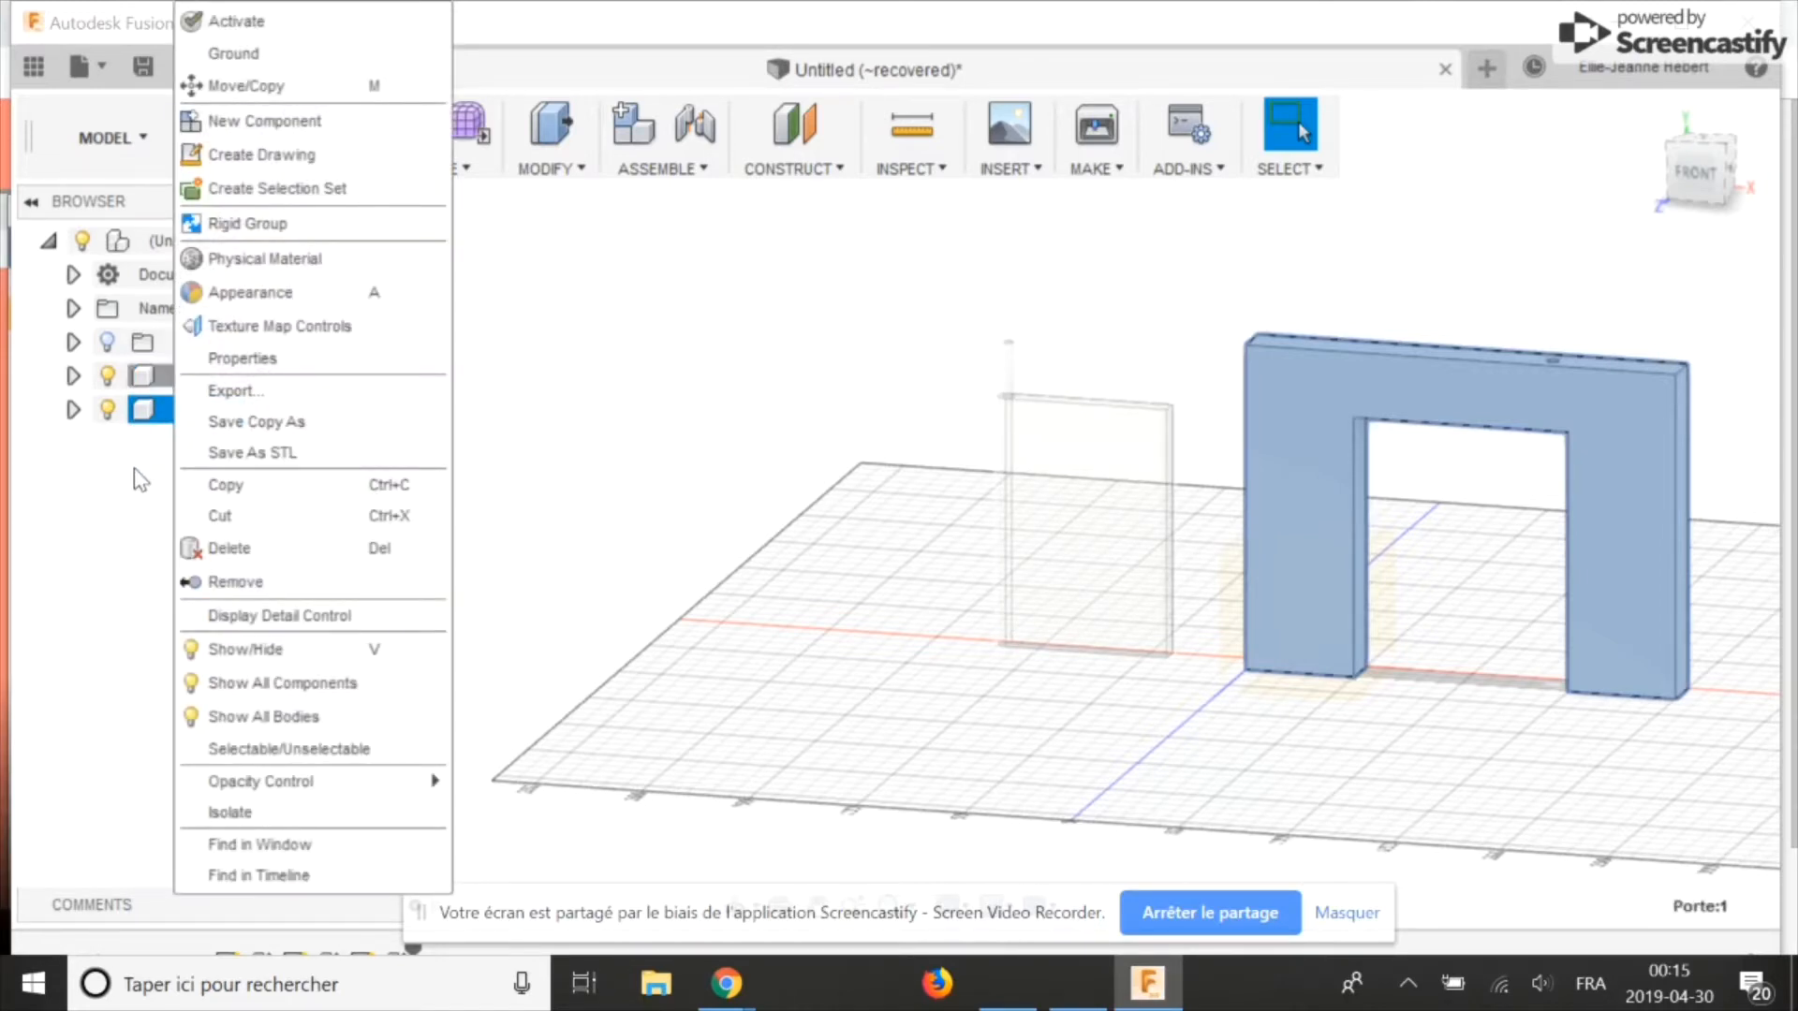
click(94, 539)
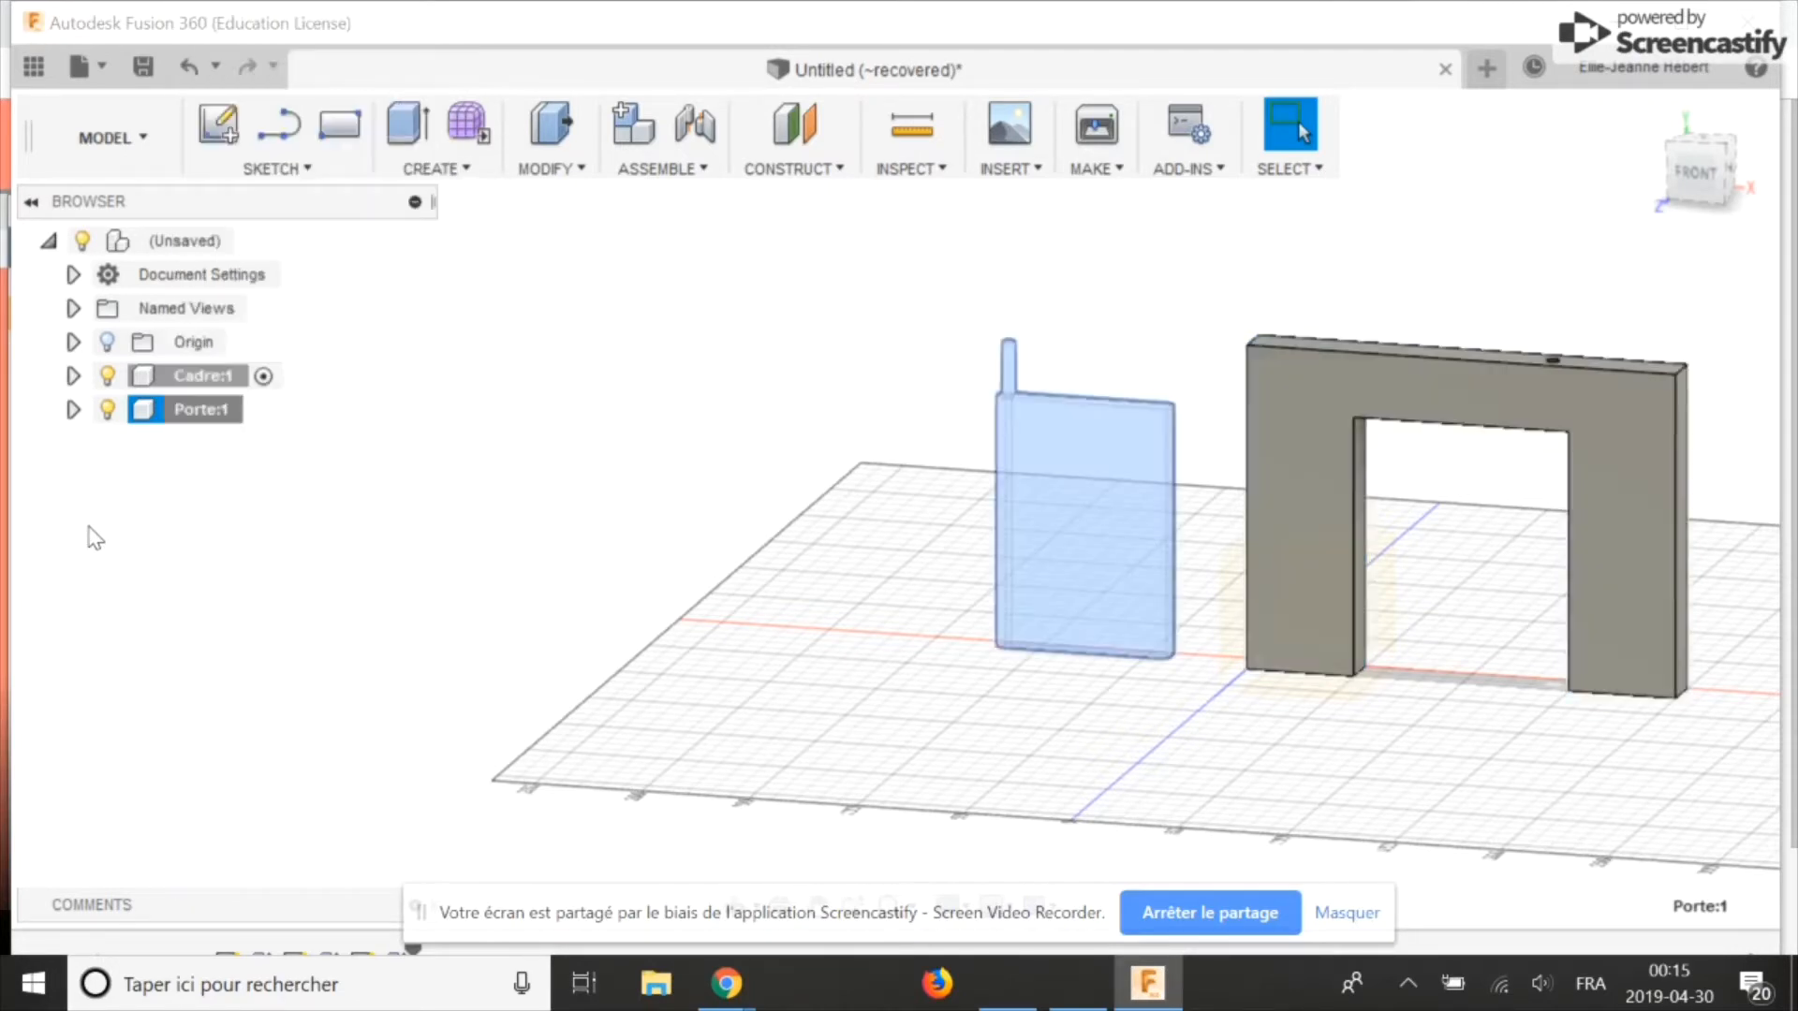
click(257, 411)
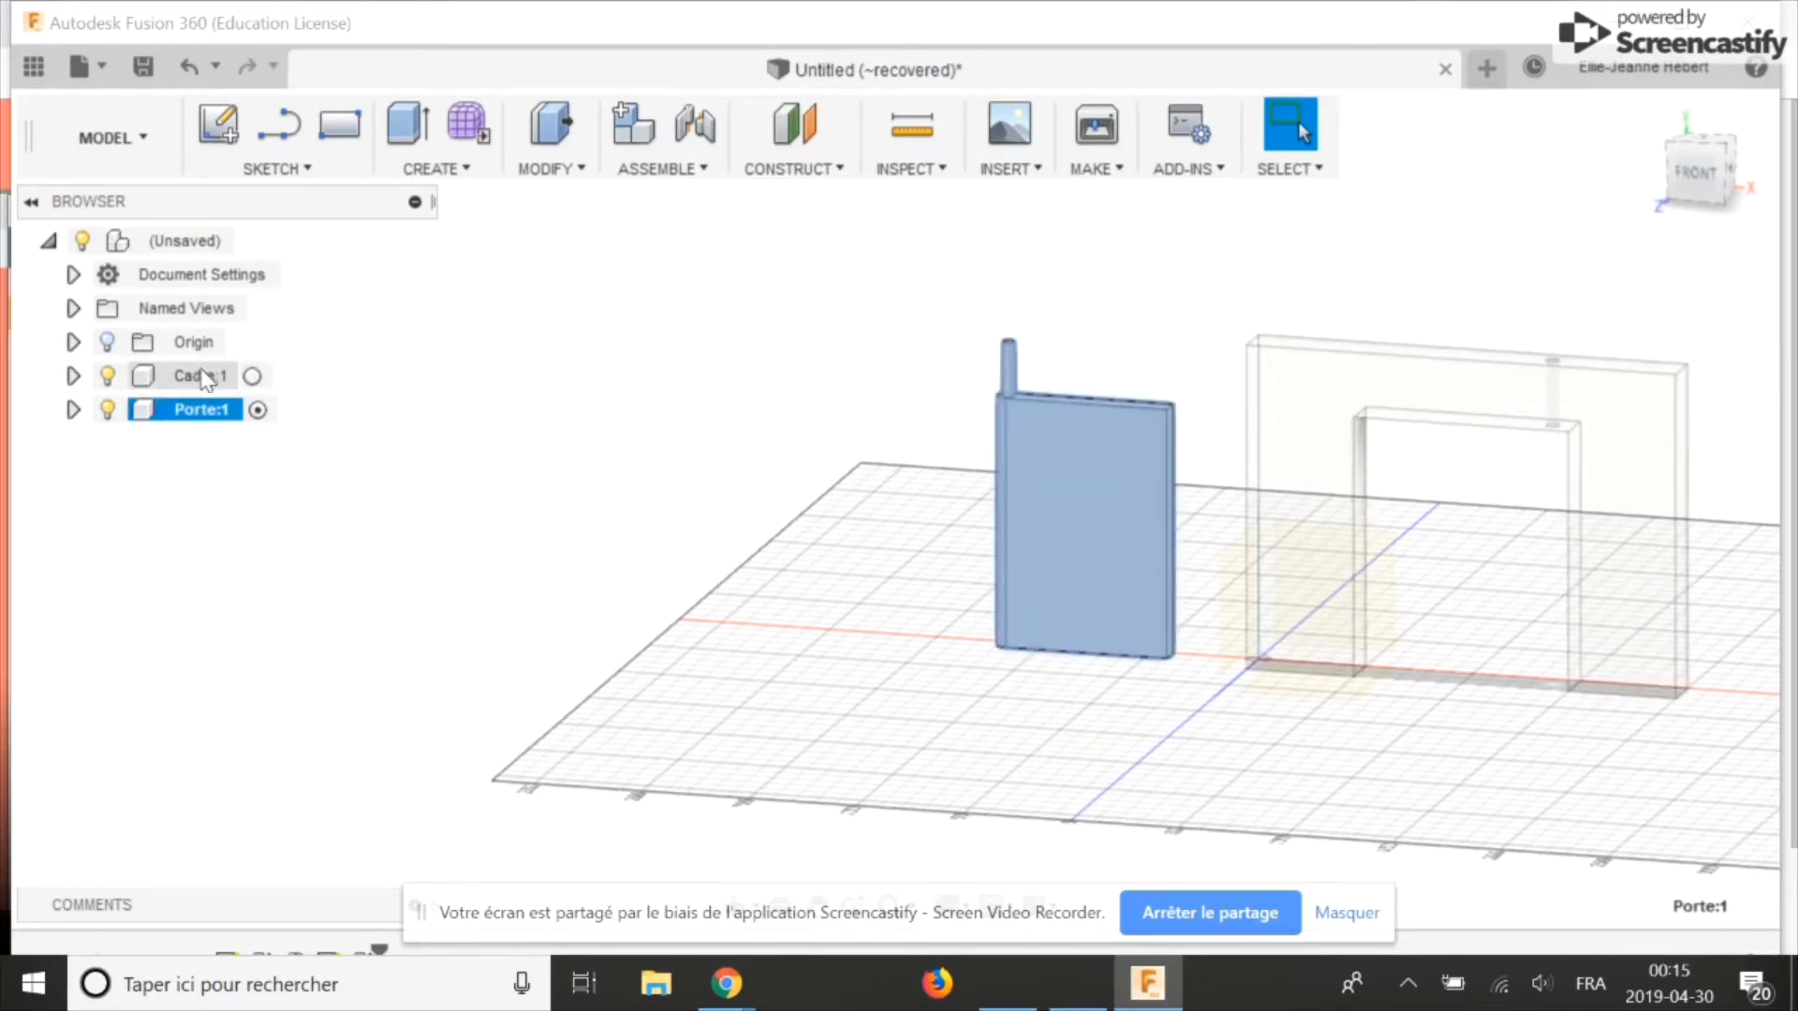
click(251, 375)
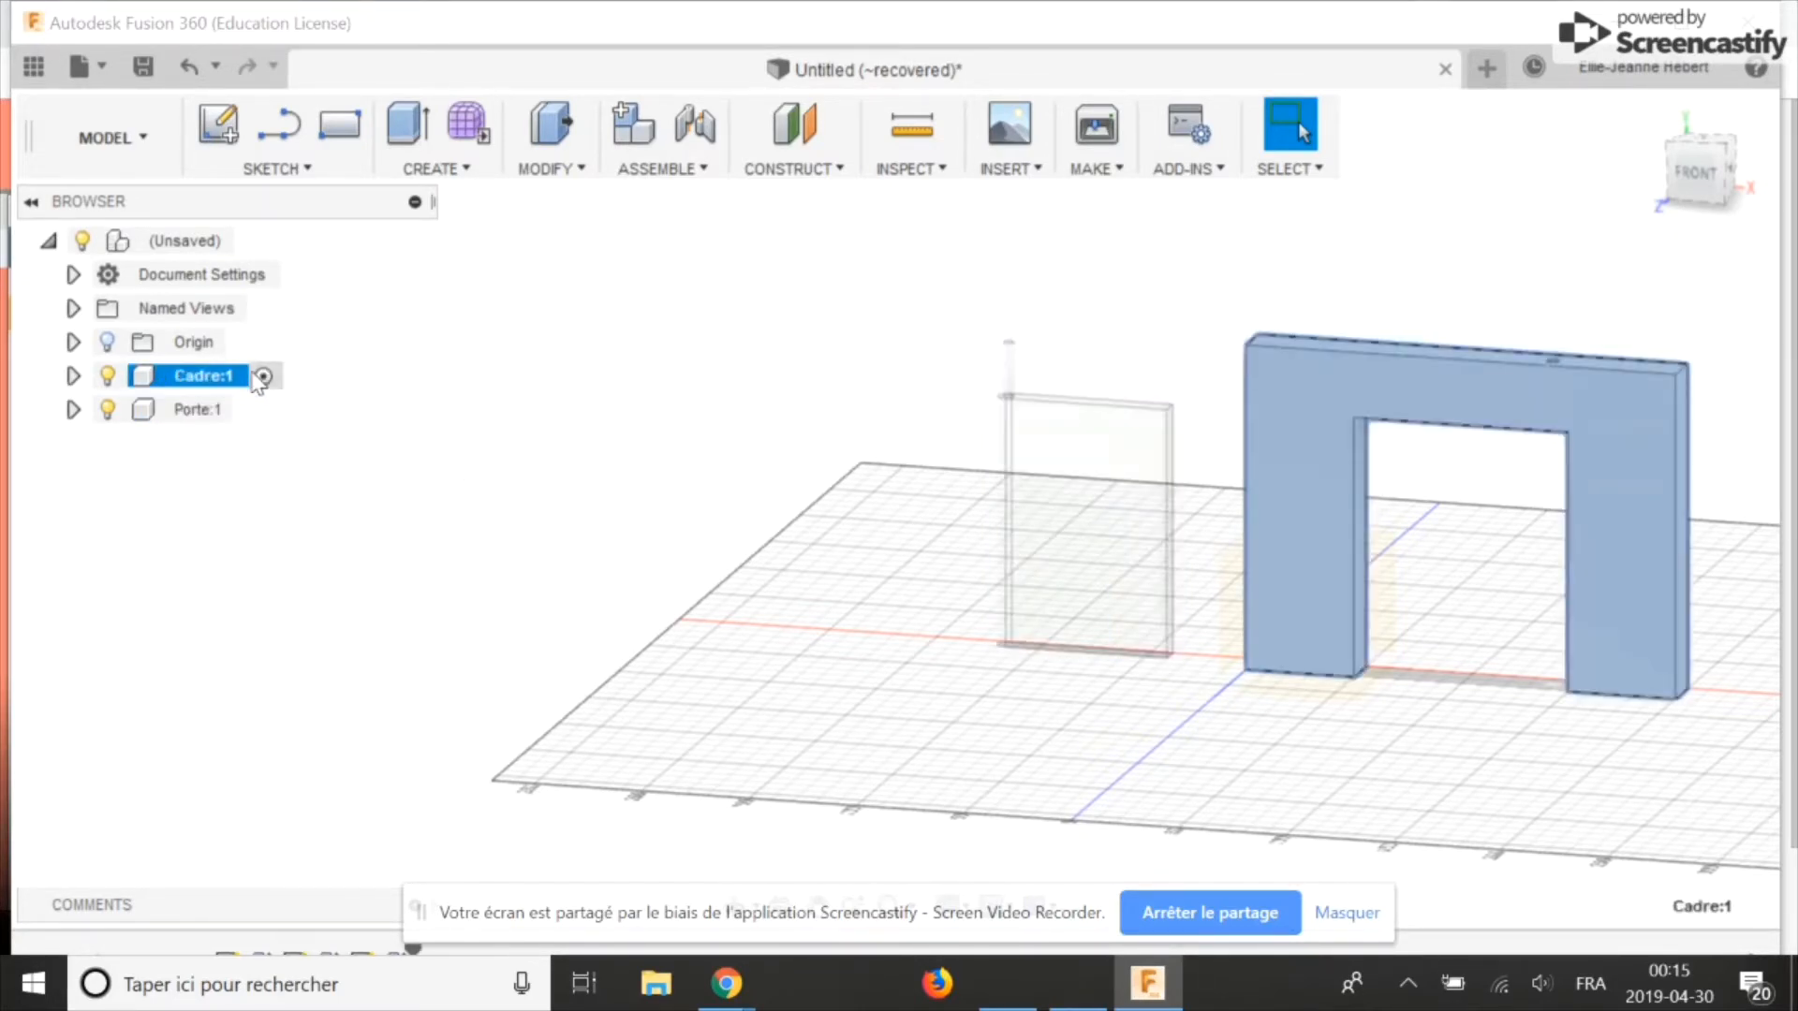
Step: Show the design's origin, switch between Porte and Cadre, and end with the root component active
click(107, 343)
shift+middle_drag(1252, 426, 923, 515)
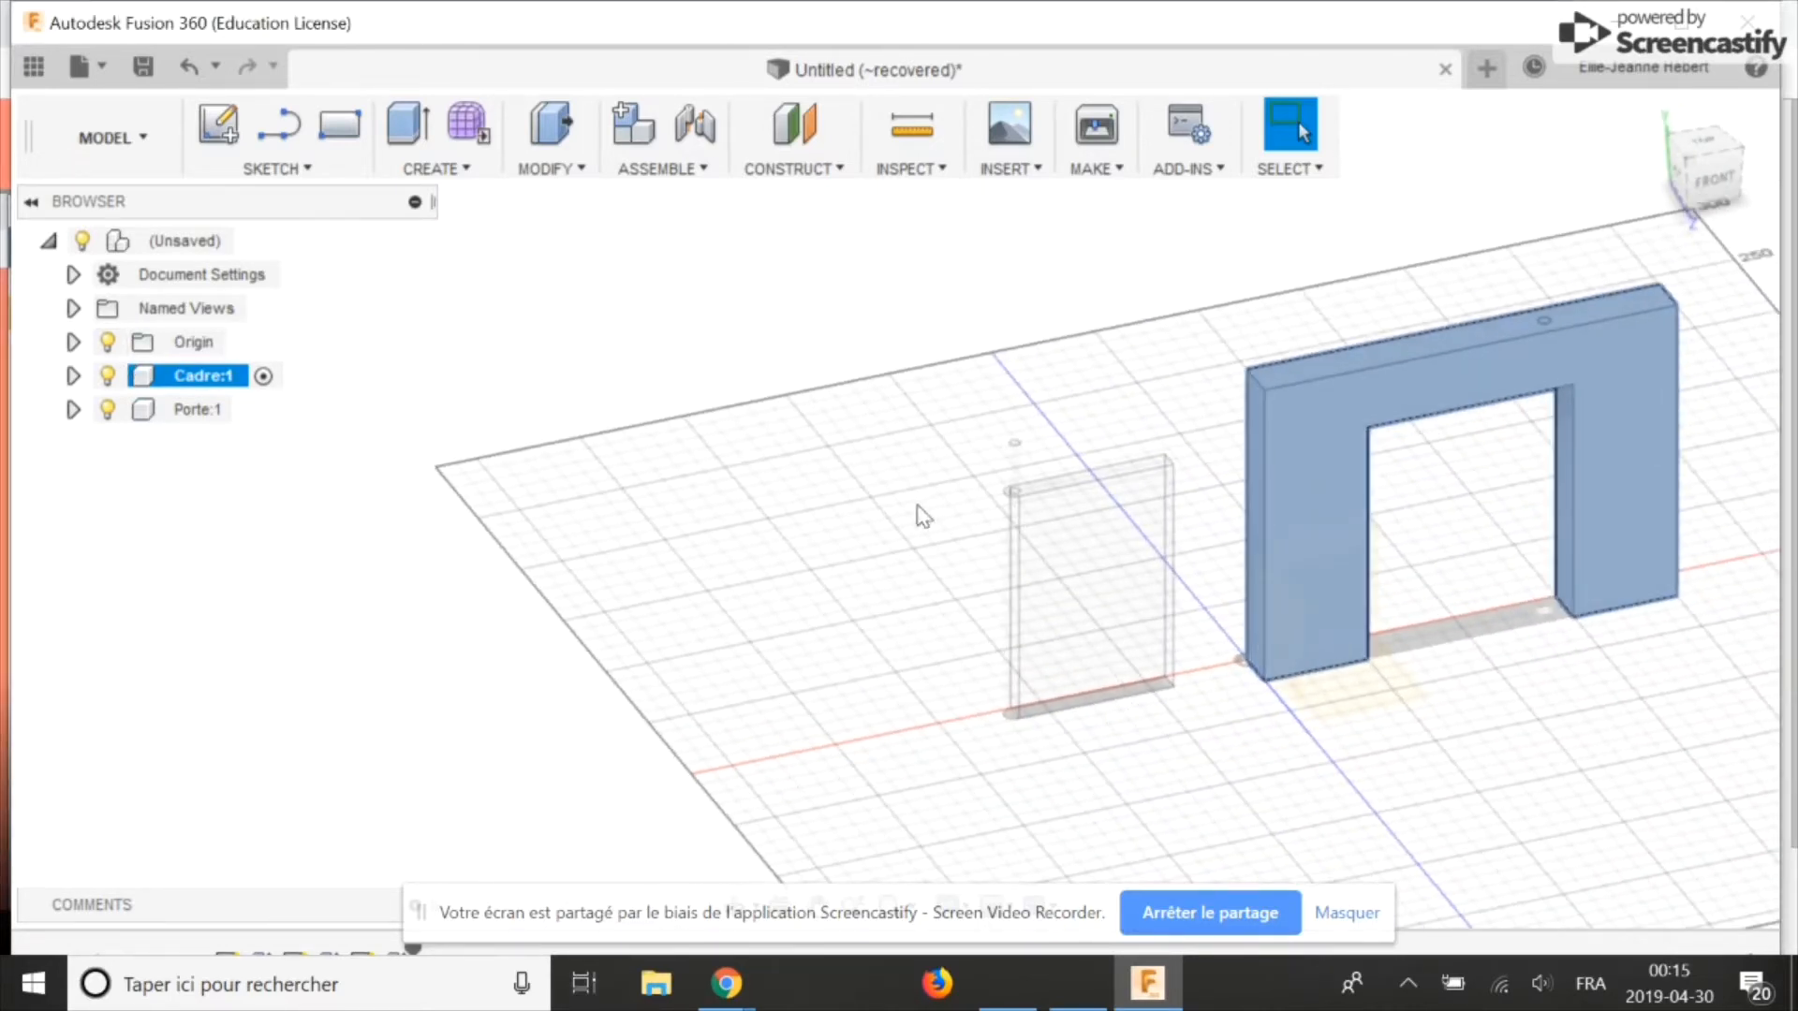
click(254, 411)
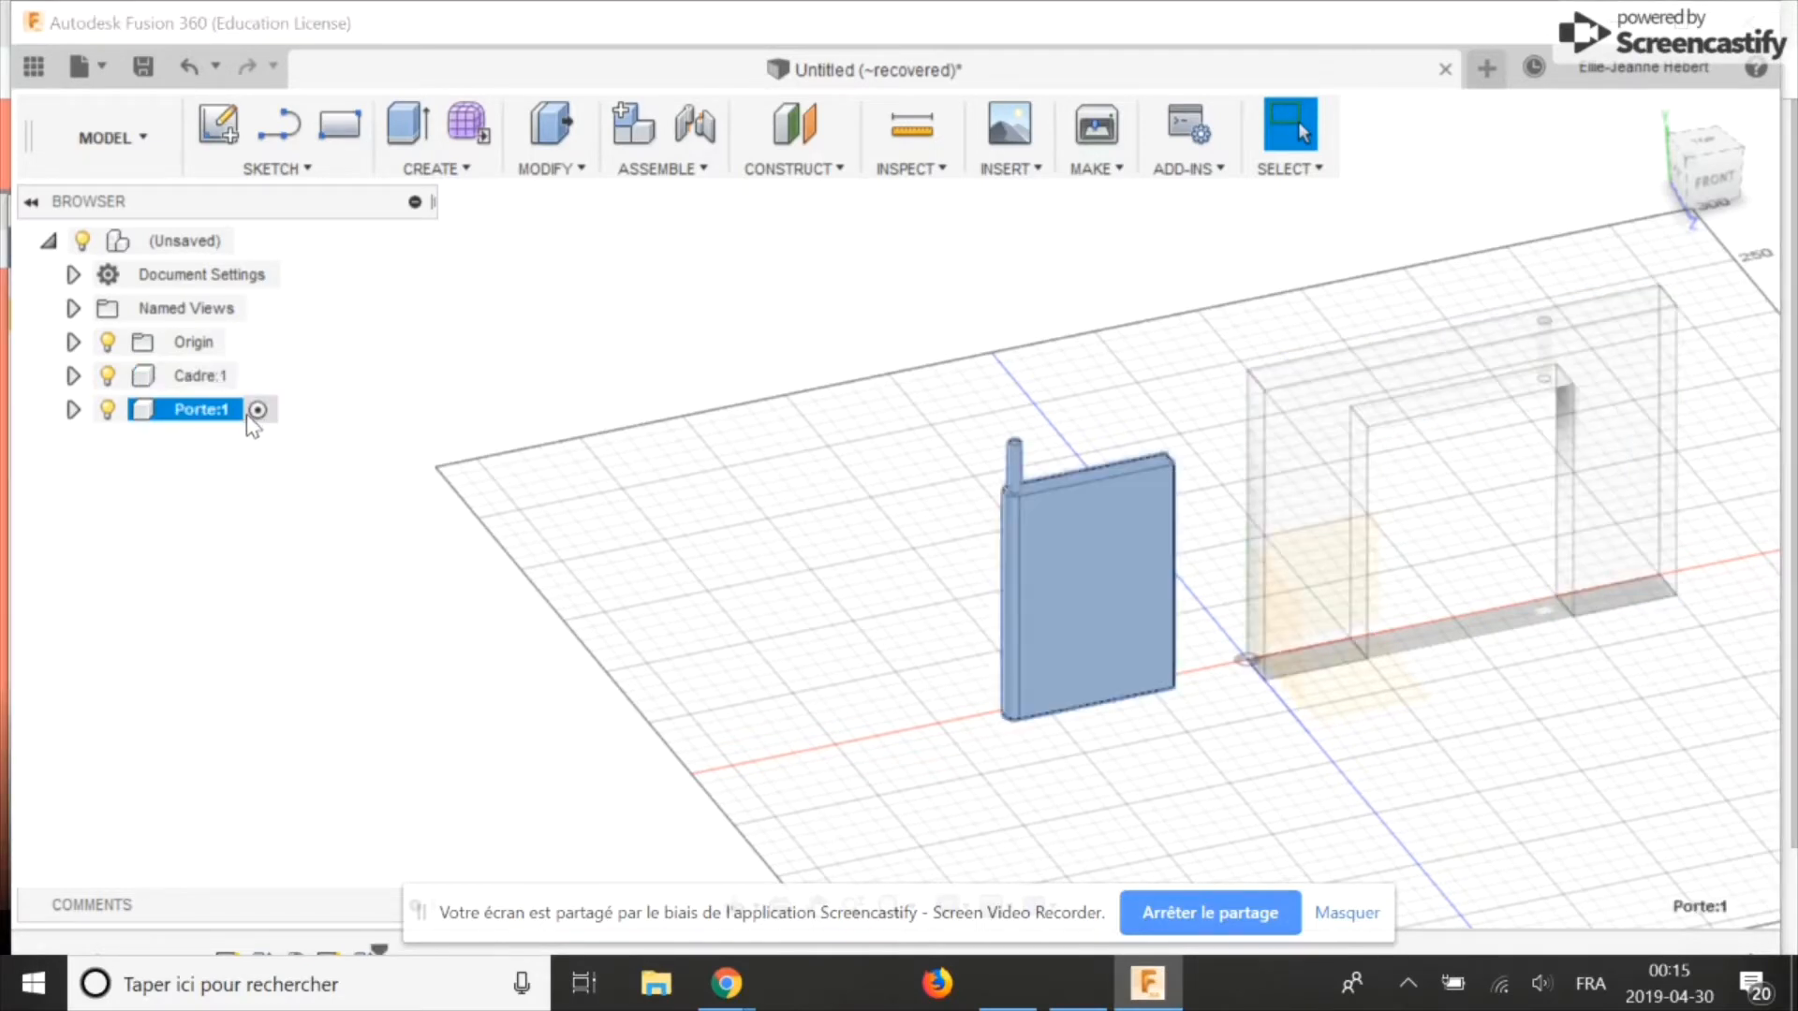
click(1327, 702)
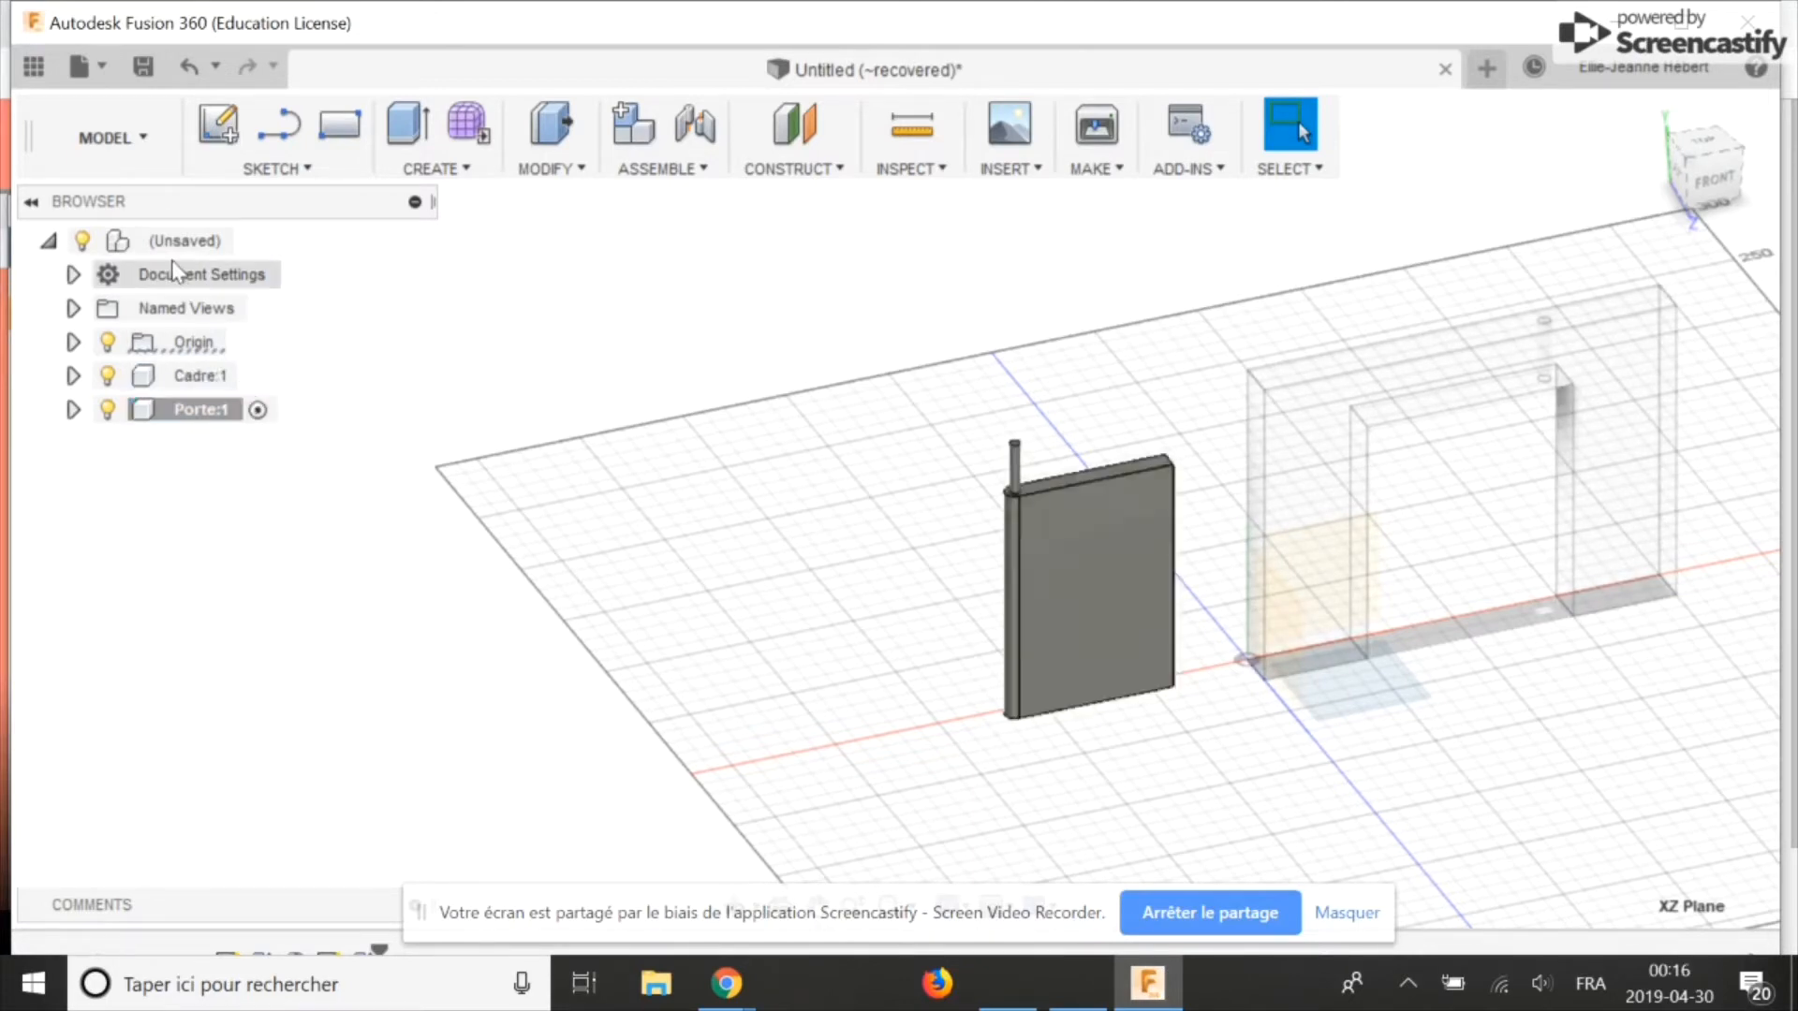
click(263, 375)
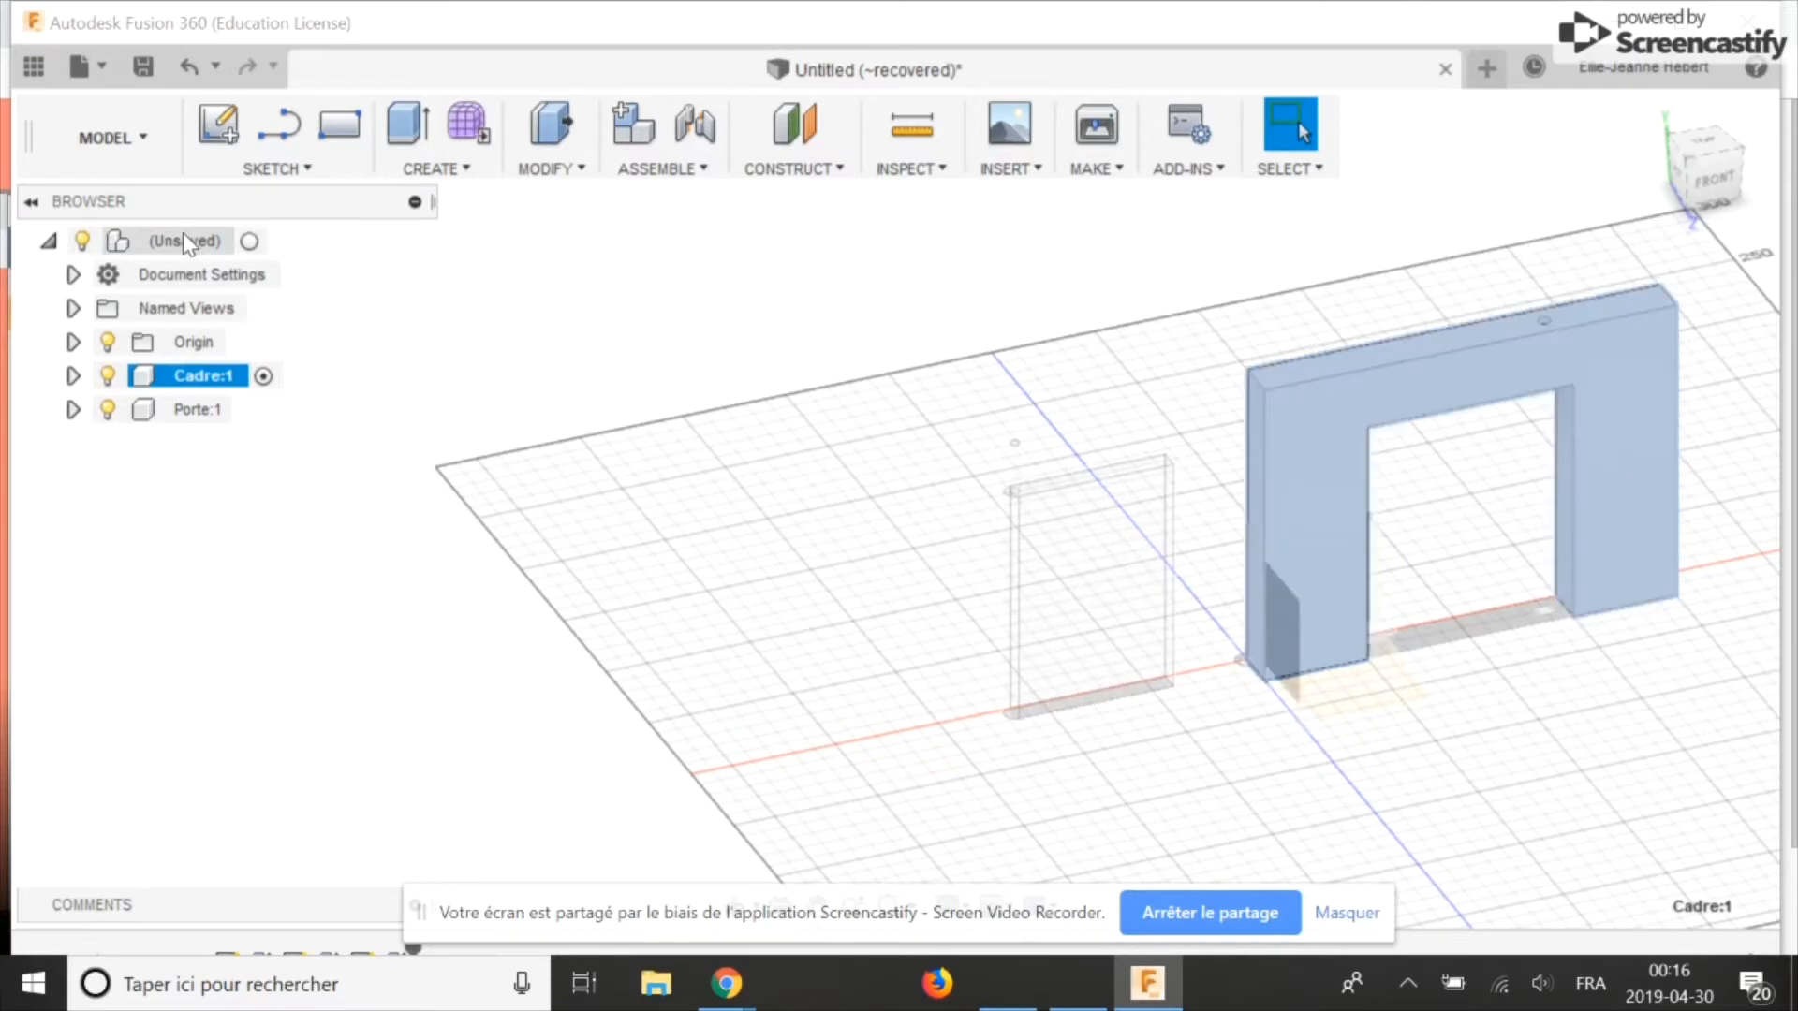
click(249, 240)
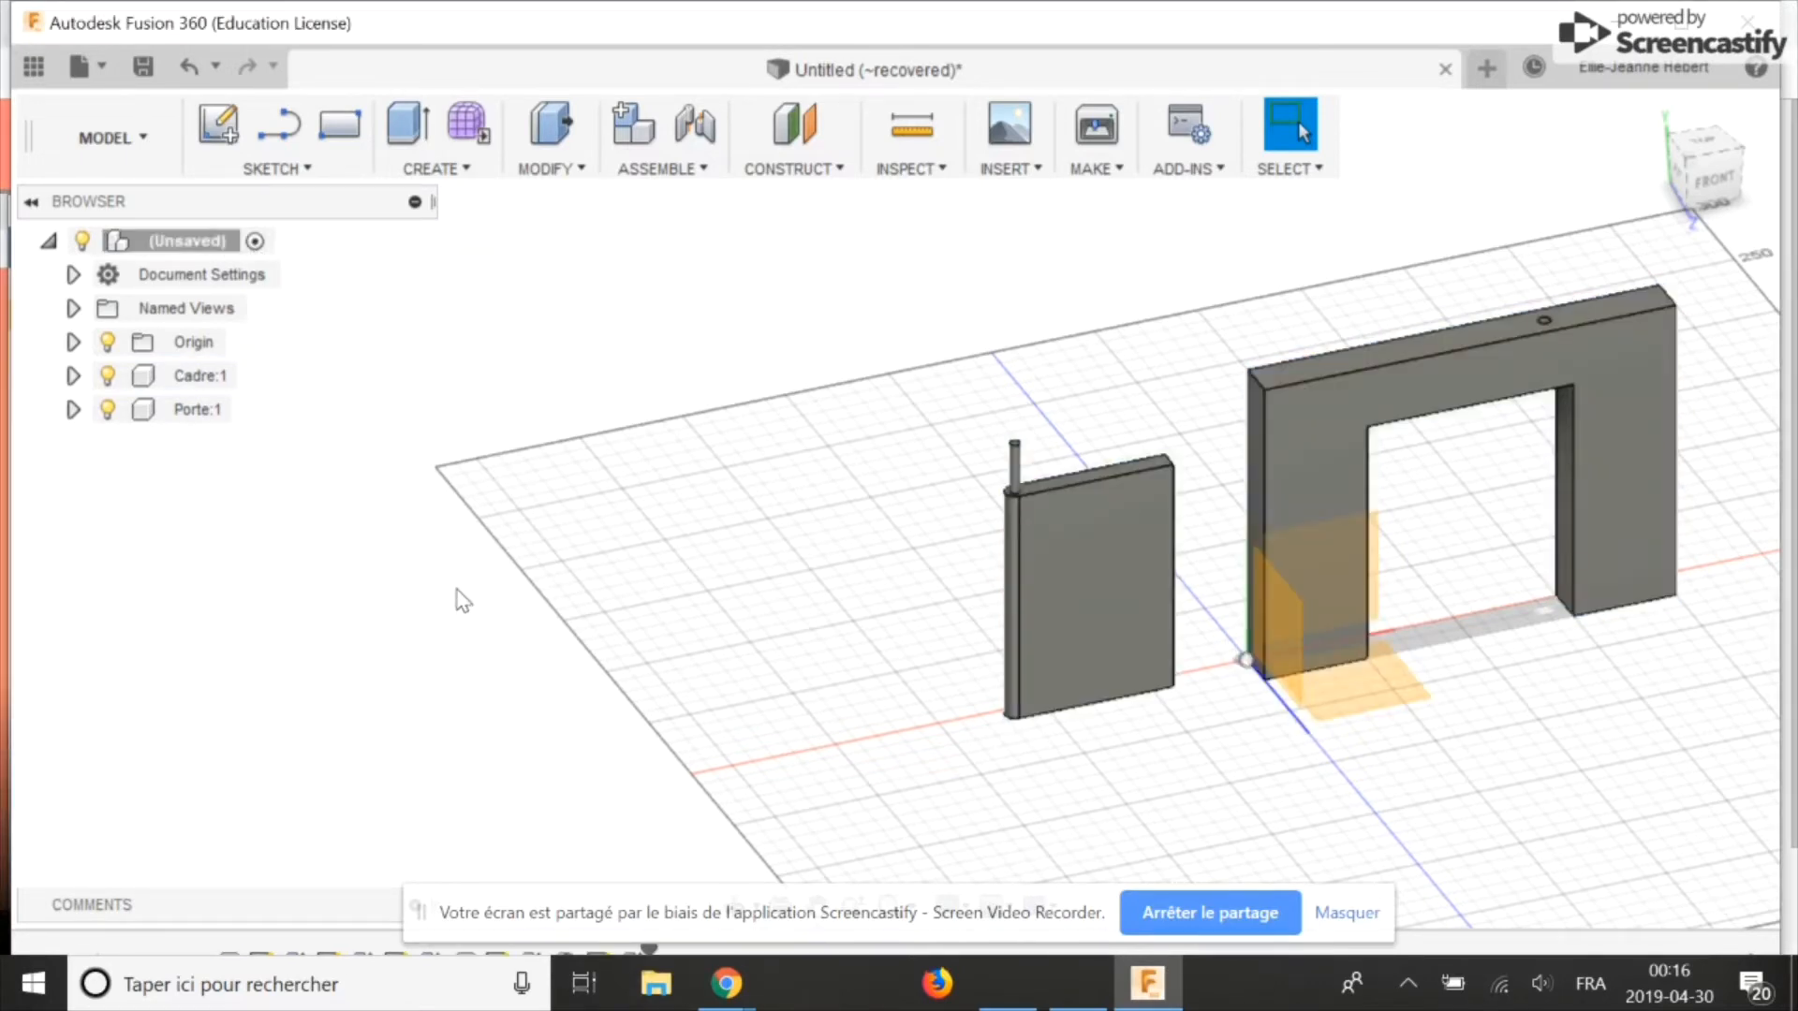
Step: Hide the design's origin, and turn the Cadre component's visibility off and back on
shift+middle_drag(1370, 691, 1185, 698)
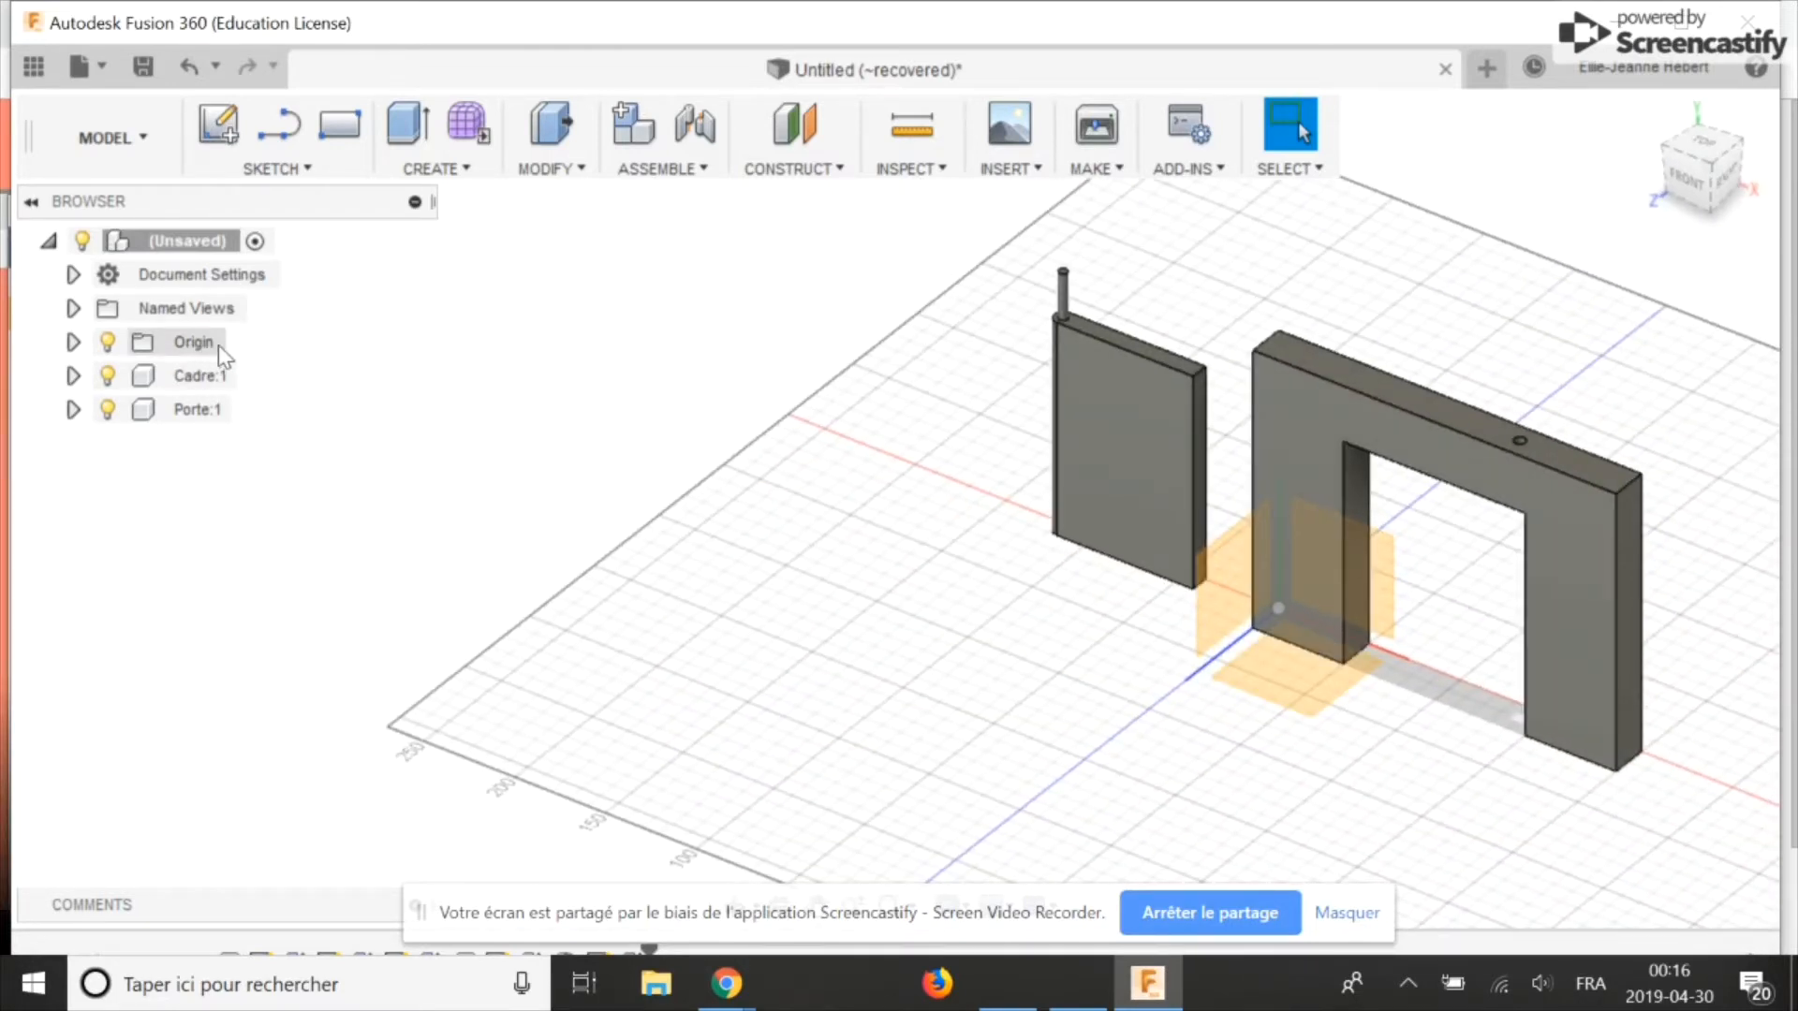
click(108, 343)
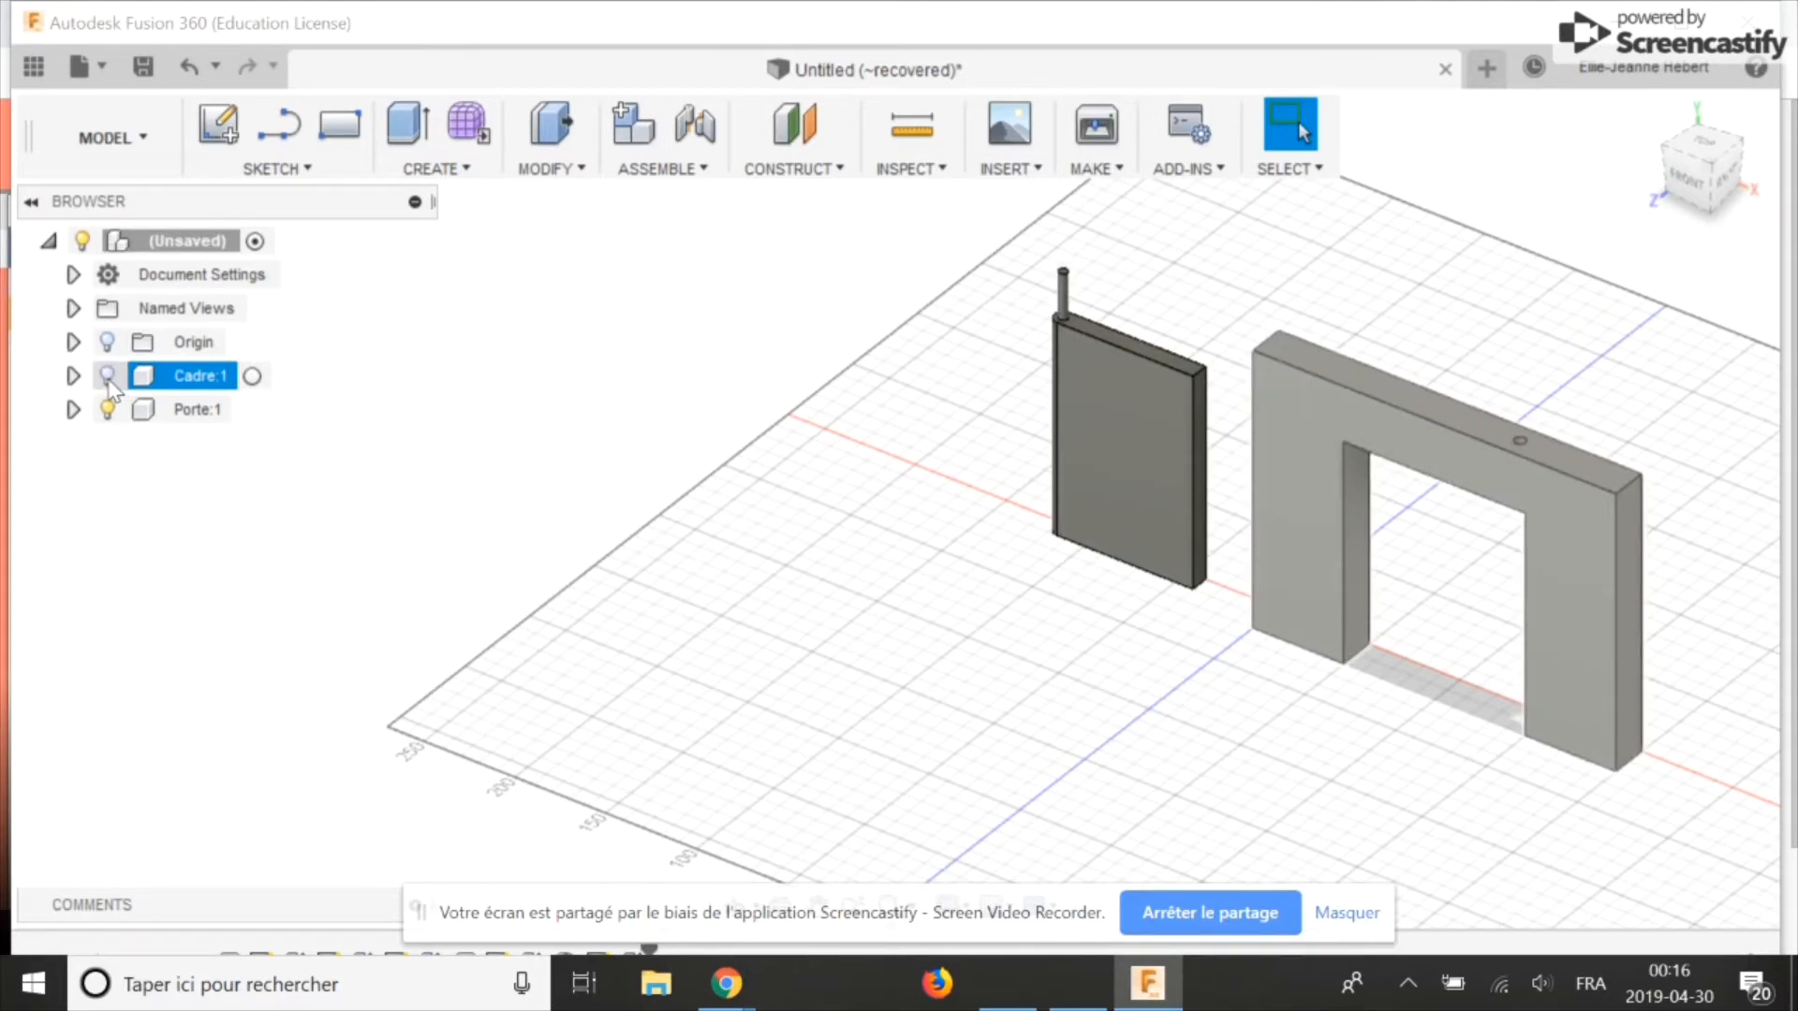
click(108, 375)
click(108, 376)
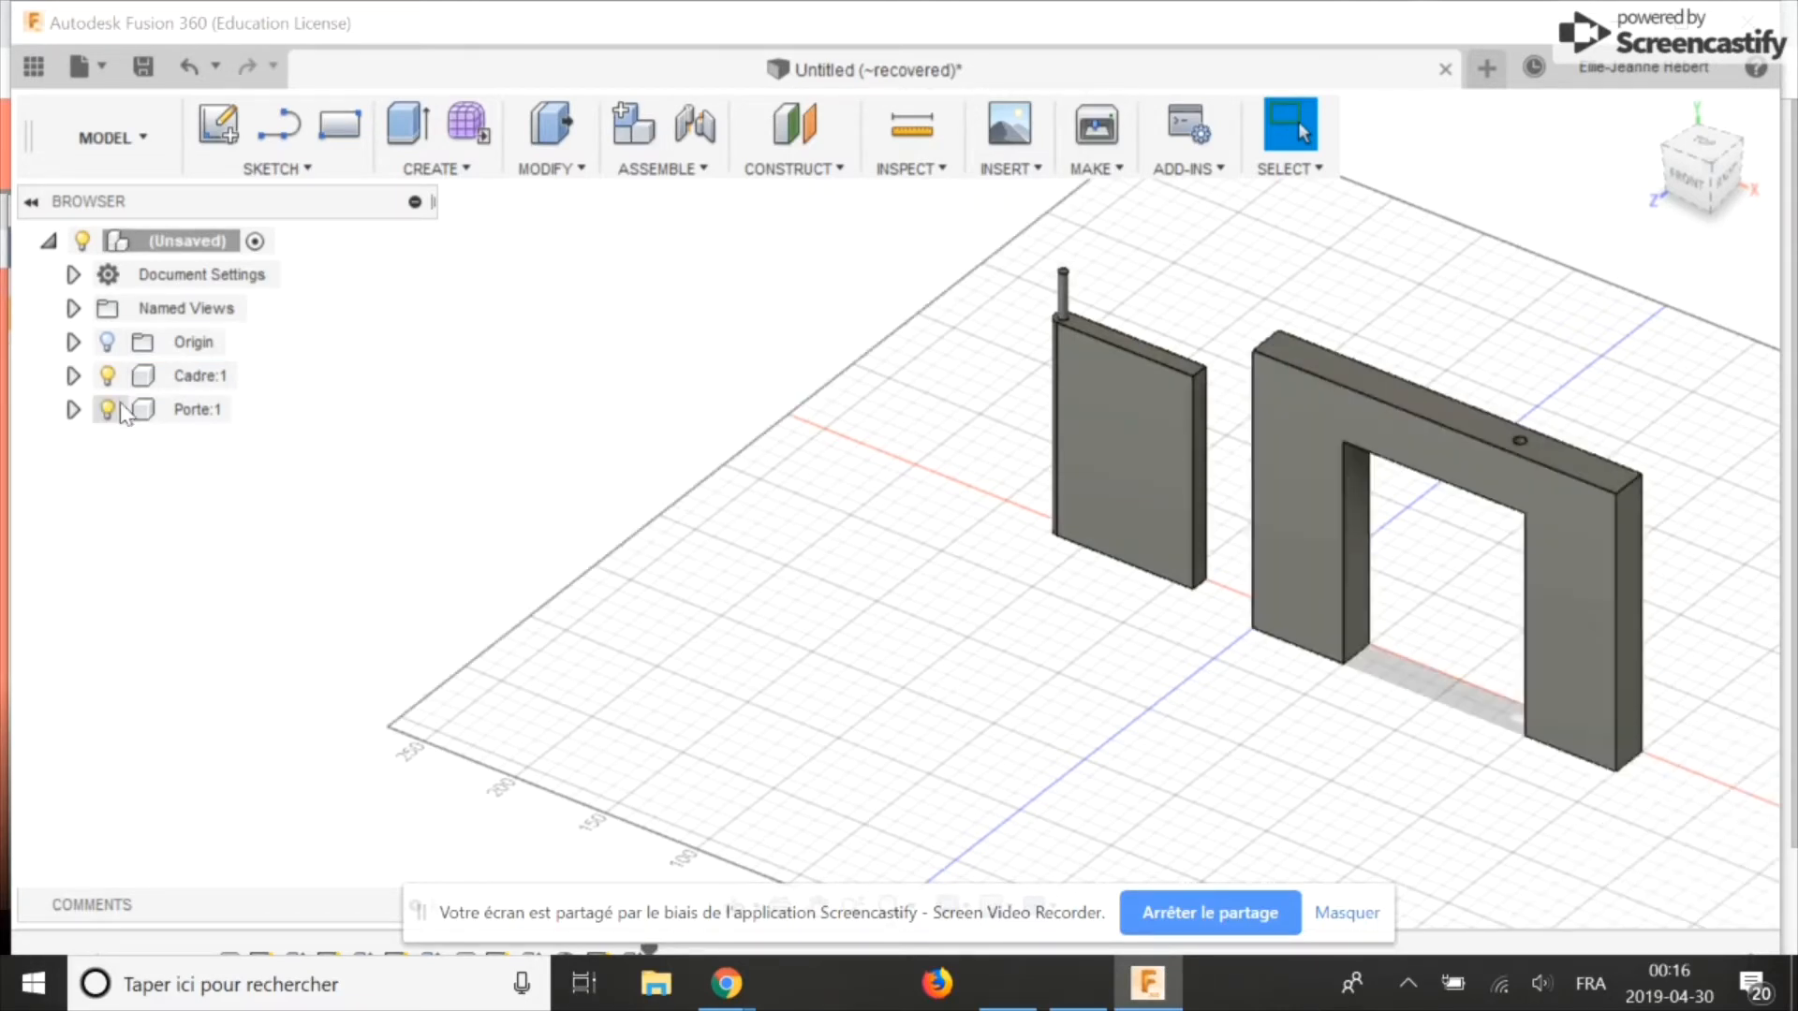
Step: Turn the Porte component's visibility off and back on
click(108, 409)
click(111, 410)
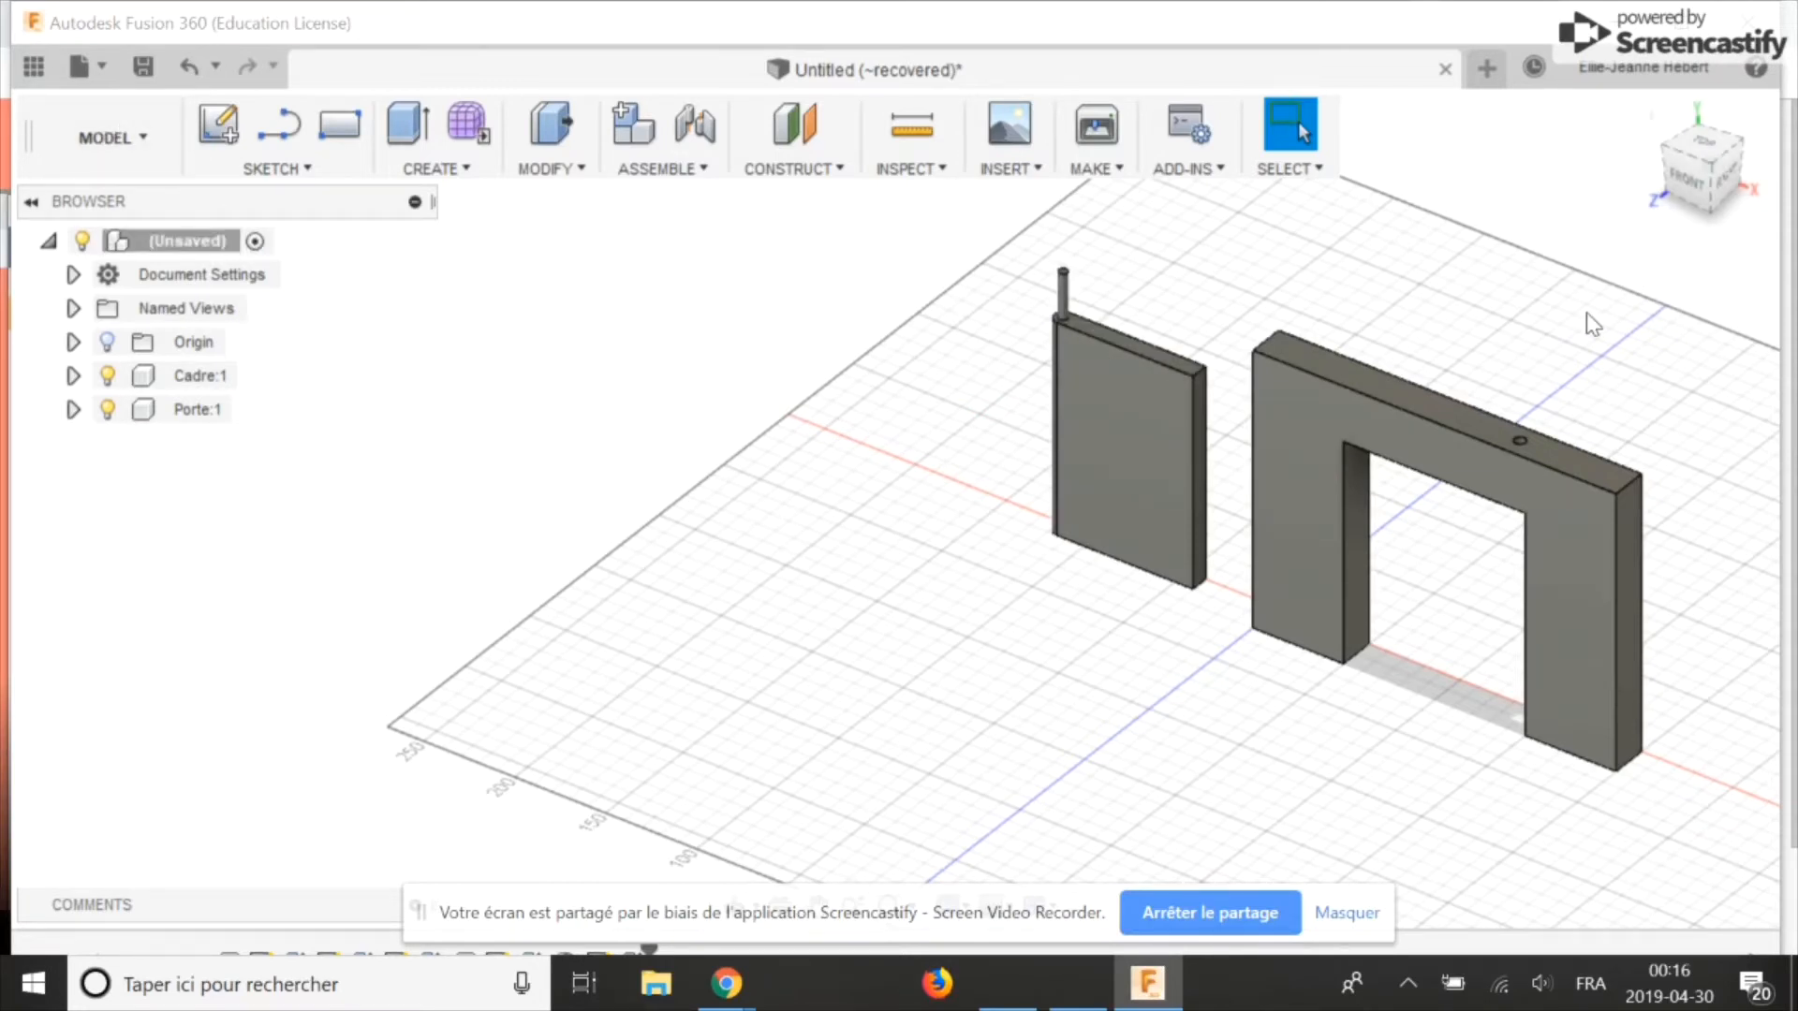
Step: Start a joint and pick the circle at the base of the door's pivot pin as the first component's location
shift+middle_drag(1587, 314, 1641, 217)
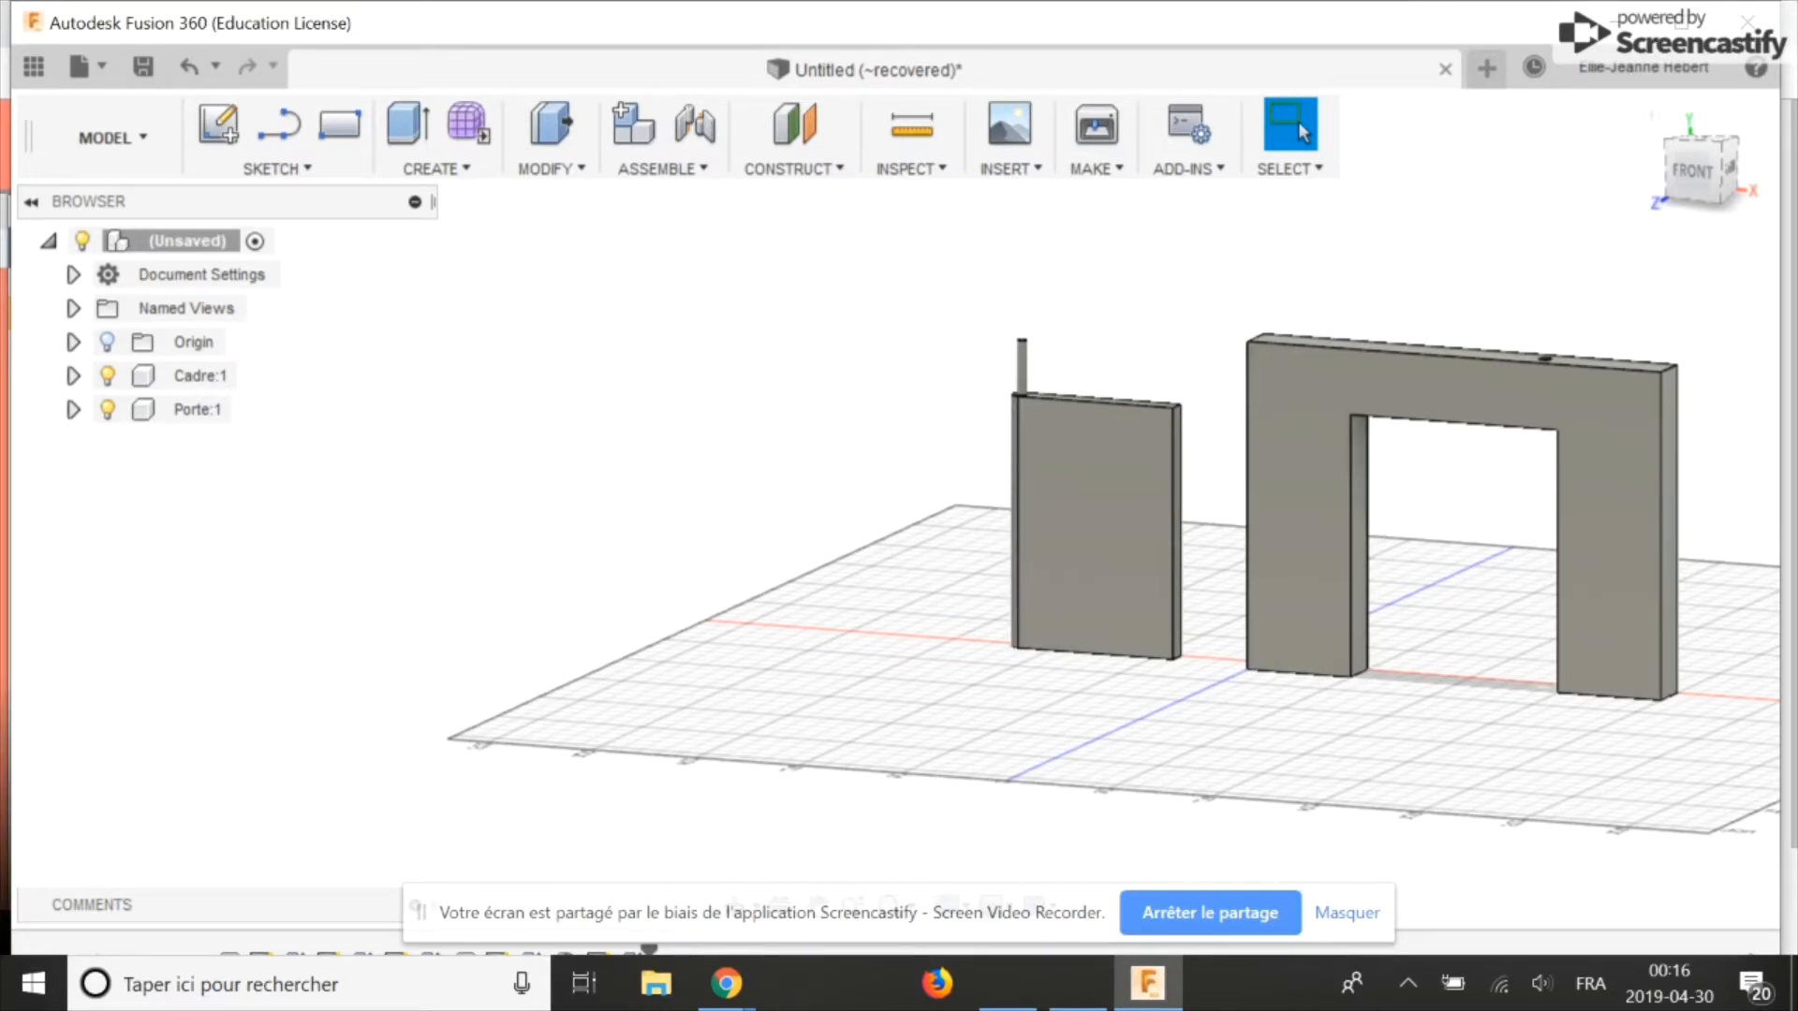
key(j)
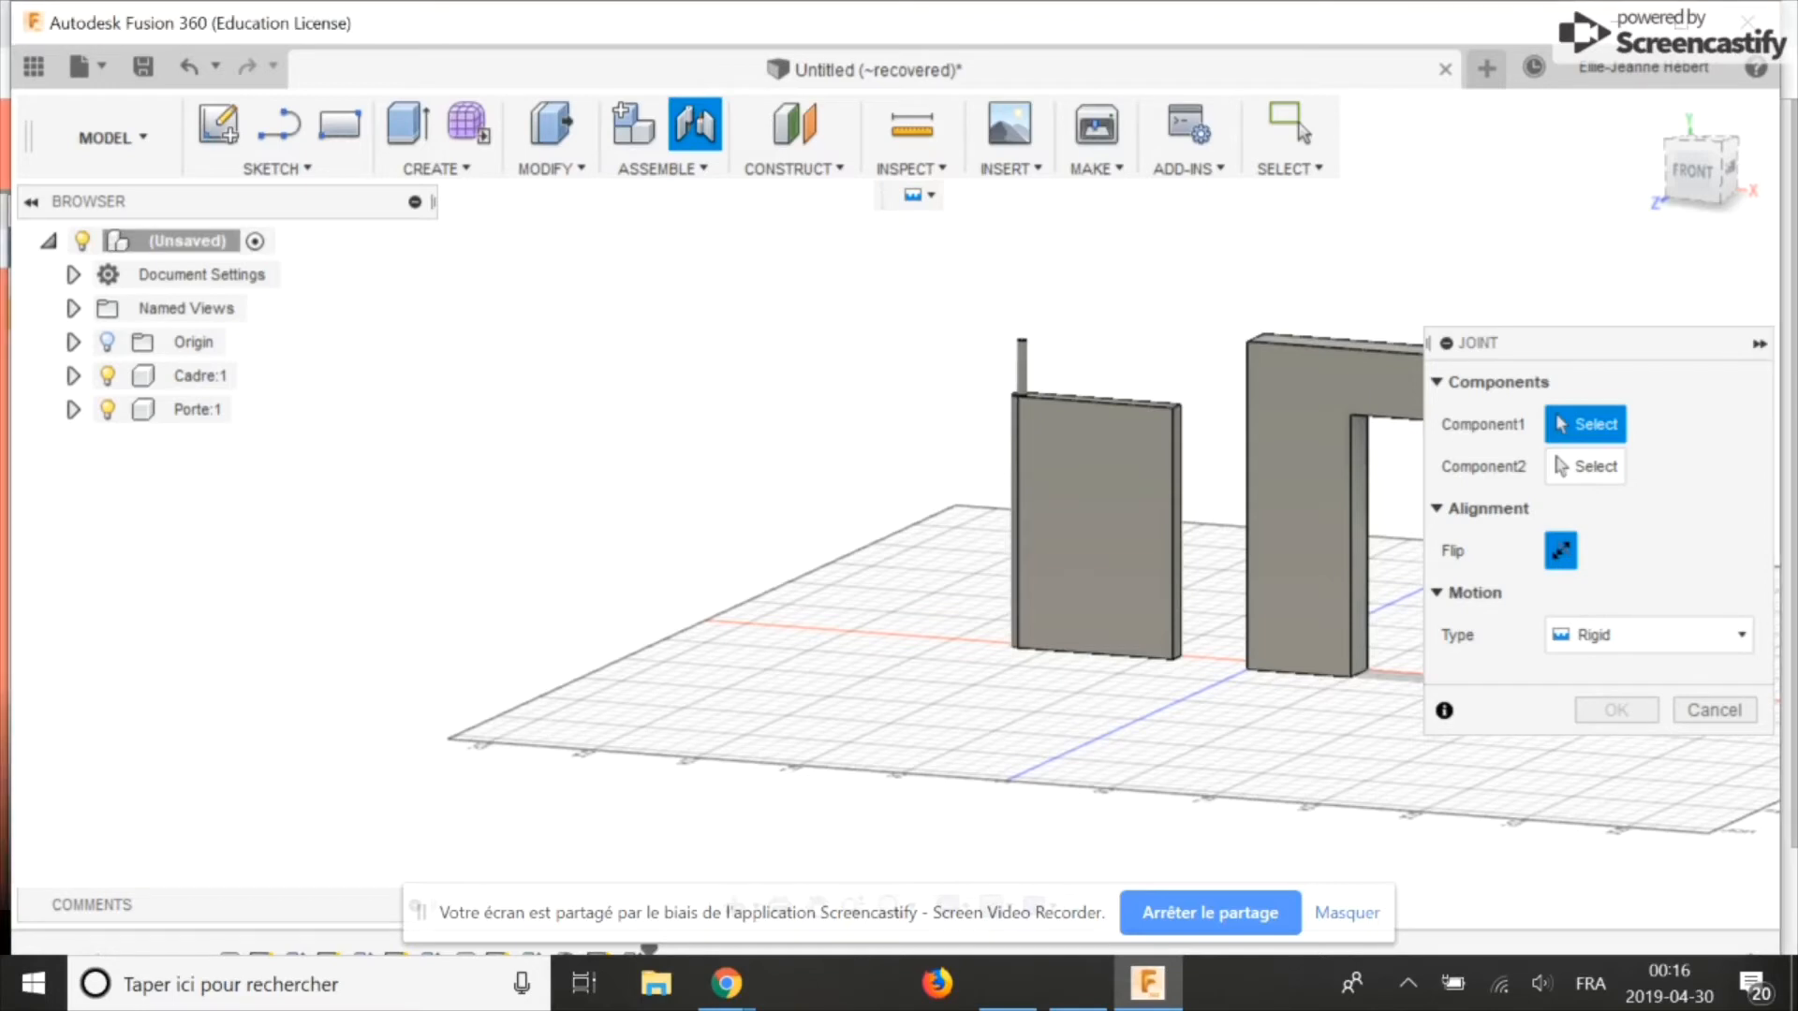
scroll(950, 452, up, 5)
shift+middle_drag(950, 452, 1032, 555)
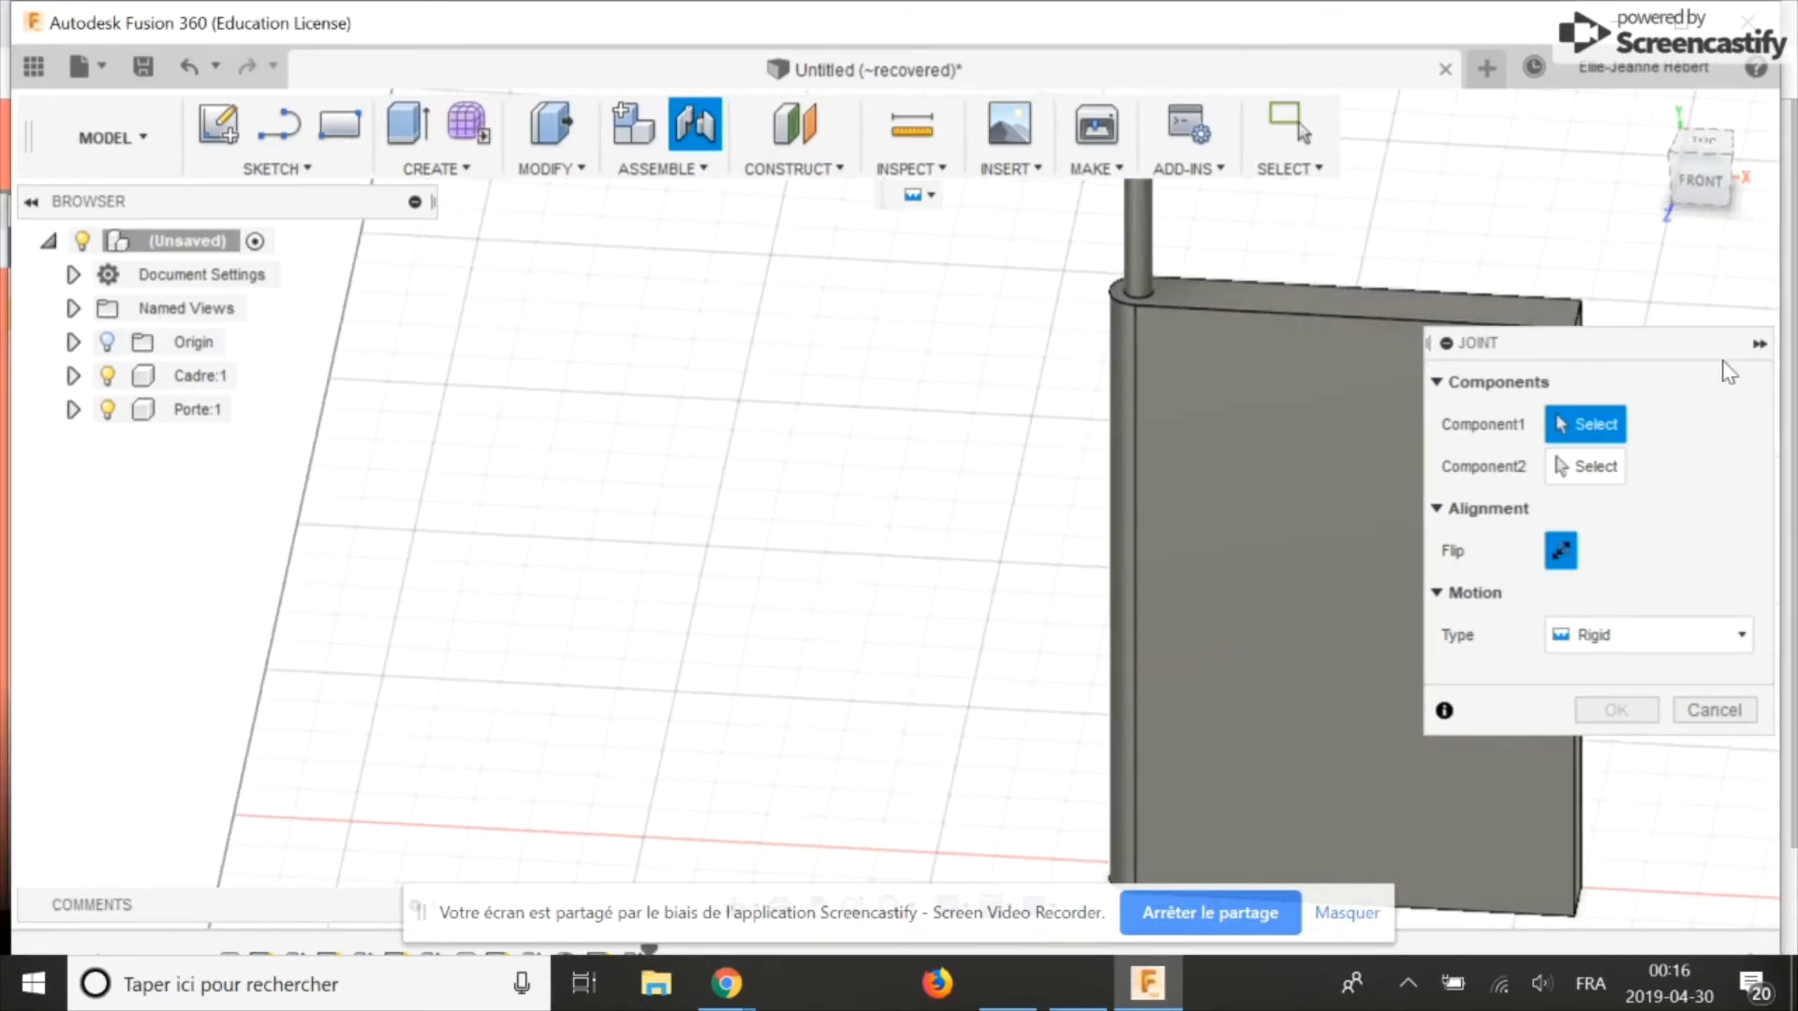
click(1133, 292)
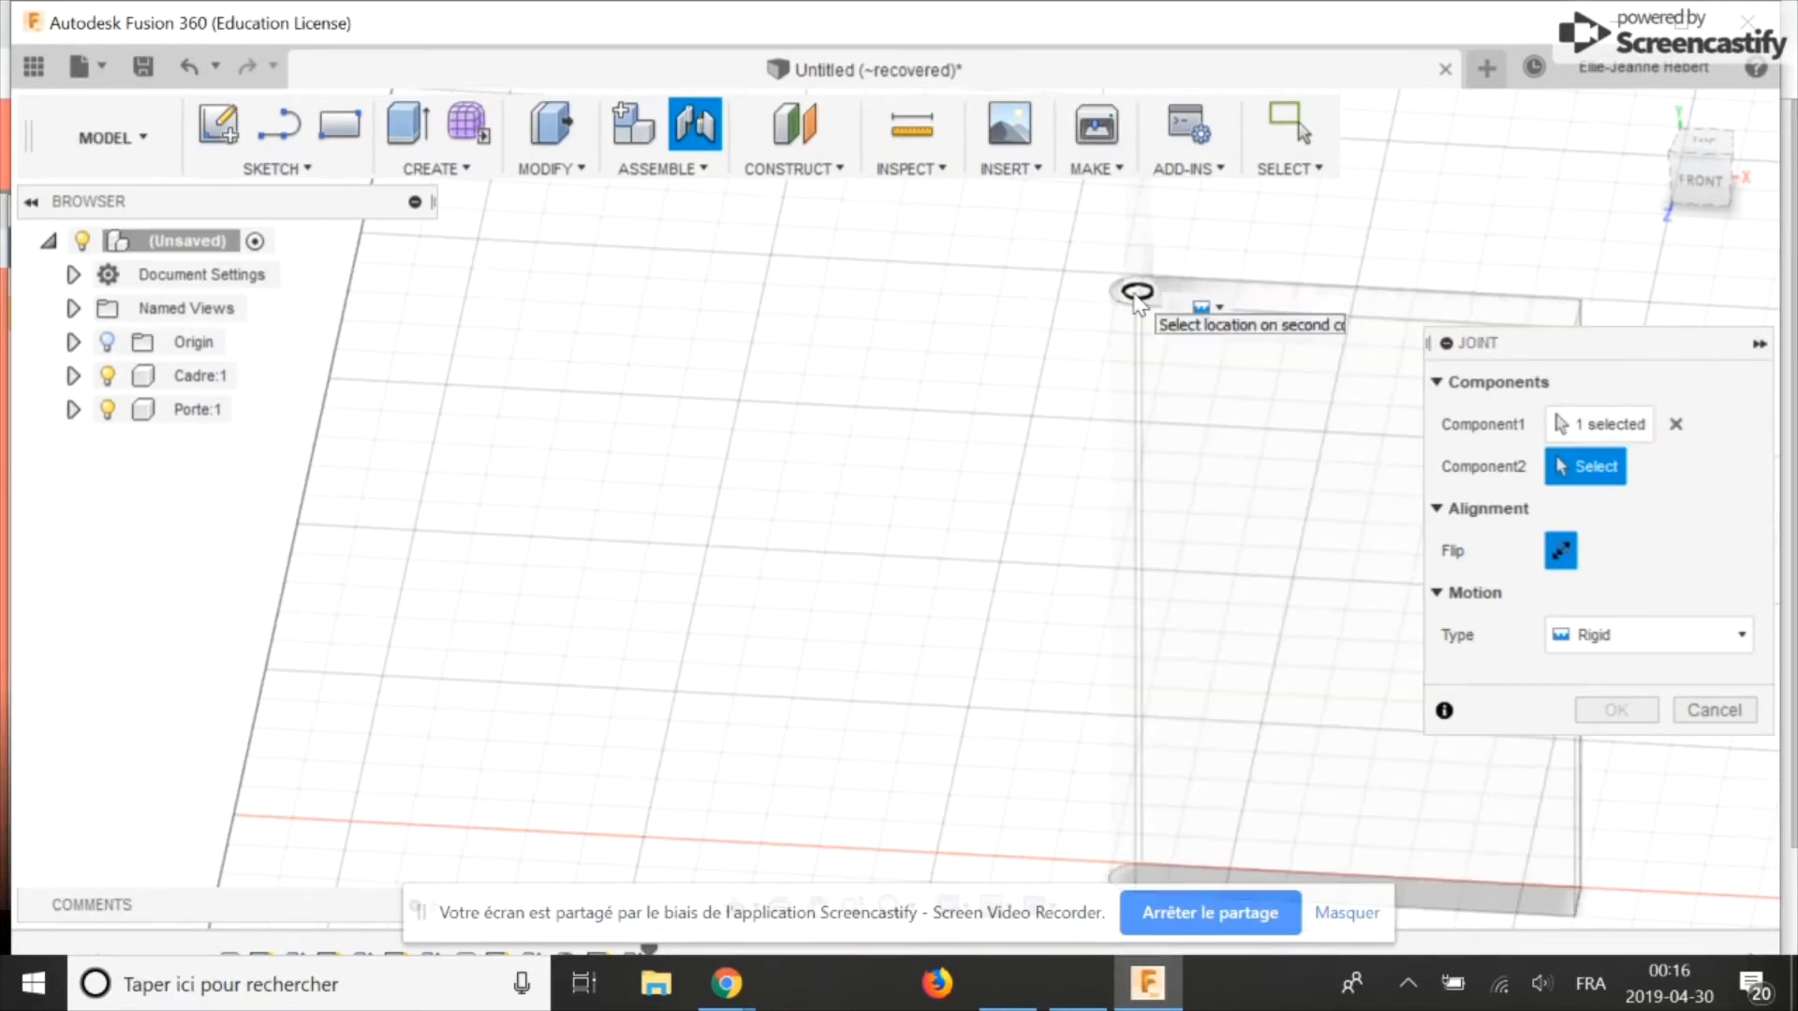
Step: Pick the pivot hole's circular edge on the underside of the frame's lintel as the joint's second location
scroll(956, 541, down, 6)
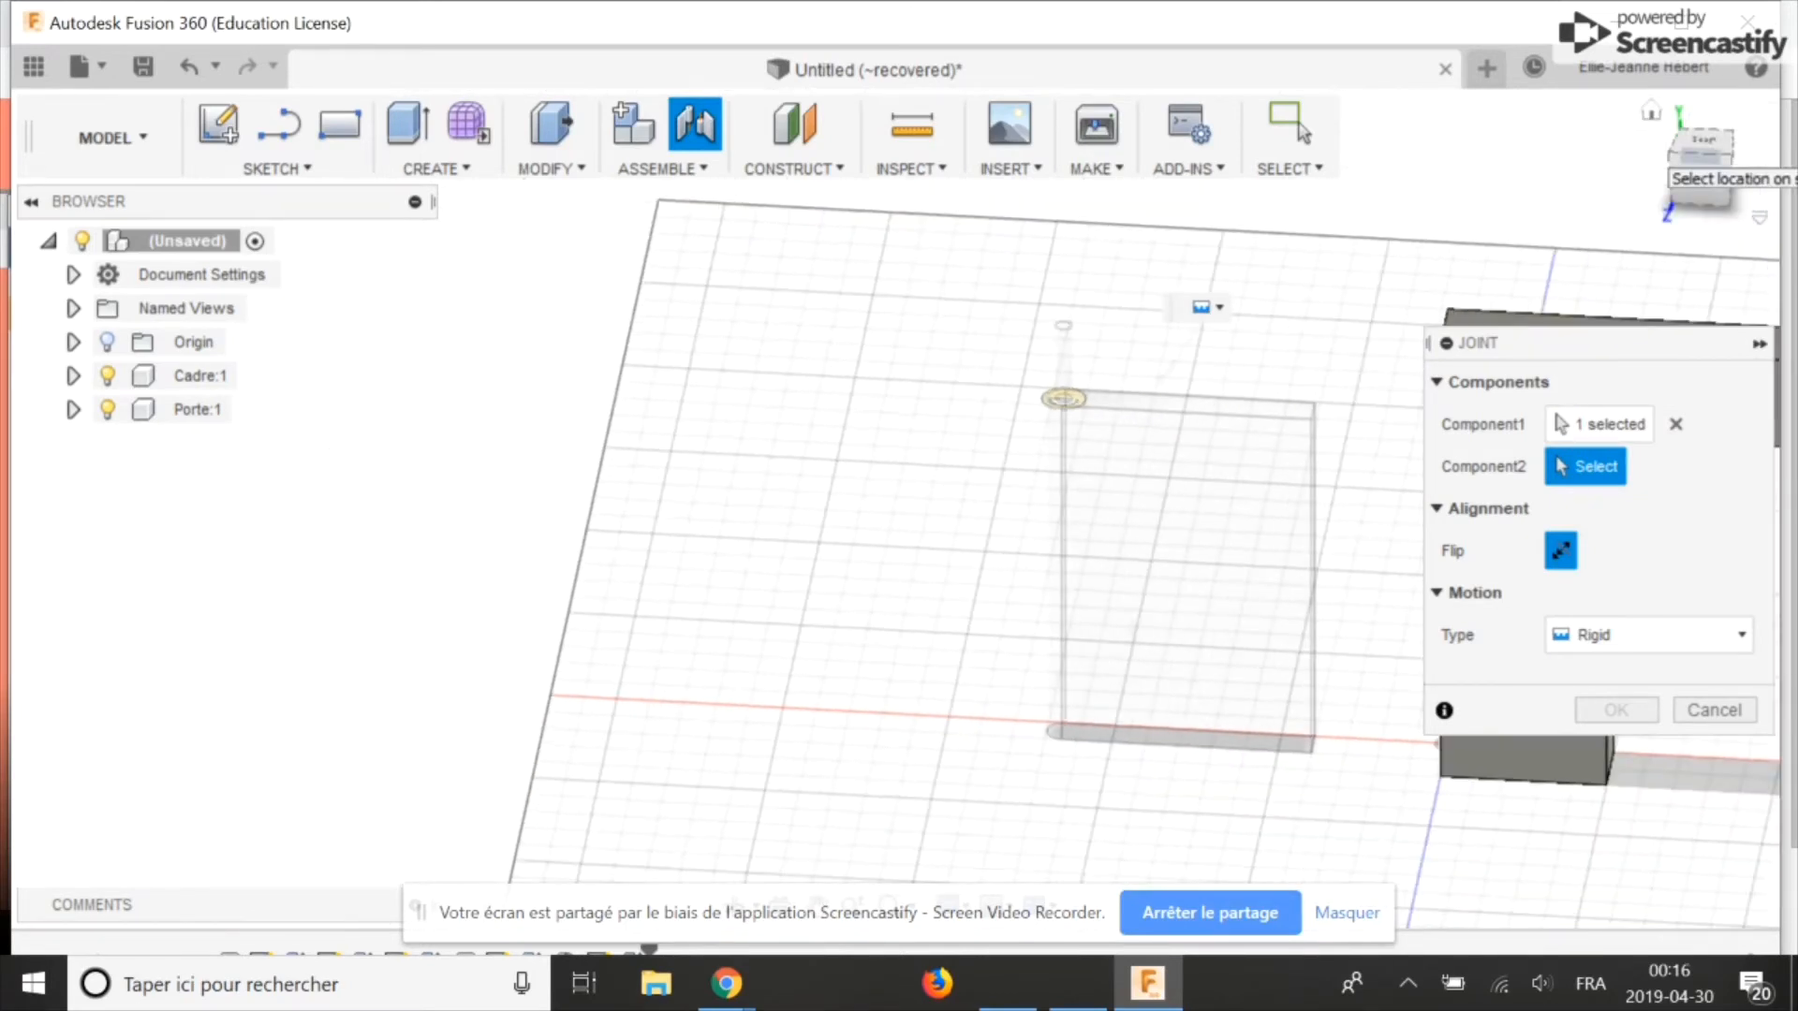
click(1760, 344)
middle_drag(1297, 475, 1130, 479)
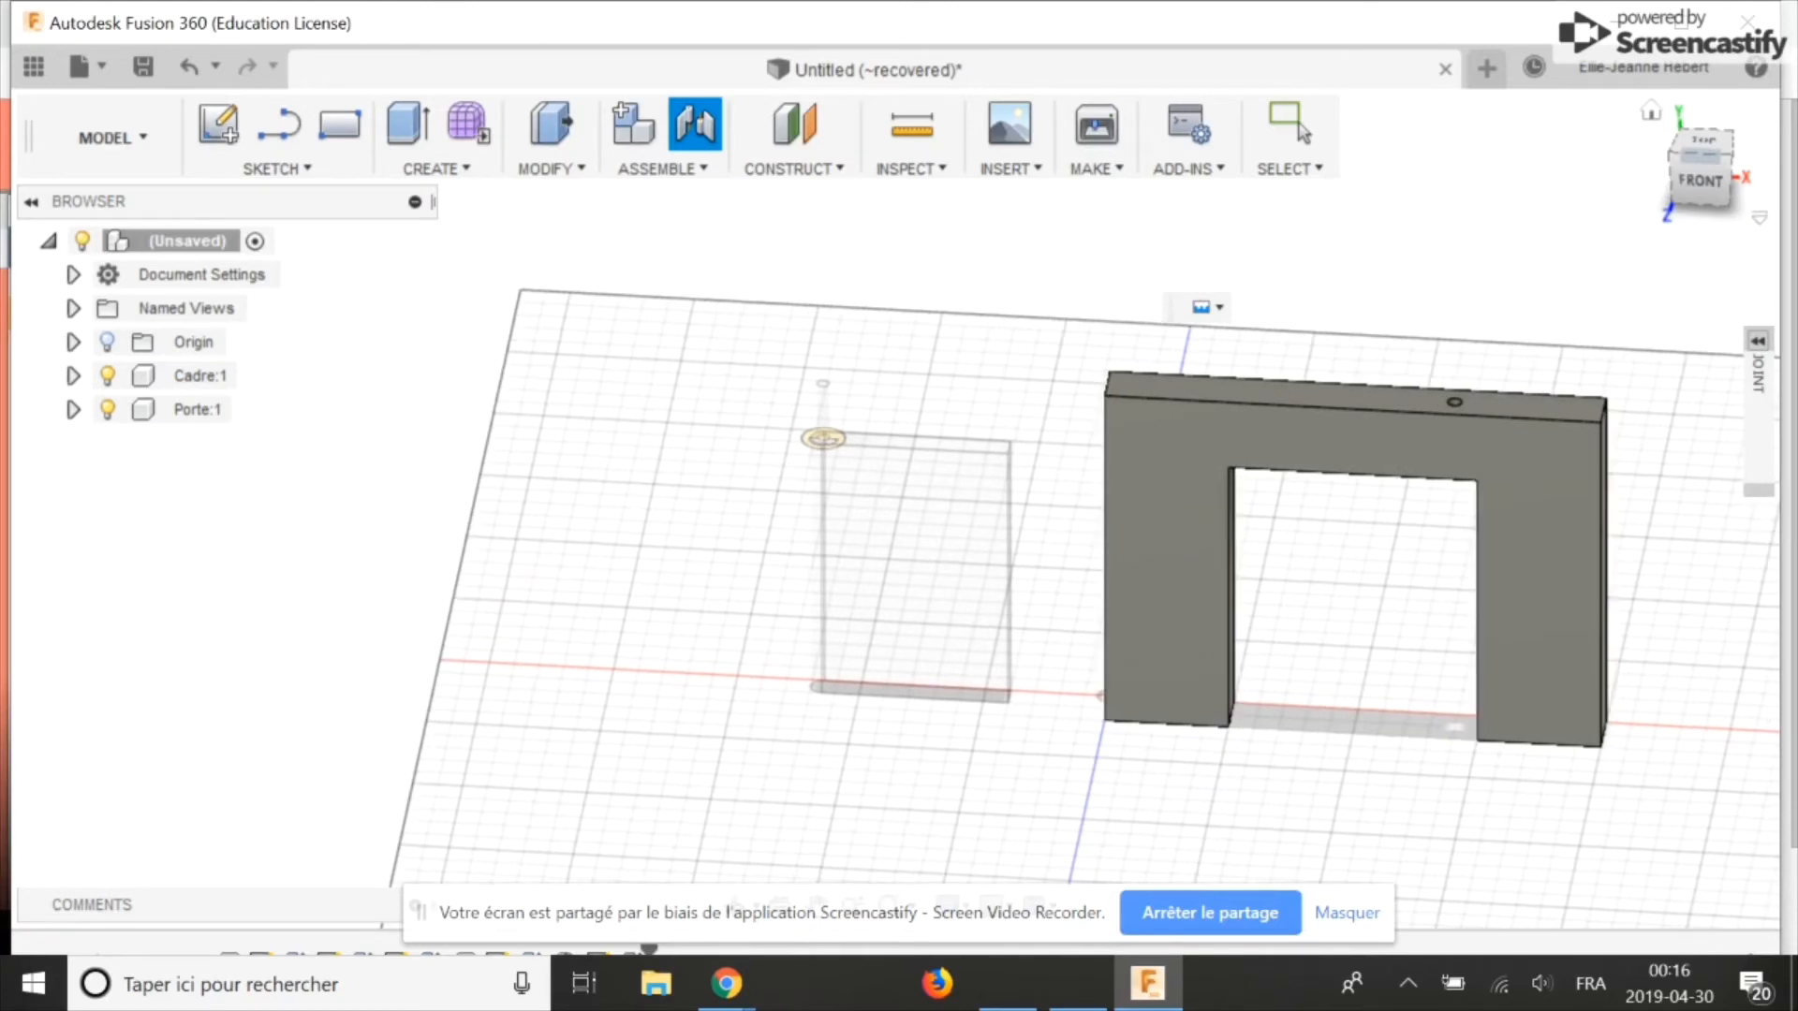
scroll(1129, 480, up, 4)
shift+middle_drag(1251, 749, 1283, 450)
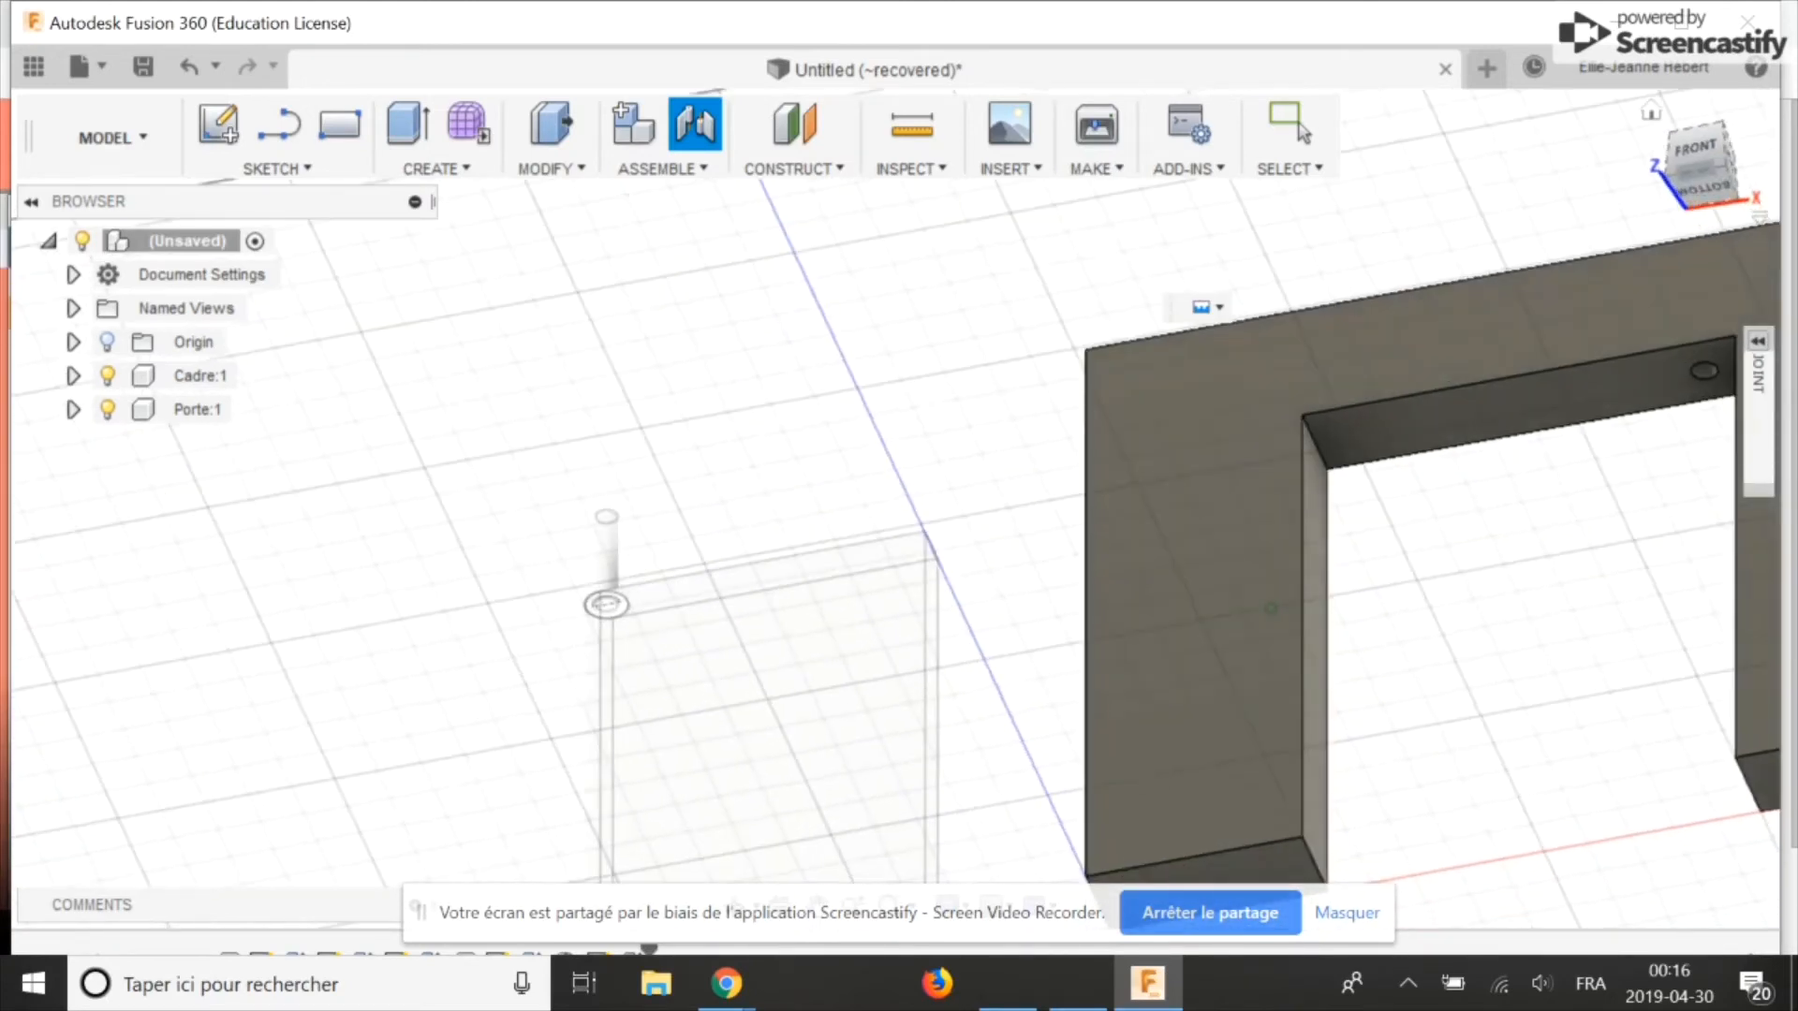
click(1710, 374)
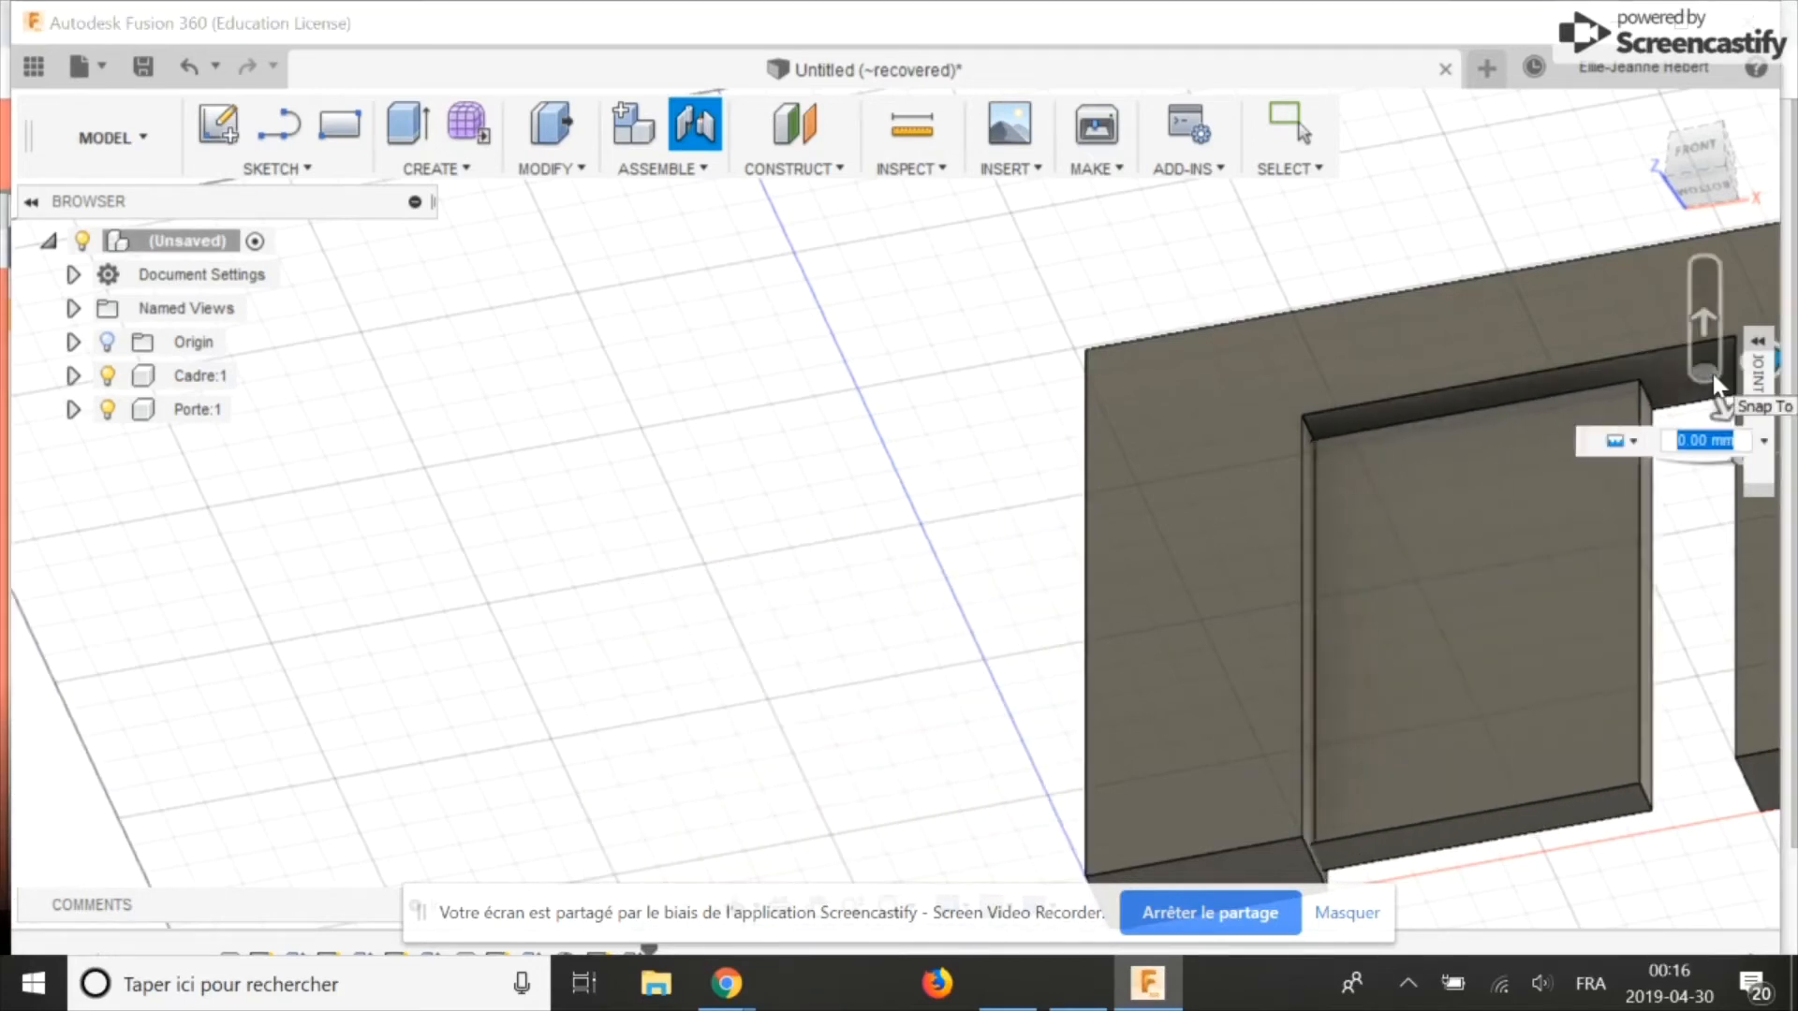
Step: Set the joint's motion type to Revolute
scroll(1021, 515, down, 6)
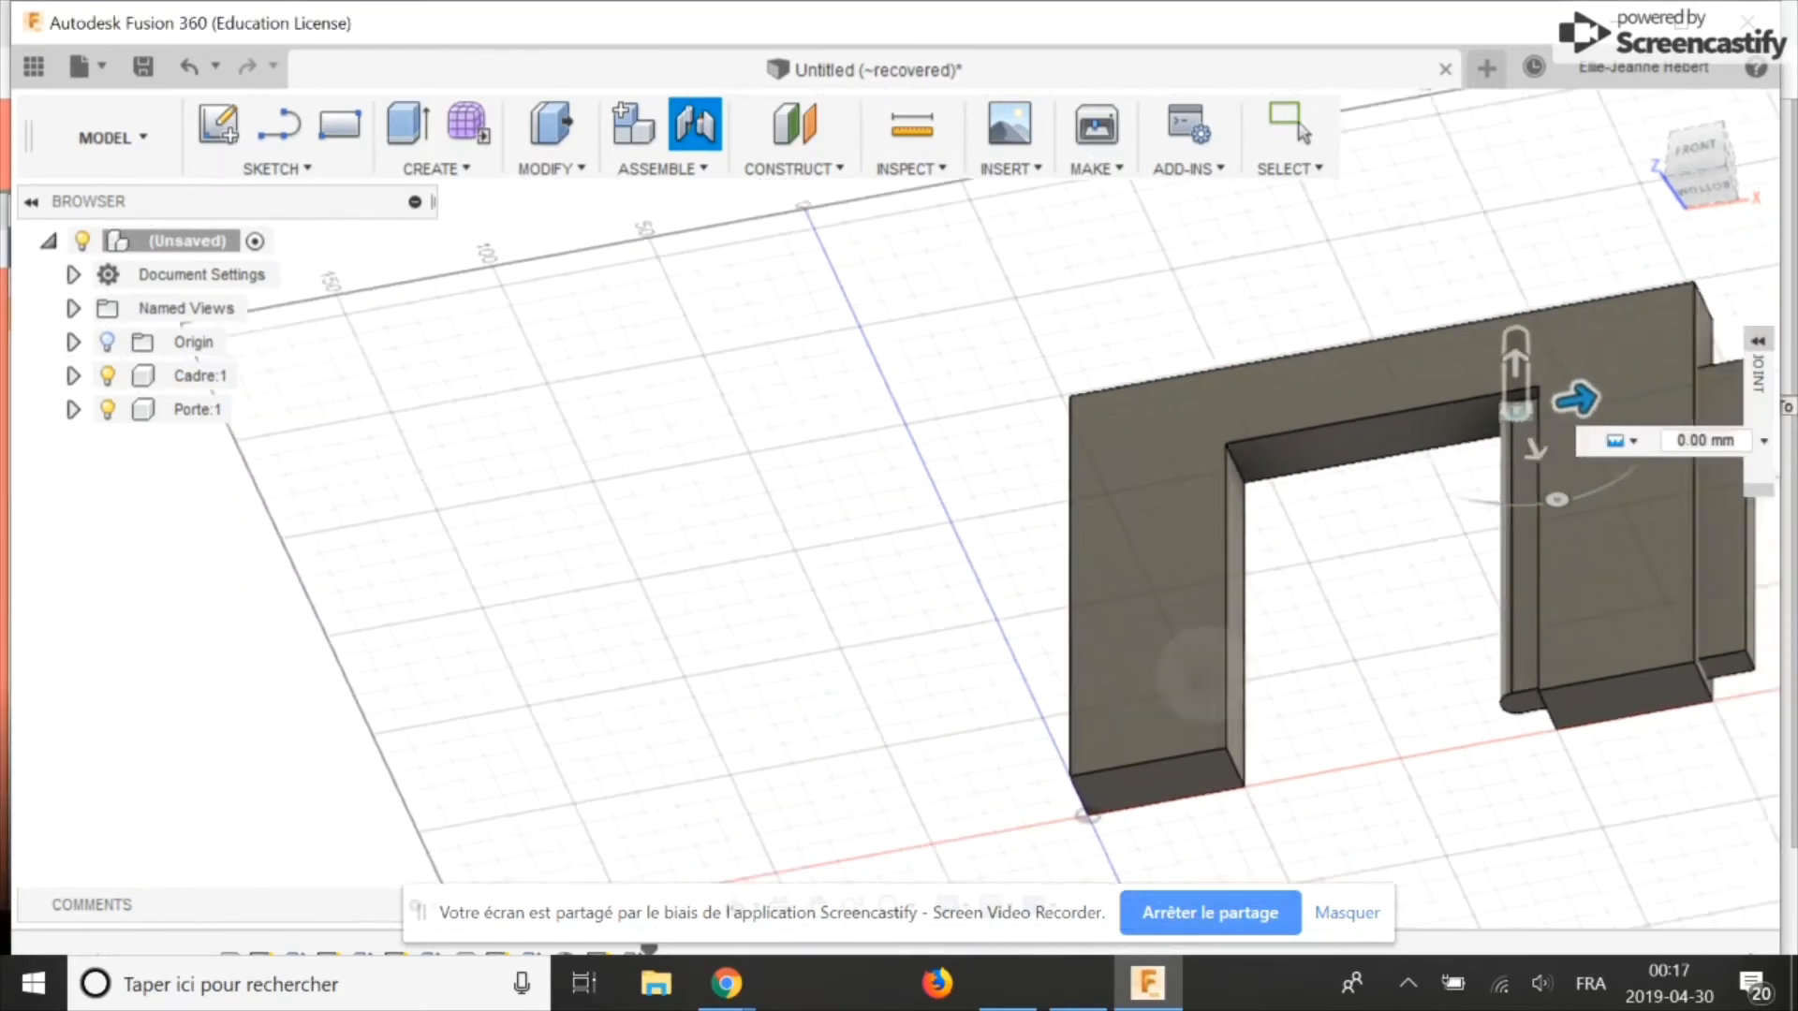
shift+middle_drag(1021, 516, 1016, 632)
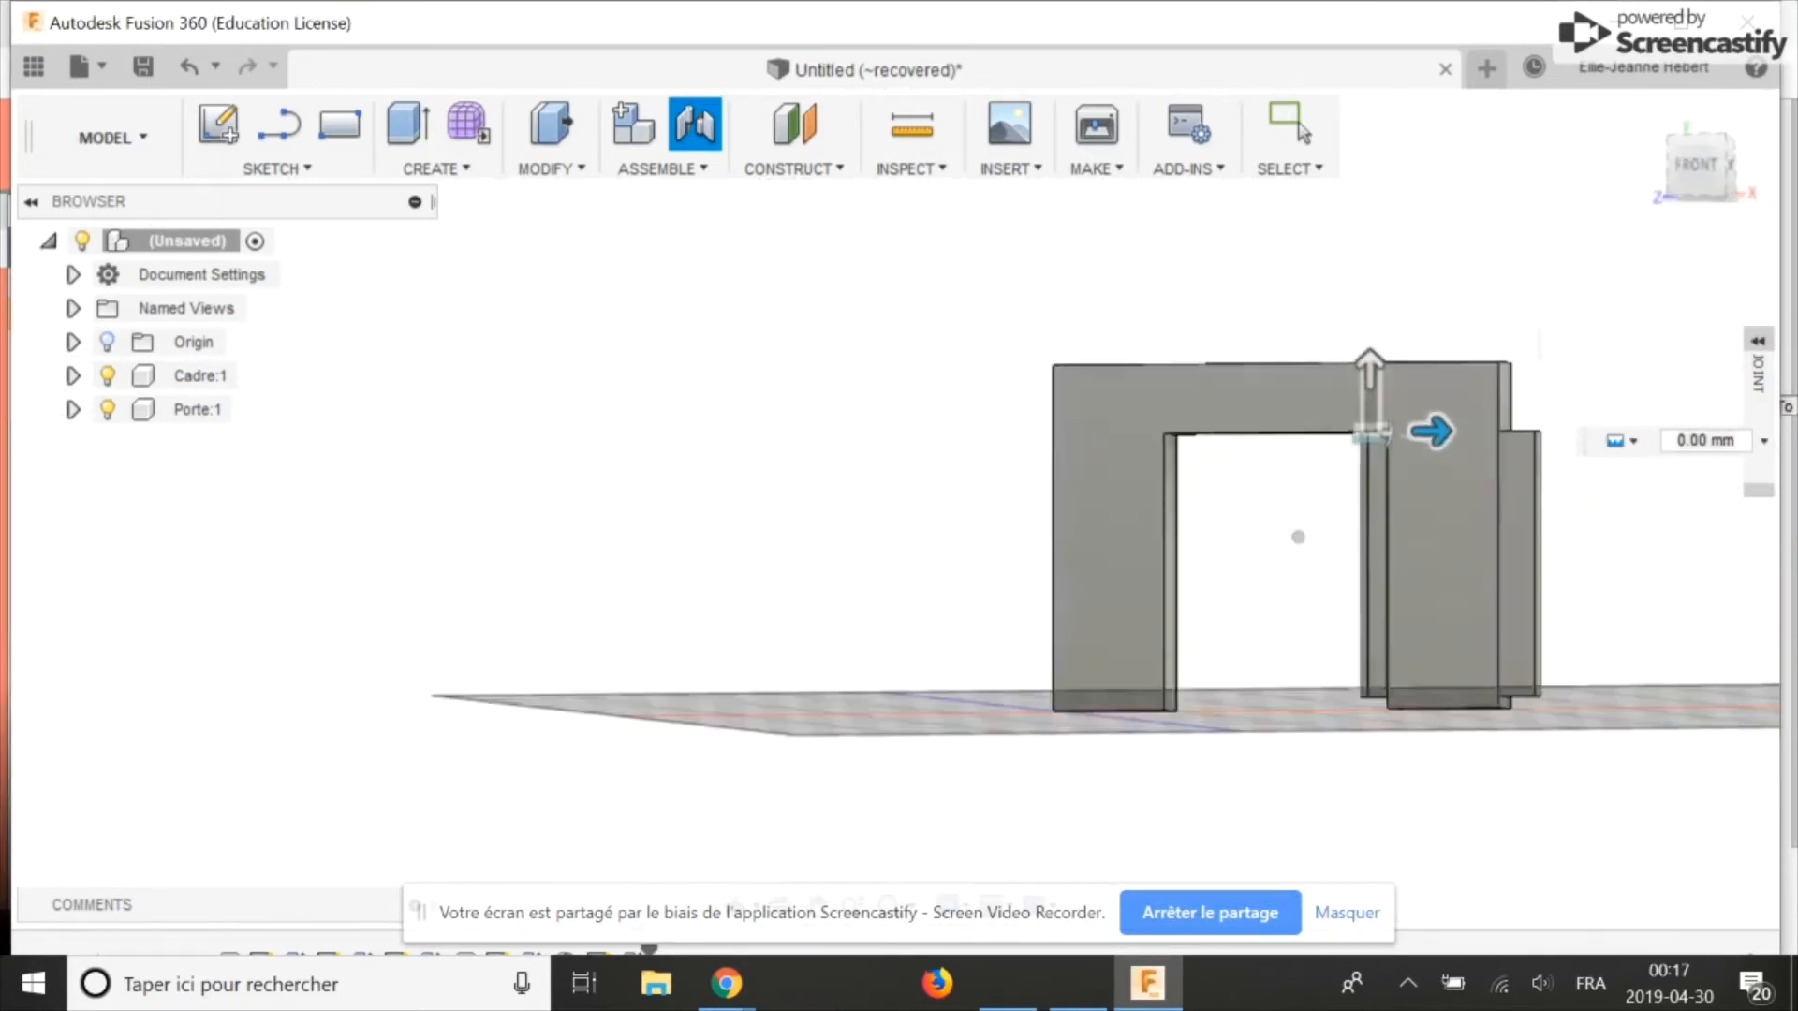
click(1758, 341)
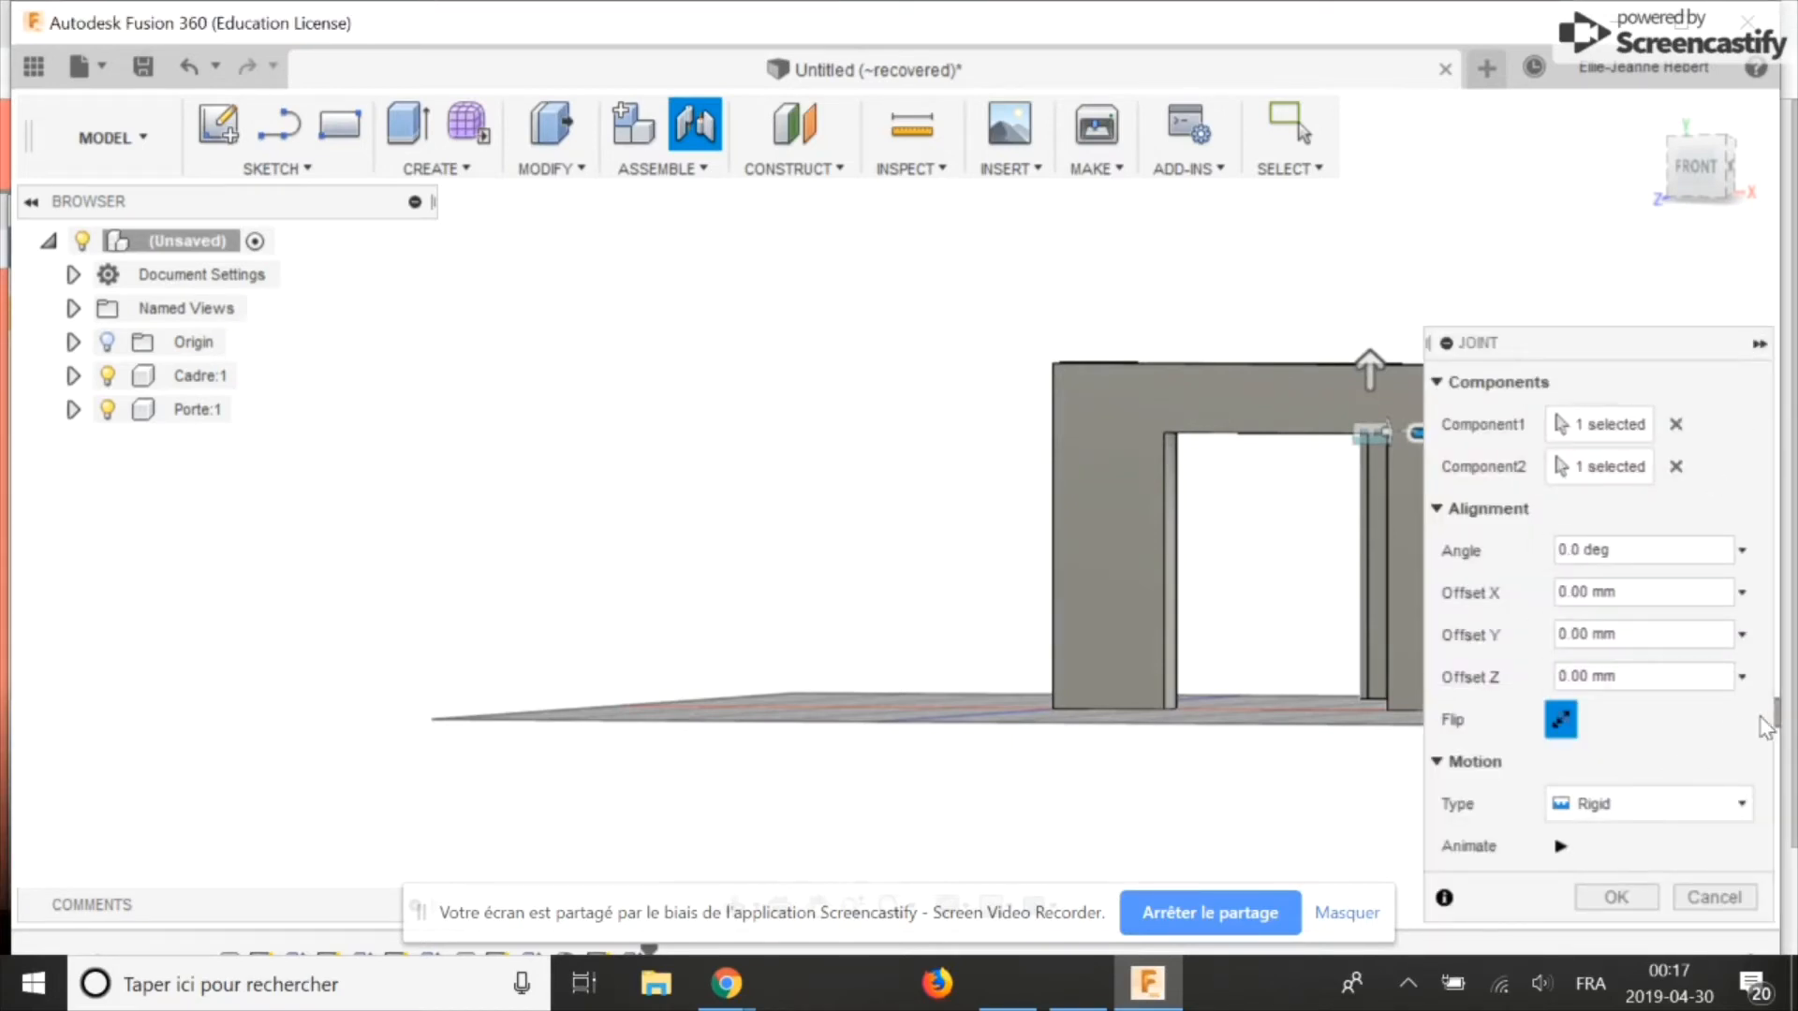
click(1592, 806)
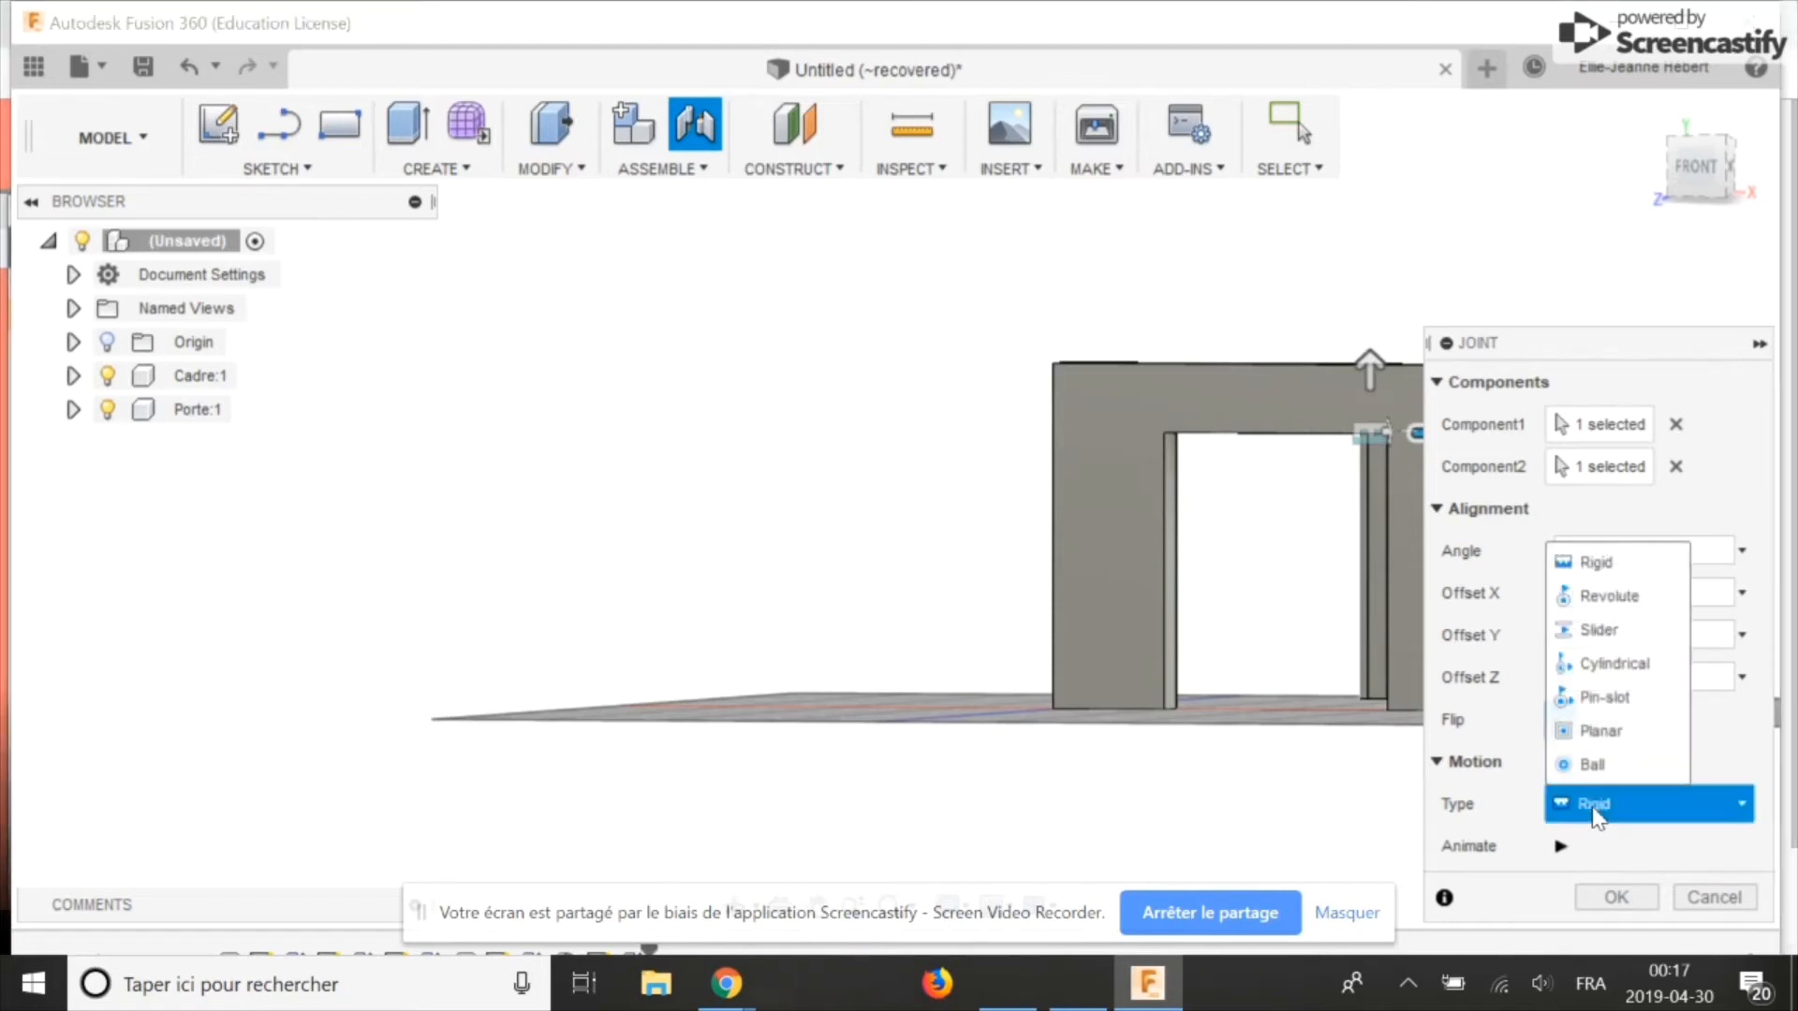
click(1611, 596)
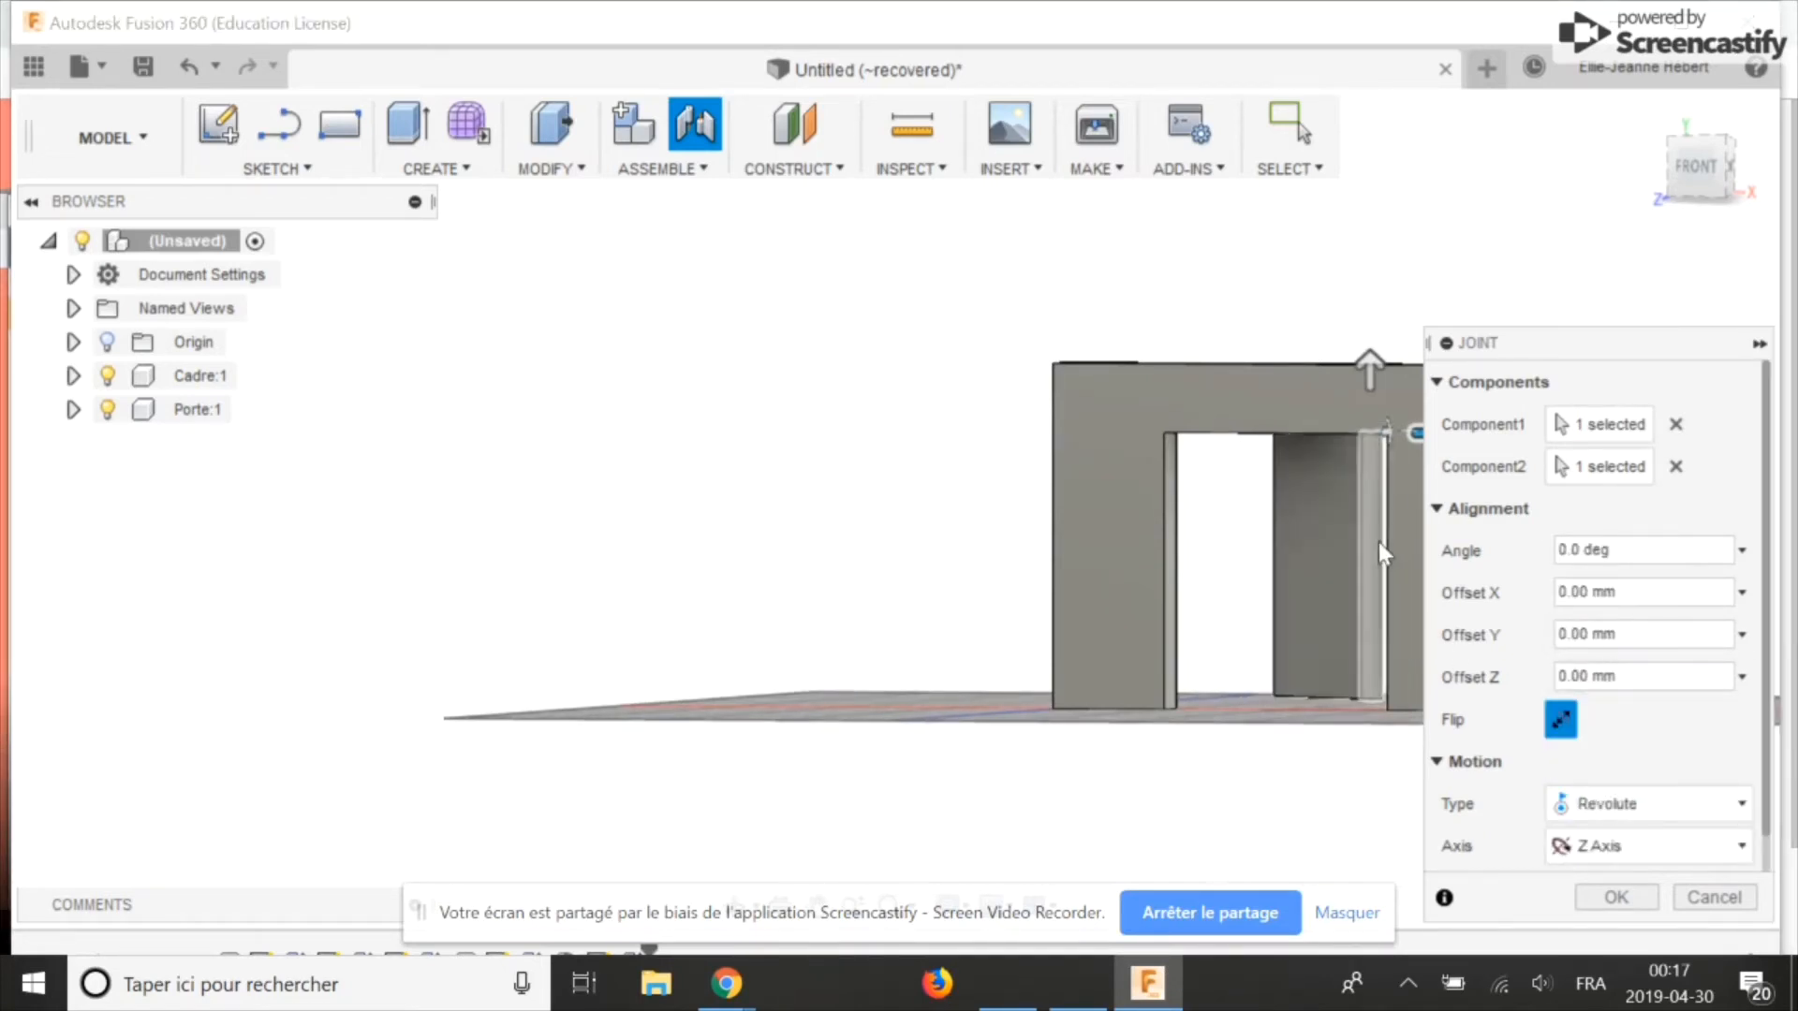
Step: Rotate the door within the joint to an angle of 180 degrees so it sits inside the frame opening
click(1760, 344)
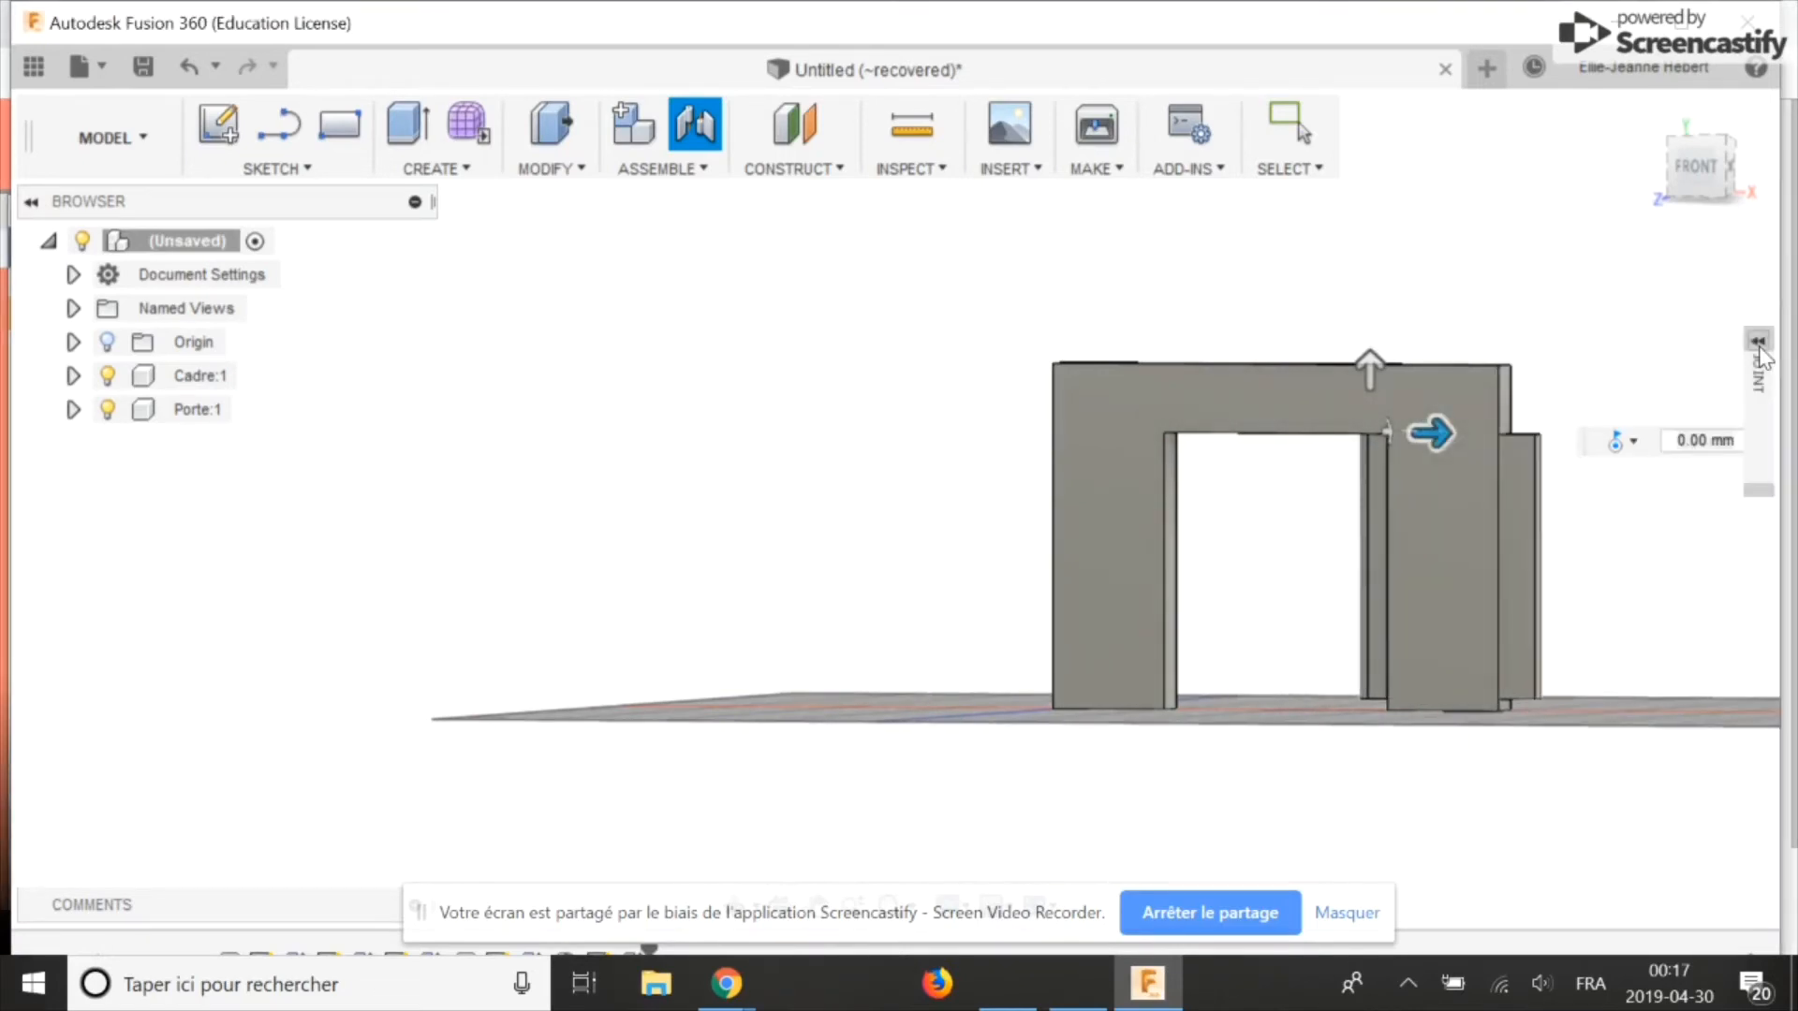
scroll(1517, 421, down, 1)
middle_drag(1518, 422, 1217, 592)
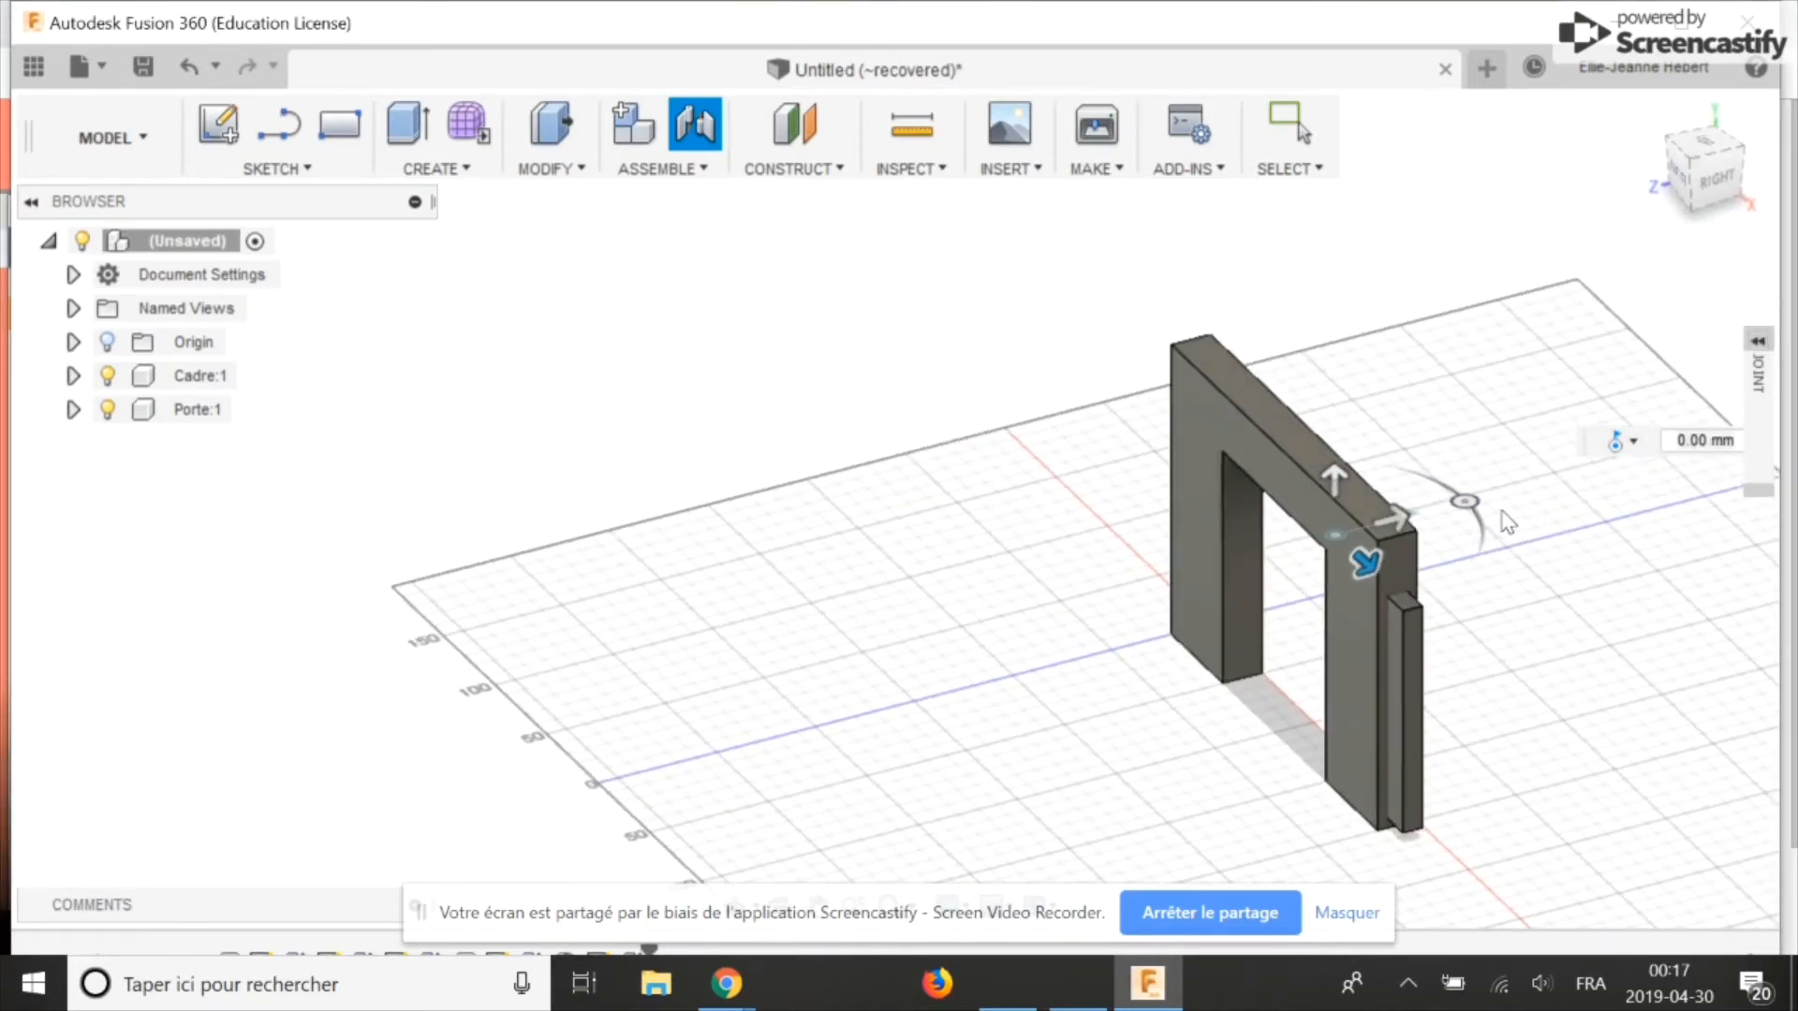
drag(1466, 501, 1152, 566)
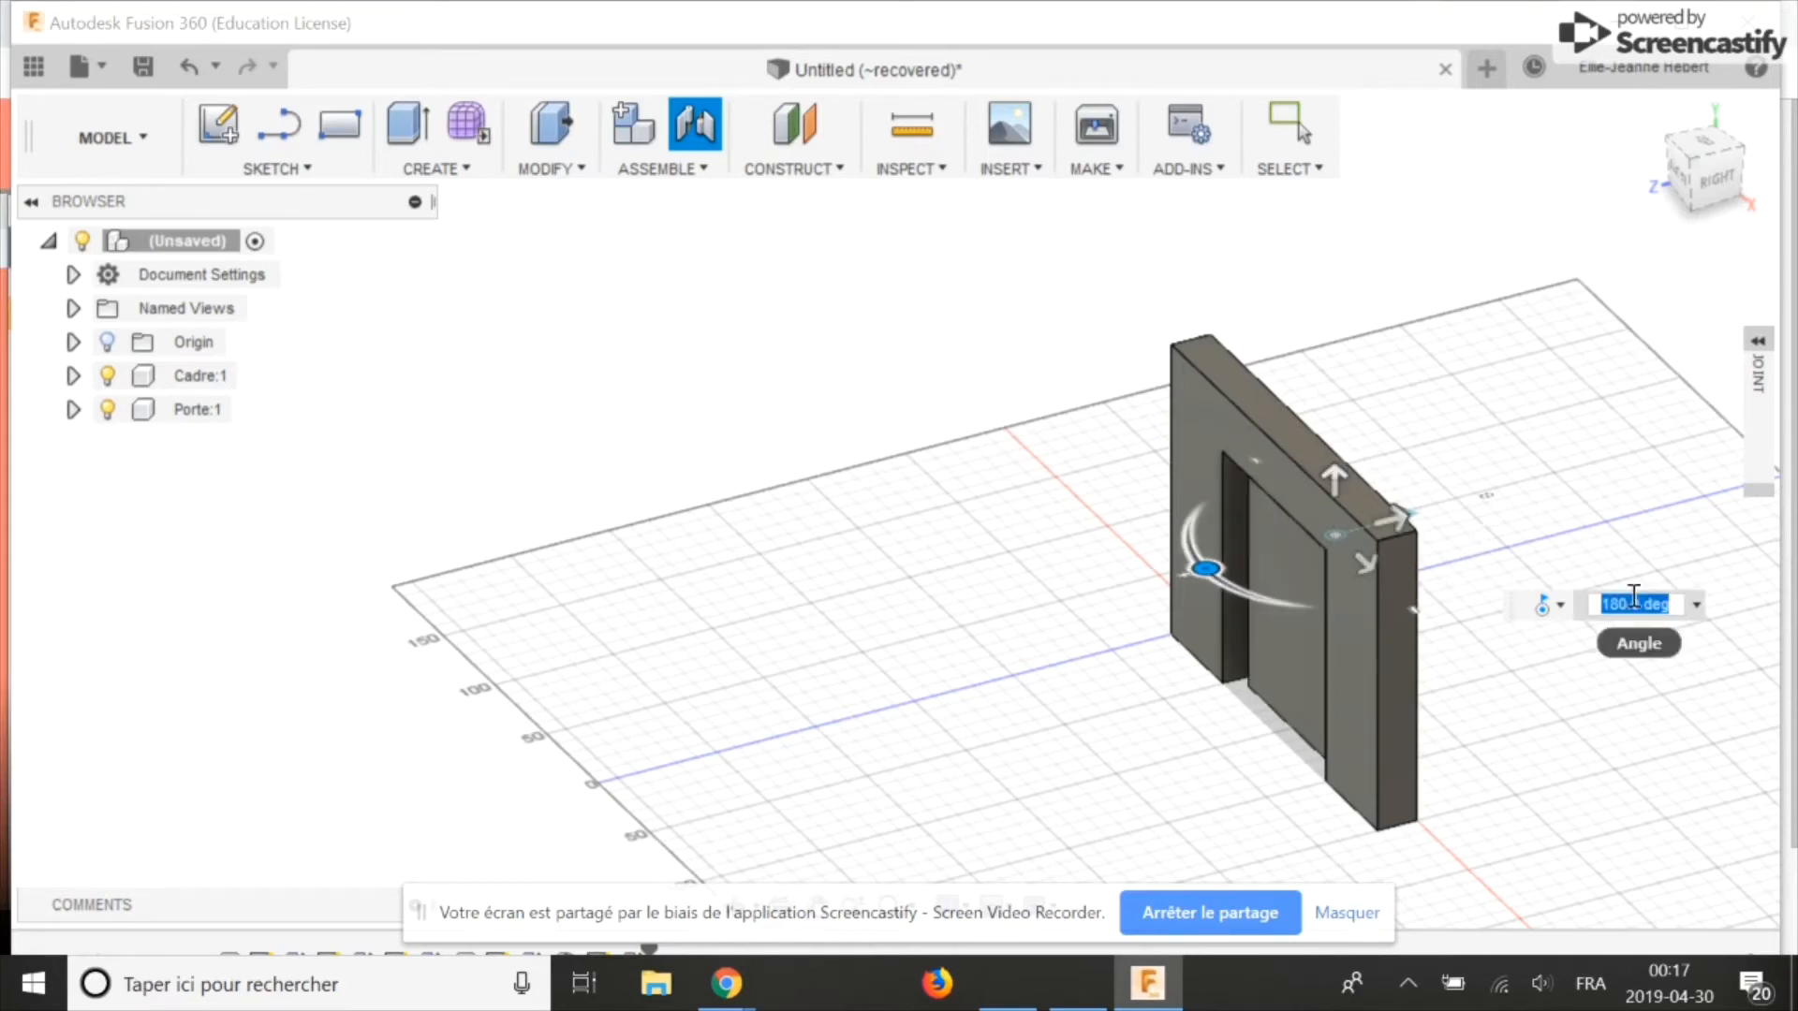
Step: Set the joint's Z offset to -5 mm to lower the door below the lintel, and create the joint
shift+middle_drag(1600, 330, 1738, 259)
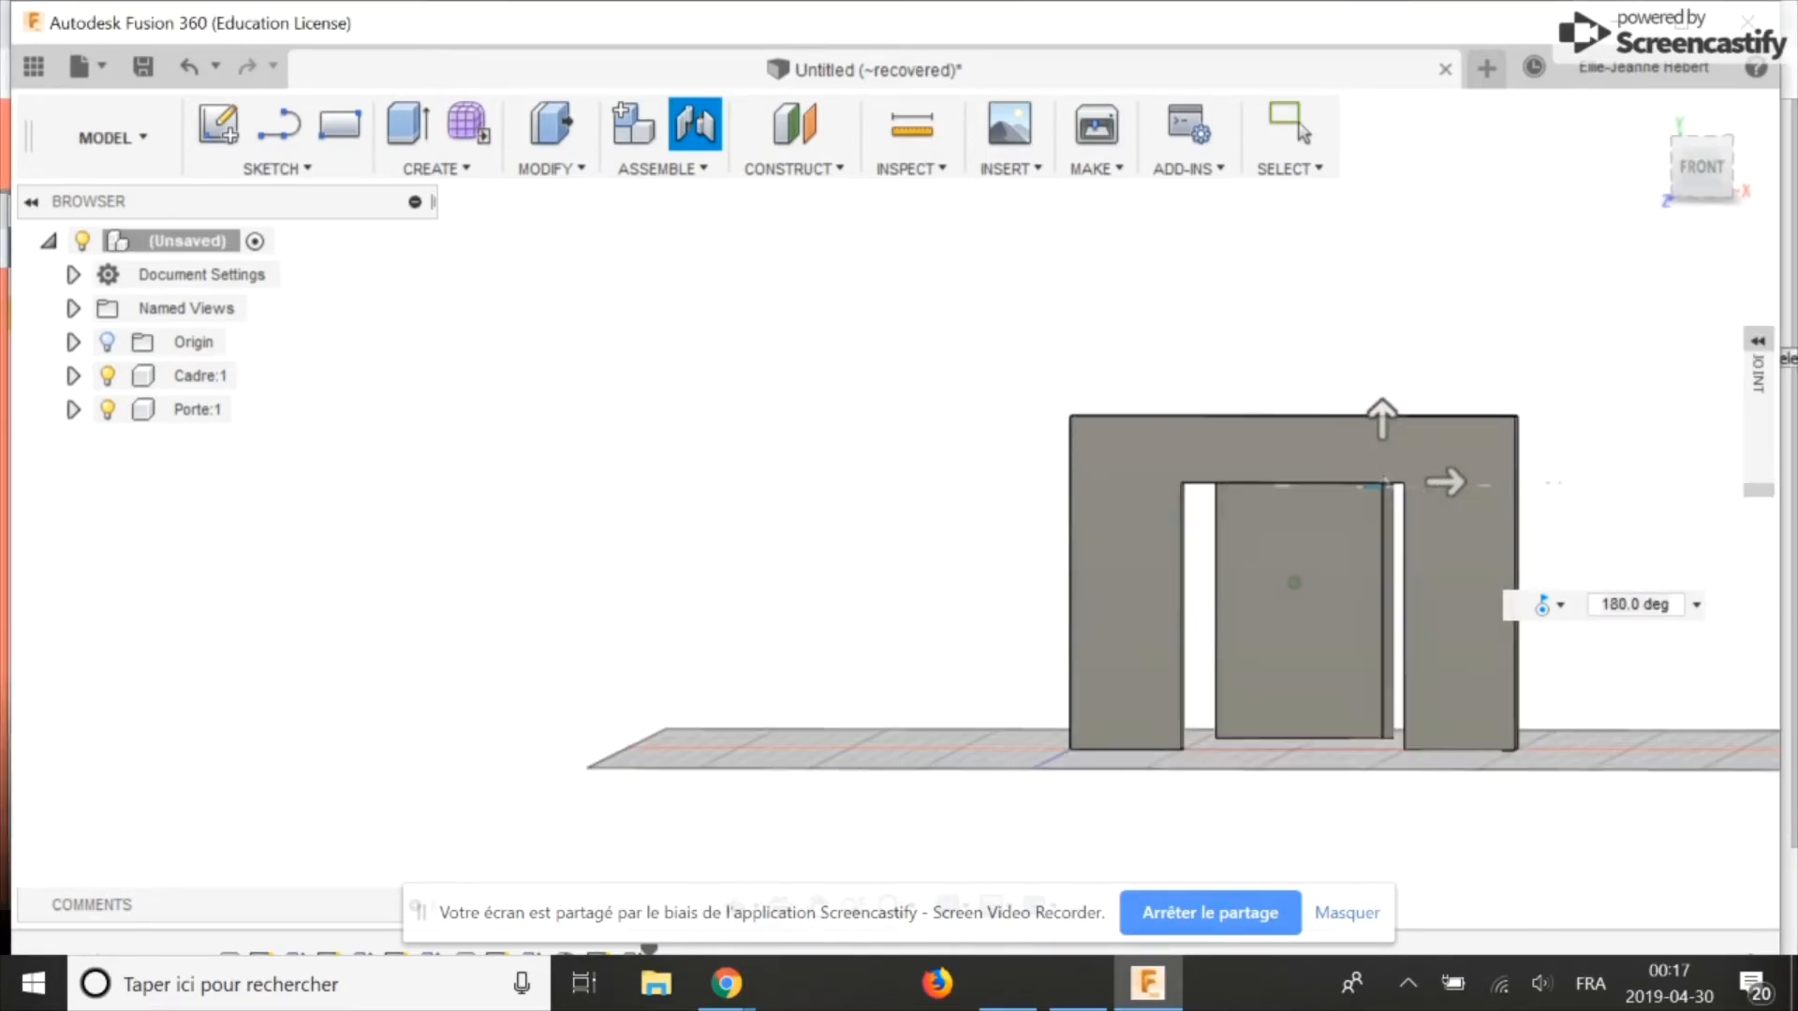
drag(1382, 419, 1382, 440)
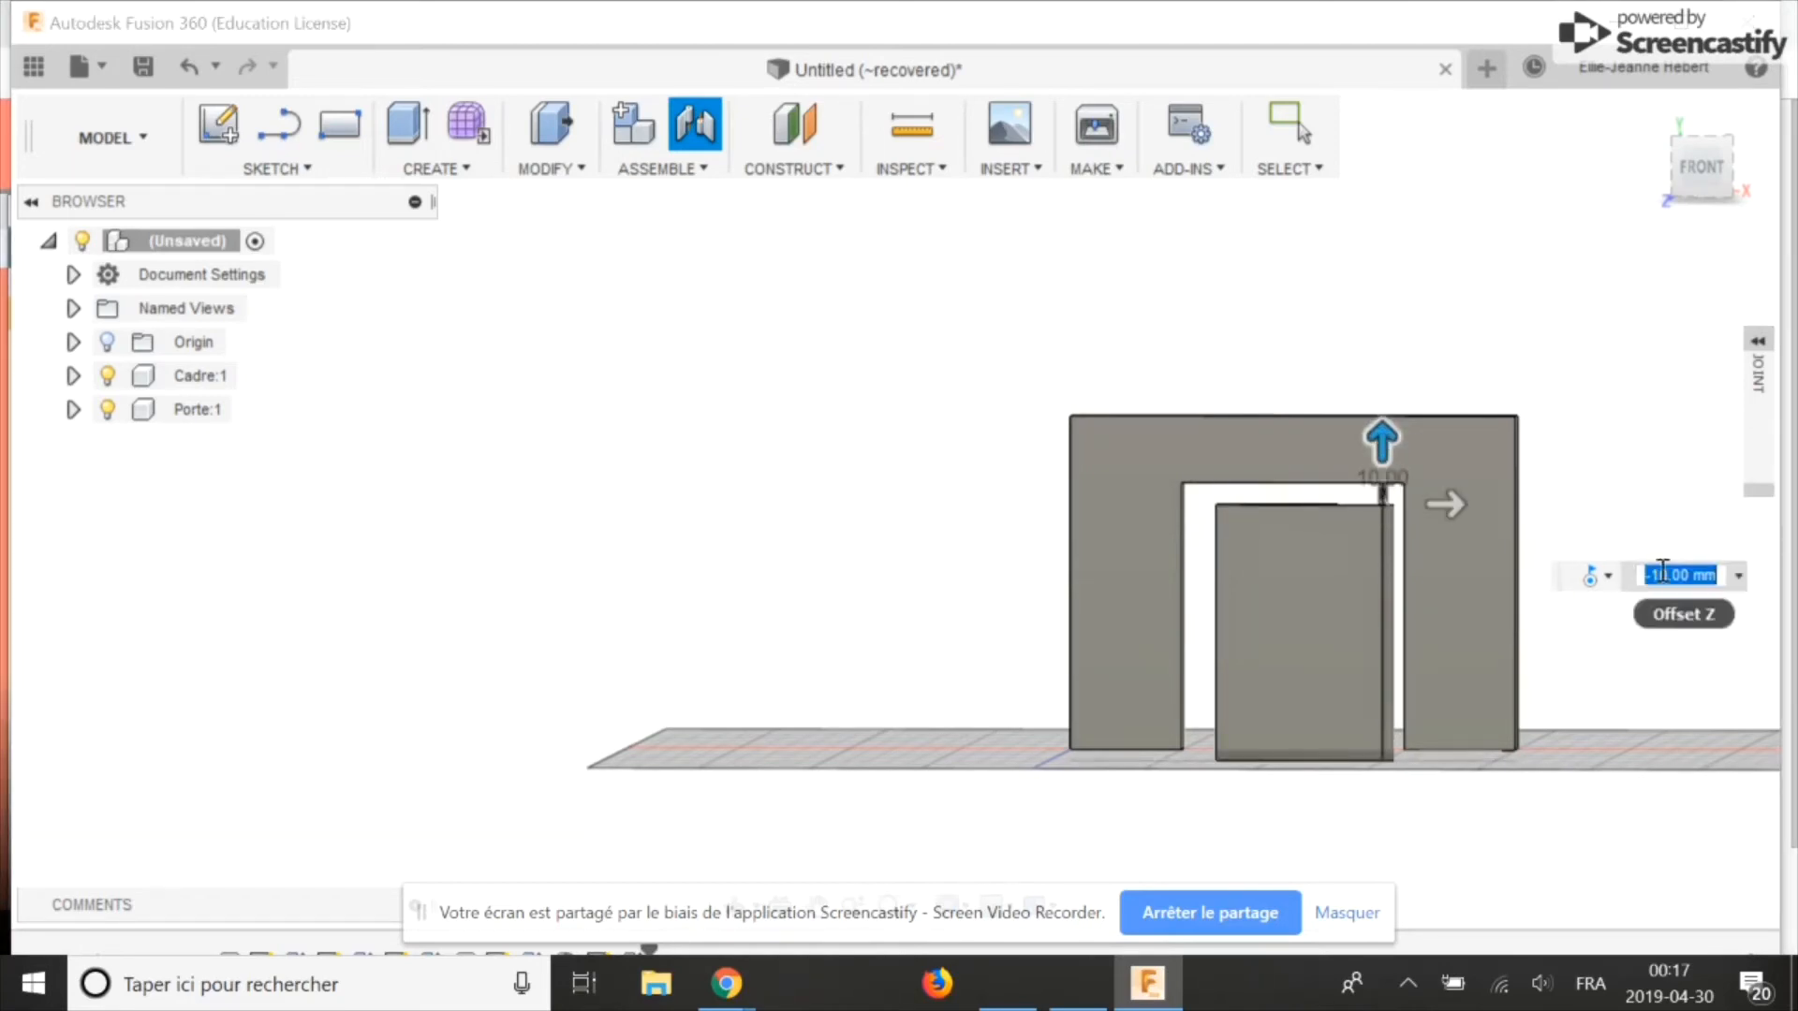
text(-5)
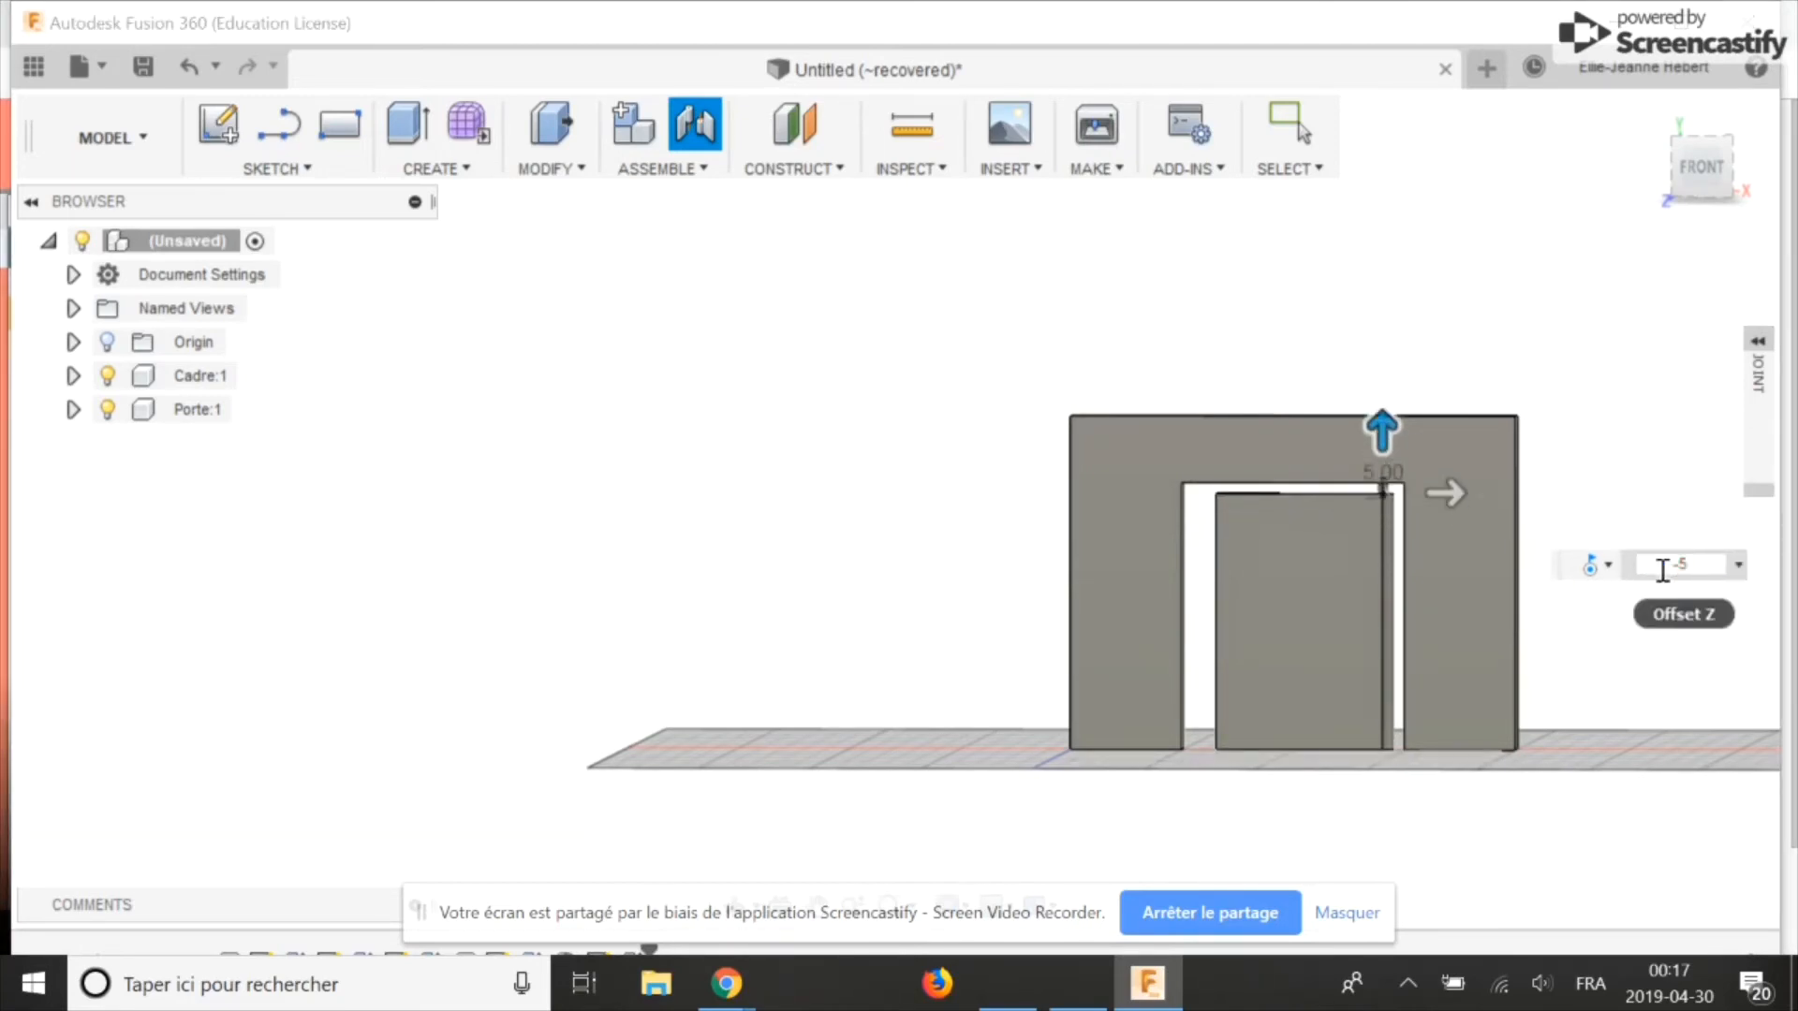
key(Return)
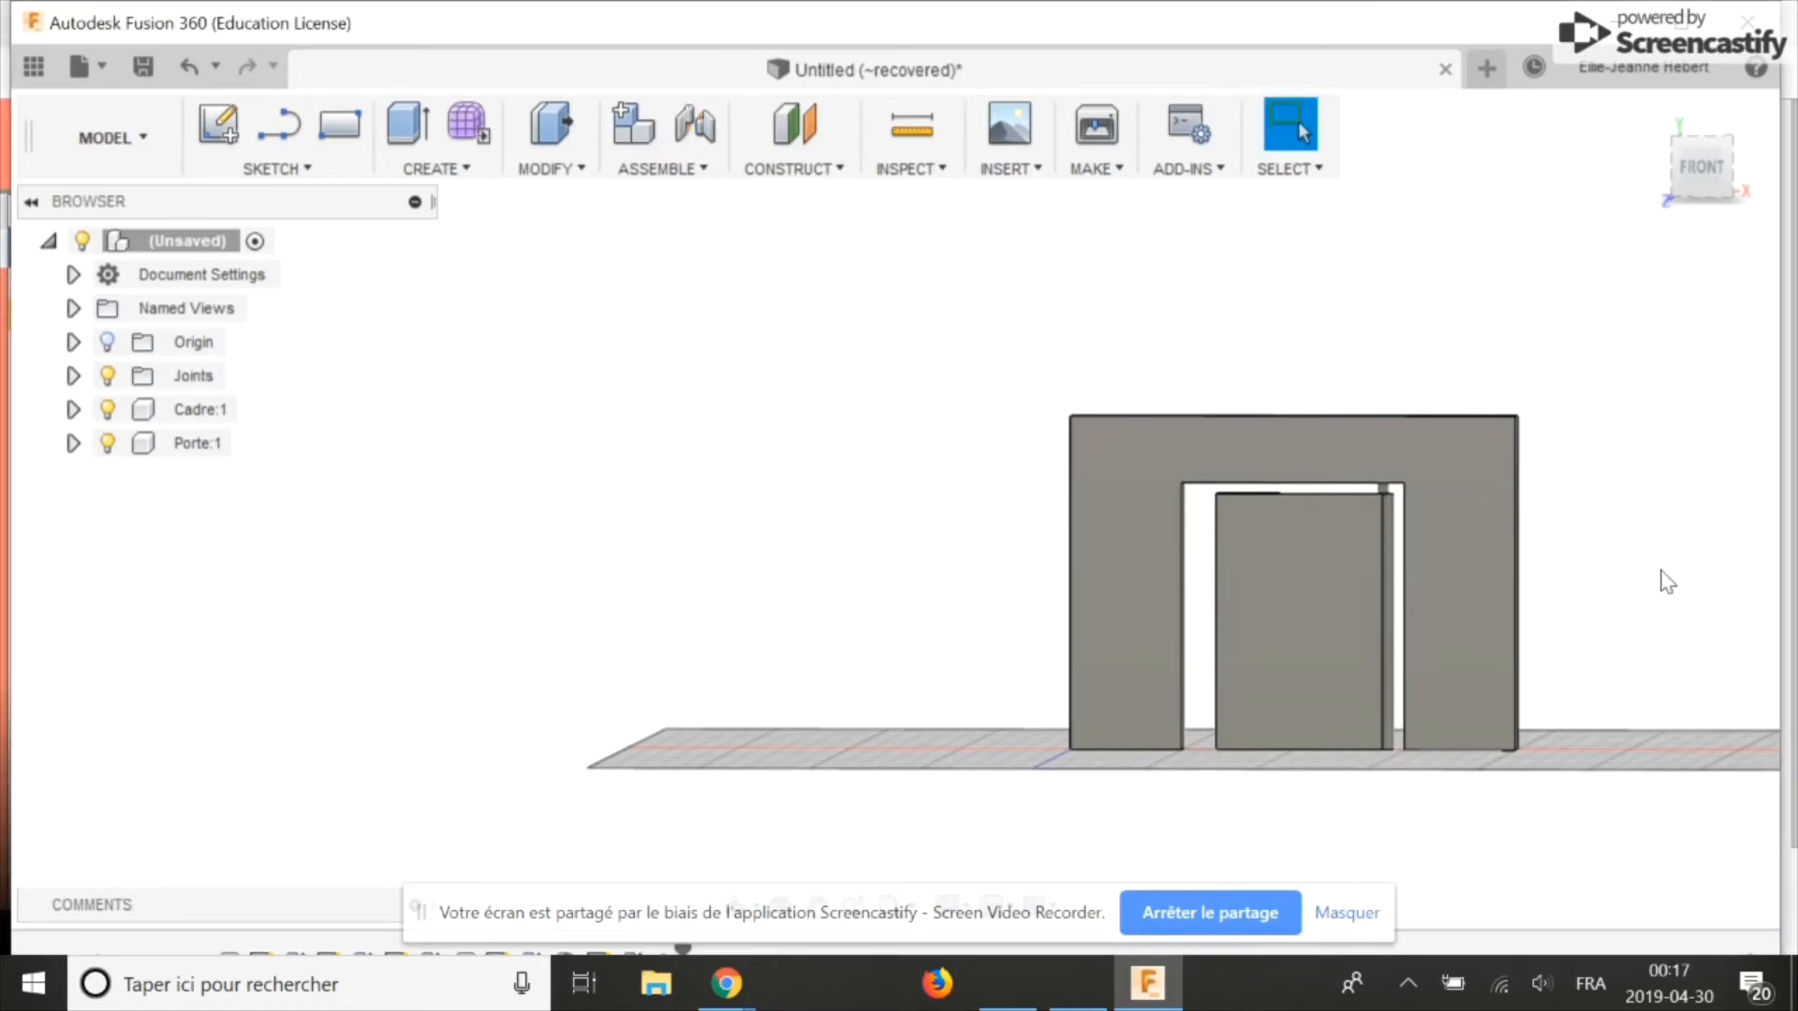
Step: Test the revolute joint by swinging the door to 5 degrees and returning it to 0 degrees
shift+middle_drag(1668, 581, 1760, 617)
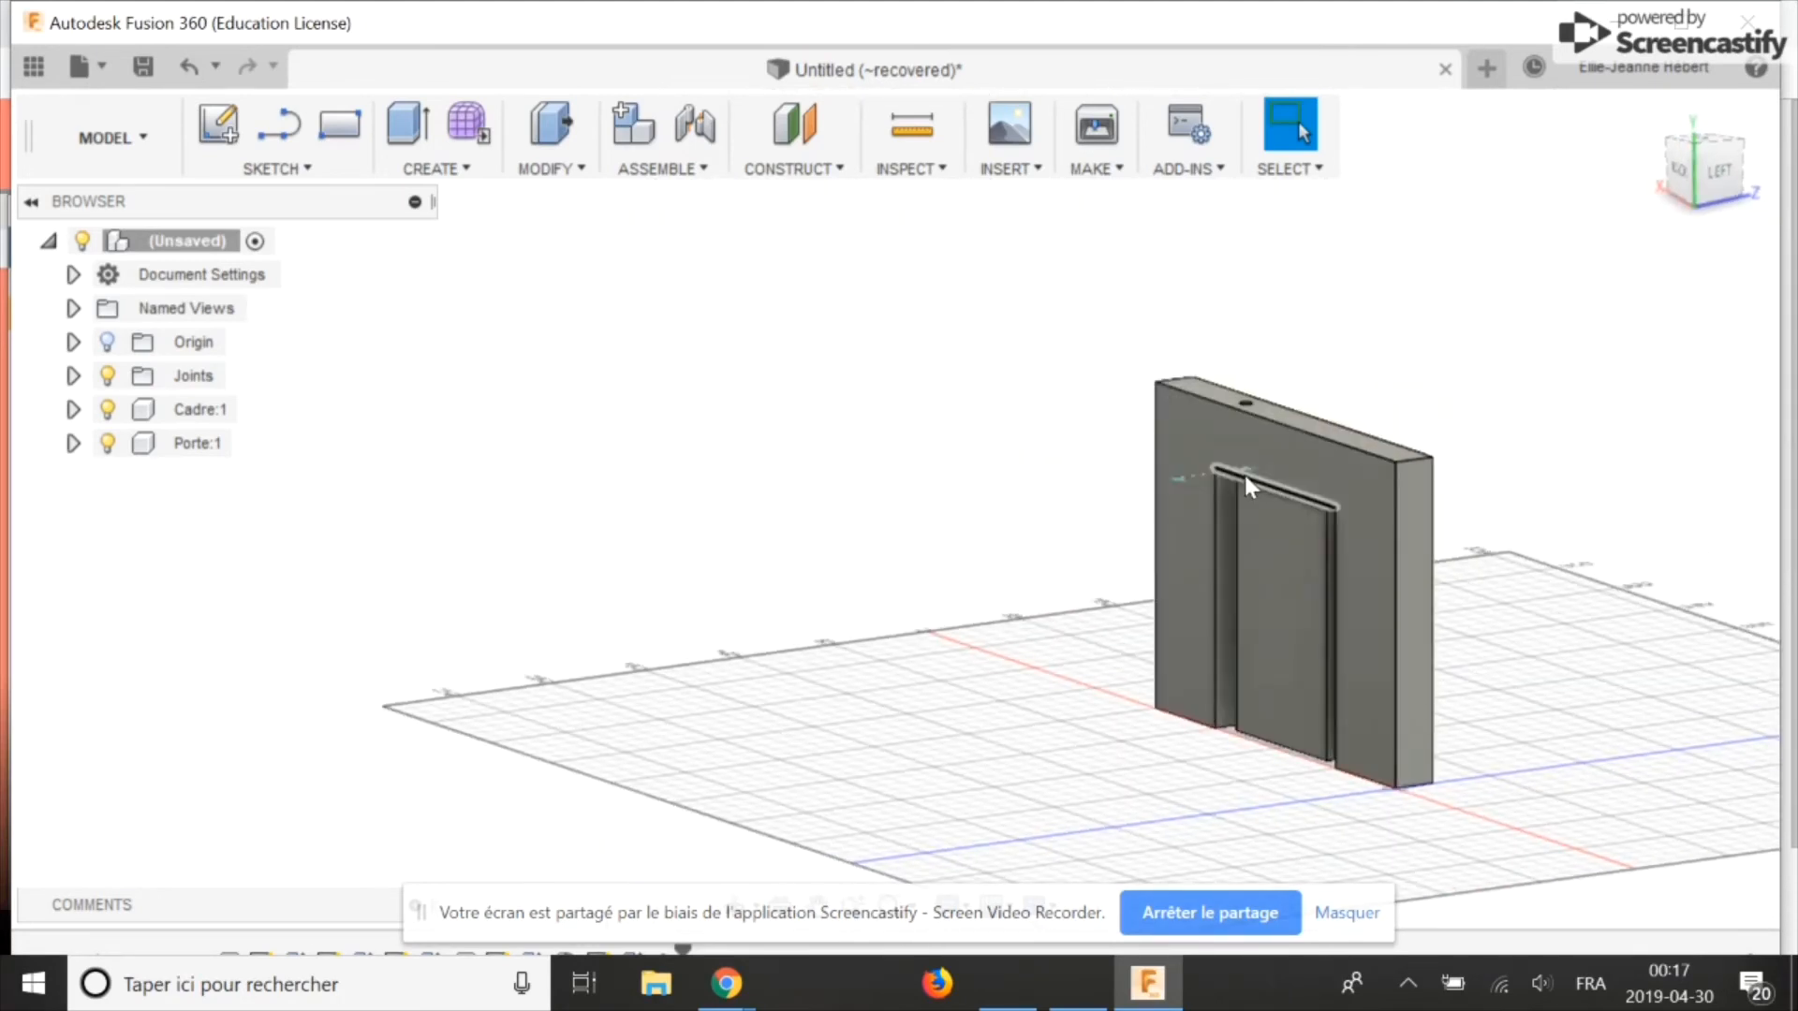
scroll(1459, 483, up, 5)
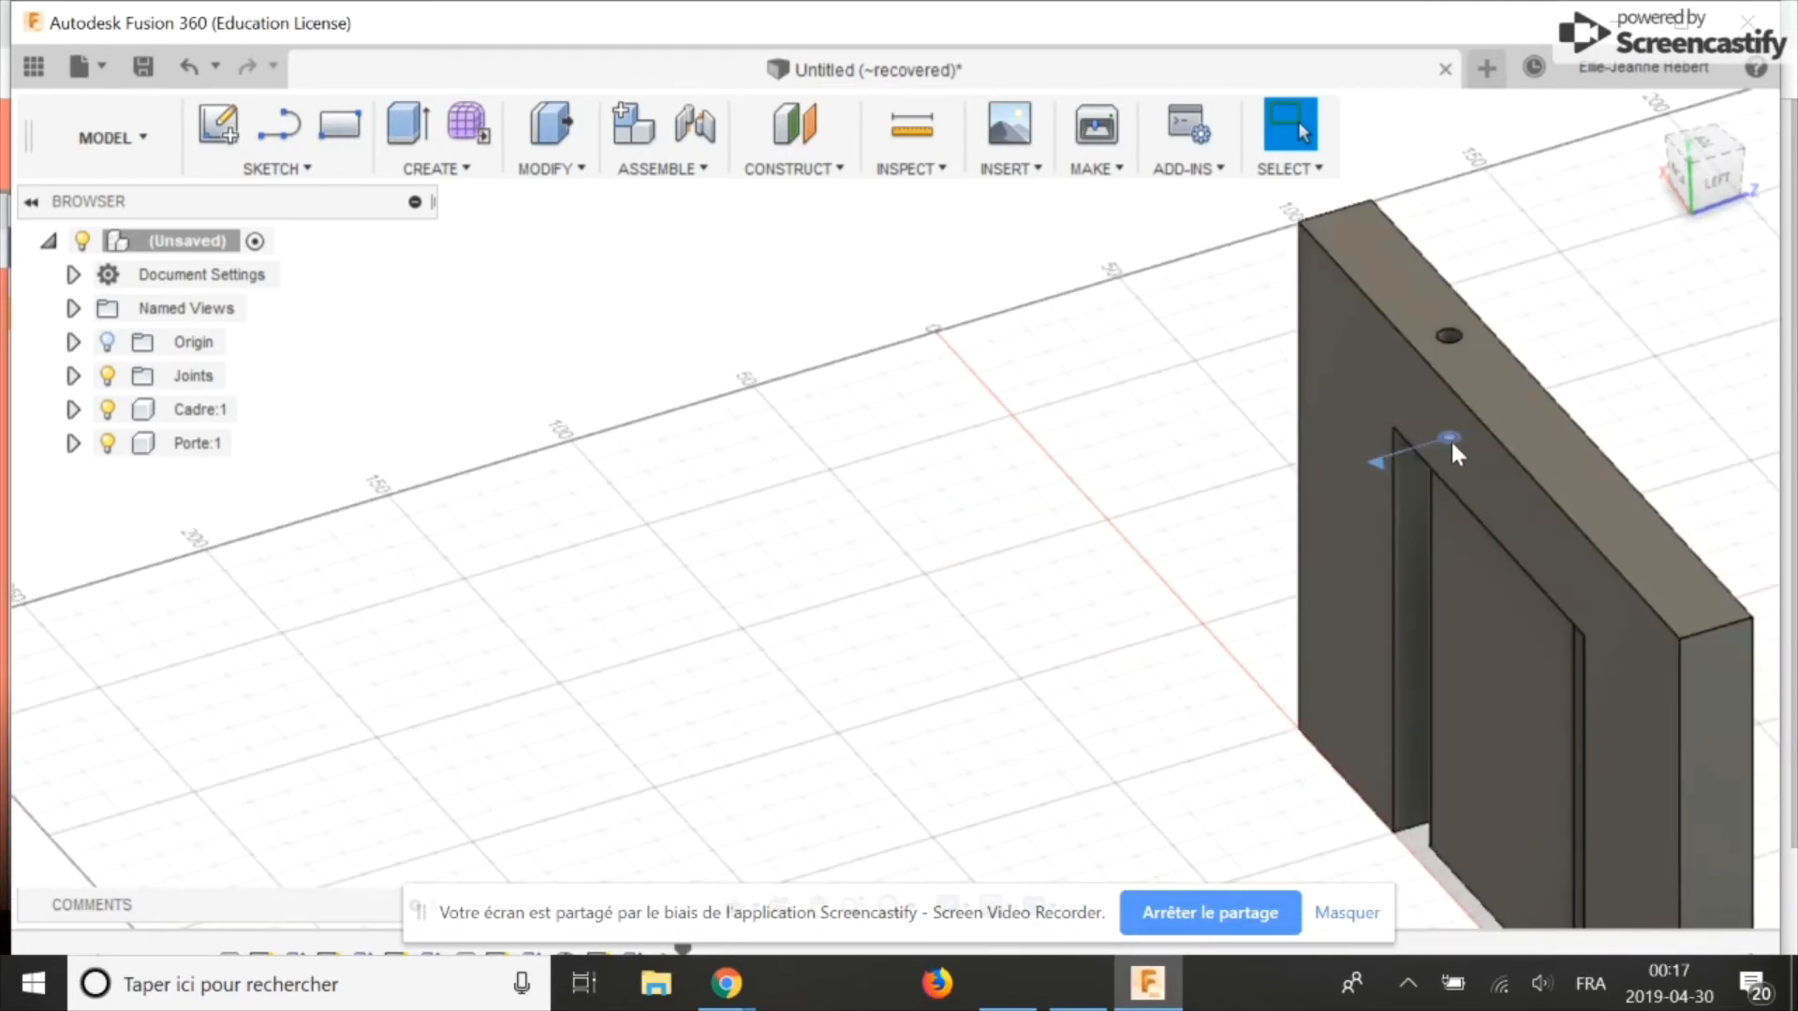
click(1451, 438)
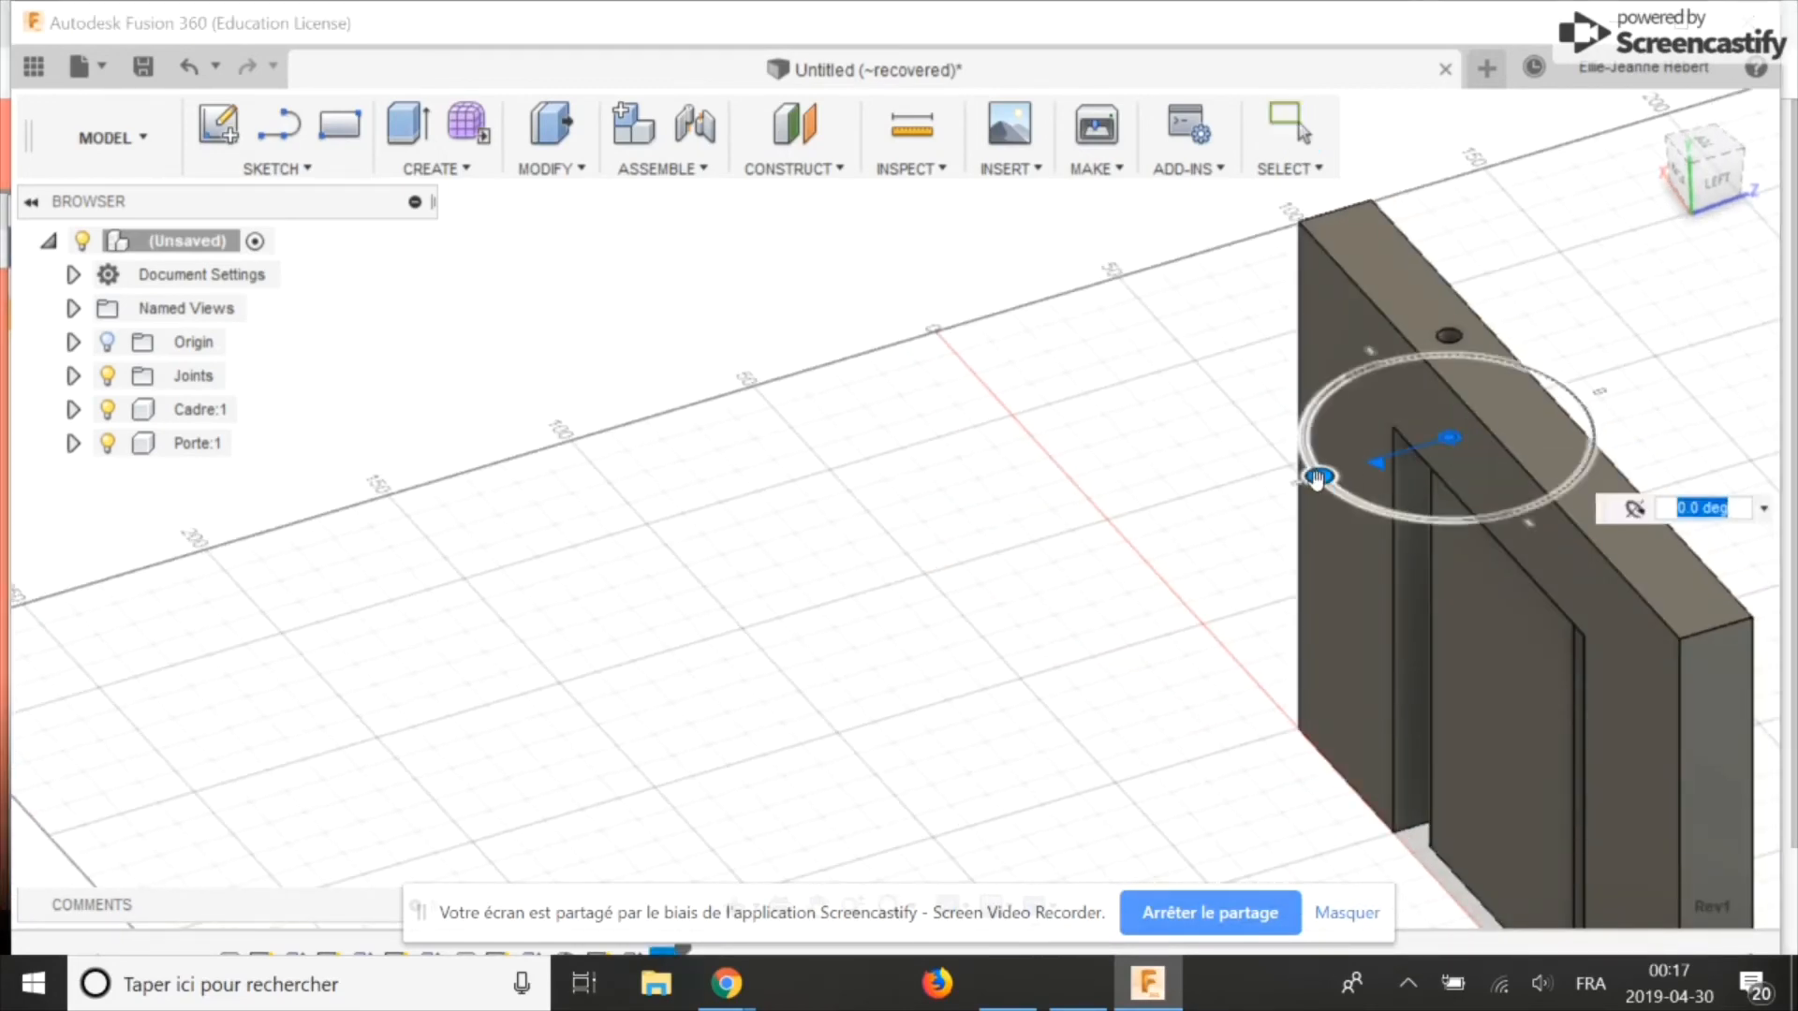
drag(1316, 479, 1285, 506)
scroll(1021, 512, down, 3)
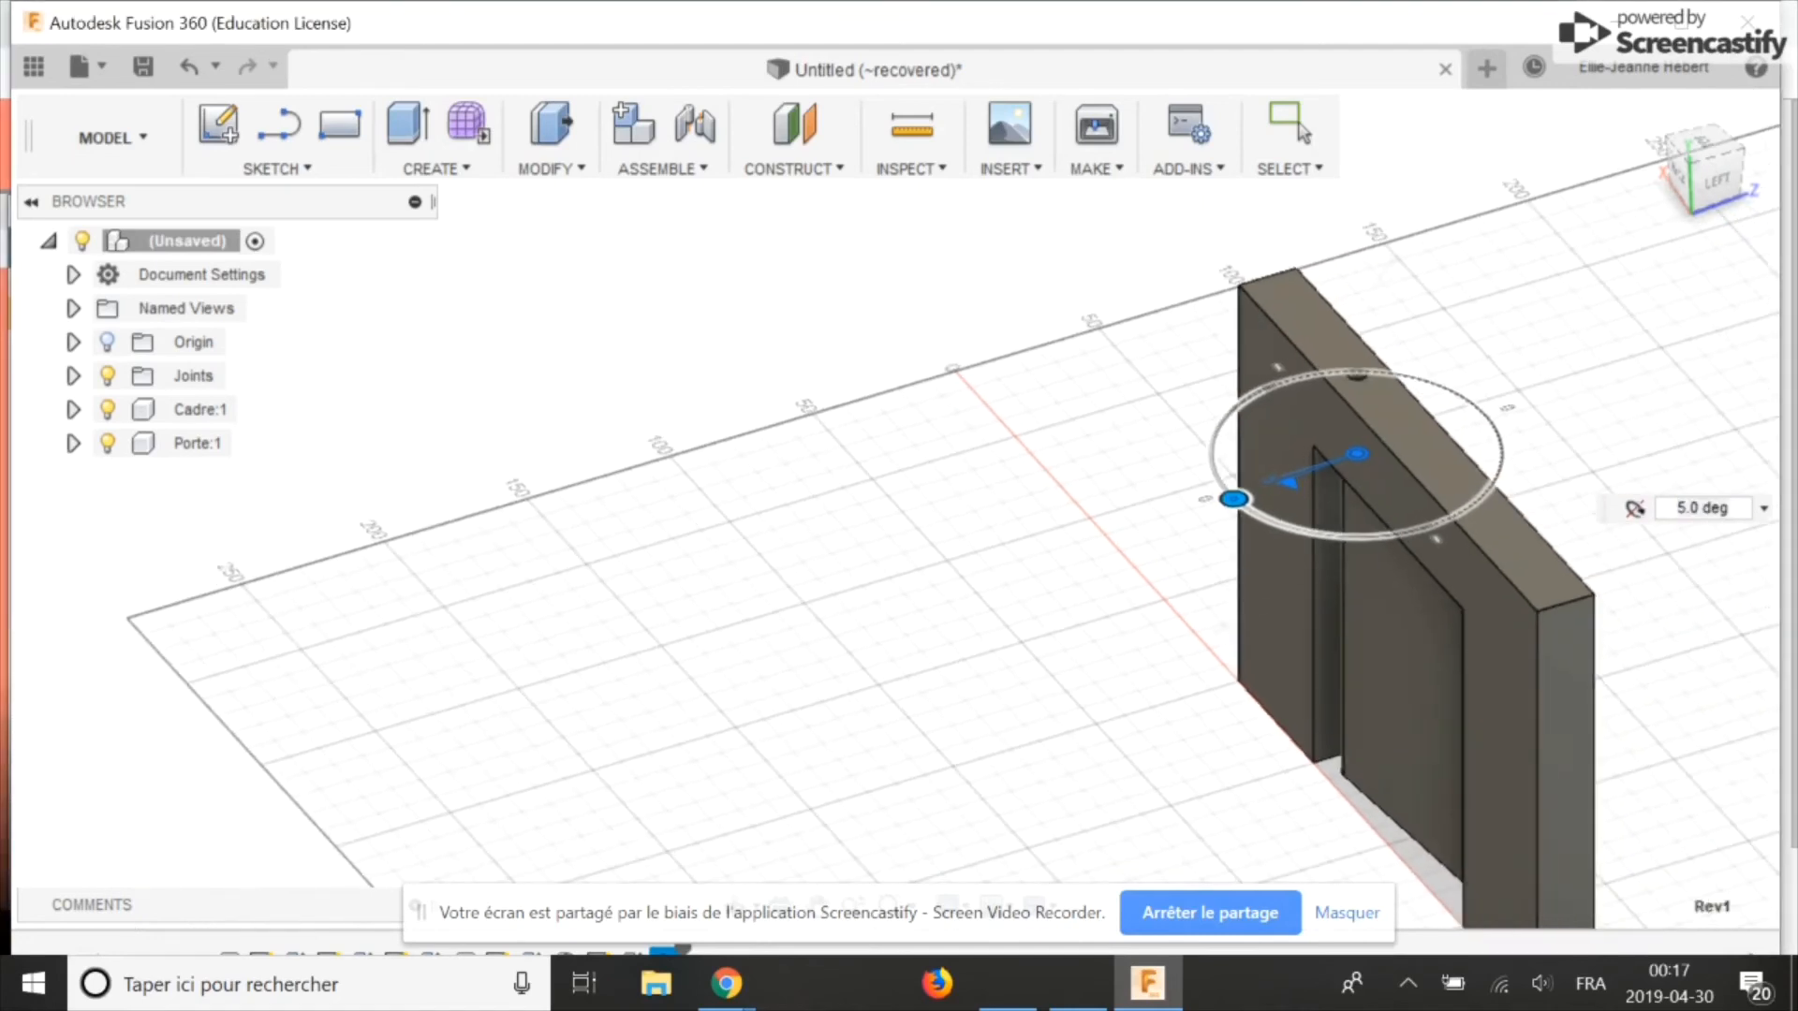
click(1654, 113)
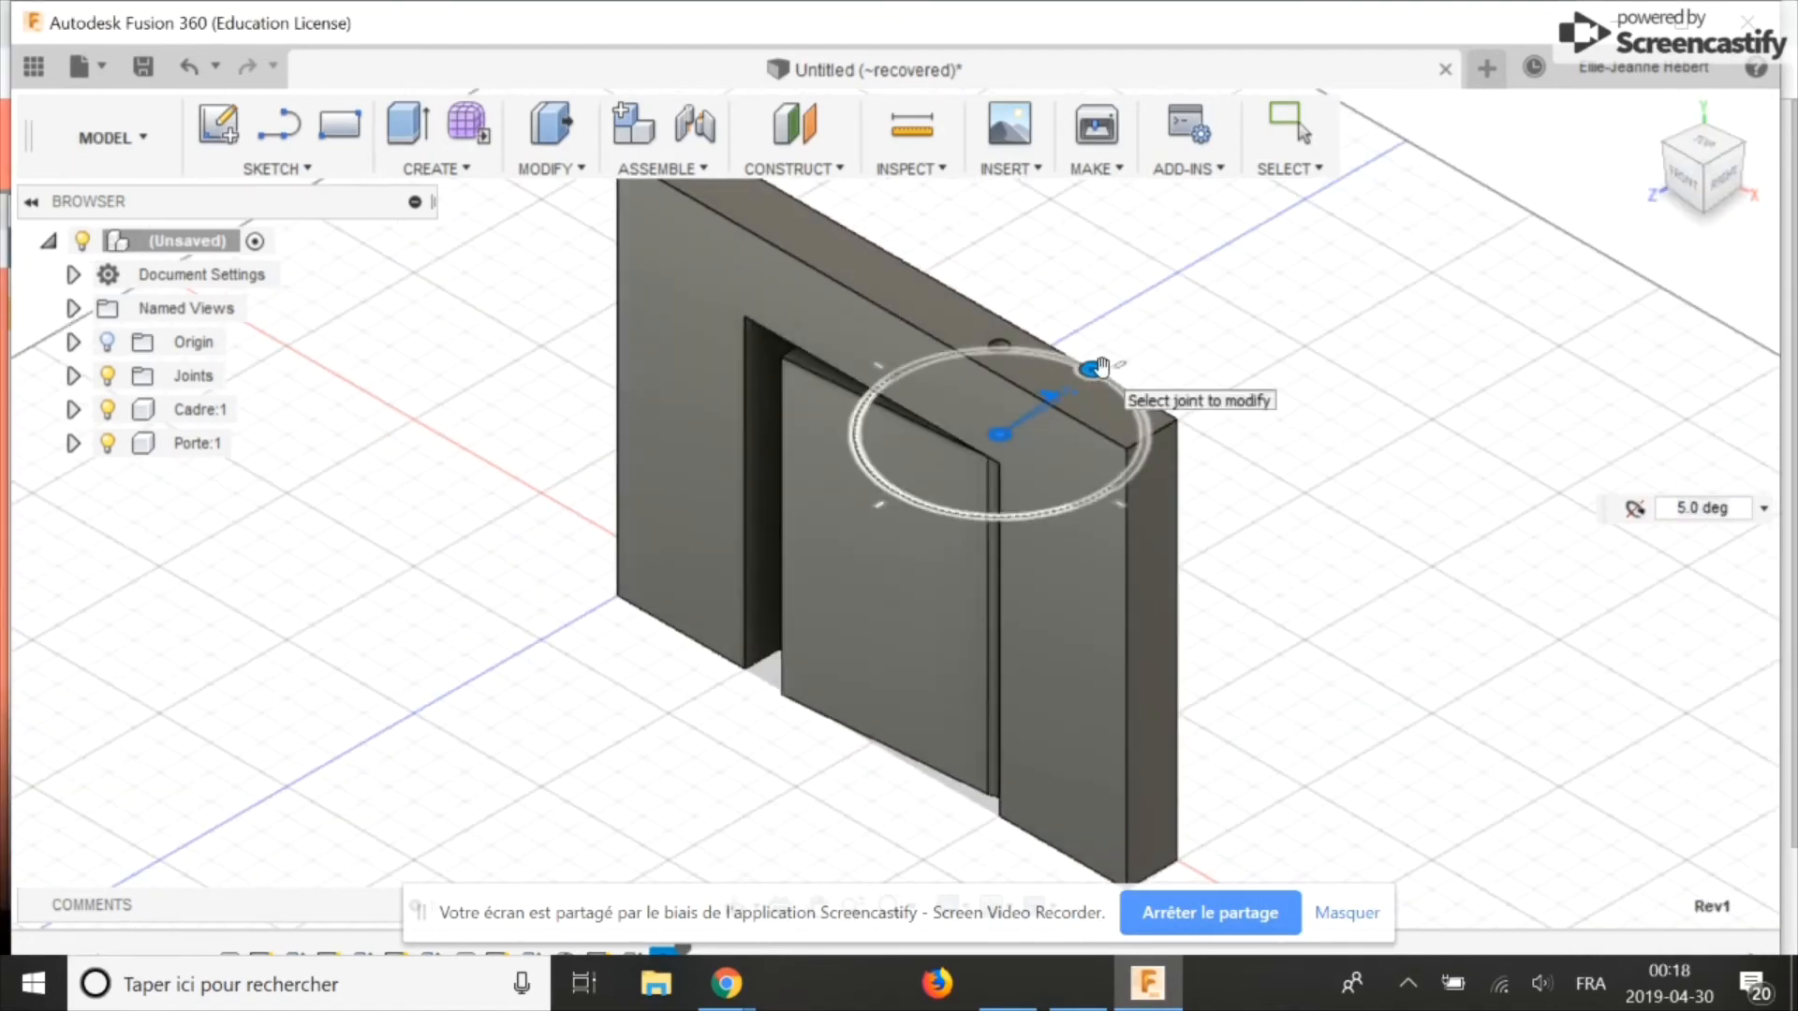
mouse_move(1104, 374)
mouse_down()
mouse_move(1072, 506)
mouse_move(1087, 396)
mouse_move(1041, 369)
mouse_move(1081, 393)
mouse_move(1102, 377)
mouse_move(1086, 374)
mouse_up()
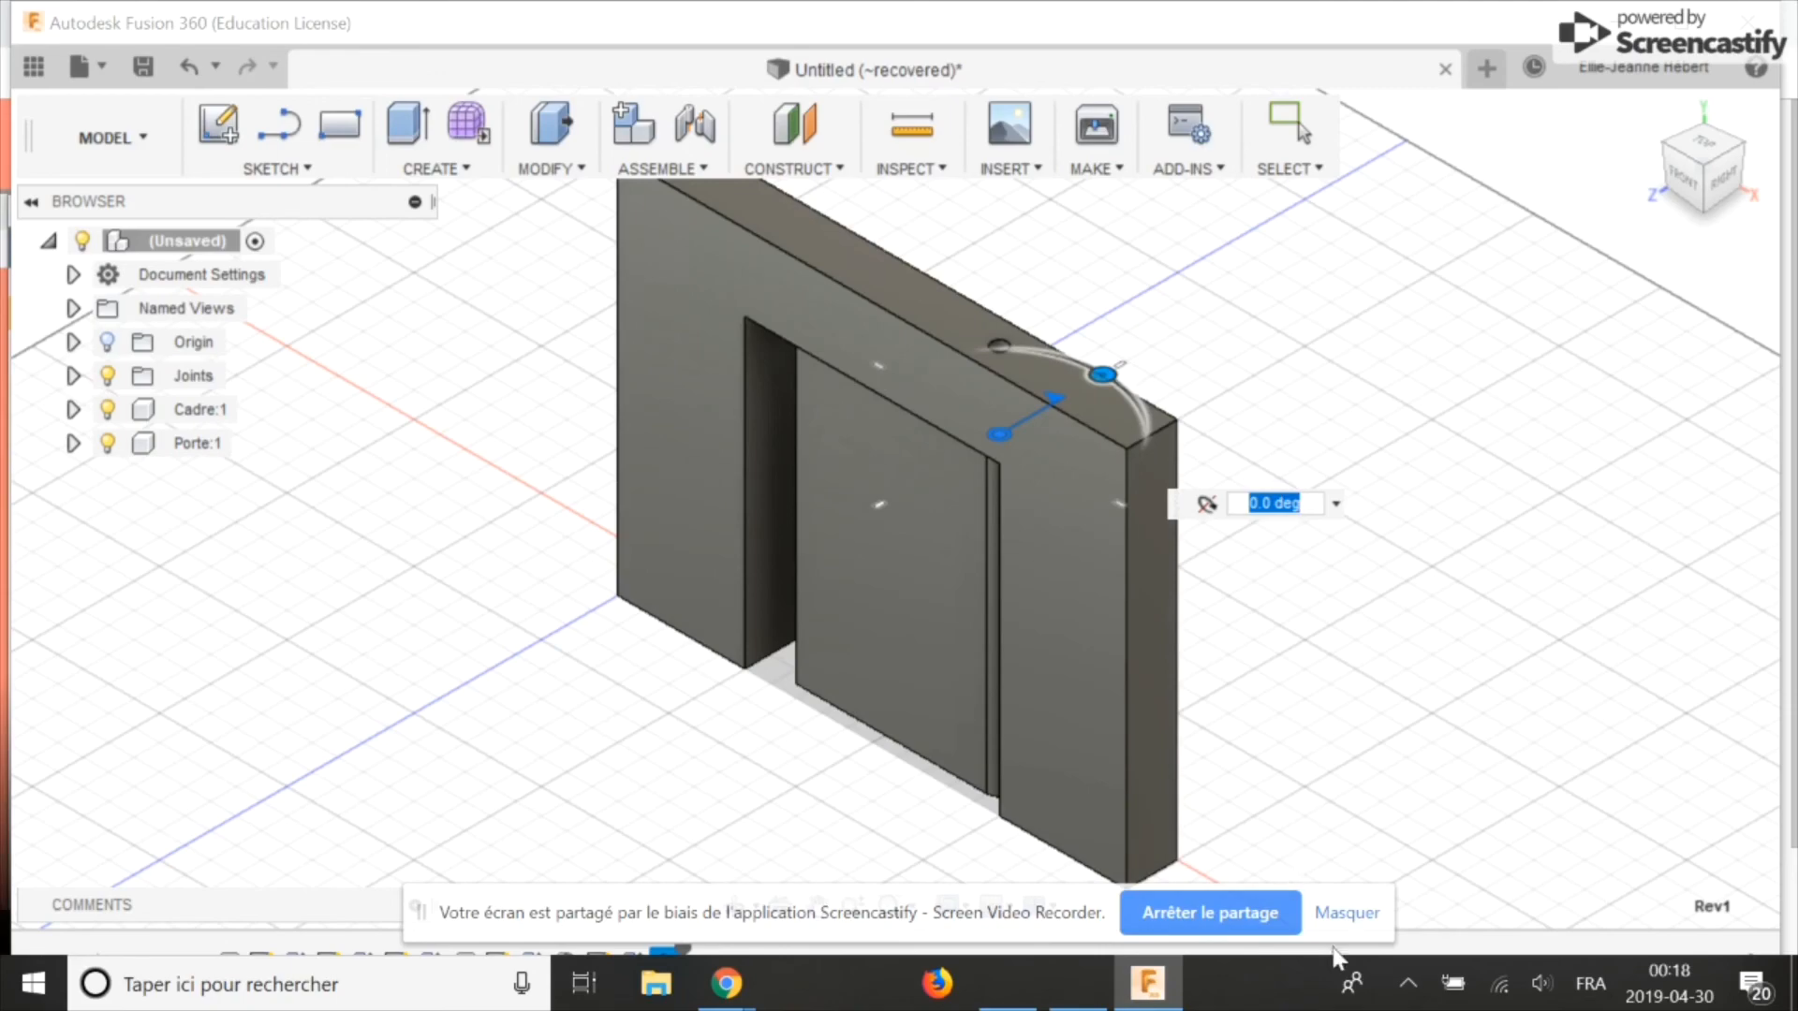
click(1346, 913)
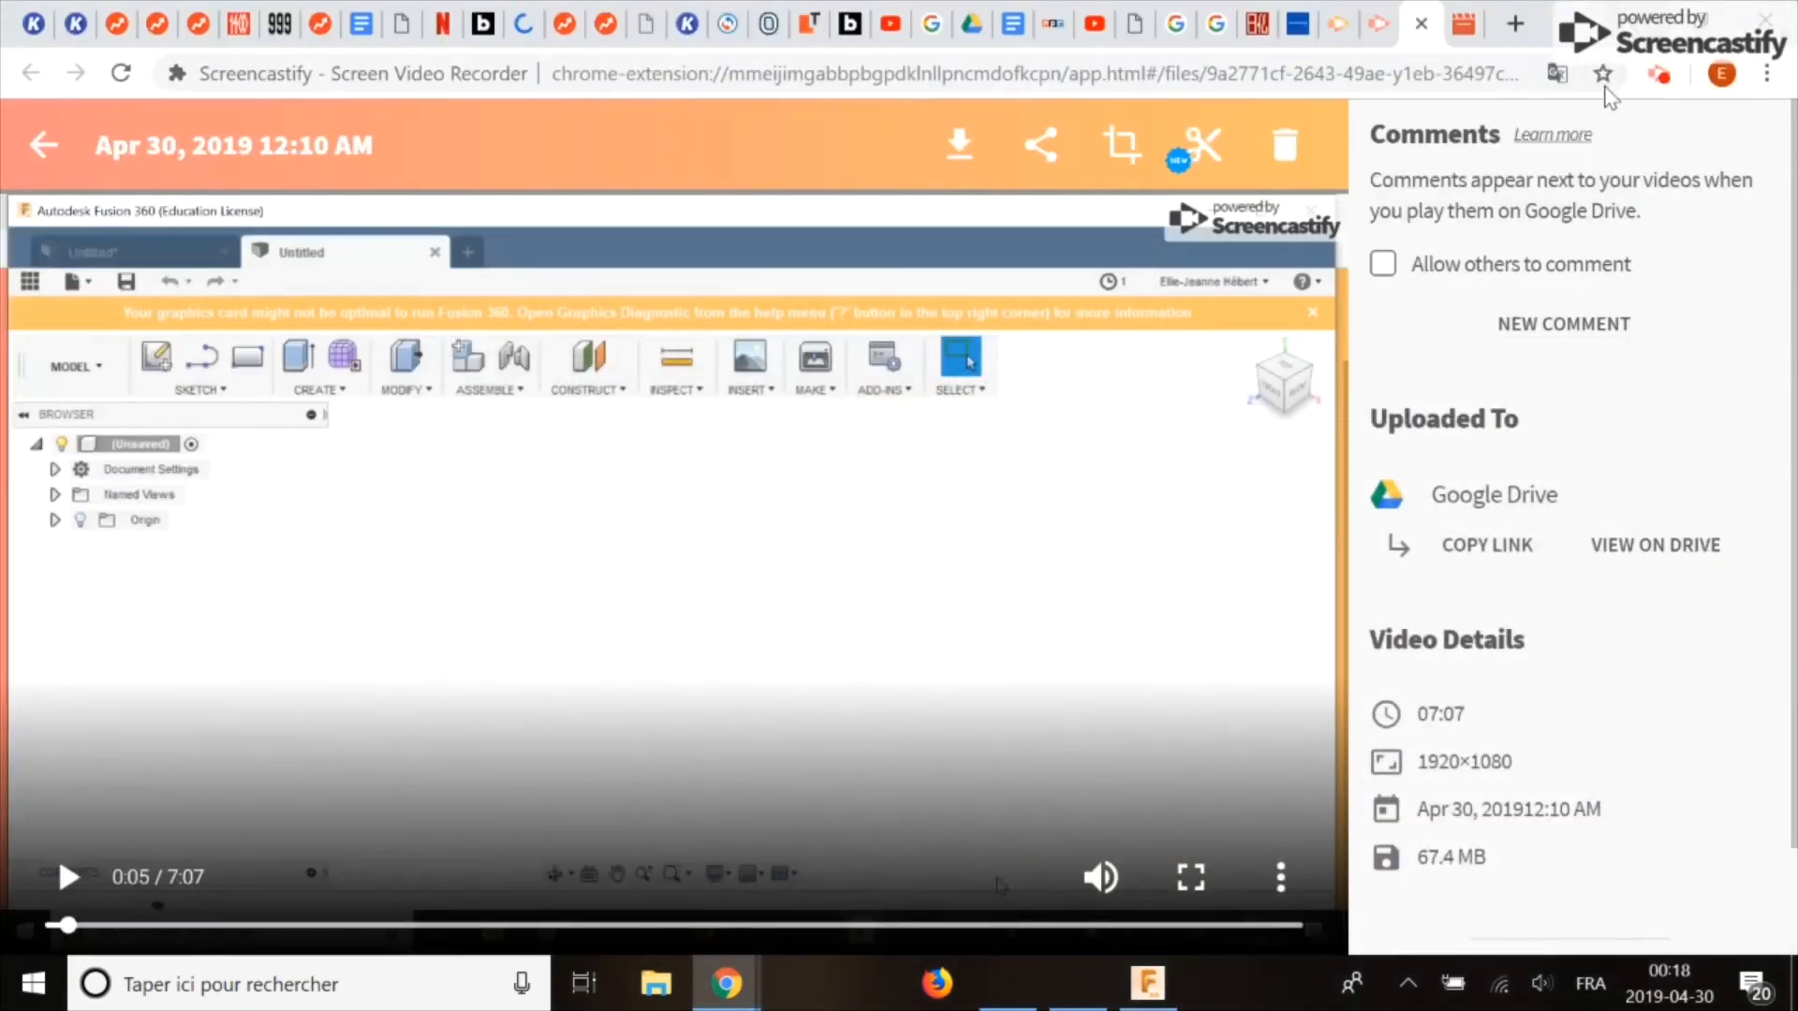